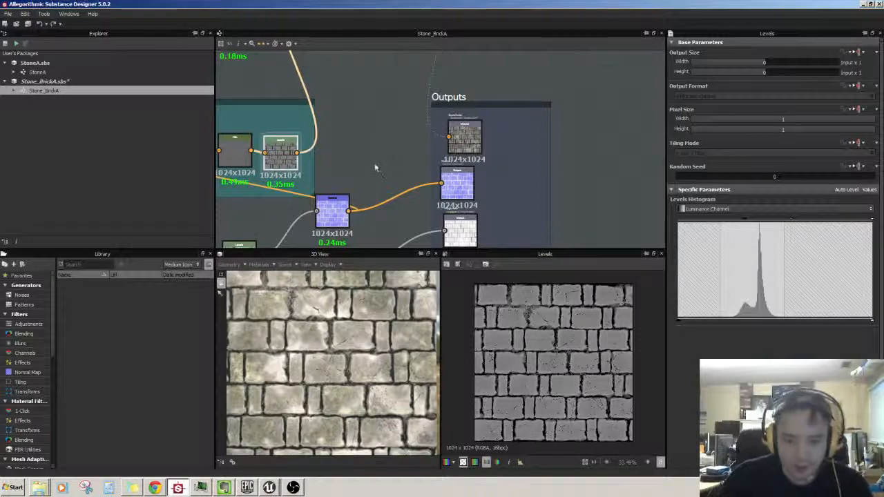
Examine the Levels node ending the color frame and the connections around the Normal node
{"action": "scroll", "coordinate": [377, 127], "scroll_direction": "down", "scroll_amount": 3}
{"action": "scroll", "coordinate": [431, 121], "scroll_direction": "up", "scroll_amount": 5}
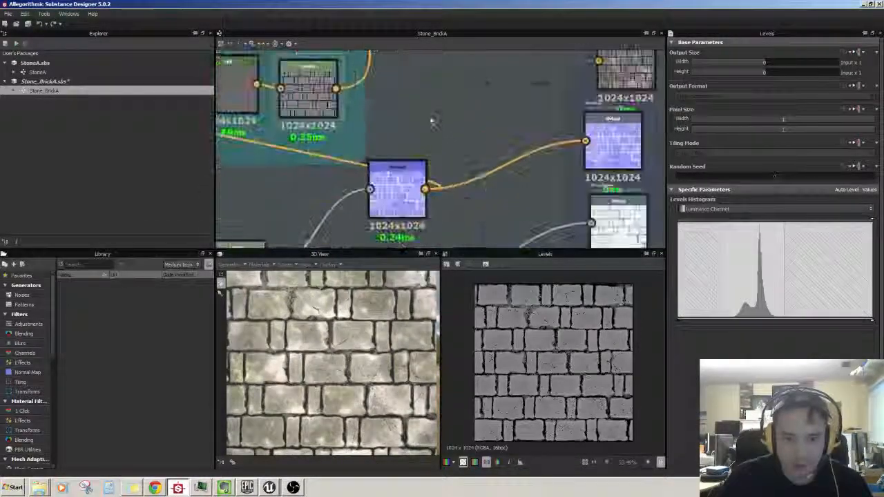
{"action": "middle_click_drag", "start_coordinate": [433, 120], "coordinate": [565, 222]}
{"action": "middle_click_drag", "start_coordinate": [532, 181], "coordinate": [495, 159]}
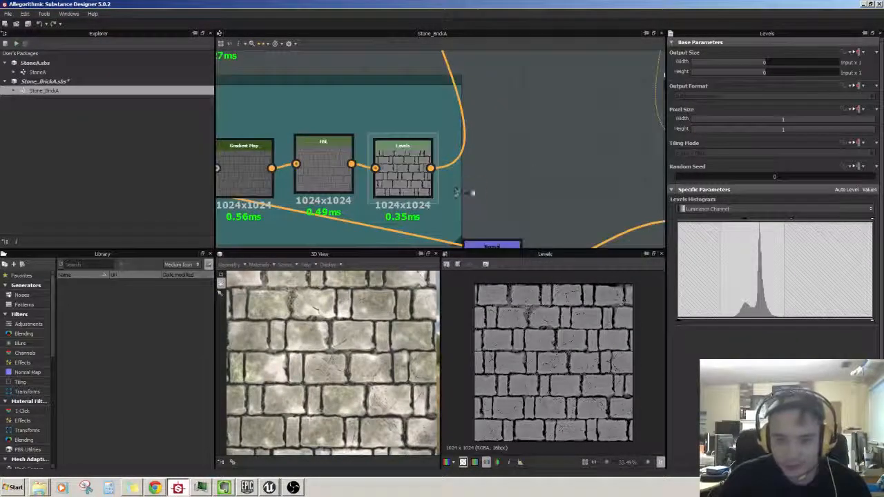
{"action": "middle_click_drag", "start_coordinate": [473, 193], "coordinate": [575, 183]}
{"action": "middle_click_drag", "start_coordinate": [620, 120], "coordinate": [570, 45]}
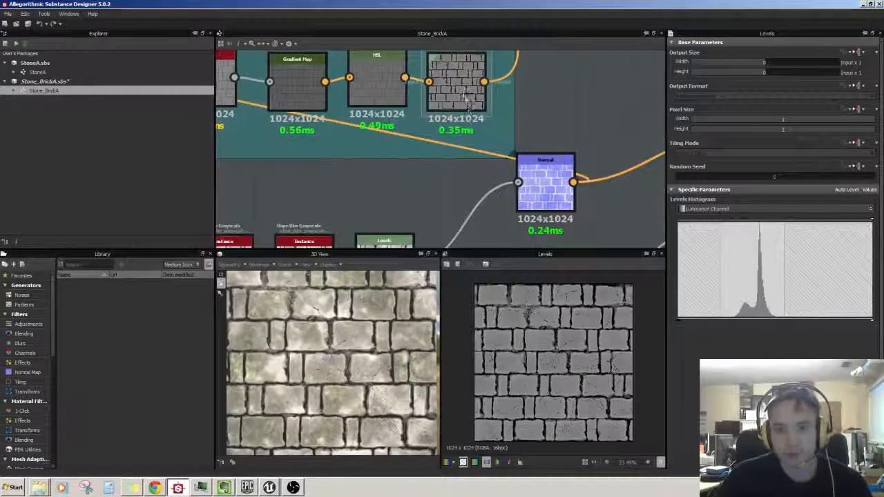
{"action": "left_click", "coordinate": [462, 91]}
{"action": "scroll", "coordinate": [523, 184], "scroll_direction": "down", "scroll_amount": 2}
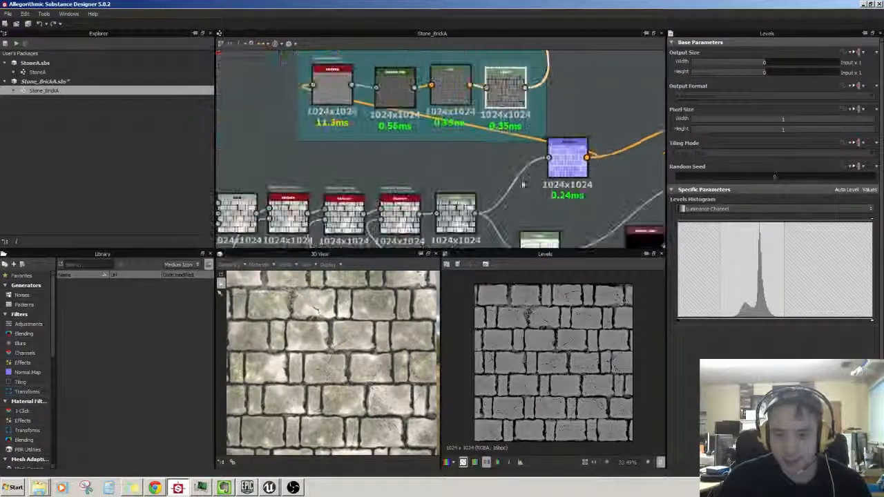
{"action": "middle_click_drag", "start_coordinate": [523, 183], "coordinate": [489, 94]}
{"action": "middle_click_drag", "start_coordinate": [633, 67], "coordinate": [442, 182]}
{"action": "middle_click_drag", "start_coordinate": [460, 149], "coordinate": [461, 195]}
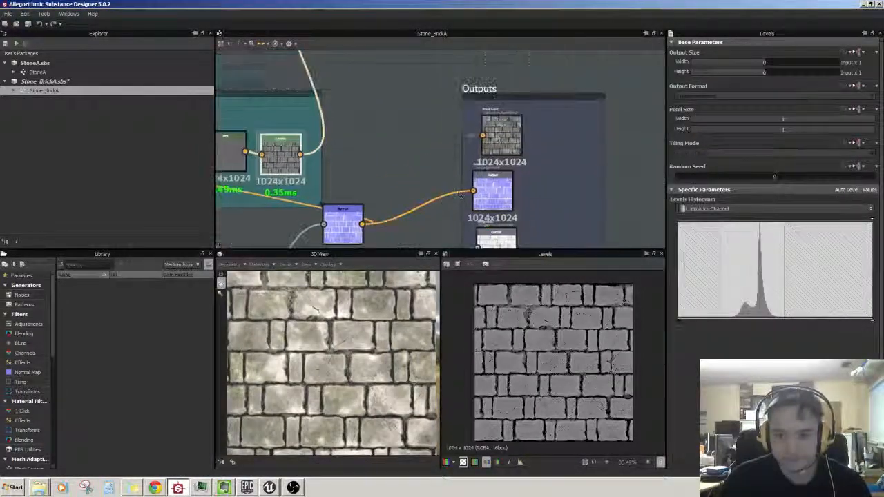
Preview the Base Color output and inspect its brick and gap details up close
{"action": "left_click", "coordinate": [501, 135]}
{"action": "middle_click_drag", "start_coordinate": [382, 190], "coordinate": [442, 149]}
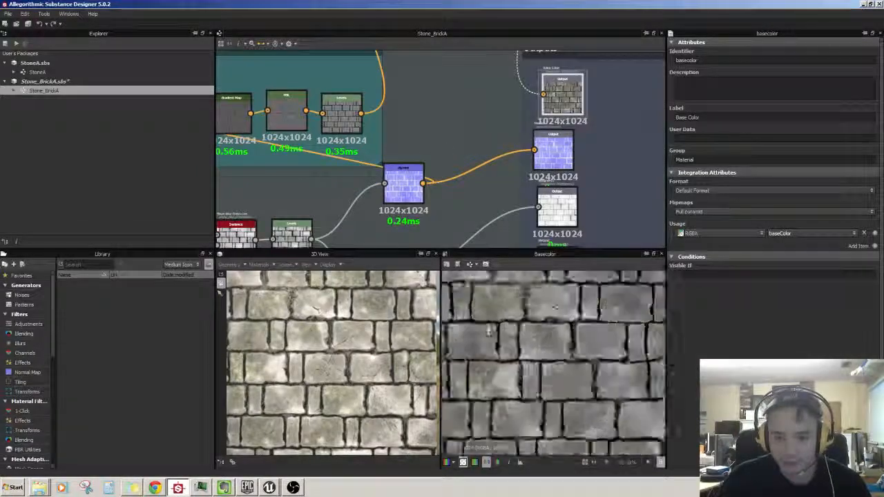
{"action": "scroll", "coordinate": [489, 331], "scroll_direction": "up", "scroll_amount": 3}
{"action": "middle_click_drag", "start_coordinate": [529, 352], "coordinate": [537, 377]}
{"action": "scroll", "coordinate": [552, 355], "scroll_direction": "down", "scroll_amount": 5}
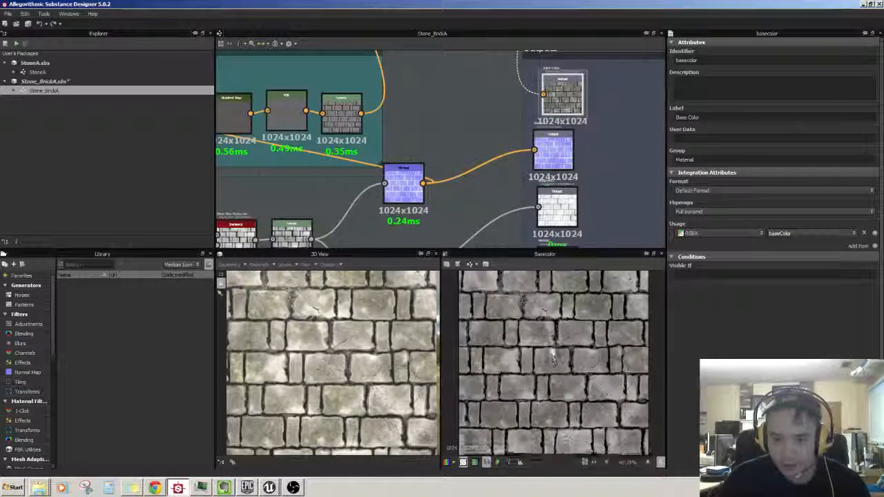
{"action": "scroll", "coordinate": [552, 356], "scroll_direction": "up", "scroll_amount": 1}
Preview the grayscale Levels node feeding the Normal node and examine its neighbouring branches
{"action": "middle_click_drag", "start_coordinate": [446, 114], "coordinate": [537, 81]}
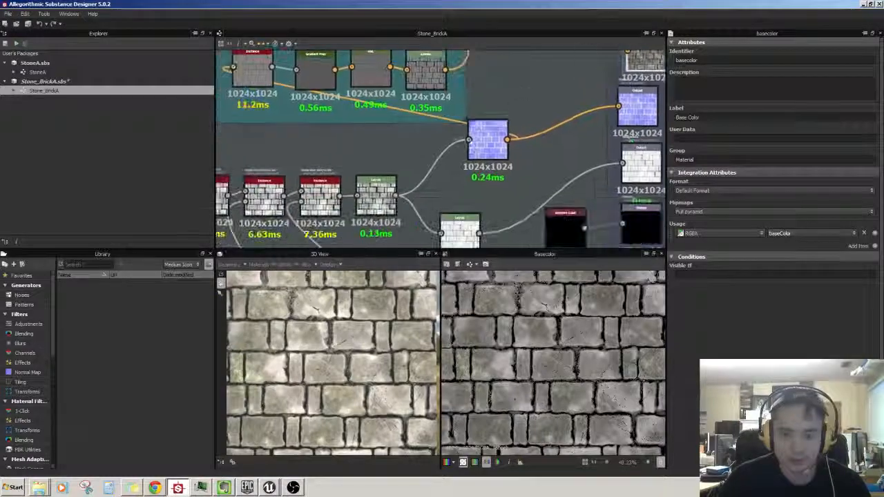
{"action": "middle_click_drag", "start_coordinate": [460, 231], "coordinate": [501, 181]}
{"action": "left_click", "coordinate": [503, 181]}
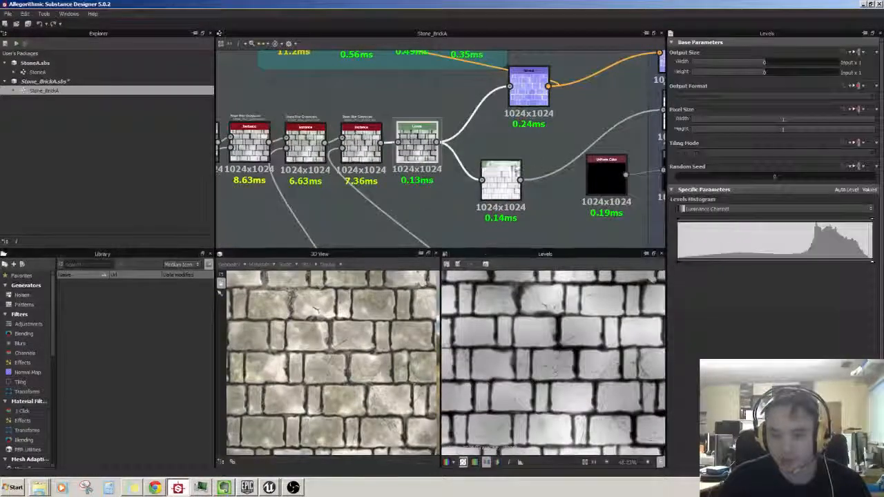
{"action": "middle_click_drag", "start_coordinate": [567, 126], "coordinate": [525, 134]}
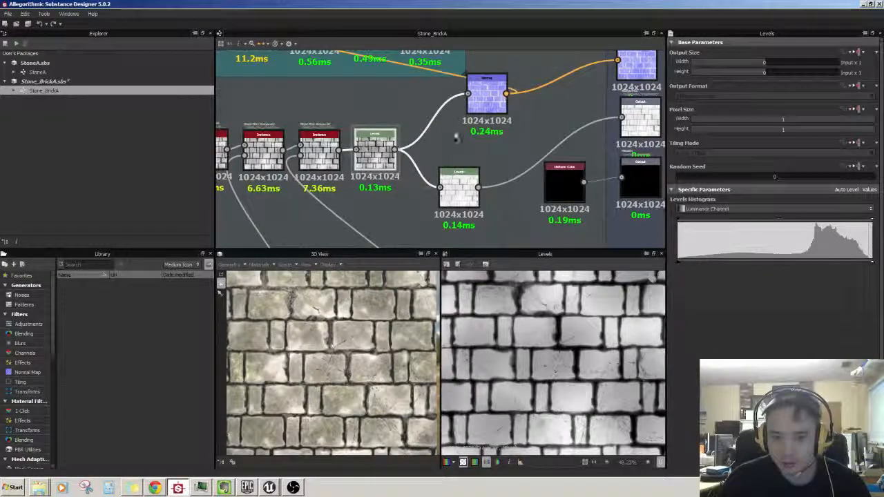
{"action": "middle_click_drag", "start_coordinate": [458, 173], "coordinate": [467, 102]}
{"action": "middle_click_drag", "start_coordinate": [516, 65], "coordinate": [515, 191]}
{"action": "mouse_move", "coordinate": [531, 117]}
{"action": "middle_mouse_down"}
{"action": "mouse_move", "coordinate": [531, 163]}
{"action": "mouse_move", "coordinate": [532, 116]}
{"action": "mouse_move", "coordinate": [561, 149]}
{"action": "middle_mouse_up"}
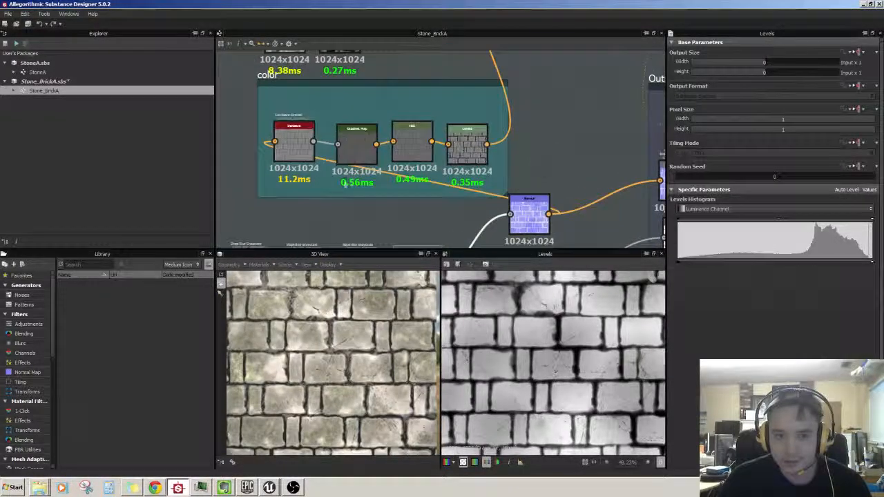
Preview the Curvature Smooth, Gradient Map and HSL nodes in the color frame
{"action": "double_click", "coordinate": [285, 156]}
{"action": "left_click", "coordinate": [360, 157]}
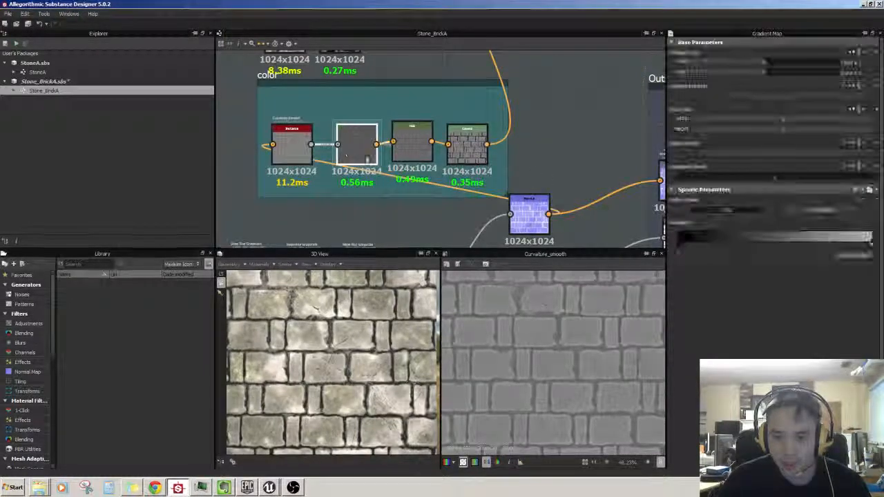
{"action": "middle_click_drag", "start_coordinate": [579, 154], "coordinate": [525, 152]}
{"action": "left_click", "coordinate": [393, 149]}
Lighten the color frame's Levels node by shifting its input midtone toward the shadows, and check the Base Color output
{"action": "left_click", "coordinate": [435, 159]}
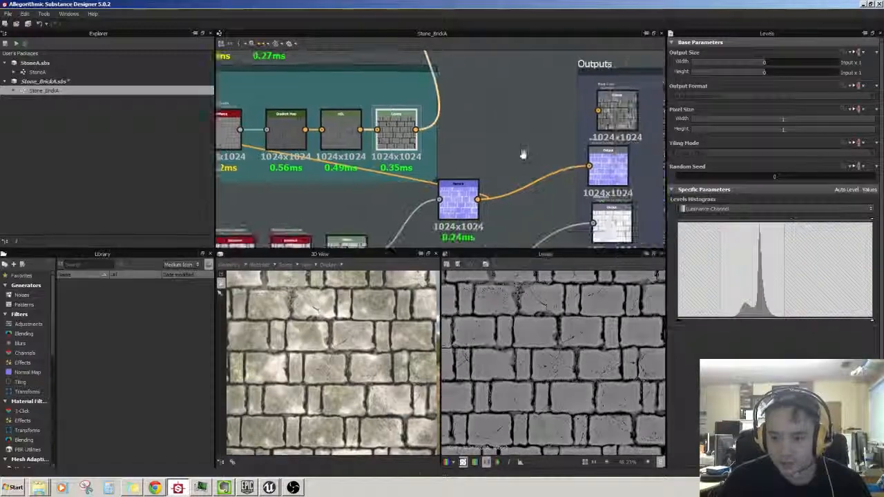
{"action": "left_click_drag", "start_coordinate": [745, 223], "coordinate": [736, 223]}
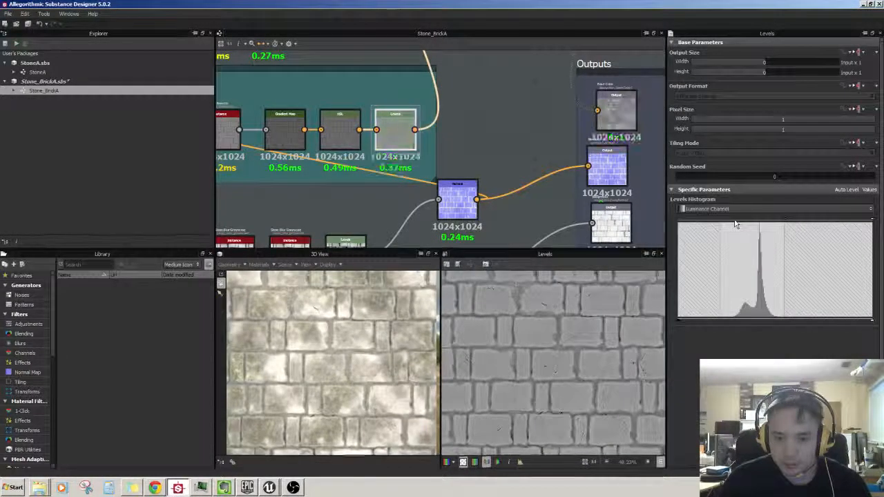
{"action": "left_click", "coordinate": [603, 127]}
{"action": "double_click", "coordinate": [602, 126]}
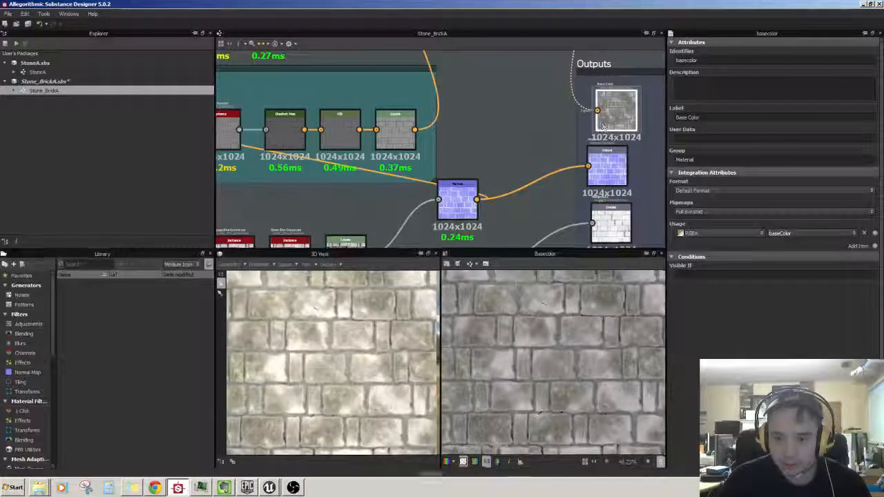
{"action": "scroll", "coordinate": [546, 328], "scroll_direction": "down", "scroll_amount": 3}
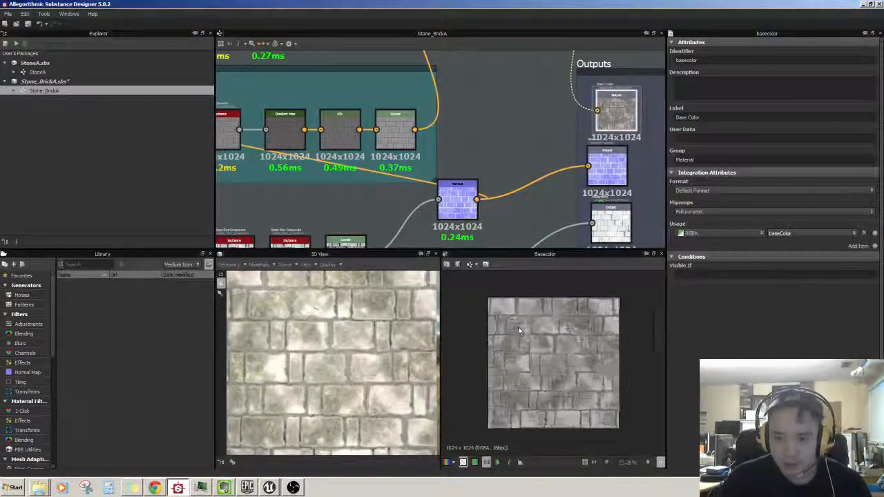
{"action": "scroll", "coordinate": [543, 329], "scroll_direction": "up", "scroll_amount": 1}
Fine-tune the input midtone of the color frame's Levels node while checking the base color up close
{"action": "double_click", "coordinate": [389, 141]}
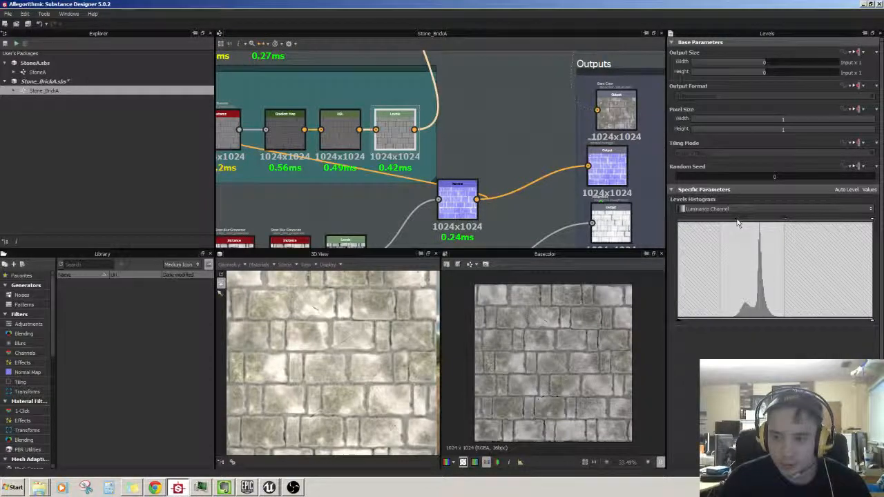
{"action": "left_click_drag", "start_coordinate": [734, 221], "coordinate": [733, 221]}
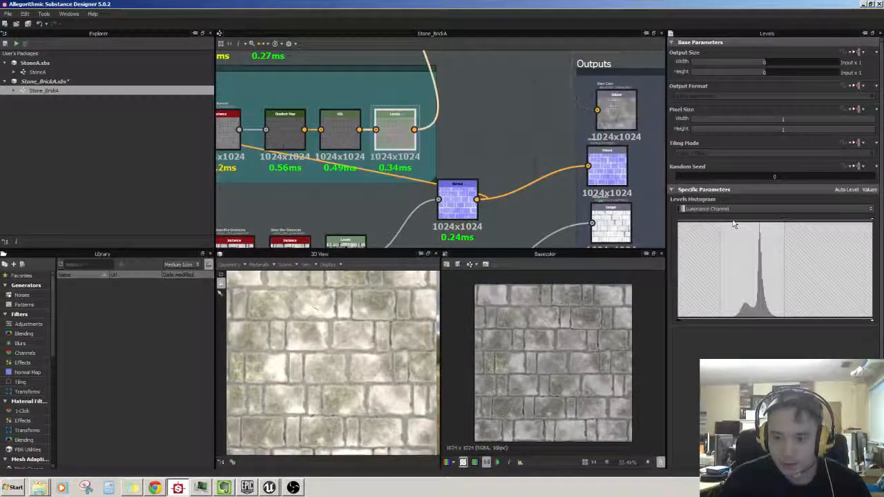
{"action": "scroll", "coordinate": [532, 354], "scroll_direction": "up", "scroll_amount": 3}
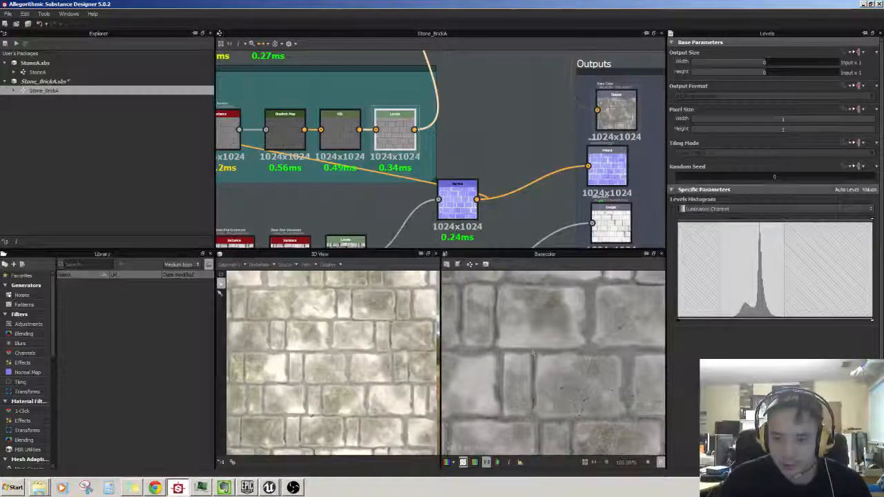
{"action": "scroll", "coordinate": [533, 355], "scroll_direction": "up", "scroll_amount": 2}
{"action": "scroll", "coordinate": [535, 357], "scroll_direction": "down", "scroll_amount": 3}
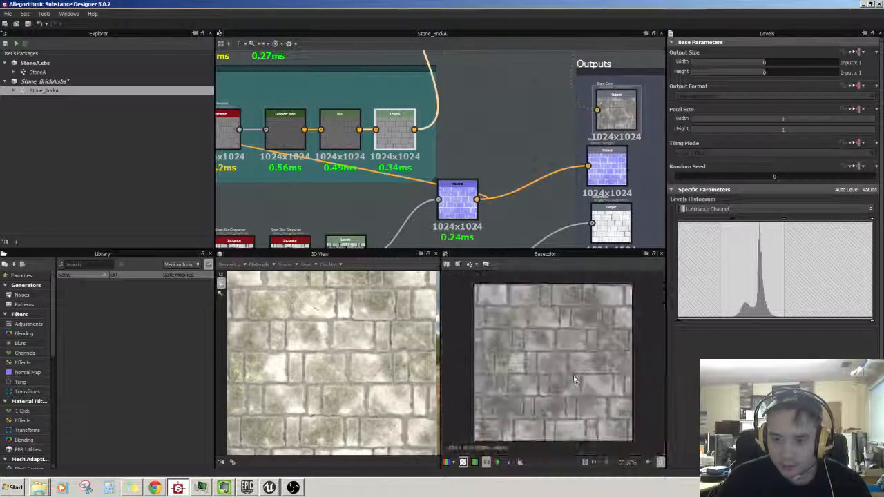
{"action": "scroll", "coordinate": [627, 359], "scroll_direction": "down", "scroll_amount": 1}
{"action": "left_click_drag", "start_coordinate": [732, 221], "coordinate": [733, 221]}
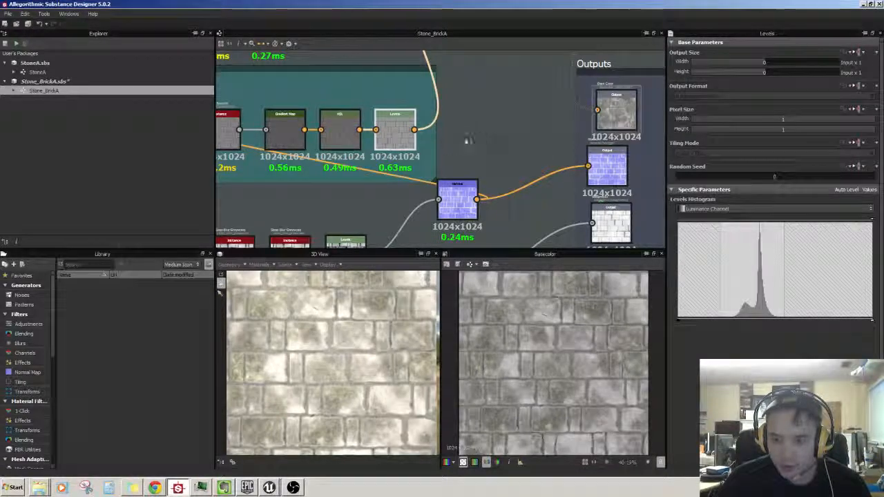
Examine the overall node graph and compare the base color preview at different magnifications
{"action": "scroll", "coordinate": [477, 142], "scroll_direction": "down", "scroll_amount": 4}
{"action": "scroll", "coordinate": [477, 147], "scroll_direction": "down", "scroll_amount": 3}
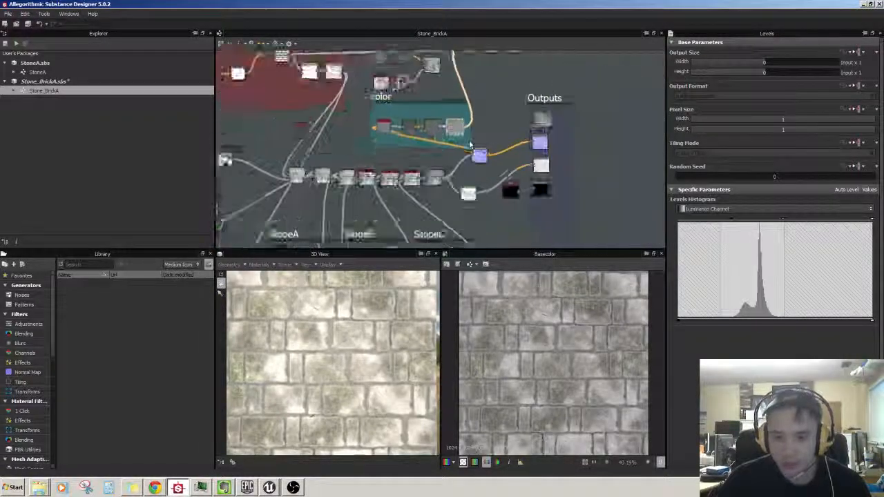
{"action": "scroll", "coordinate": [574, 364], "scroll_direction": "down", "scroll_amount": 3}
{"action": "scroll", "coordinate": [573, 364], "scroll_direction": "up", "scroll_amount": 3}
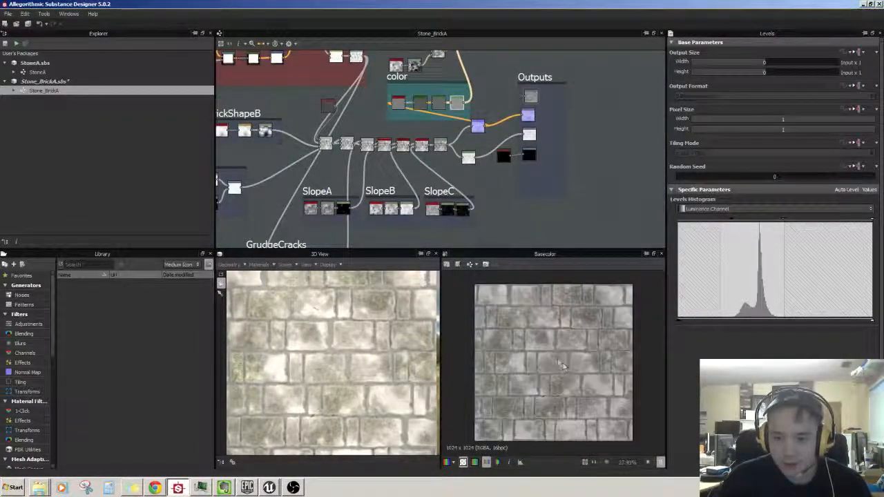
{"action": "scroll", "coordinate": [558, 360], "scroll_direction": "down", "scroll_amount": 1}
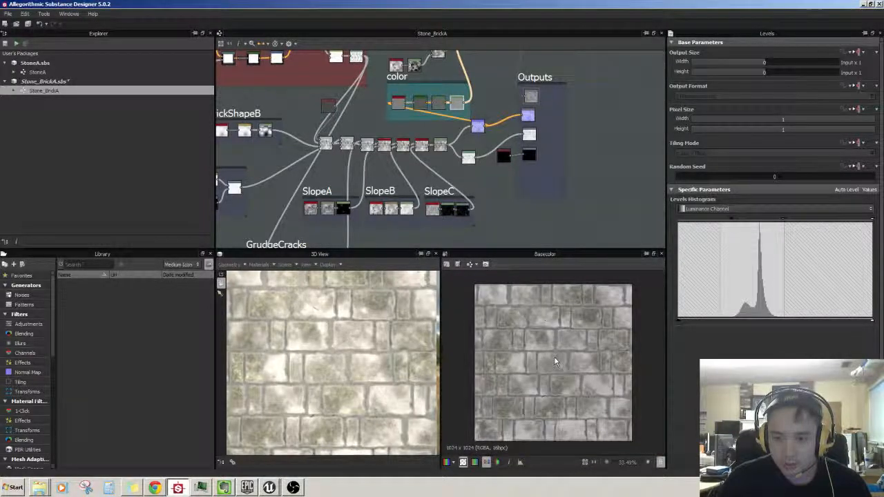
{"action": "scroll", "coordinate": [555, 361], "scroll_direction": "up", "scroll_amount": 1}
{"action": "scroll", "coordinate": [552, 358], "scroll_direction": "down", "scroll_amount": 1}
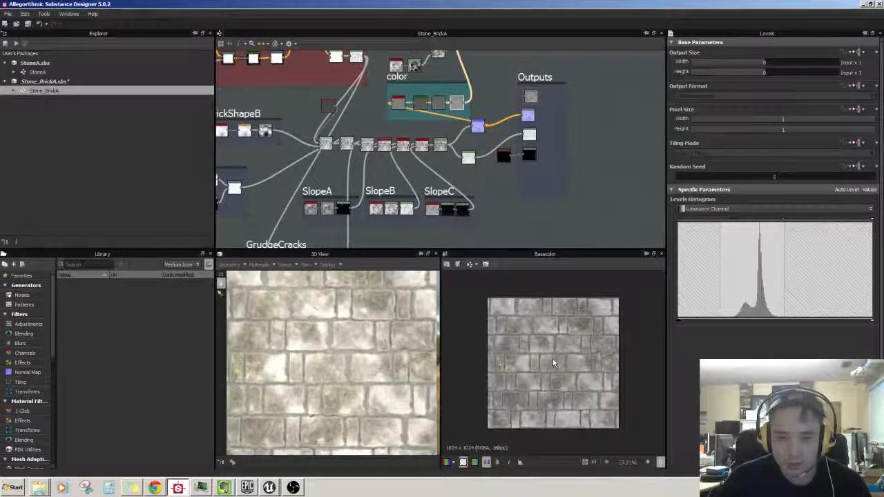
{"action": "scroll", "coordinate": [552, 359], "scroll_direction": "up", "scroll_amount": 1}
{"action": "scroll", "coordinate": [555, 361], "scroll_direction": "down", "scroll_amount": 1}
Locate the chain of three Blend nodes and preview the last one
{"action": "middle_click_drag", "start_coordinate": [545, 231], "coordinate": [592, 170]}
{"action": "scroll", "coordinate": [557, 203], "scroll_direction": "down", "scroll_amount": 2}
{"action": "scroll", "coordinate": [580, 184], "scroll_direction": "up", "scroll_amount": 5}
{"action": "scroll", "coordinate": [569, 206], "scroll_direction": "up", "scroll_amount": 1}
{"action": "middle_click_drag", "start_coordinate": [505, 209], "coordinate": [560, 175]}
{"action": "scroll", "coordinate": [559, 177], "scroll_direction": "up", "scroll_amount": 1}
{"action": "middle_click_drag", "start_coordinate": [514, 143], "coordinate": [556, 200]}
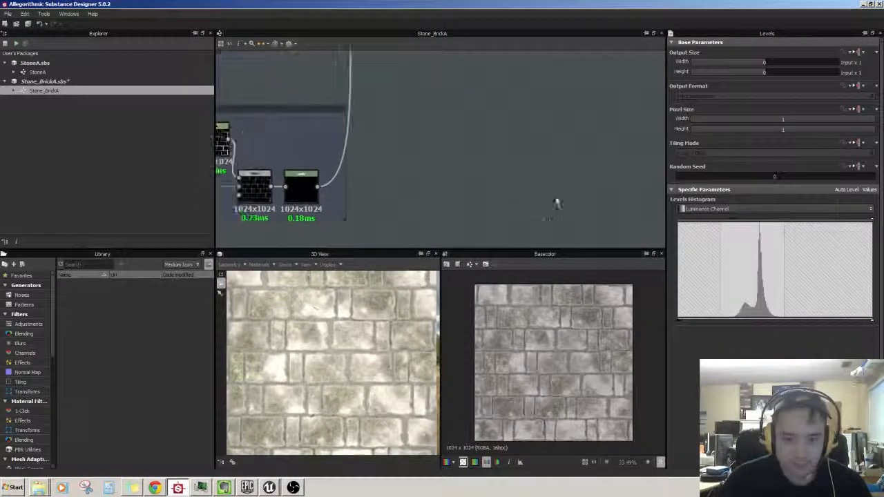
{"action": "middle_click_drag", "start_coordinate": [484, 118], "coordinate": [549, 197]}
{"action": "middle_click_drag", "start_coordinate": [515, 97], "coordinate": [532, 223]}
{"action": "middle_click_drag", "start_coordinate": [556, 72], "coordinate": [513, 206]}
{"action": "middle_click_drag", "start_coordinate": [524, 100], "coordinate": [491, 225]}
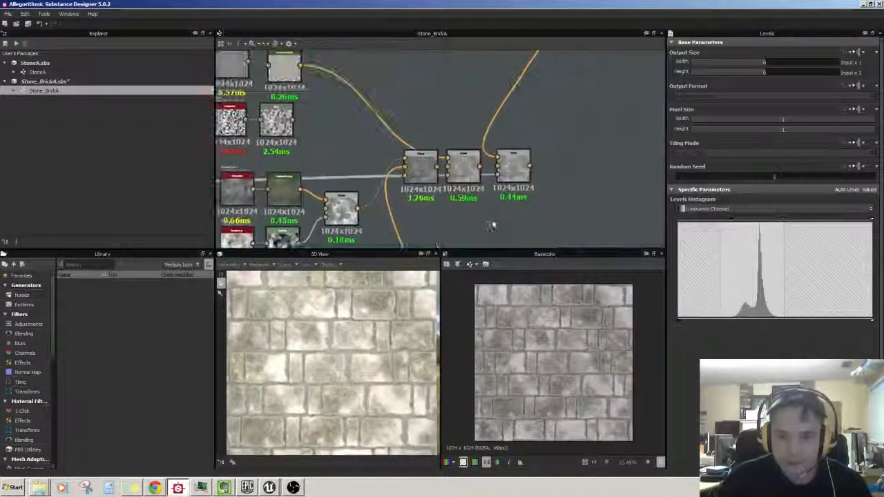
{"action": "scroll", "coordinate": [497, 214], "scroll_direction": "up", "scroll_amount": 2}
{"action": "double_click", "coordinate": [524, 140]}
{"action": "scroll", "coordinate": [514, 179], "scroll_direction": "up", "scroll_amount": 5}
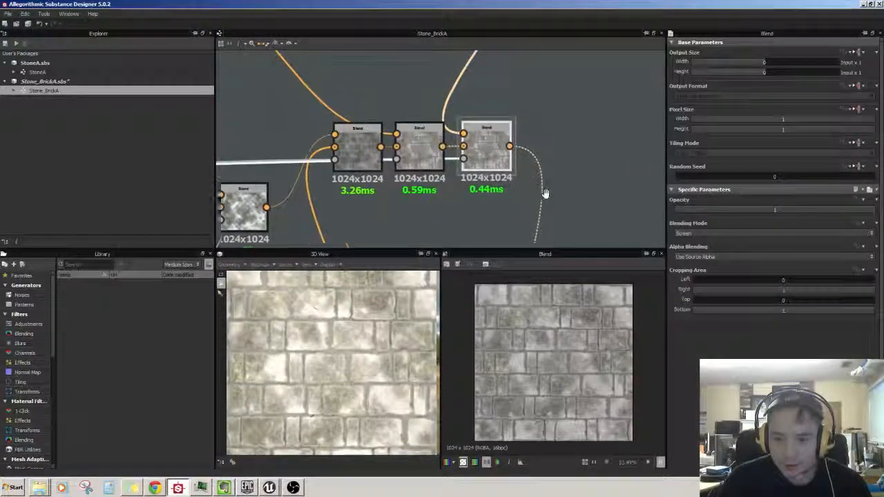
{"action": "scroll", "coordinate": [523, 213], "scroll_direction": "down", "scroll_amount": 4}
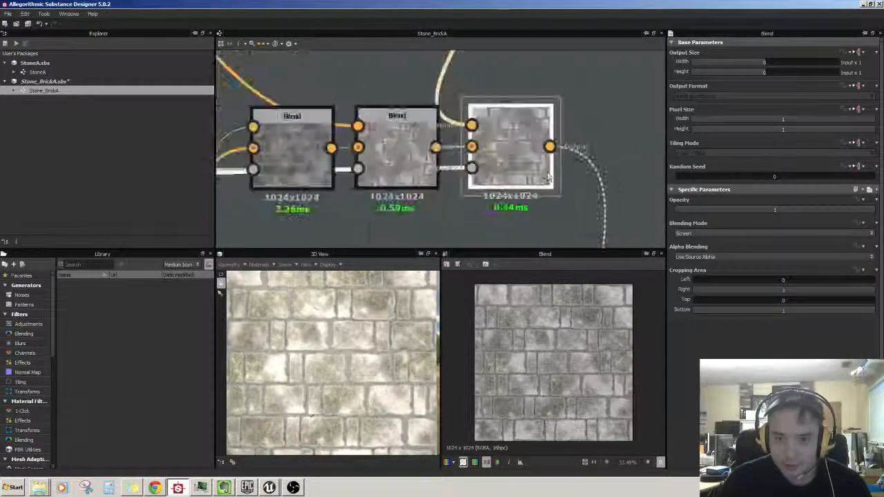
{"action": "middle_click_drag", "start_coordinate": [529, 101], "coordinate": [535, 209]}
{"action": "middle_click_drag", "start_coordinate": [546, 138], "coordinate": [527, 88]}
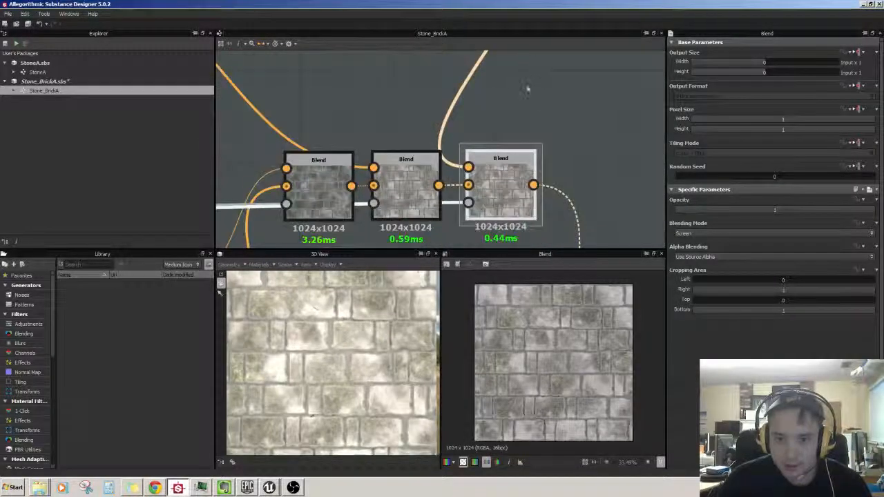
Compare the blending settings of the last two Blend nodes in the chain
{"action": "left_click", "coordinate": [420, 160]}
{"action": "middle_click_drag", "start_coordinate": [420, 161], "coordinate": [468, 143]}
{"action": "left_click", "coordinate": [543, 184]}
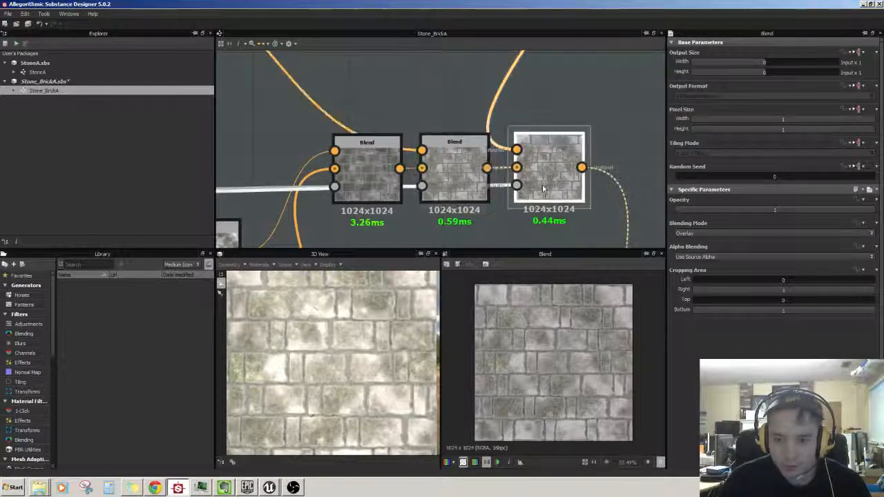
{"action": "left_click", "coordinate": [468, 187]}
Darken the light end key of the Gradient Map feeding the Blend chain to RGB 172, 162, 162
{"action": "middle_click_drag", "start_coordinate": [451, 98], "coordinate": [628, 161]}
{"action": "double_click", "coordinate": [450, 165]}
{"action": "middle_click_drag", "start_coordinate": [536, 123], "coordinate": [481, 139]}
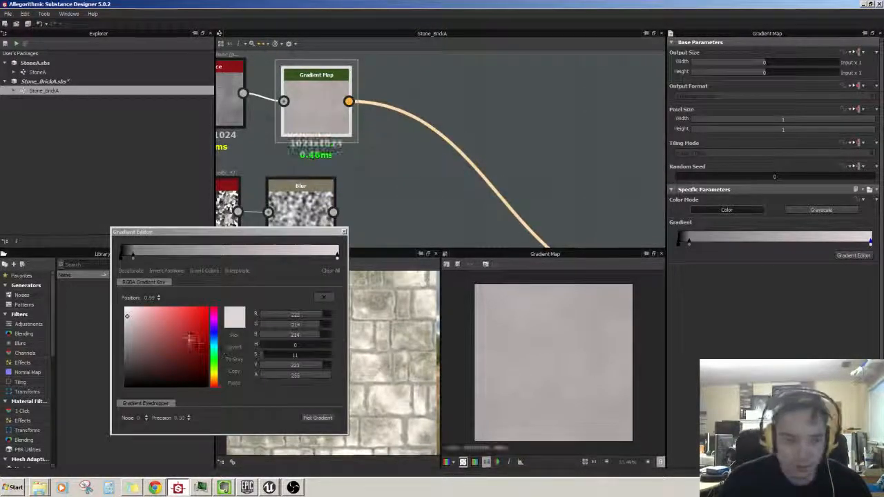
{"action": "left_click", "coordinate": [127, 322]}
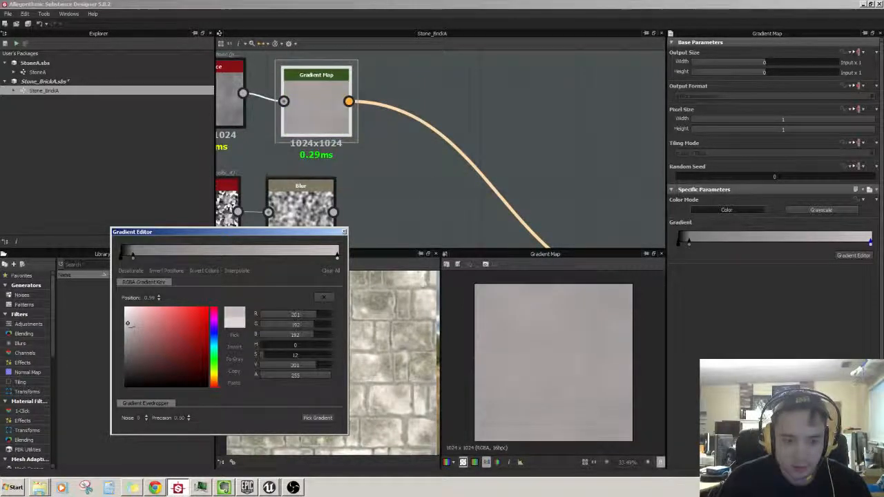
{"action": "left_click", "coordinate": [128, 333]}
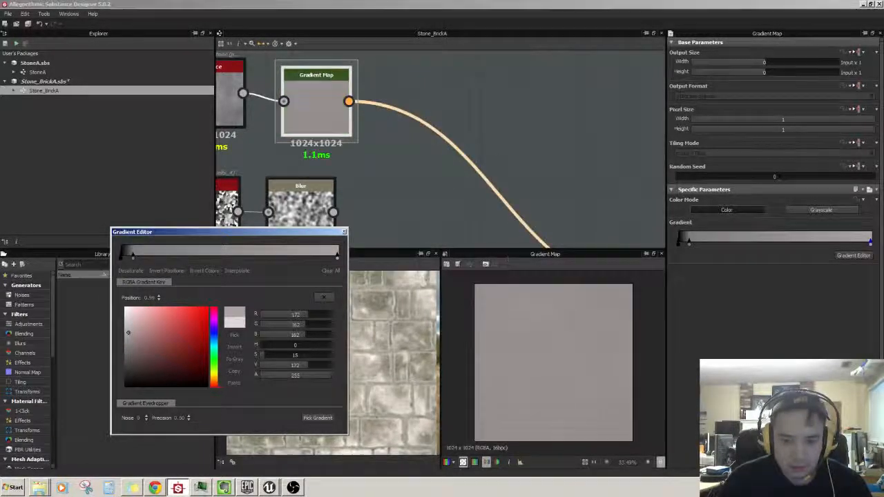
Preview the Base Color output in the Outputs frame with the adjusted gradient applied
{"action": "middle_click_drag", "start_coordinate": [608, 225], "coordinate": [452, 59]}
{"action": "middle_click_drag", "start_coordinate": [646, 100], "coordinate": [519, 113]}
{"action": "scroll", "coordinate": [563, 203], "scroll_direction": "down", "scroll_amount": 4}
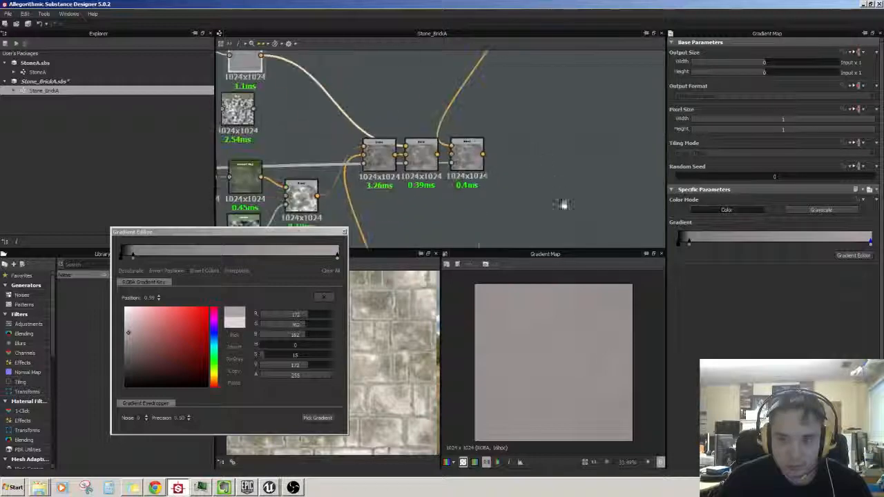
{"action": "middle_click_drag", "start_coordinate": [563, 204], "coordinate": [513, 112]}
{"action": "left_click", "coordinate": [454, 141]}
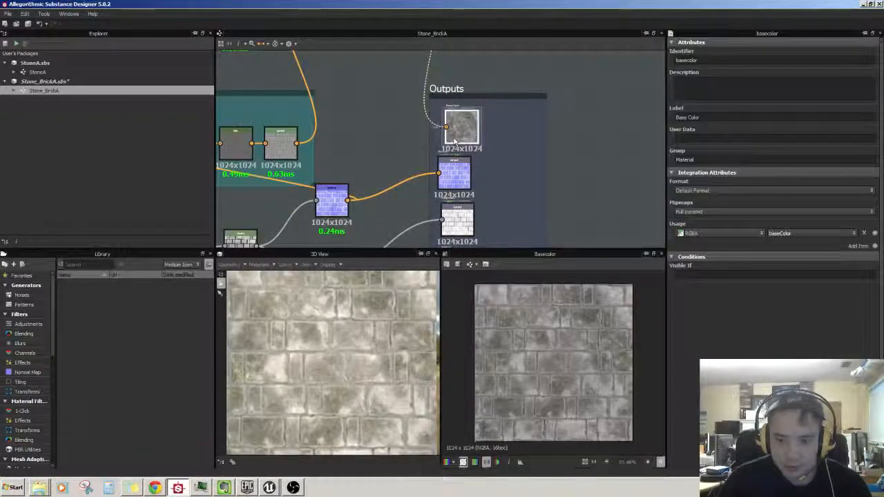
{"action": "mouse_move", "coordinate": [370, 104]}
{"action": "middle_mouse_down"}
{"action": "mouse_move", "coordinate": [464, 183]}
{"action": "mouse_move", "coordinate": [459, 211]}
{"action": "mouse_move", "coordinate": [421, 194]}
{"action": "mouse_move", "coordinate": [458, 187]}
{"action": "mouse_move", "coordinate": [494, 253]}
{"action": "mouse_move", "coordinate": [419, 180]}
{"action": "middle_mouse_up"}
{"action": "scroll", "coordinate": [467, 184], "scroll_direction": "up", "scroll_amount": 1}
Darken the light end key of the Gradient Map feeding the second Blend node to RGB 151, 140, 140
{"action": "left_click", "coordinate": [452, 159]}
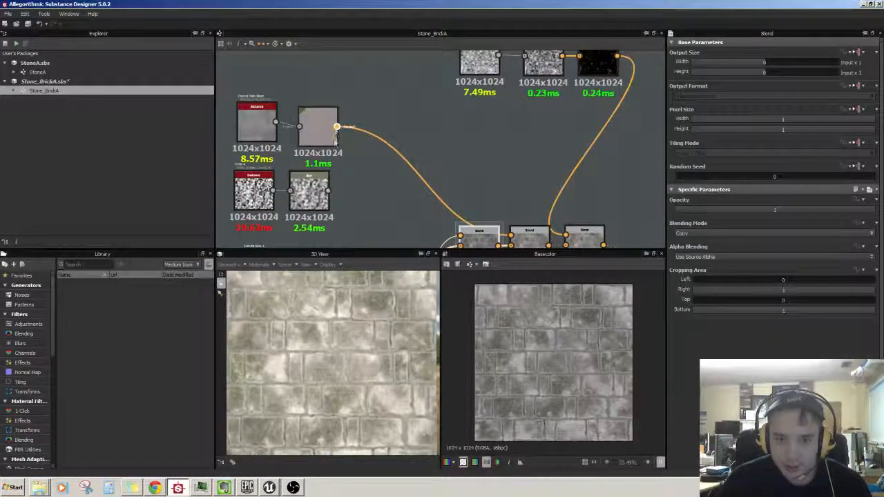
{"action": "right_click", "coordinate": [371, 104]}
{"action": "left_click", "coordinate": [350, 121]}
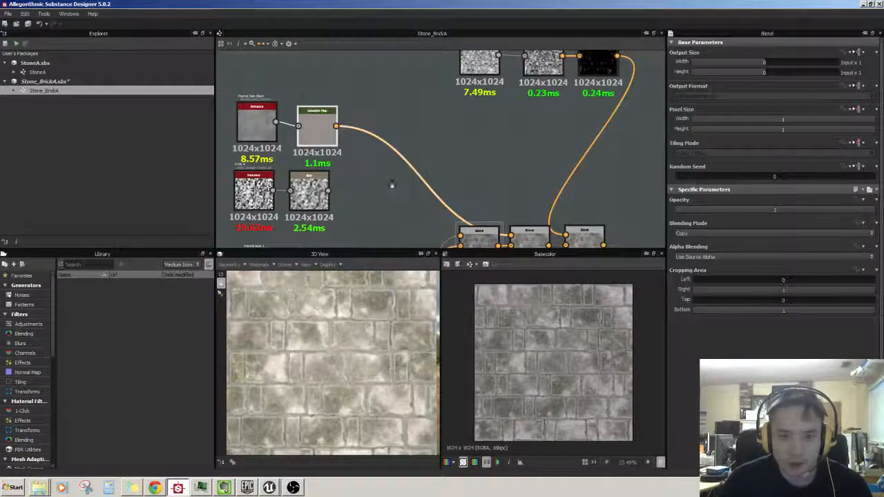
{"action": "middle_click_drag", "start_coordinate": [392, 184], "coordinate": [376, 144]}
{"action": "left_click", "coordinate": [314, 128]}
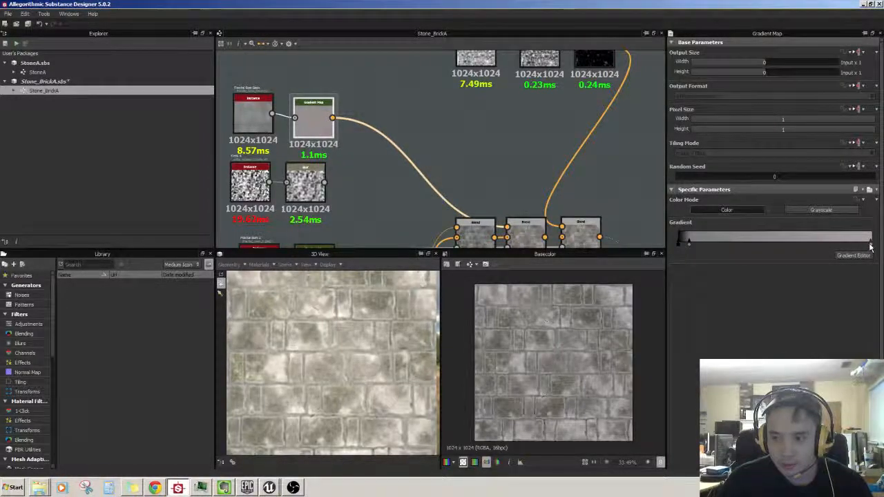
{"action": "left_click", "coordinate": [872, 250]}
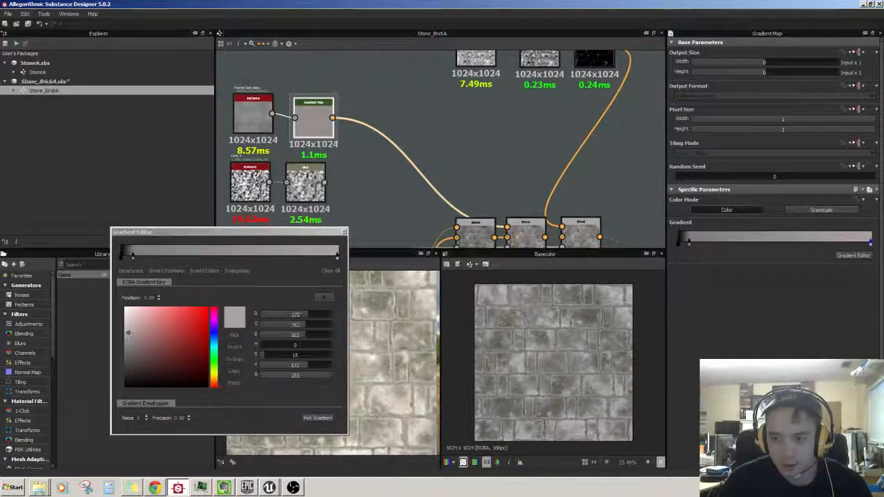
{"action": "left_click", "coordinate": [126, 344]}
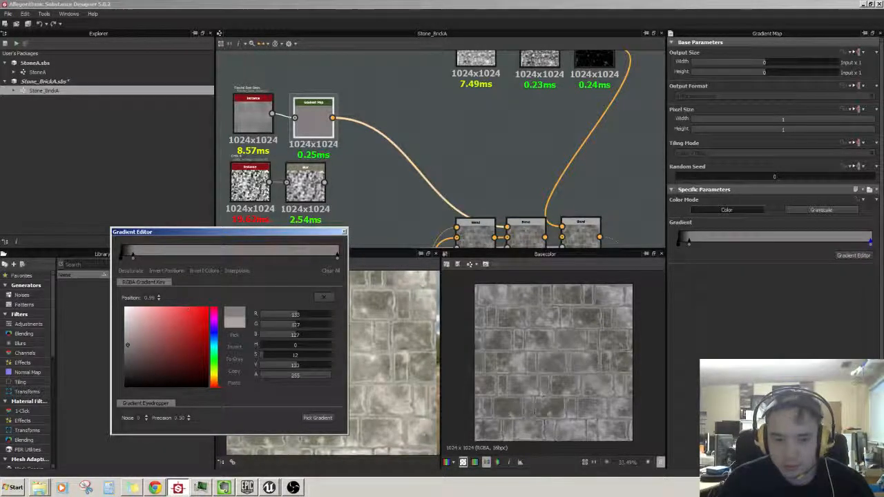
{"action": "left_click", "coordinate": [129, 330]}
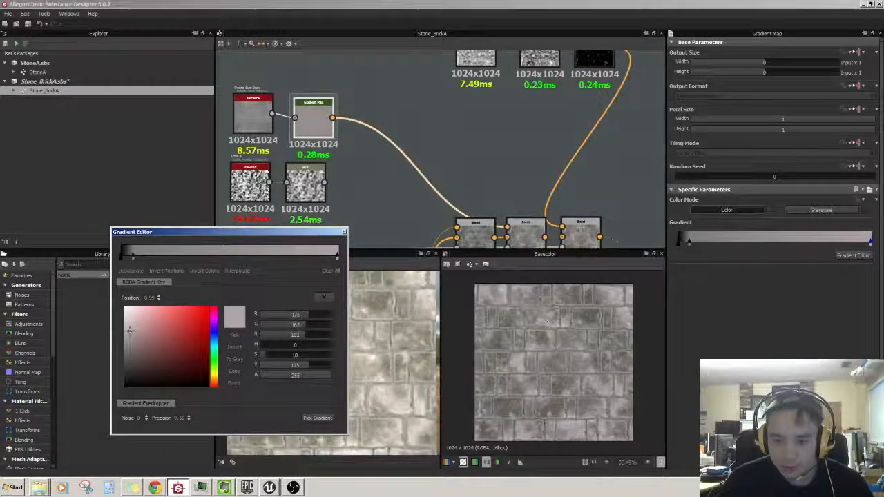
{"action": "left_click", "coordinate": [128, 338]}
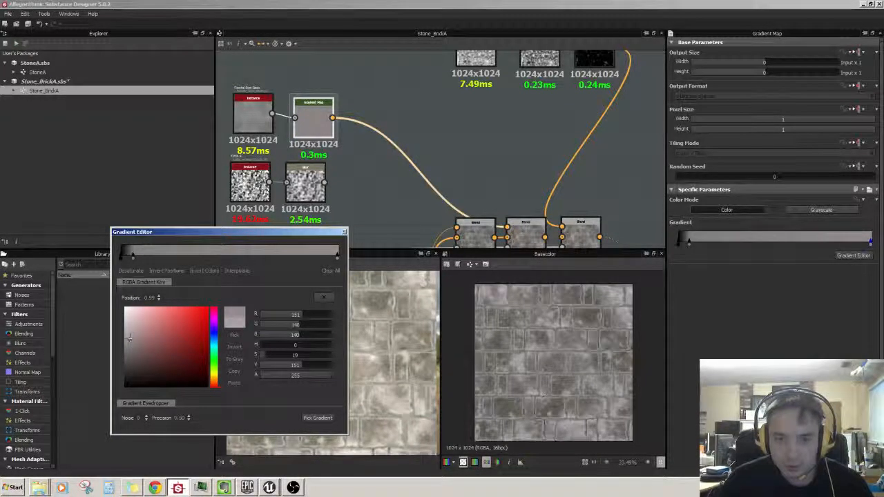
{"action": "left_click", "coordinate": [344, 233]}
Preview the first Blend node in the chain and compare it with the Base Color output
{"action": "middle_click_drag", "start_coordinate": [417, 184], "coordinate": [381, 114]}
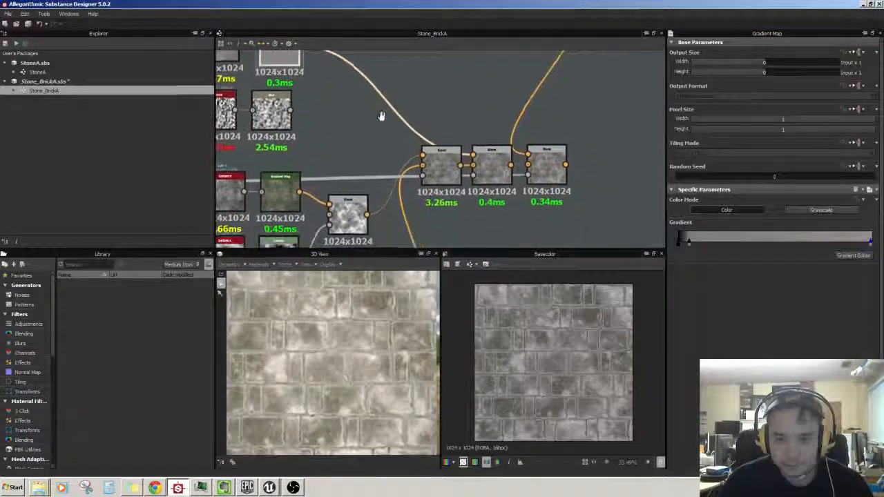
{"action": "double_click", "coordinate": [445, 179]}
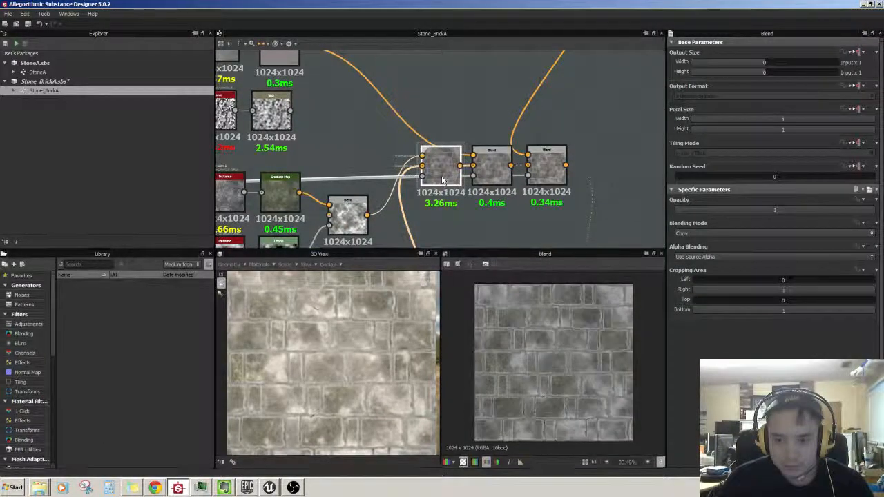
{"action": "middle_click_drag", "start_coordinate": [347, 151], "coordinate": [423, 120]}
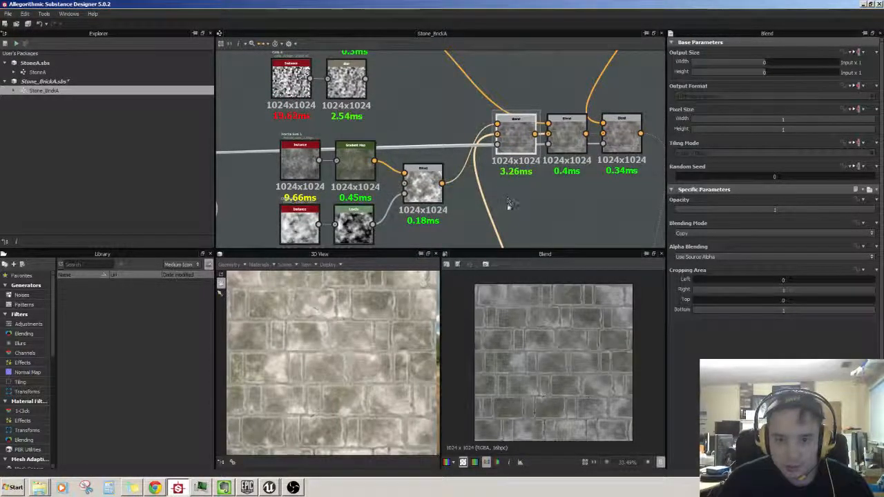
{"action": "middle_click_drag", "start_coordinate": [519, 194], "coordinate": [478, 203]}
{"action": "middle_click_drag", "start_coordinate": [535, 219], "coordinate": [428, 101]}
{"action": "double_click", "coordinate": [556, 222]}
Shift the middle key of the Gradient Map in front of the HSL node slightly toward the light end
{"action": "middle_click_drag", "start_coordinate": [495, 205], "coordinate": [454, 228]}
{"action": "middle_click_drag", "start_coordinate": [479, 180], "coordinate": [472, 240]}
{"action": "middle_click_drag", "start_coordinate": [544, 58], "coordinate": [518, 152]}
{"action": "double_click", "coordinate": [430, 111]}
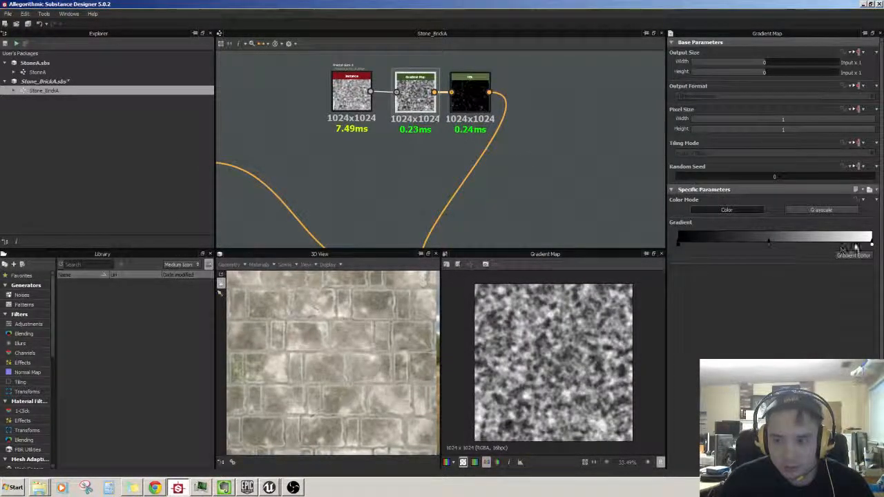
{"action": "left_click_drag", "start_coordinate": [870, 245], "coordinate": [771, 245]}
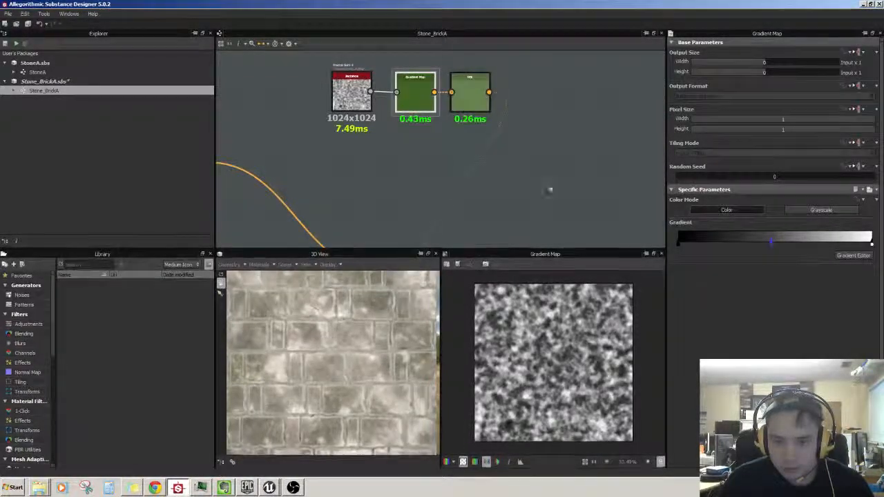
Preview the HSL node and the first two Blend nodes to compare their contributions
{"action": "left_click", "coordinate": [470, 104]}
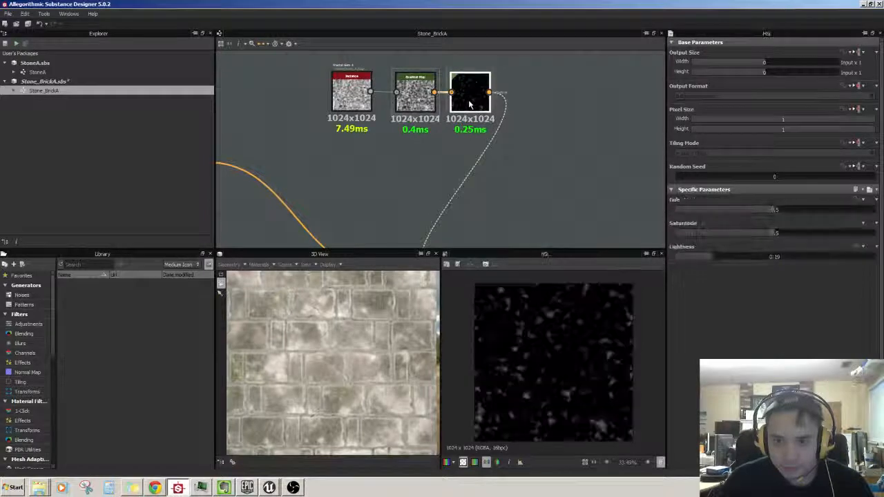
{"action": "middle_click_drag", "start_coordinate": [587, 238], "coordinate": [674, 138]}
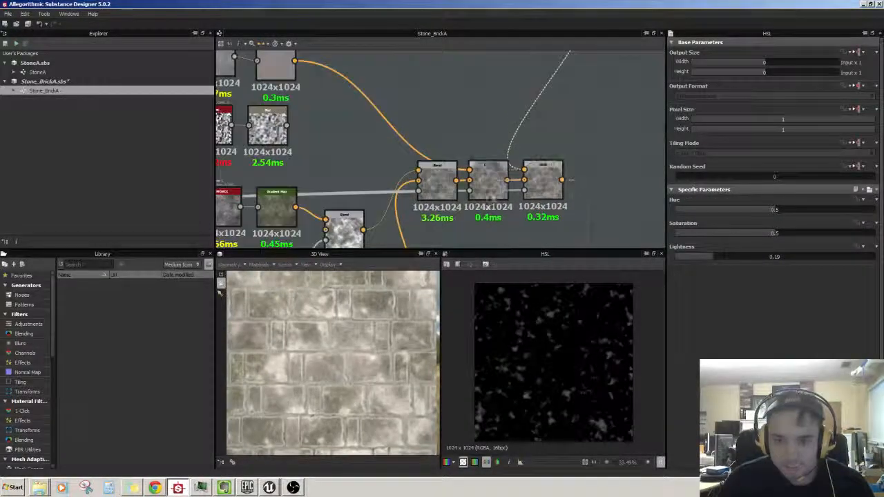
{"action": "double_click", "coordinate": [490, 193]}
{"action": "middle_click_drag", "start_coordinate": [489, 192], "coordinate": [510, 179]}
{"action": "left_click", "coordinate": [468, 168]}
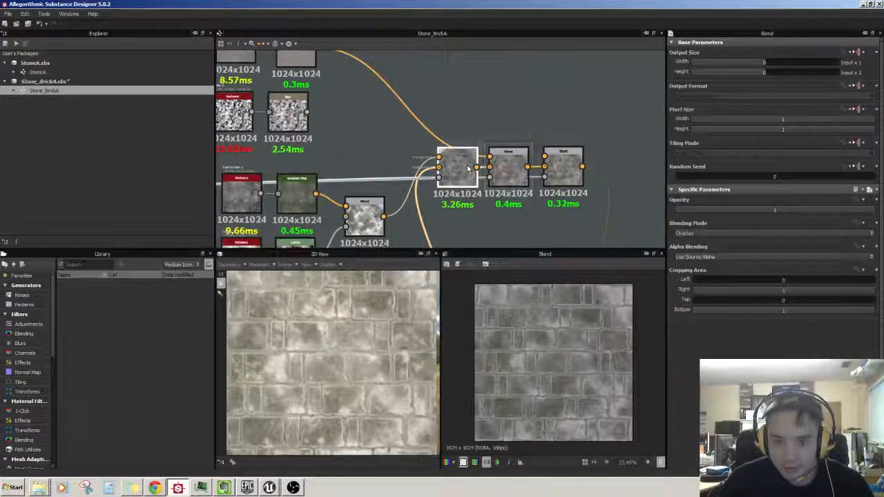
Move the gray inner key of the Gradient Map feeding the second Blend node to position 0.31
{"action": "middle_click_drag", "start_coordinate": [456, 112], "coordinate": [503, 137]}
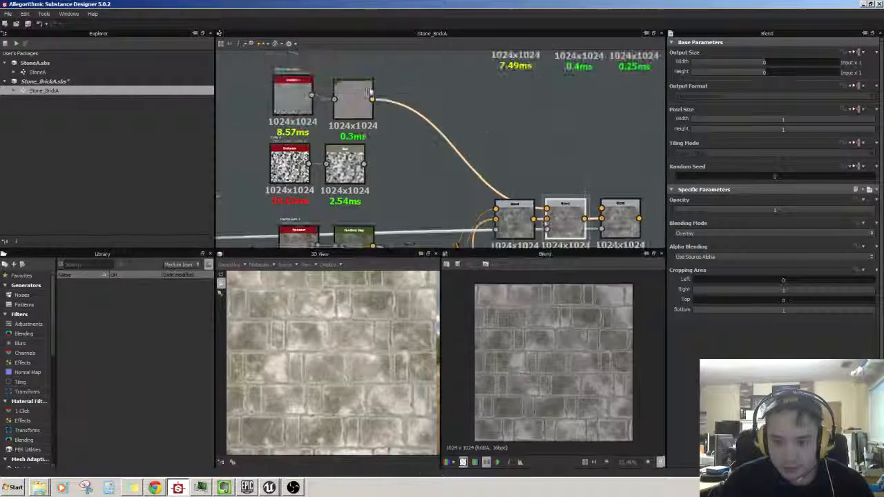
{"action": "left_click", "coordinate": [353, 100]}
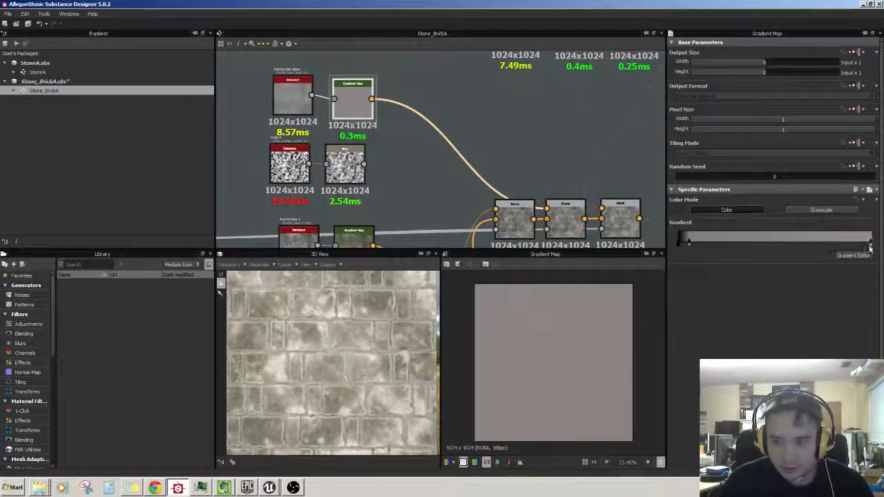
{"action": "left_click", "coordinate": [689, 243]}
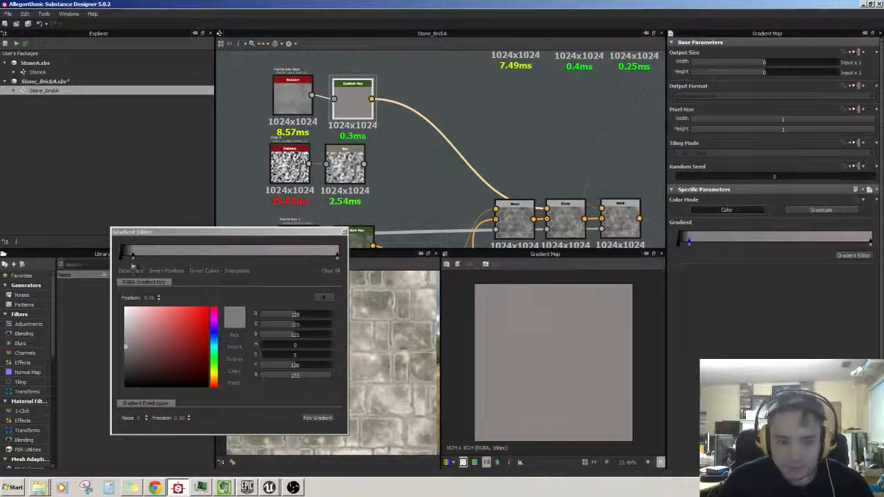
{"action": "left_click_drag", "start_coordinate": [135, 260], "coordinate": [188, 256]}
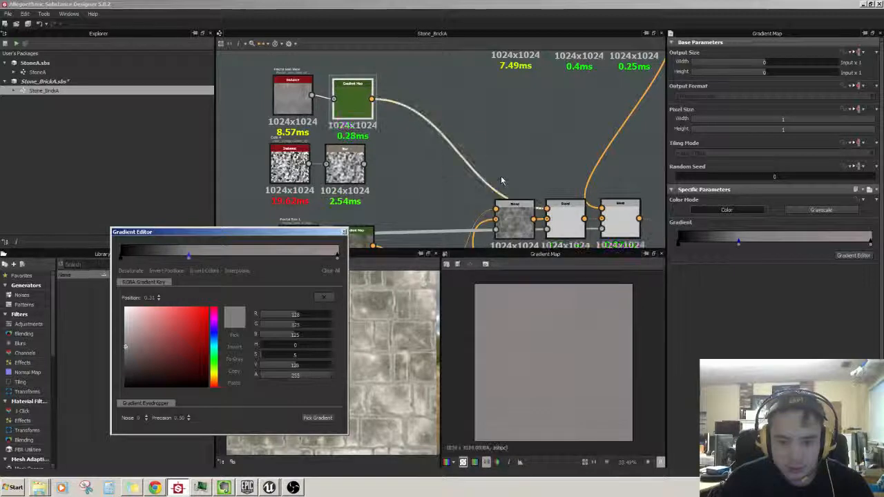
Preview the Base Color output and review the surrounding graph from the Outputs frame up to the Blend chain
{"action": "mouse_move", "coordinate": [584, 139]}
{"action": "middle_mouse_down"}
{"action": "mouse_move", "coordinate": [483, 79]}
{"action": "mouse_move", "coordinate": [439, 29]}
{"action": "mouse_move", "coordinate": [557, 143]}
{"action": "mouse_move", "coordinate": [511, 98]}
{"action": "middle_mouse_up"}
{"action": "double_click", "coordinate": [468, 195]}
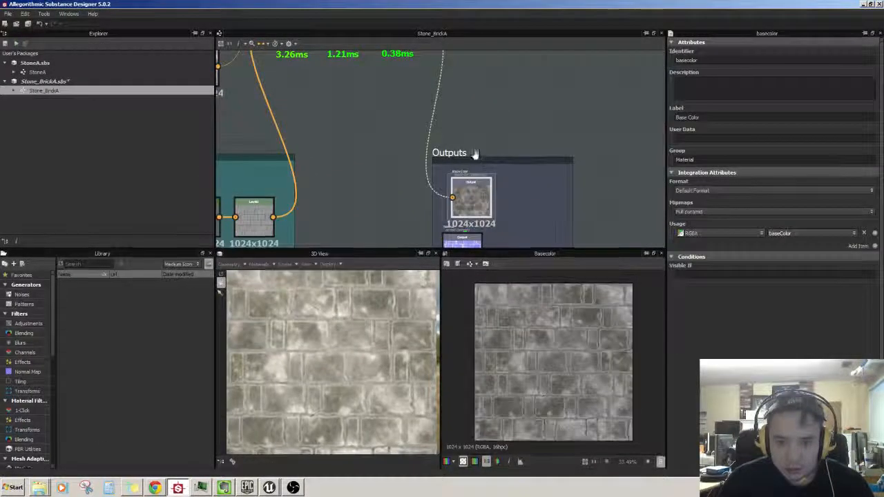
{"action": "middle_click_drag", "start_coordinate": [514, 140], "coordinate": [491, 122]}
{"action": "scroll", "coordinate": [490, 122], "scroll_direction": "down", "scroll_amount": 8}
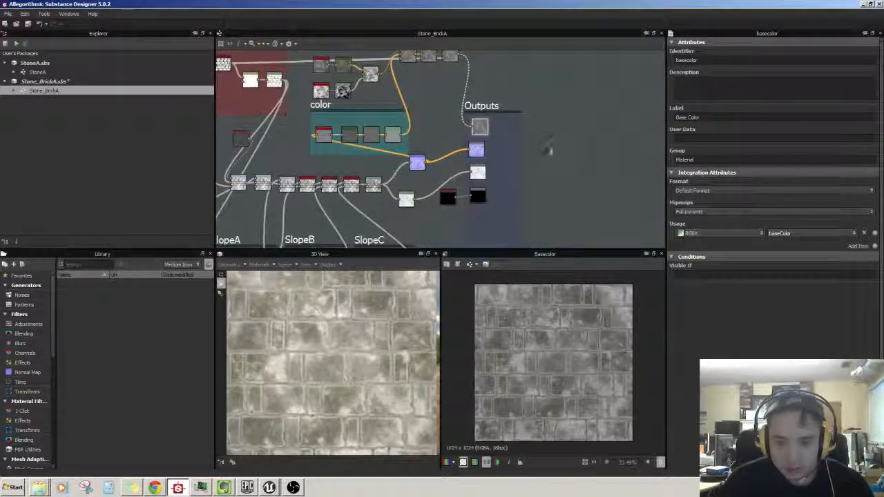
{"action": "scroll", "coordinate": [539, 163], "scroll_direction": "down", "scroll_amount": 2}
{"action": "scroll", "coordinate": [536, 132], "scroll_direction": "up", "scroll_amount": 6}
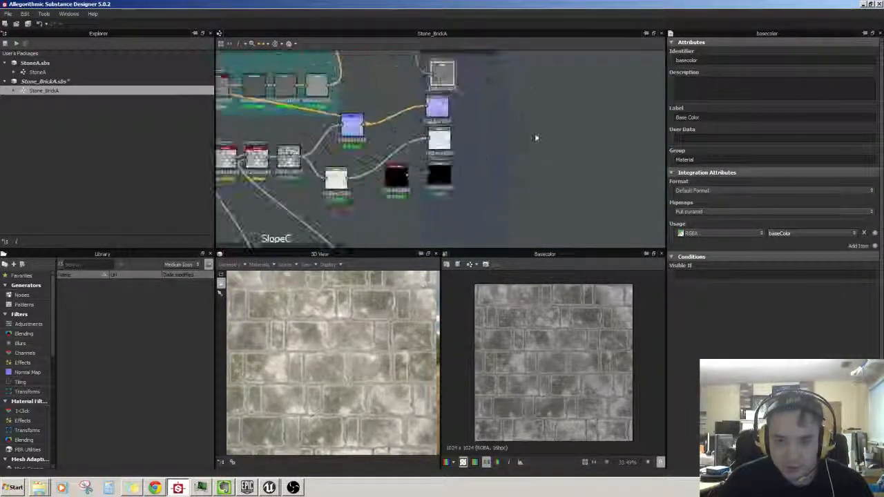
{"action": "middle_click_drag", "start_coordinate": [536, 136], "coordinate": [575, 236]}
{"action": "middle_click_drag", "start_coordinate": [527, 109], "coordinate": [574, 172]}
Save the Stone_BrickA.sbs package and export only the graph's basecolor output in Truevision Targa format
{"action": "left_click", "coordinate": [51, 82]}
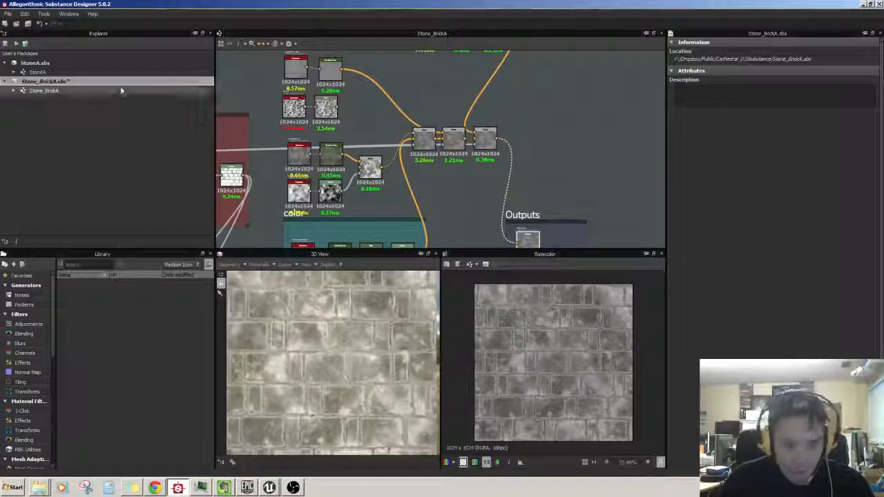
{"action": "key", "text": "ctrl+s"}
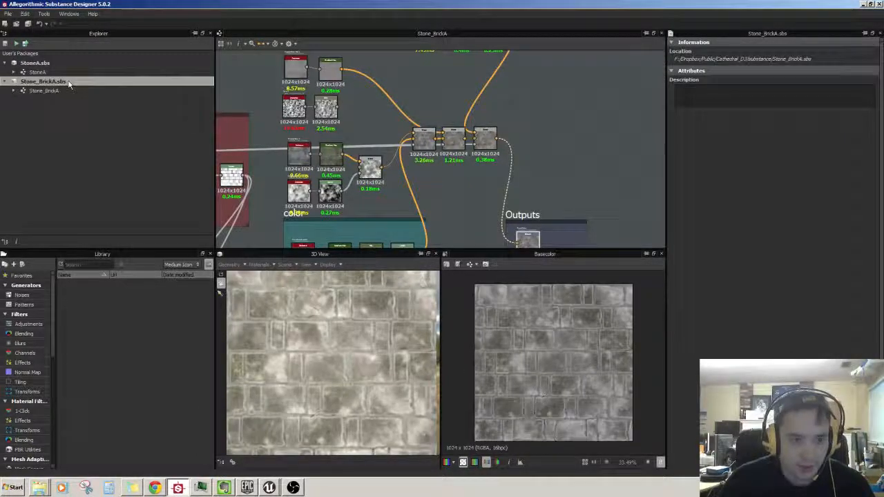
{"action": "left_click", "coordinate": [43, 90]}
{"action": "right_click", "coordinate": [43, 90]}
{"action": "left_click", "coordinate": [102, 174]}
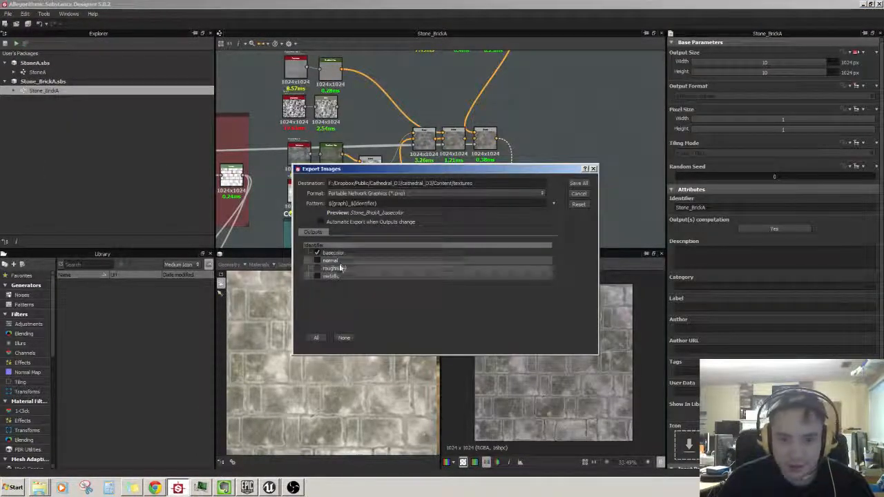
{"action": "left_click", "coordinate": [522, 196]}
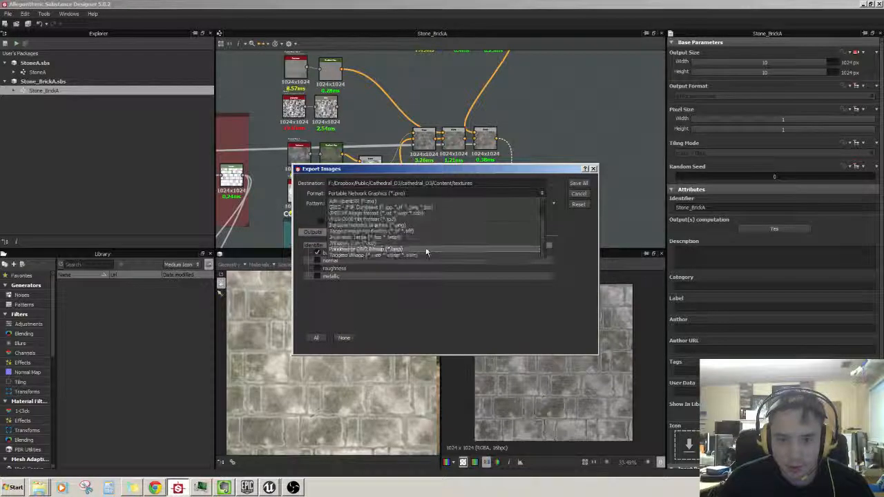
{"action": "left_click", "coordinate": [401, 226]}
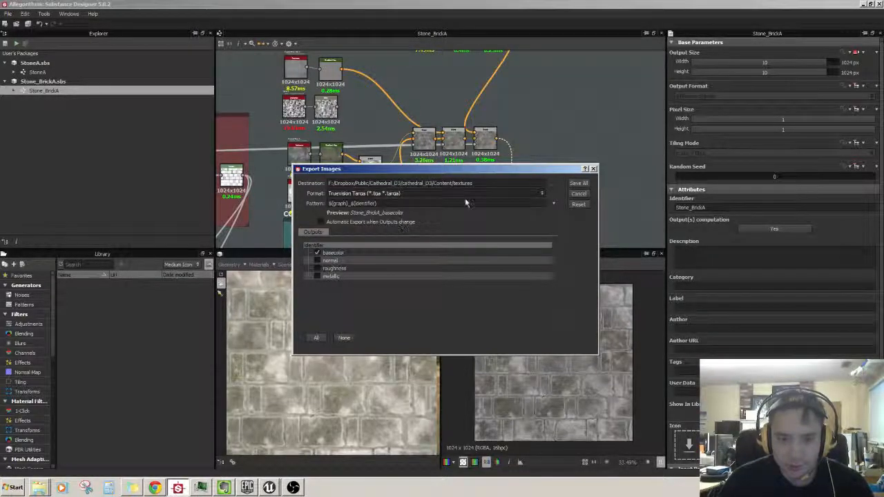
{"action": "left_click", "coordinate": [578, 183]}
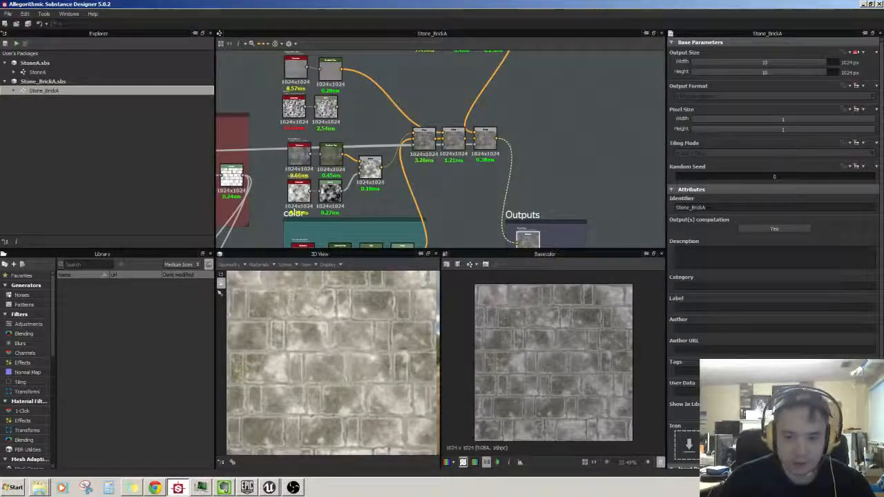
Switch to Unreal Editor and move in on the stone brick wall with the broken opening on the cathedral
{"action": "left_click", "coordinate": [269, 487]}
{"action": "left_click", "coordinate": [268, 487]}
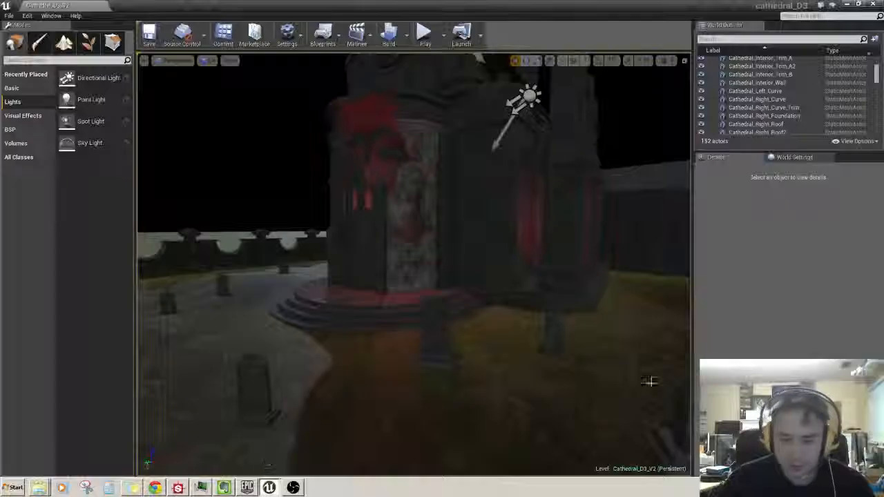
{"action": "right_click_drag", "start_coordinate": [525, 304], "coordinate": [512, 271]}
{"action": "key", "text": "w"}
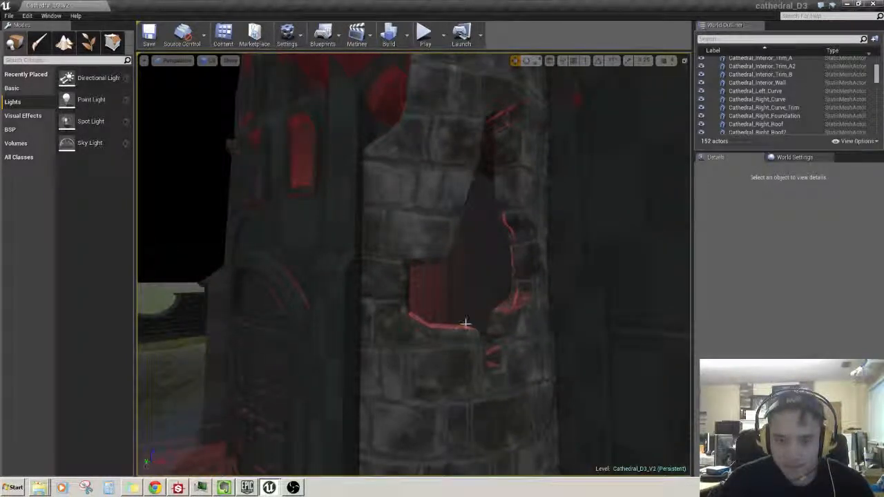
{"action": "right_click_drag", "start_coordinate": [466, 324], "coordinate": [467, 323]}
{"action": "key", "text": "w"}
{"action": "key", "text": "s"}
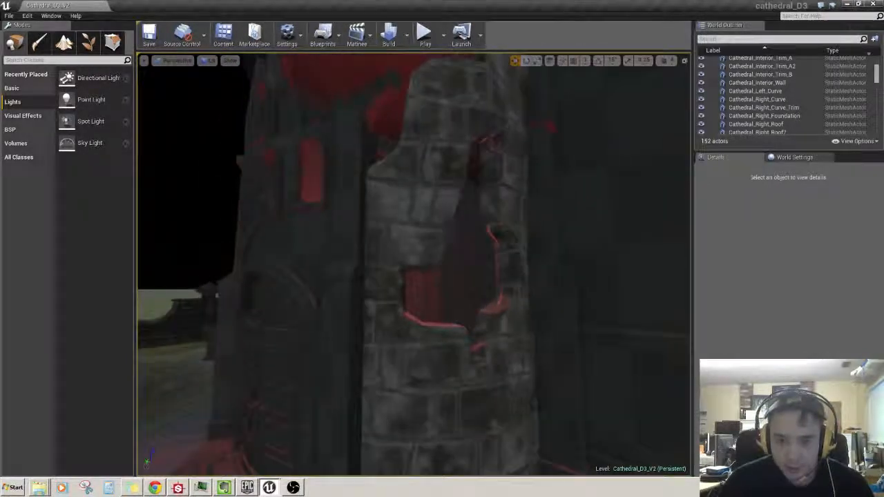
Inspect the brick texture from the broken opening down to the wall's base and from a distance with the whole cathedral
{"action": "right_click_drag", "start_coordinate": [457, 83], "coordinate": [461, 79]}
{"action": "key", "text": "s"}
{"action": "right_click_drag", "start_coordinate": [468, 210], "coordinate": [464, 233]}
{"action": "key", "text": "s"}
{"action": "key", "text": "w"}
{"action": "left_click_drag", "start_coordinate": [402, 213], "coordinate": [391, 325]}
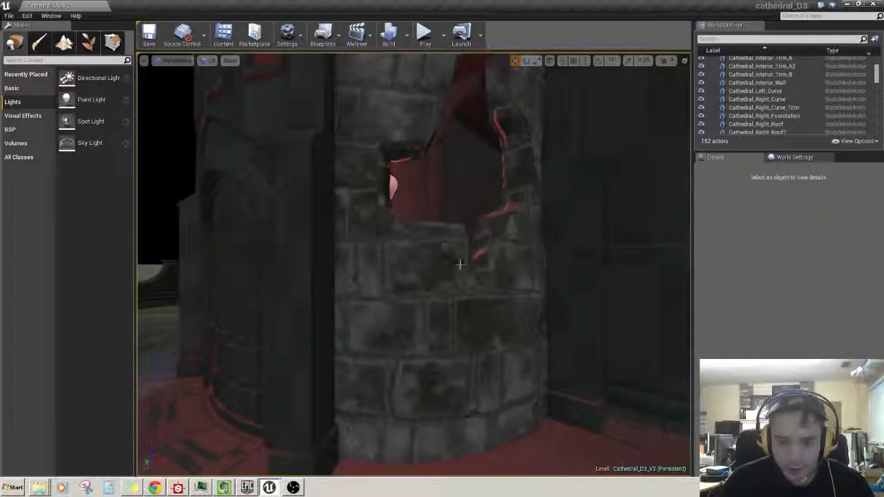
{"action": "key", "text": "s"}
{"action": "right_click_drag", "start_coordinate": [393, 357], "coordinate": [398, 354]}
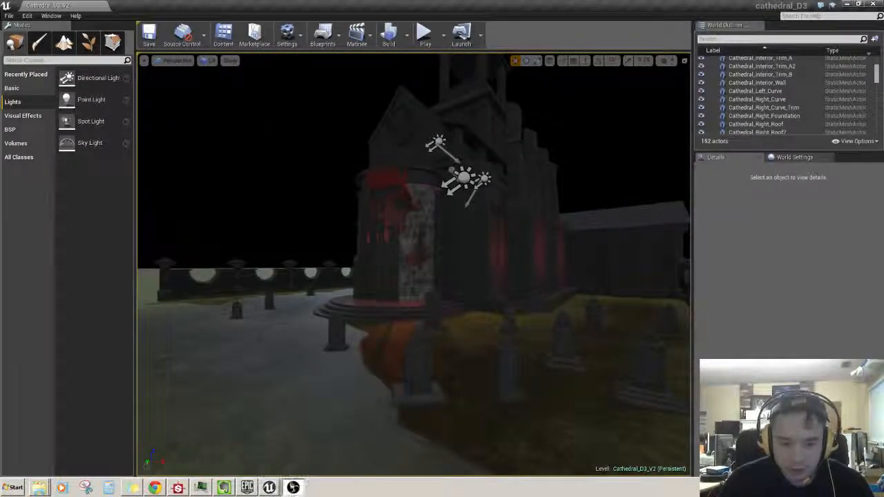
Switch to Substance Designer and delete the unused Cells 4 node together with its Blur node from the Stone_BrickA graph
{"action": "left_click", "coordinate": [178, 488]}
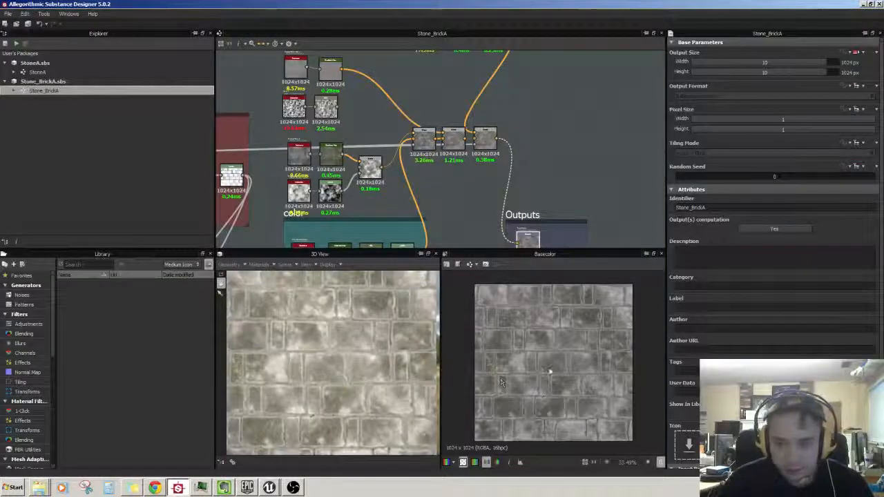
{"action": "scroll", "coordinate": [474, 188], "scroll_direction": "up", "scroll_amount": 5}
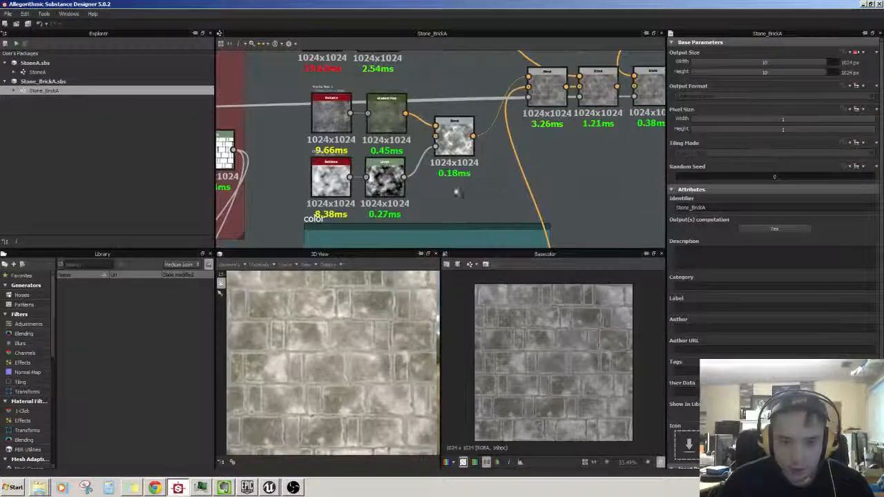
{"action": "scroll", "coordinate": [470, 191], "scroll_direction": "up", "scroll_amount": 1}
{"action": "scroll", "coordinate": [470, 191], "scroll_direction": "down", "scroll_amount": 3}
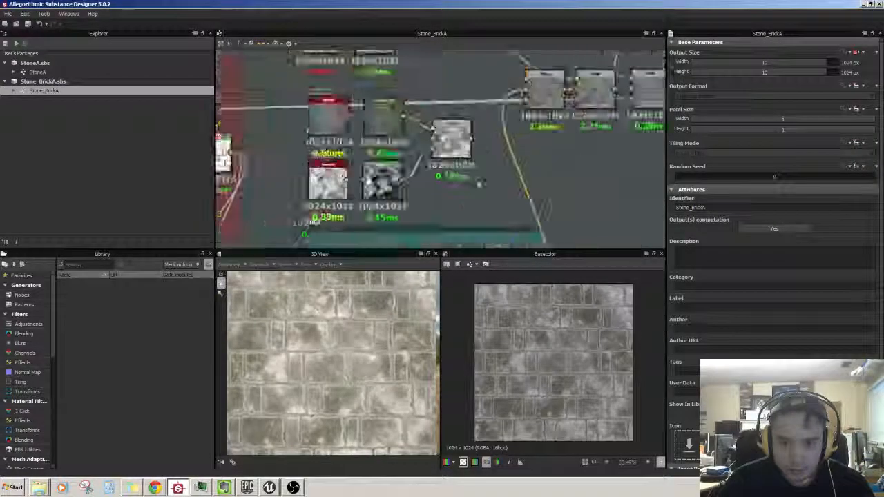
{"action": "scroll", "coordinate": [526, 194], "scroll_direction": "down", "scroll_amount": 2}
{"action": "scroll", "coordinate": [454, 138], "scroll_direction": "up", "scroll_amount": 2}
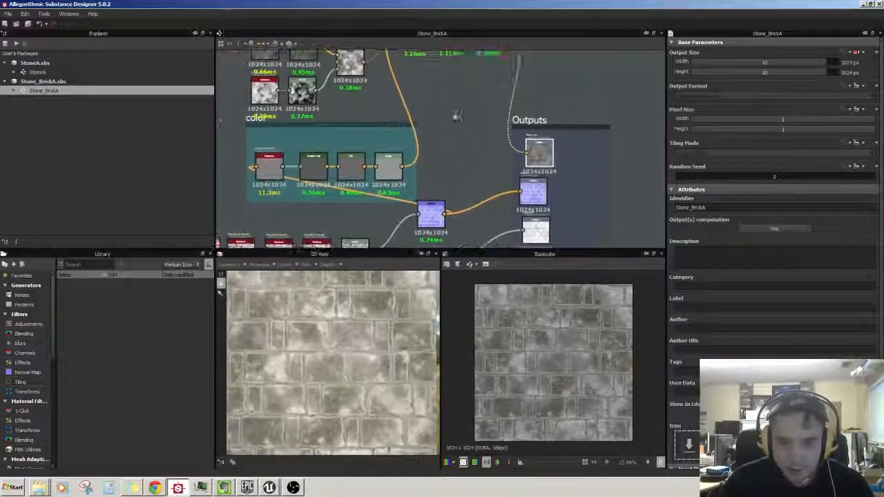
{"action": "scroll", "coordinate": [428, 139], "scroll_direction": "up", "scroll_amount": 4}
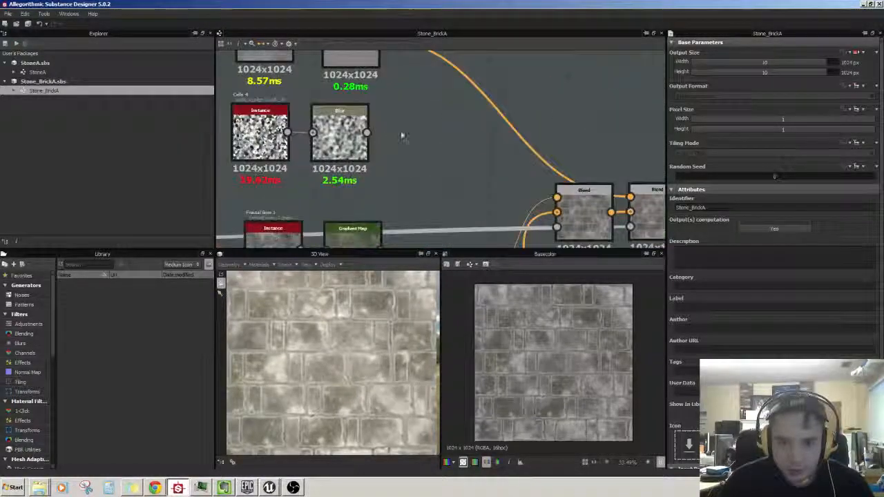
{"action": "scroll", "coordinate": [447, 184], "scroll_direction": "down", "scroll_amount": 2}
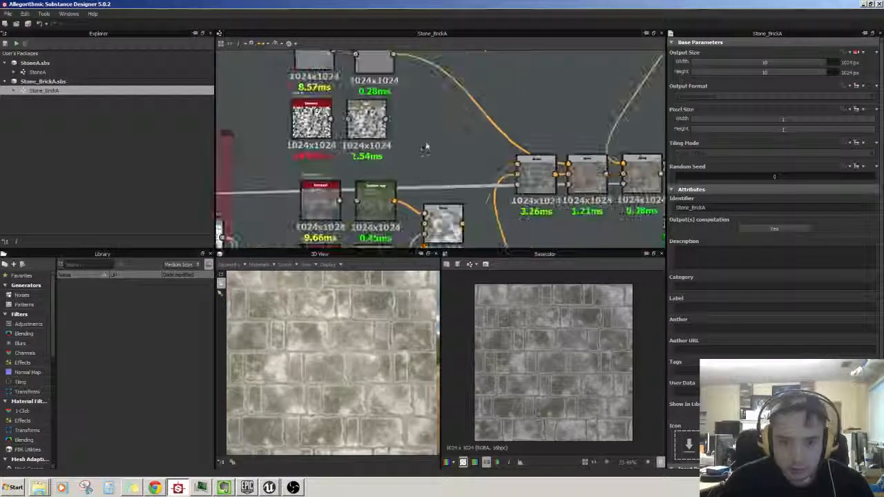
{"action": "scroll", "coordinate": [288, 119], "scroll_direction": "up", "scroll_amount": 1}
{"action": "scroll", "coordinate": [466, 152], "scroll_direction": "up", "scroll_amount": 4}
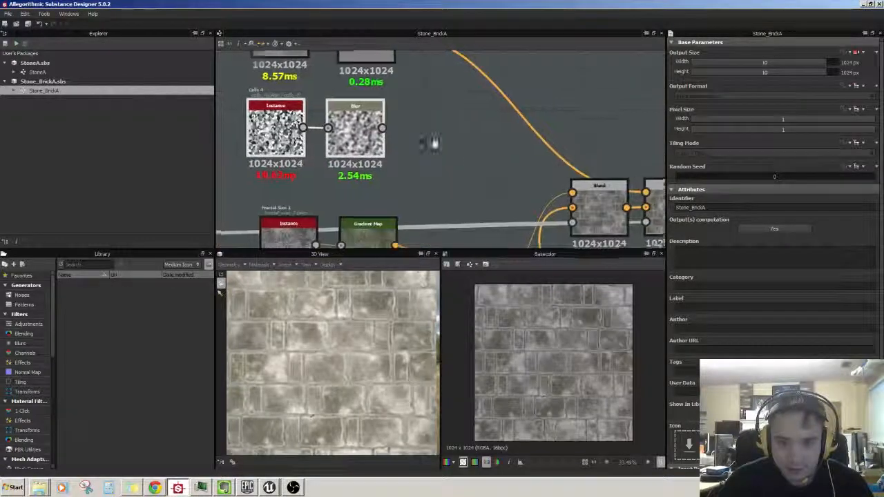
{"action": "scroll", "coordinate": [532, 170], "scroll_direction": "down", "scroll_amount": 3}
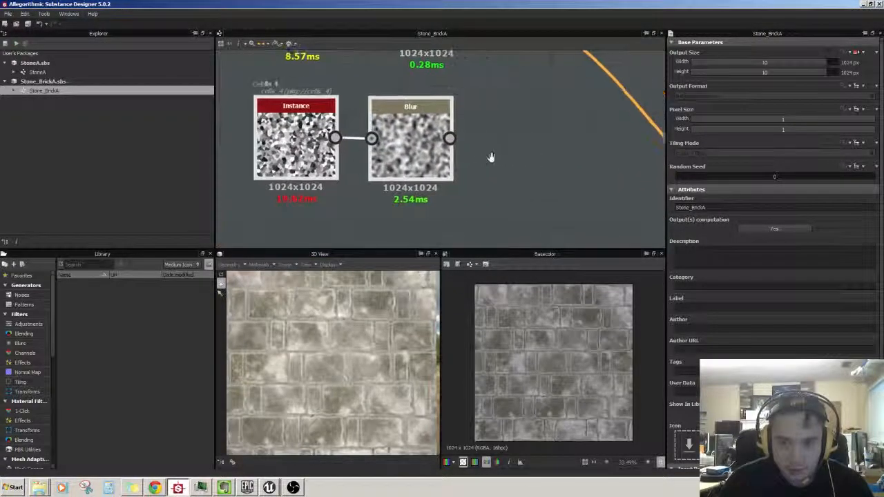
{"action": "scroll", "coordinate": [530, 197], "scroll_direction": "down", "scroll_amount": 2}
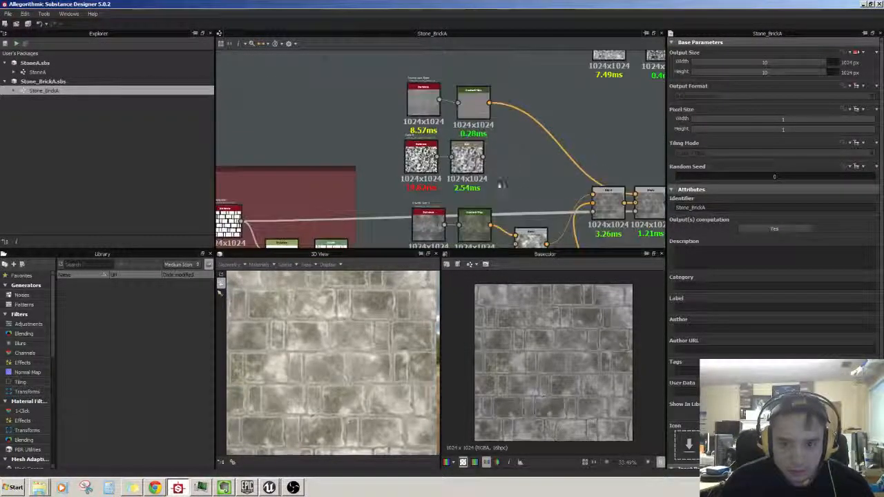
{"action": "key", "text": "Delete"}
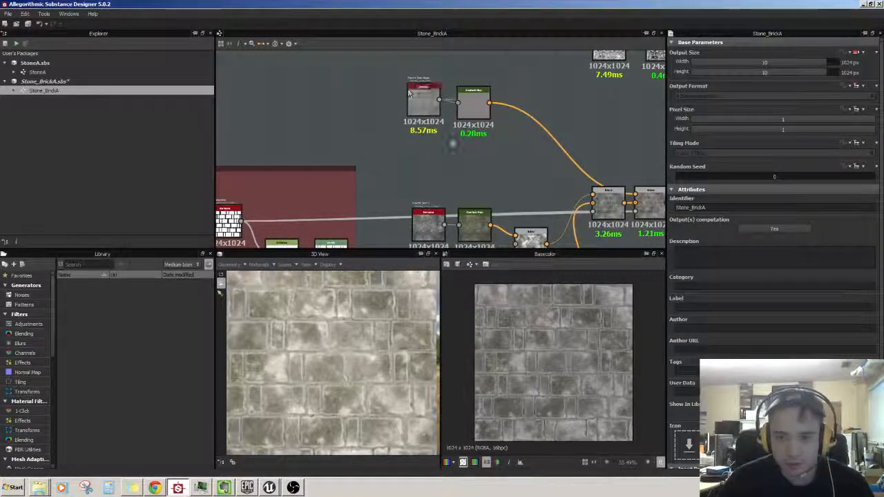
Inspect the gradient of the uppermost Gradient Map and preview the first Blend node of the base color chain
{"action": "middle_click_drag", "start_coordinate": [453, 143], "coordinate": [436, 173]}
{"action": "scroll", "coordinate": [436, 173], "scroll_direction": "up", "scroll_amount": 1}
{"action": "middle_click_drag", "start_coordinate": [517, 199], "coordinate": [367, 127]}
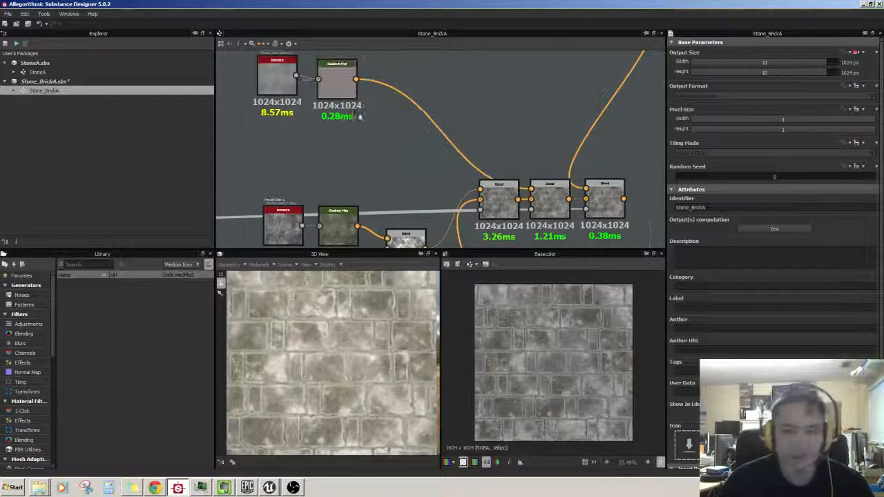
{"action": "left_click", "coordinate": [337, 81]}
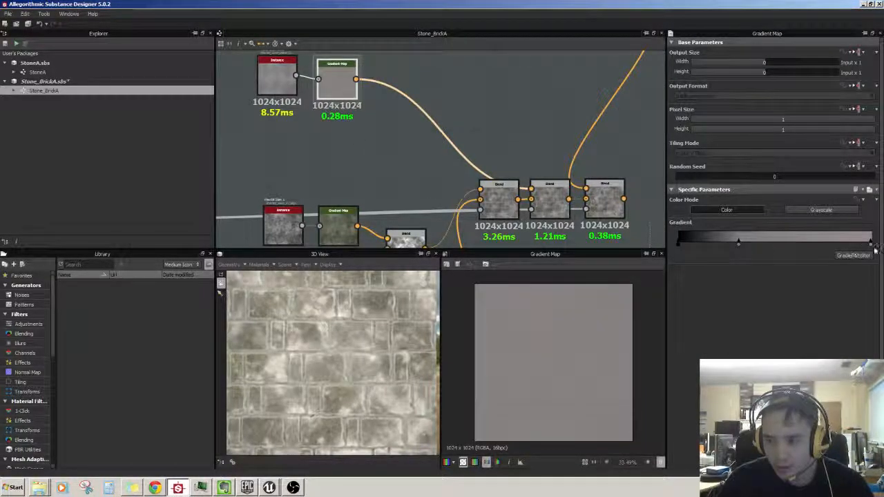
{"action": "middle_click_drag", "start_coordinate": [498, 154], "coordinate": [586, 233]}
{"action": "double_click", "coordinate": [507, 210]}
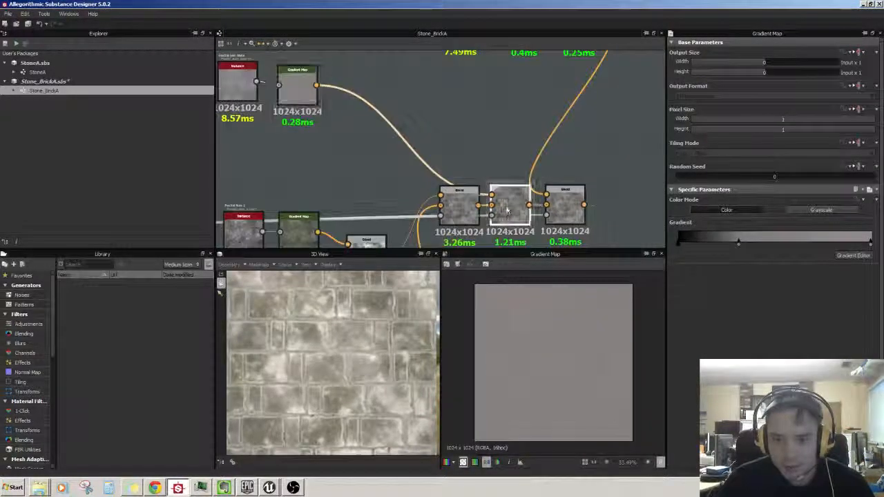
{"action": "left_click", "coordinate": [457, 214]}
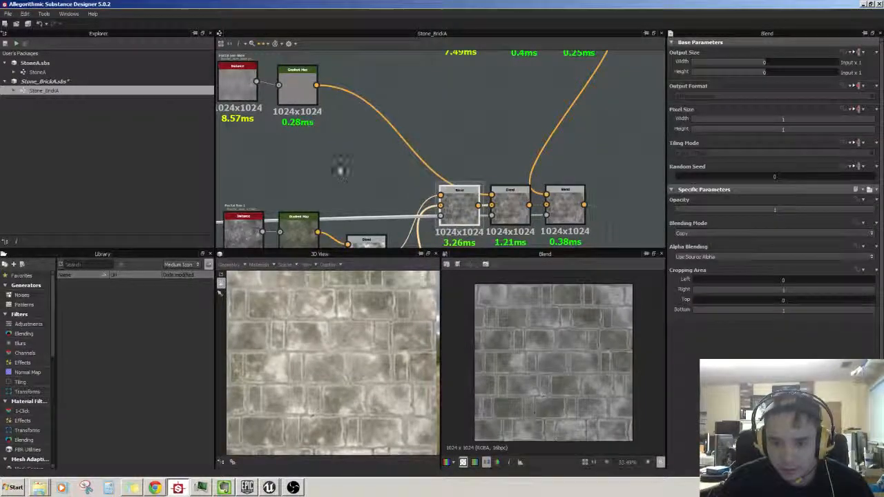
Locate the color frame's Levels node and examine the Blend that combines the Fractal Sum 1 gradient with the Clouds 2 mask
{"action": "middle_click_drag", "start_coordinate": [340, 170], "coordinate": [342, 85]}
{"action": "middle_click_drag", "start_coordinate": [511, 203], "coordinate": [477, 71]}
{"action": "left_click", "coordinate": [390, 195]}
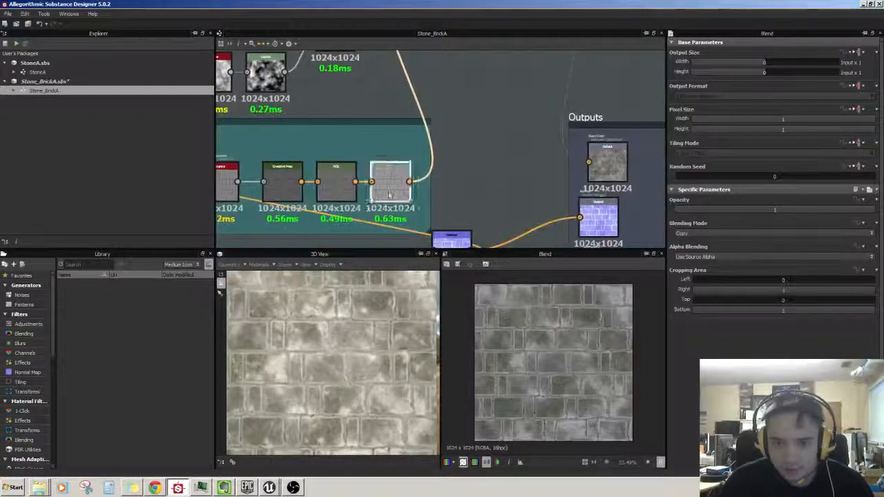
{"action": "middle_click_drag", "start_coordinate": [460, 154], "coordinate": [509, 201]}
{"action": "double_click", "coordinate": [491, 110]}
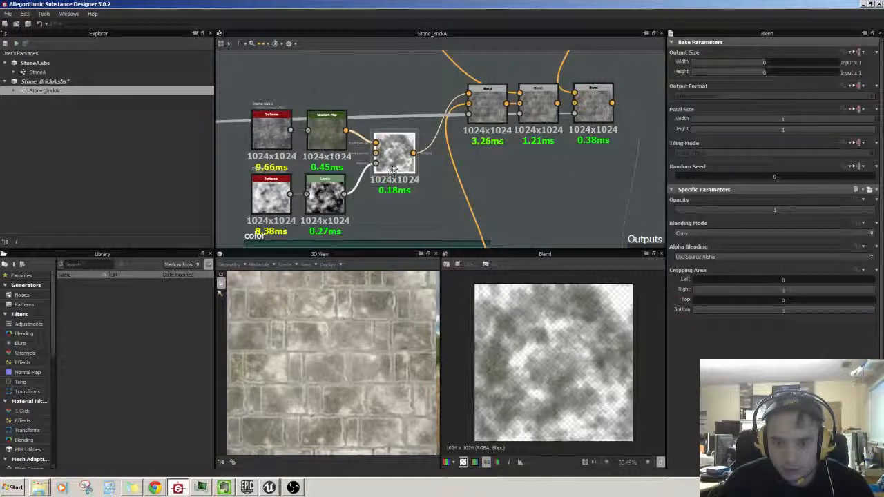
{"action": "scroll", "coordinate": [430, 189], "scroll_direction": "up", "scroll_amount": 3}
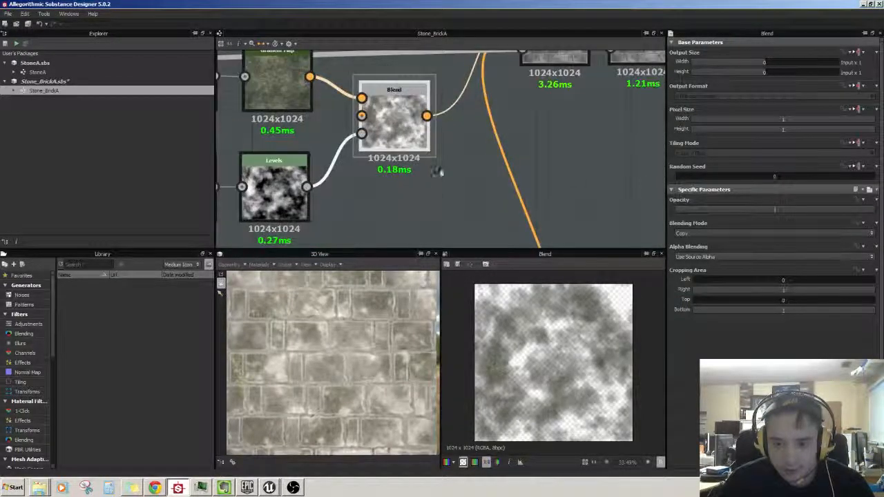
{"action": "middle_click_drag", "start_coordinate": [449, 198], "coordinate": [572, 146]}
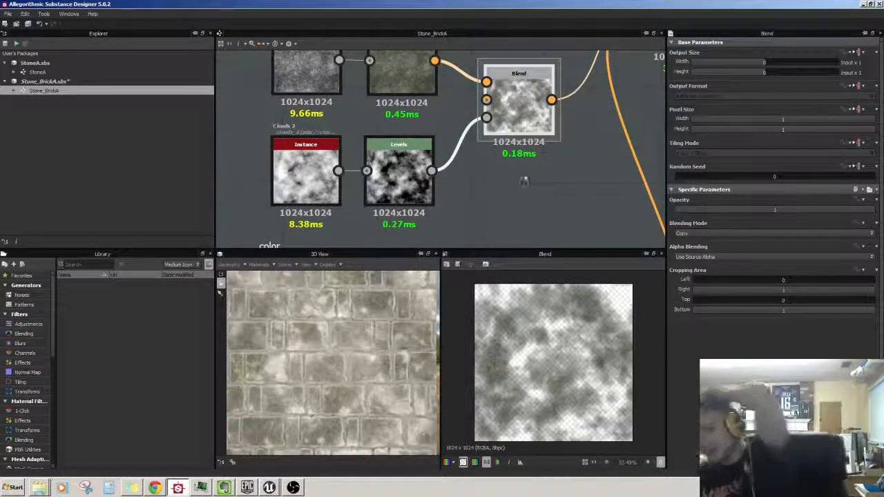
{"action": "middle_click_drag", "start_coordinate": [524, 181], "coordinate": [457, 225]}
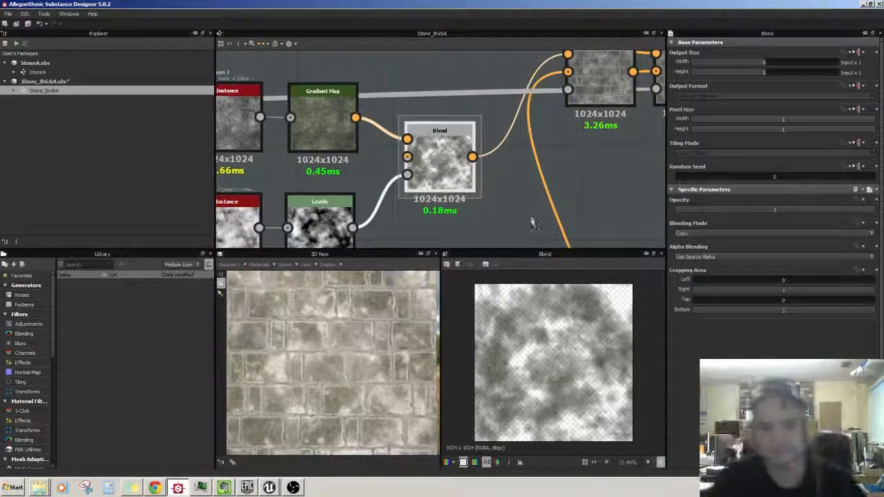
{"action": "middle_click_drag", "start_coordinate": [425, 214], "coordinate": [461, 198]}
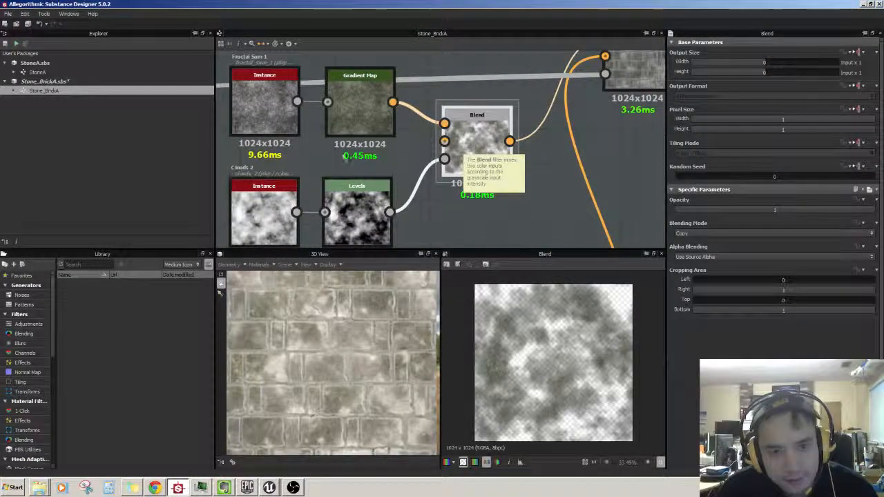
Compare the Fractal Sum 1 noise with the first Blend of the base color chain in the 2D preview
{"action": "middle_click_drag", "start_coordinate": [317, 156], "coordinate": [342, 185]}
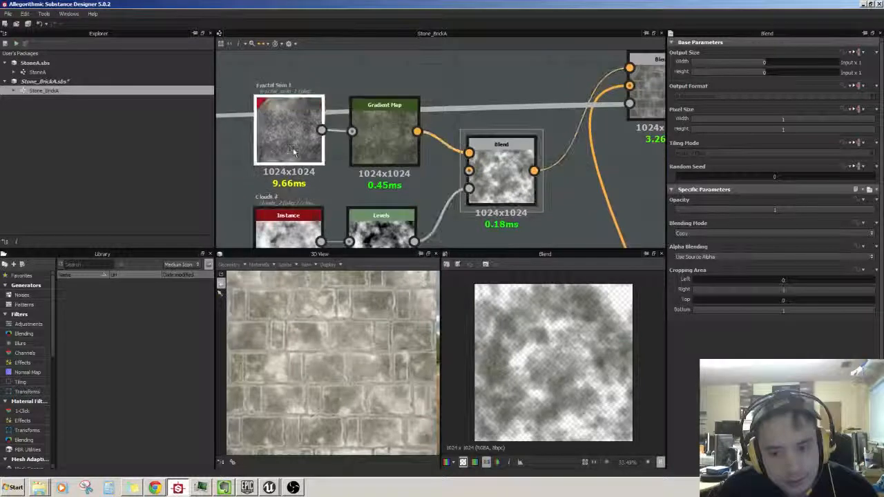
{"action": "double_click", "coordinate": [292, 147]}
{"action": "middle_click_drag", "start_coordinate": [653, 209], "coordinate": [515, 214]}
{"action": "double_click", "coordinate": [524, 102]}
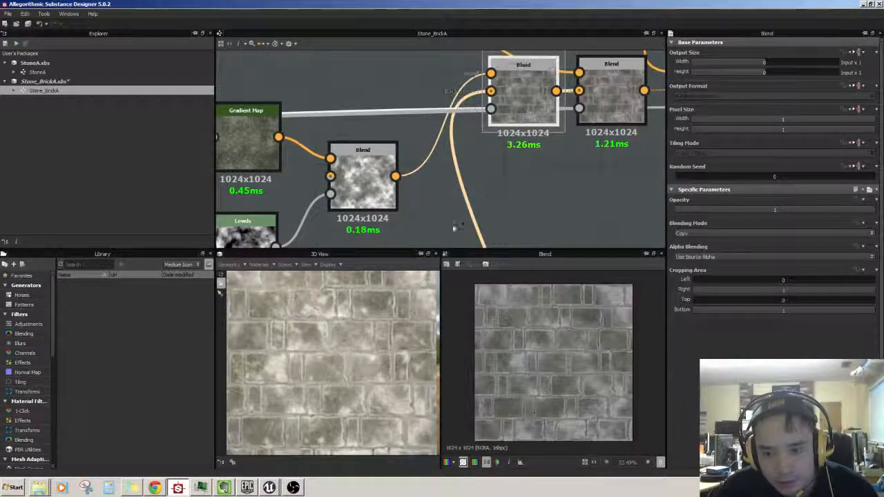
{"action": "middle_click_drag", "start_coordinate": [454, 227], "coordinate": [580, 225]}
{"action": "double_click", "coordinate": [287, 152]}
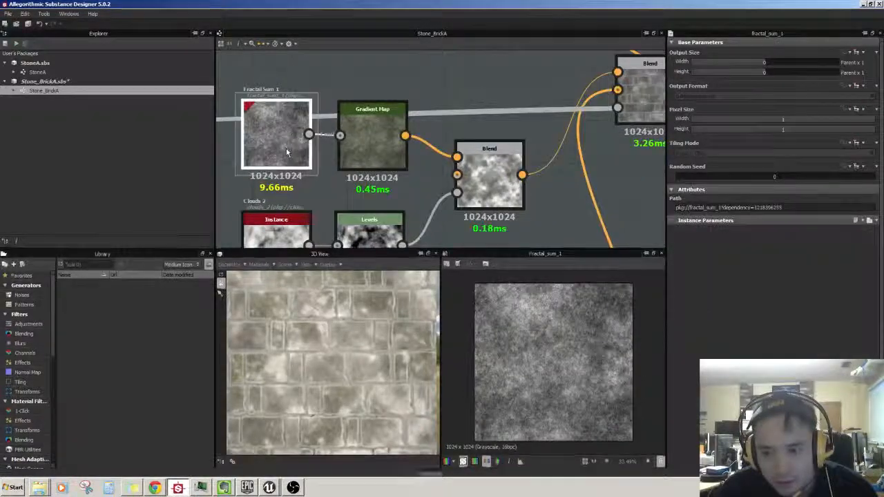
{"action": "double_click", "coordinate": [633, 94]}
Compare the green Gradient Map after Fractal Sum 1 with the first Blend of the base color chain
{"action": "left_click", "coordinate": [376, 149]}
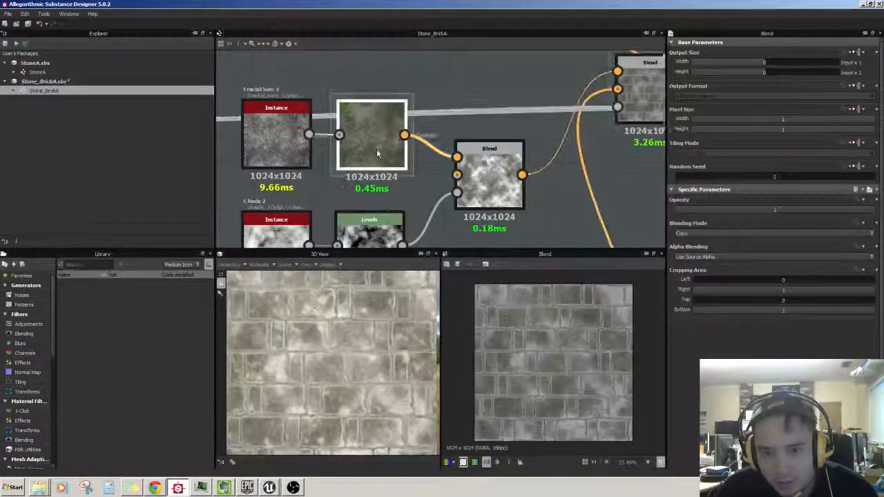
{"action": "double_click", "coordinate": [377, 149]}
{"action": "middle_click_drag", "start_coordinate": [607, 177], "coordinate": [544, 181]}
{"action": "double_click", "coordinate": [587, 99]}
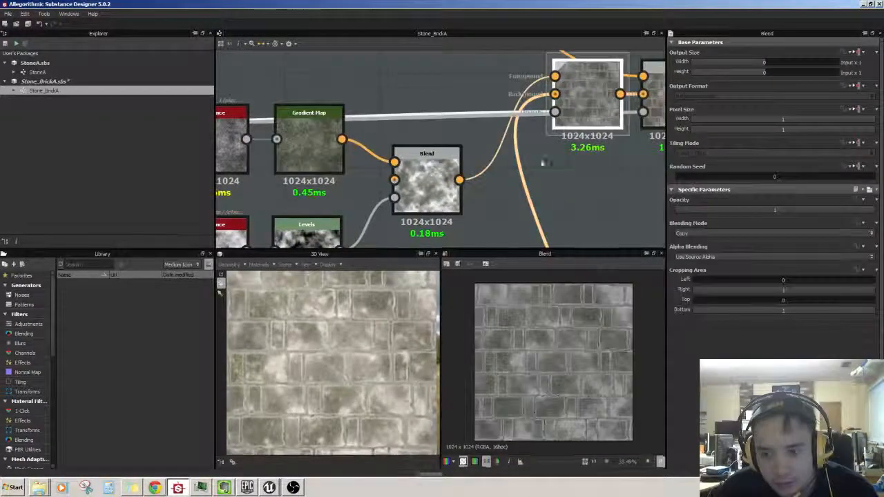
{"action": "double_click", "coordinate": [318, 157]}
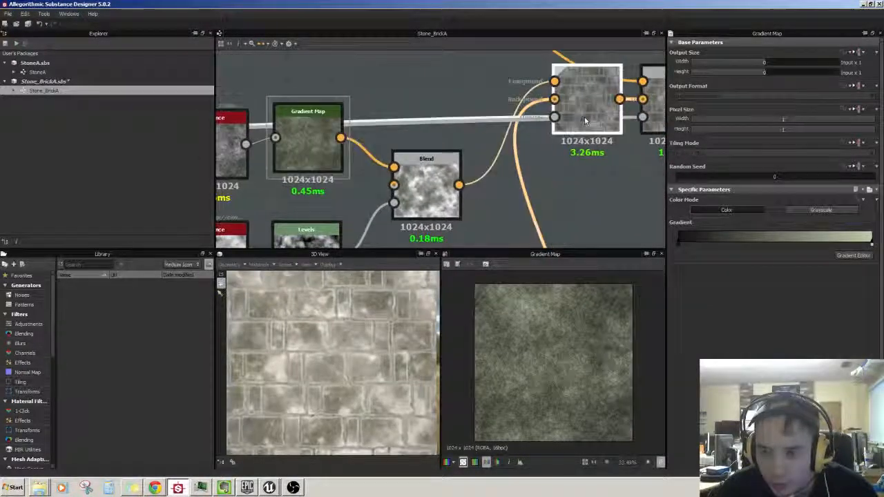
{"action": "double_click", "coordinate": [584, 116]}
Preview the color frame's Levels node and examine its luminance histogram and connections
{"action": "middle_click_drag", "start_coordinate": [570, 174], "coordinate": [523, 12]}
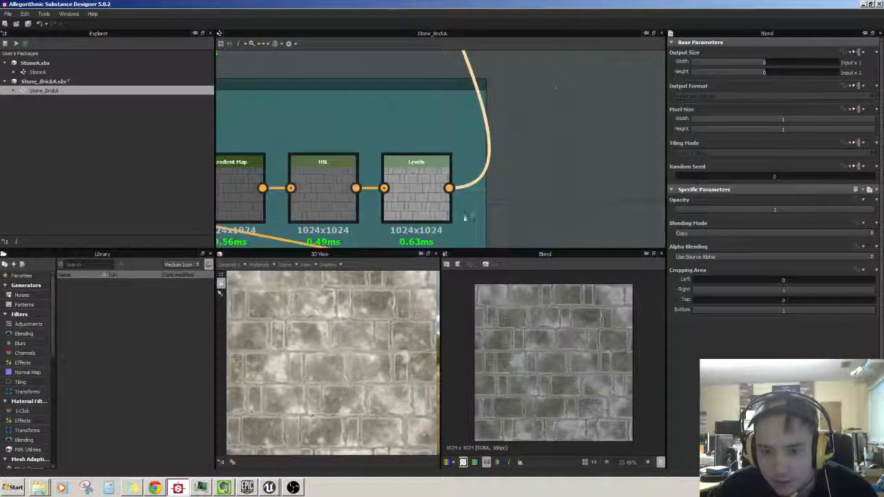
{"action": "left_click", "coordinate": [410, 205]}
{"action": "middle_click_drag", "start_coordinate": [529, 138], "coordinate": [545, 192]}
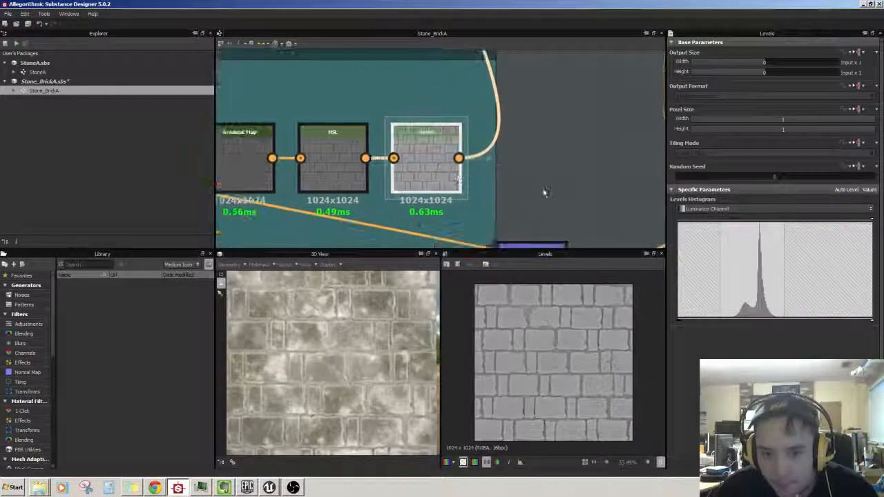
{"action": "scroll", "coordinate": [508, 179], "scroll_direction": "down", "scroll_amount": 2}
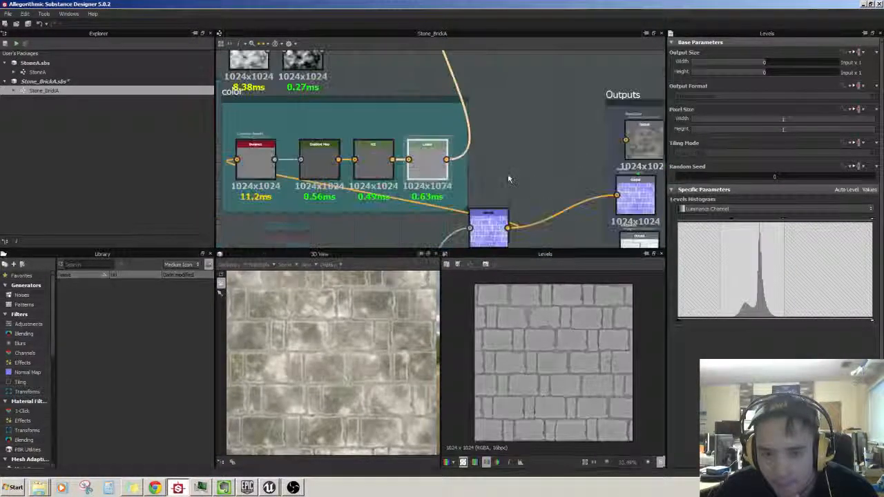
{"action": "scroll", "coordinate": [508, 179], "scroll_direction": "down", "scroll_amount": 1}
{"action": "middle_click_drag", "start_coordinate": [515, 130], "coordinate": [468, 150]}
{"action": "scroll", "coordinate": [506, 171], "scroll_direction": "up", "scroll_amount": 3}
Preview the Base Color output and darken the bricks by adjusting the color frame's Levels histogram on the Luminance Channel
{"action": "double_click", "coordinate": [589, 131]}
{"action": "left_click", "coordinate": [331, 184]}
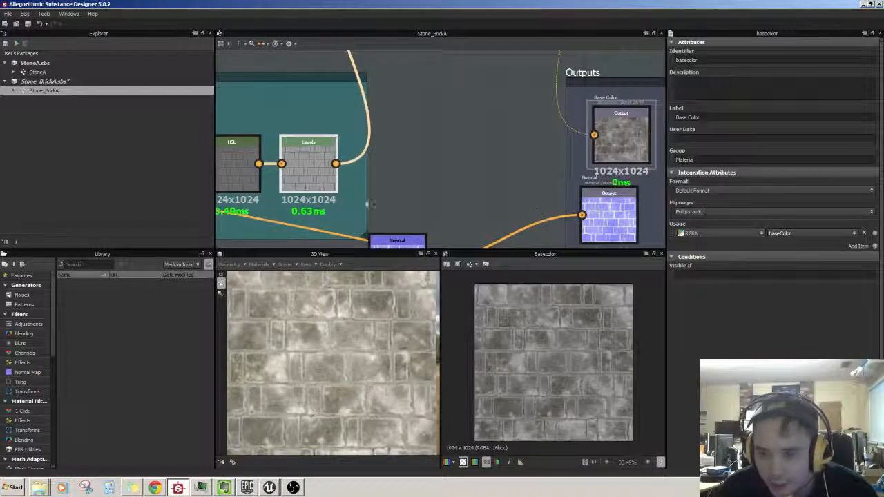
{"action": "left_click", "coordinate": [301, 166]}
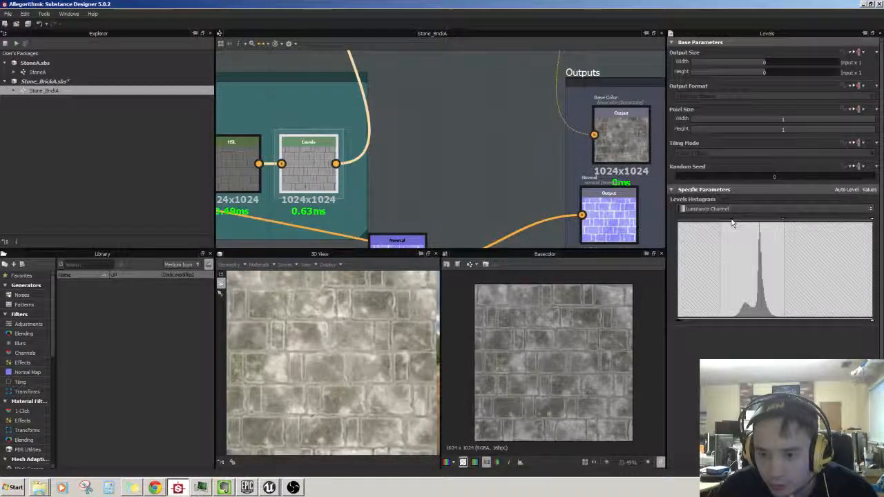
{"action": "left_click_drag", "start_coordinate": [782, 221], "coordinate": [789, 222]}
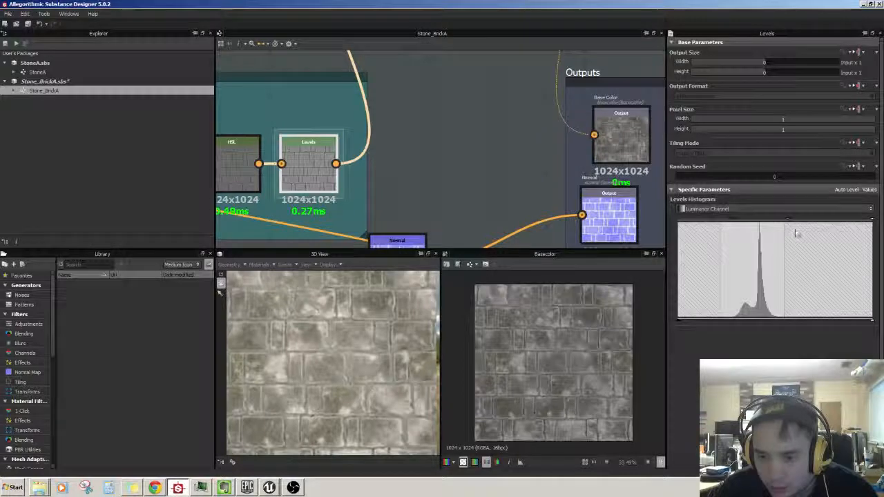
{"action": "mouse_move", "coordinate": [790, 225]}
{"action": "left_mouse_down"}
{"action": "mouse_move", "coordinate": [809, 223]}
{"action": "mouse_move", "coordinate": [791, 220]}
{"action": "left_mouse_up"}
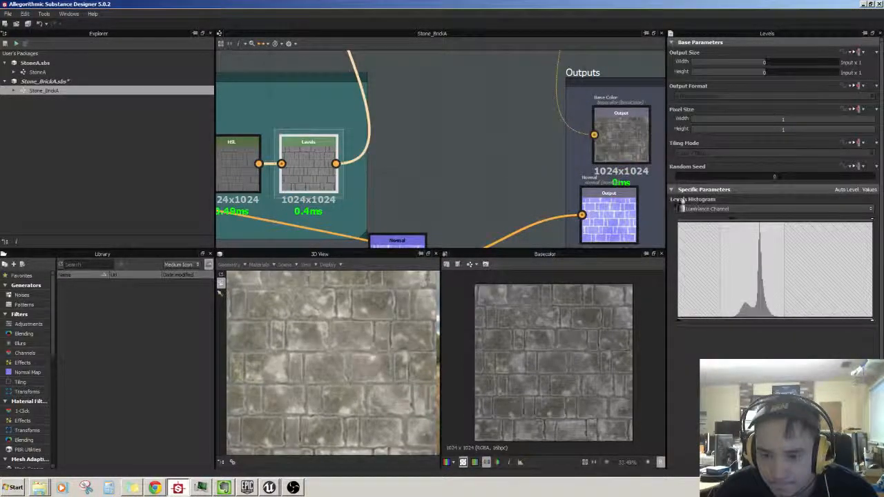
Preview the HSL node feeding the last Blend of the base color chain and set its Lightness to 0.15
{"action": "scroll", "coordinate": [478, 135], "scroll_direction": "down", "scroll_amount": 3}
{"action": "middle_click_drag", "start_coordinate": [474, 145], "coordinate": [458, 182]}
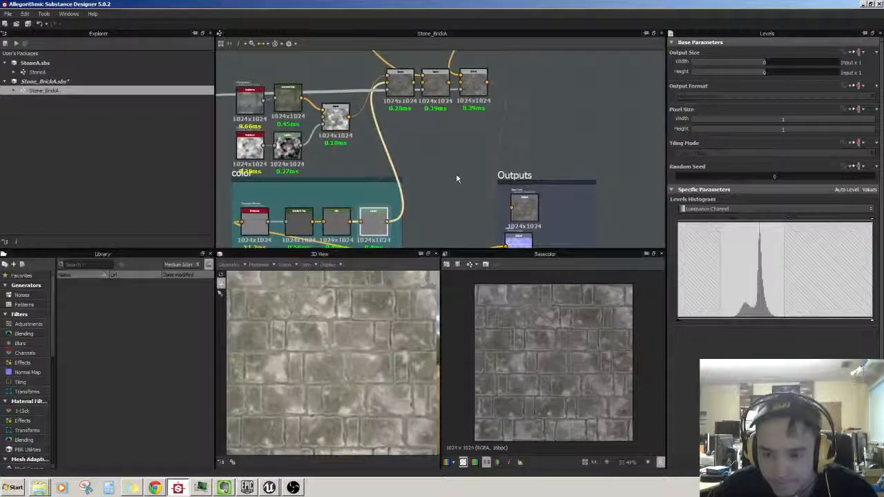
{"action": "scroll", "coordinate": [457, 181], "scroll_direction": "up", "scroll_amount": 2}
{"action": "scroll", "coordinate": [462, 191], "scroll_direction": "up", "scroll_amount": 1}
{"action": "middle_click_drag", "start_coordinate": [459, 118], "coordinate": [454, 254]}
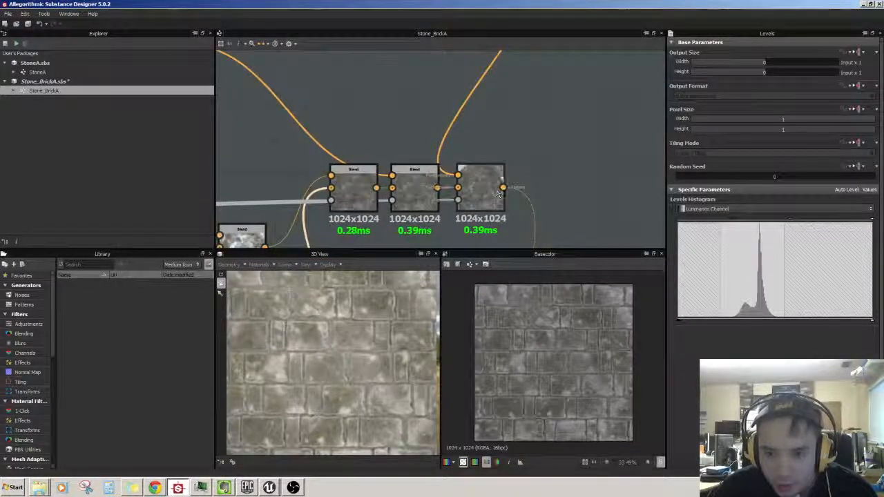
{"action": "middle_click_drag", "start_coordinate": [531, 69], "coordinate": [500, 240]}
{"action": "double_click", "coordinate": [474, 144]}
{"action": "middle_click_drag", "start_coordinate": [558, 174], "coordinate": [554, 75]}
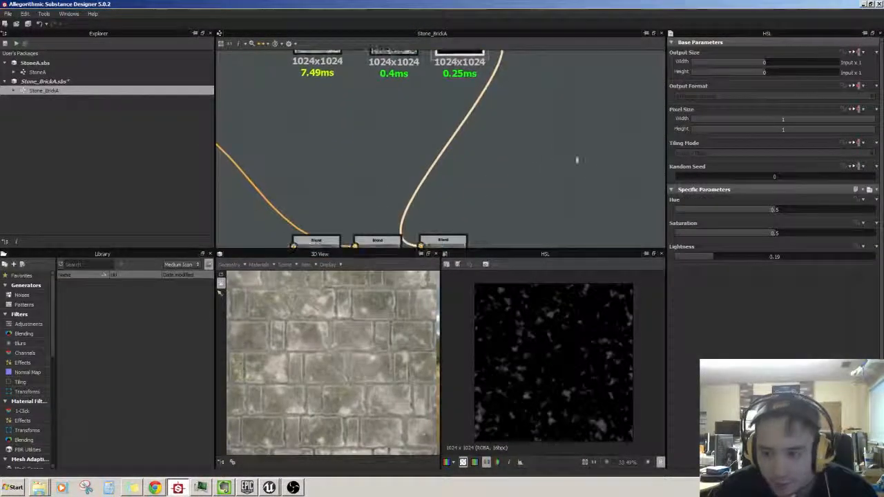
{"action": "middle_click_drag", "start_coordinate": [576, 160], "coordinate": [601, 204]}
{"action": "left_click_drag", "start_coordinate": [711, 257], "coordinate": [706, 258]}
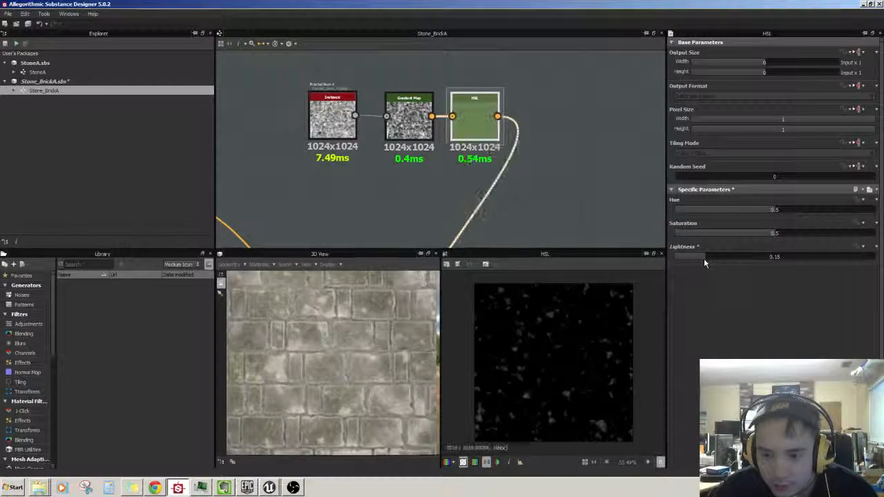
Try brighter Lightness values of 0.24 and 0.2 on the HSL node and test its Saturation slider
{"action": "mouse_move", "coordinate": [705, 259]}
{"action": "left_mouse_down"}
{"action": "mouse_move", "coordinate": [748, 259]}
{"action": "mouse_move", "coordinate": [721, 259]}
{"action": "left_mouse_up"}
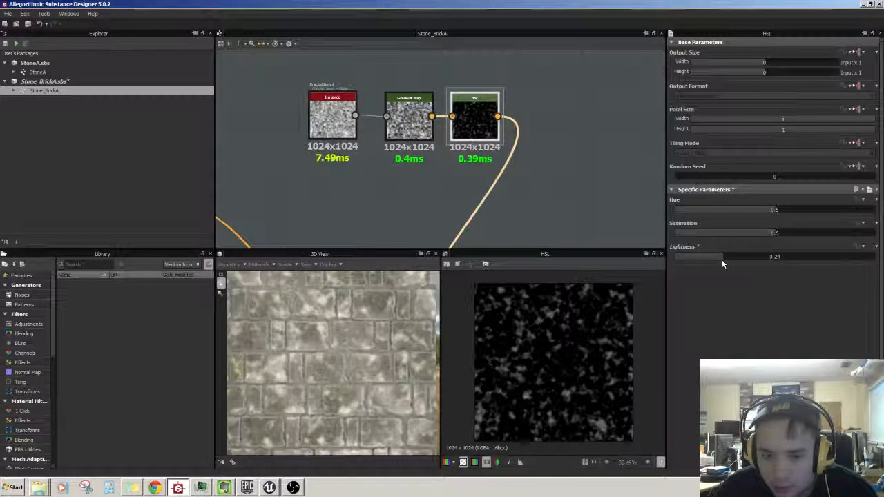
{"action": "mouse_move", "coordinate": [767, 233]}
{"action": "left_mouse_down"}
{"action": "mouse_move", "coordinate": [746, 235]}
{"action": "mouse_move", "coordinate": [774, 235]}
{"action": "left_mouse_up"}
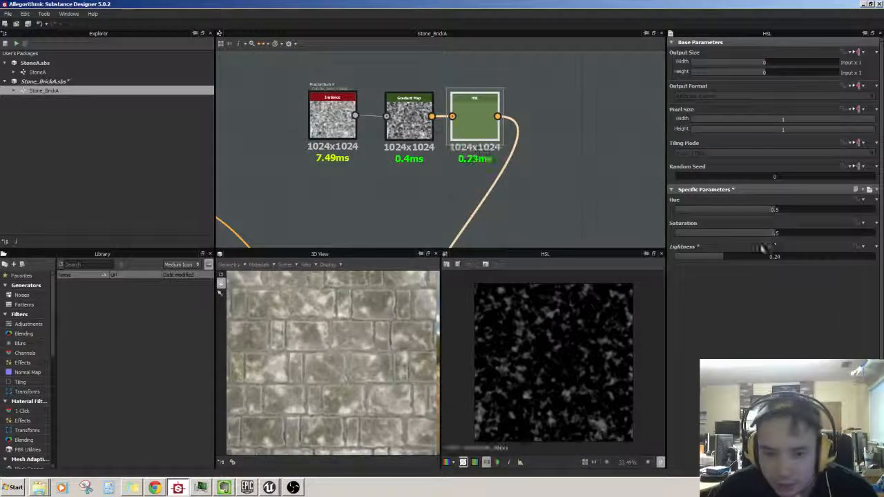
{"action": "left_click", "coordinate": [715, 256]}
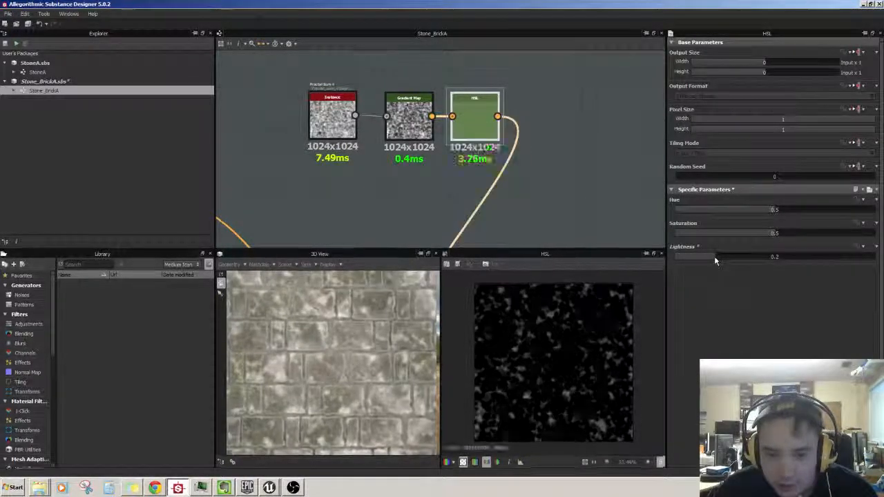
{"action": "scroll", "coordinate": [566, 154], "scroll_direction": "down", "scroll_amount": 5}
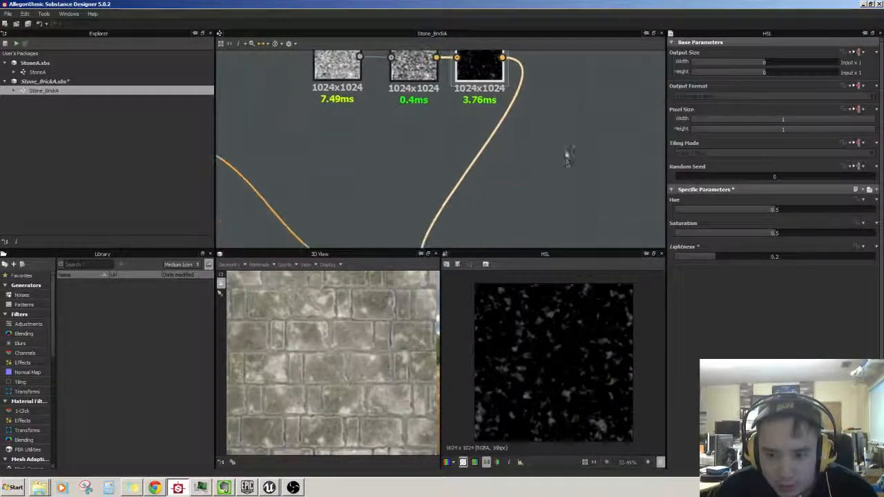
Lower the HSL node's Lightness to 0.11 while checking the brick plane from several angles in the 3D view
{"action": "left_click", "coordinate": [702, 257]}
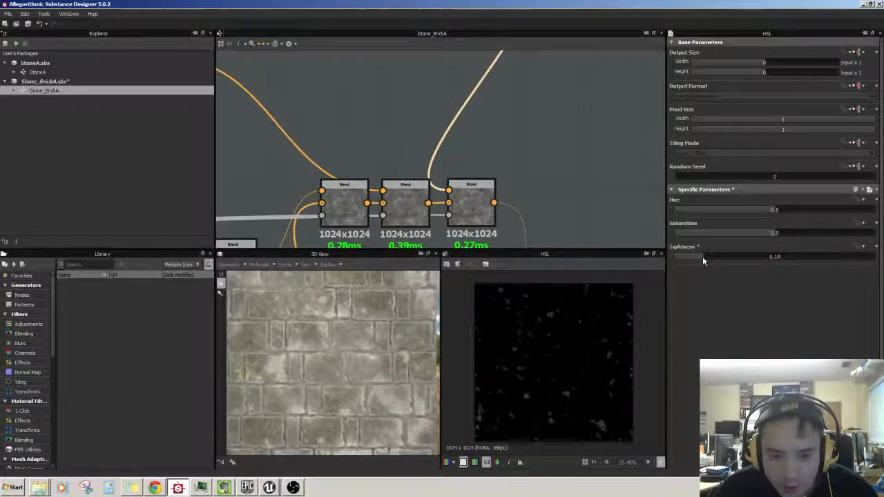
{"action": "middle_click_drag", "start_coordinate": [546, 186], "coordinate": [530, 141]}
{"action": "scroll", "coordinate": [336, 339], "scroll_direction": "down", "scroll_amount": 3}
{"action": "left_click_drag", "start_coordinate": [336, 339], "coordinate": [342, 319]}
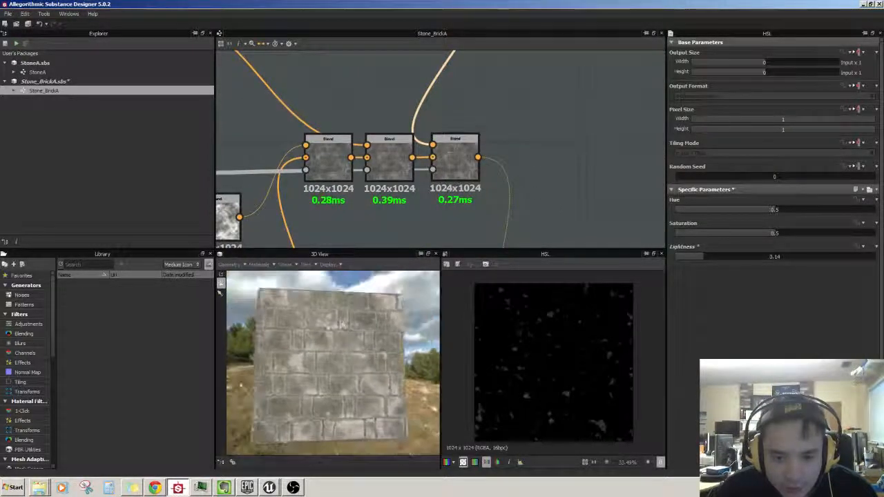
{"action": "left_click_drag", "start_coordinate": [288, 366], "coordinate": [344, 377]}
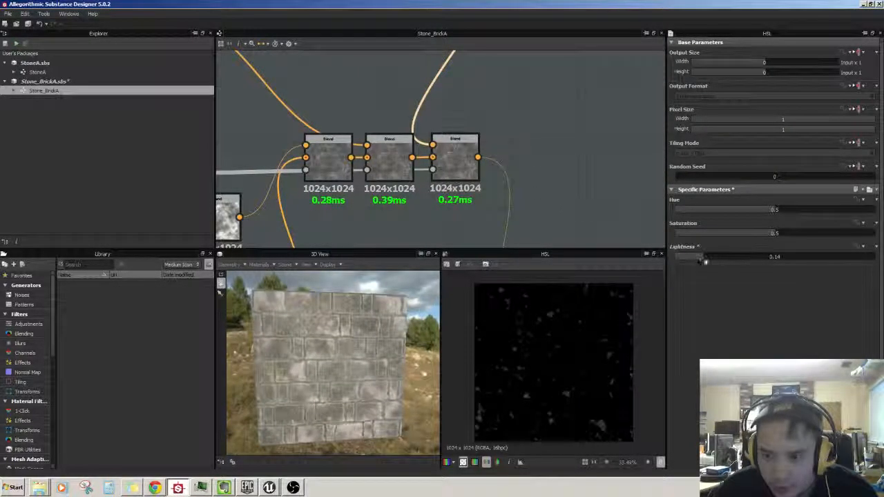
{"action": "left_click_drag", "start_coordinate": [705, 261], "coordinate": [696, 260]}
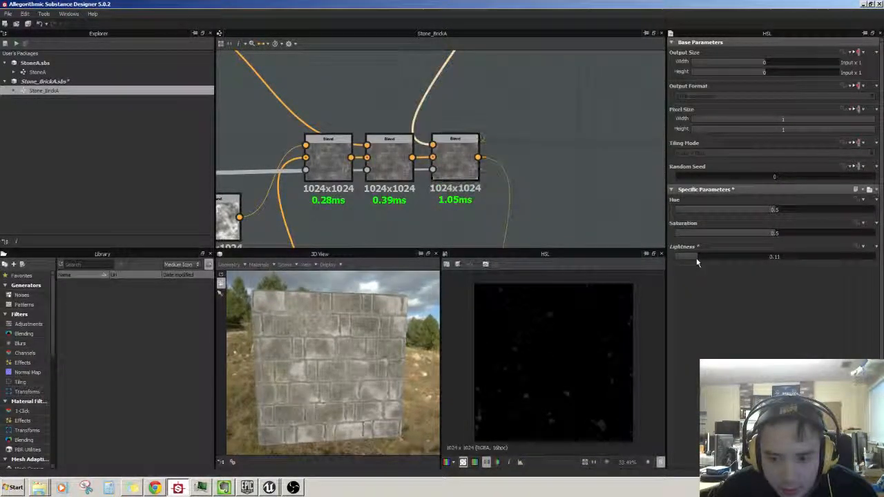
{"action": "scroll", "coordinate": [353, 345], "scroll_direction": "up", "scroll_amount": 1}
{"action": "mouse_move", "coordinate": [353, 345]}
{"action": "left_mouse_down"}
{"action": "mouse_move", "coordinate": [347, 336]}
{"action": "mouse_move", "coordinate": [406, 316]}
{"action": "mouse_move", "coordinate": [349, 332]}
{"action": "left_mouse_up"}
Preview the Base Color output in the 2D view and look over the other maps in the Outputs frame
{"action": "scroll", "coordinate": [355, 339], "scroll_direction": "down", "scroll_amount": 2}
{"action": "scroll", "coordinate": [536, 193], "scroll_direction": "down", "scroll_amount": 3}
{"action": "scroll", "coordinate": [536, 194], "scroll_direction": "down", "scroll_amount": 3}
{"action": "middle_click_drag", "start_coordinate": [541, 209], "coordinate": [481, 179]}
{"action": "scroll", "coordinate": [516, 158], "scroll_direction": "up", "scroll_amount": 2}
{"action": "double_click", "coordinate": [494, 198]}
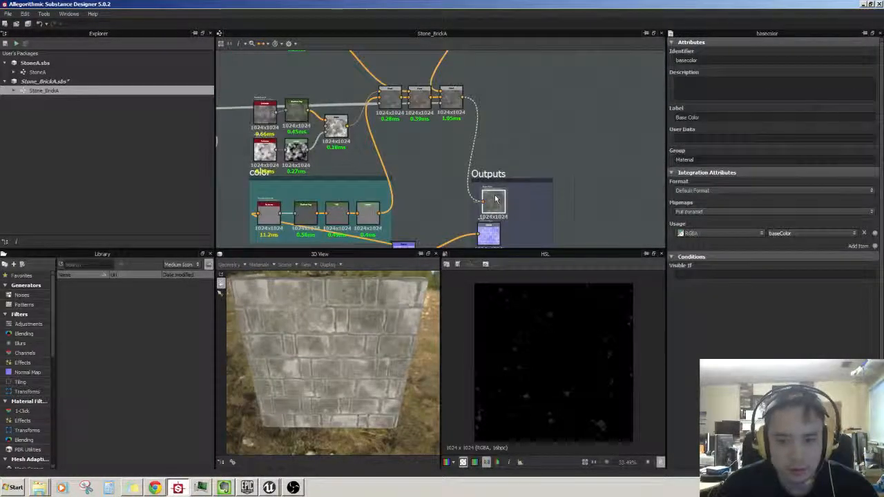
{"action": "middle_click_drag", "start_coordinate": [598, 203], "coordinate": [585, 141]}
{"action": "scroll", "coordinate": [590, 149], "scroll_direction": "up", "scroll_amount": 5}
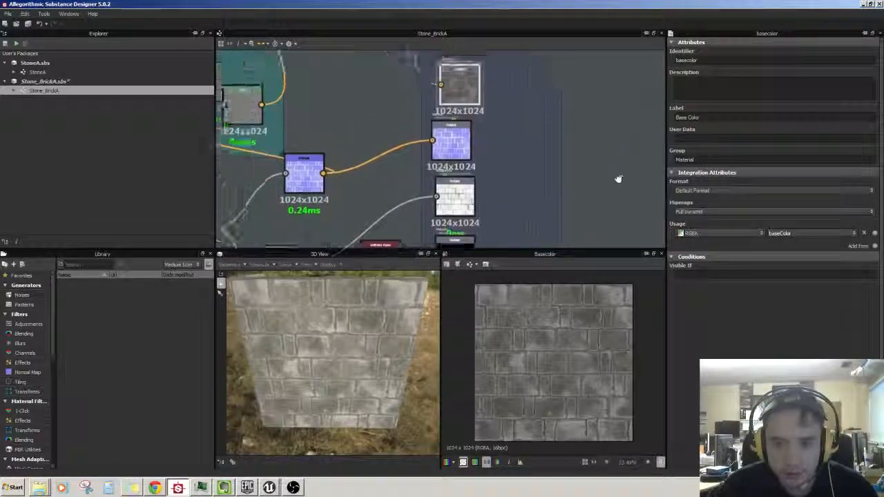
{"action": "scroll", "coordinate": [533, 174], "scroll_direction": "down", "scroll_amount": 3}
{"action": "scroll", "coordinate": [529, 166], "scroll_direction": "down", "scroll_amount": 2}
{"action": "scroll", "coordinate": [527, 174], "scroll_direction": "up", "scroll_amount": 2}
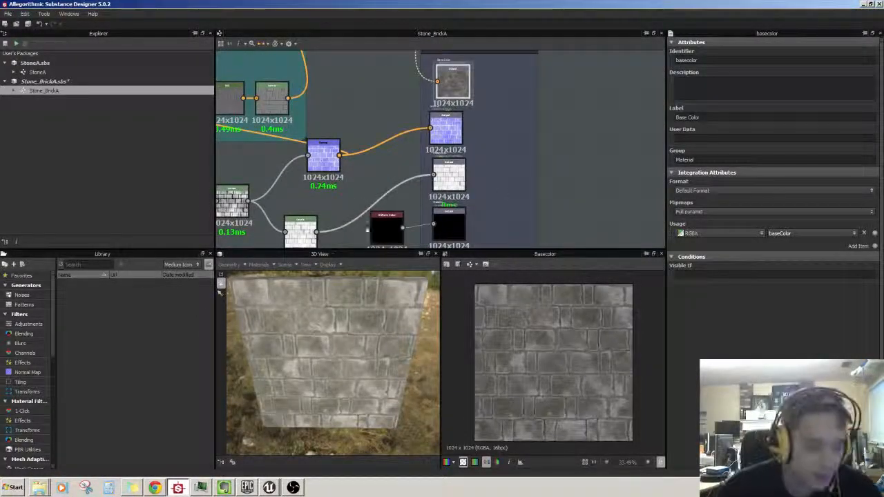
{"action": "scroll", "coordinate": [535, 194], "scroll_direction": "down", "scroll_amount": 2}
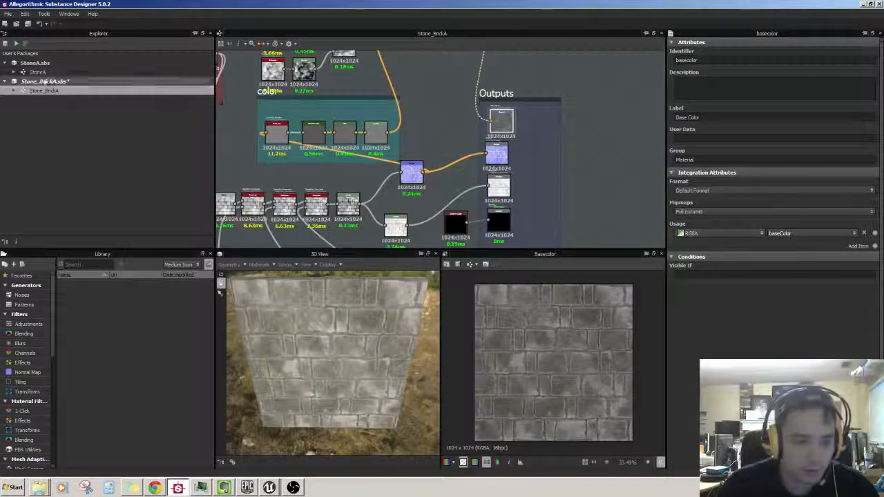
Save the Stone_BrickA.sbs package and select its Stone_BrickA graph
{"action": "left_click", "coordinate": [44, 82]}
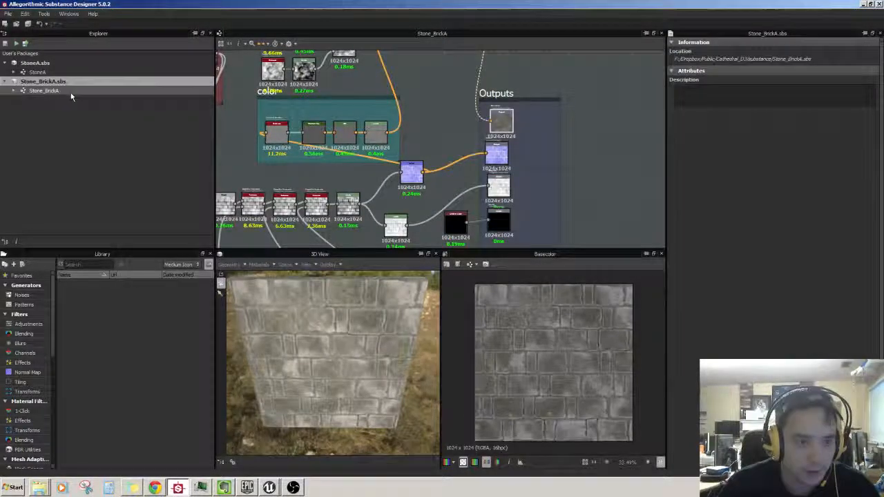
{"action": "left_click", "coordinate": [69, 91]}
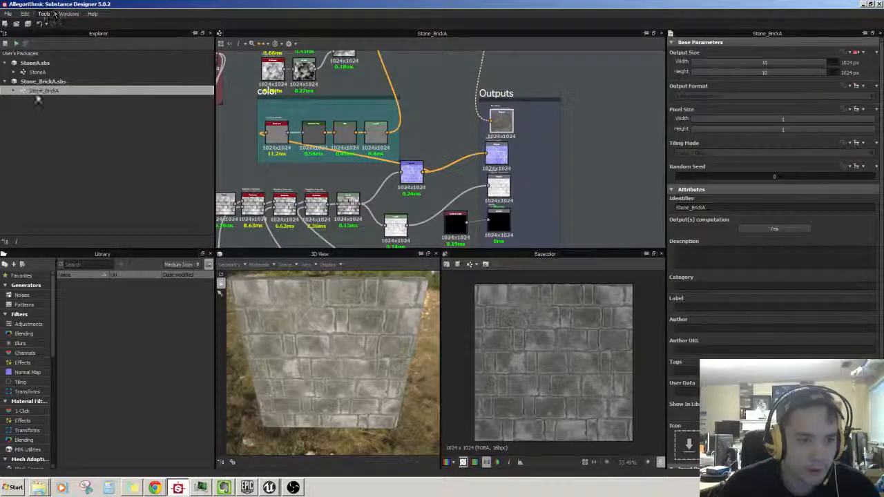
{"action": "right_click", "coordinate": [47, 90]}
{"action": "left_click", "coordinate": [96, 178]}
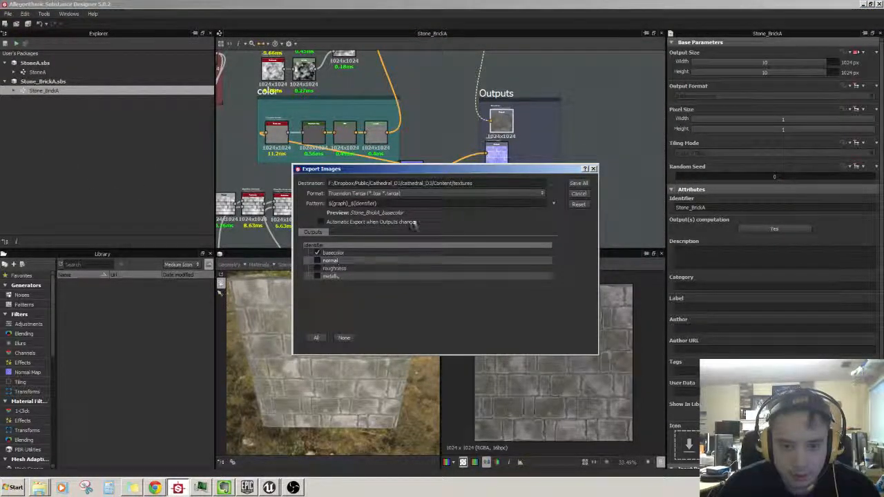
{"action": "left_click", "coordinate": [580, 193]}
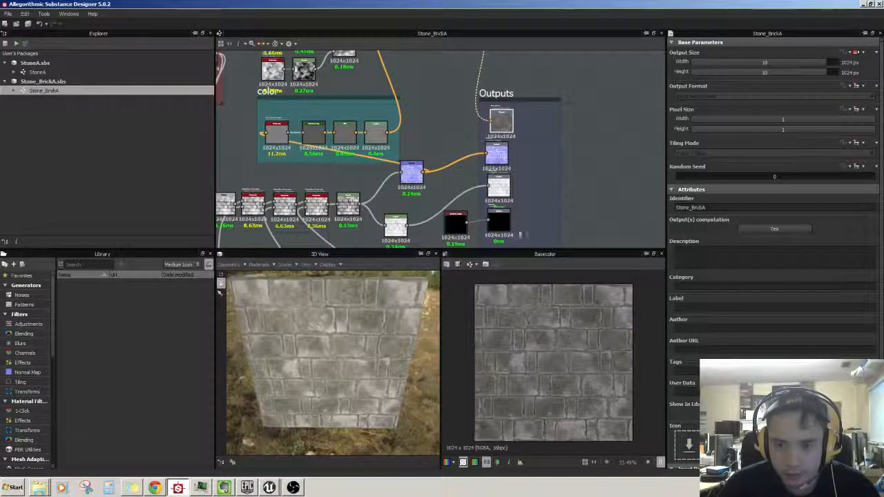
Export the Stone_BrickA graph's normal and roughness outputs as Portable Network Graphics to the project's Content/textures folder, excluding basecolor
{"action": "right_click", "coordinate": [47, 90]}
{"action": "left_click", "coordinate": [96, 177]}
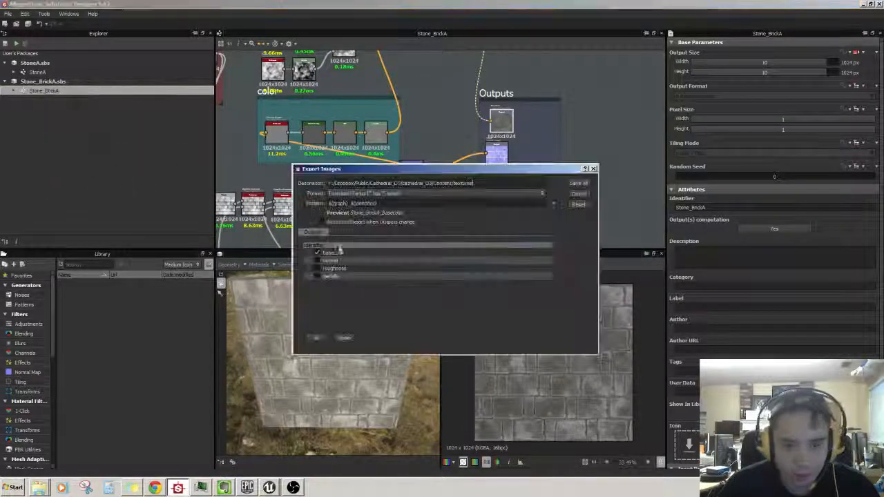
{"action": "left_click", "coordinate": [407, 193]}
{"action": "left_click", "coordinate": [410, 244]}
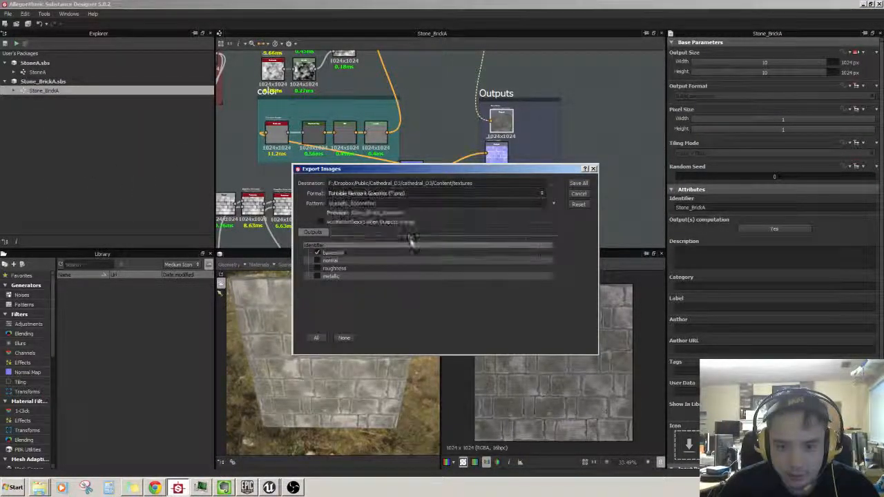
{"action": "left_click", "coordinate": [317, 260]}
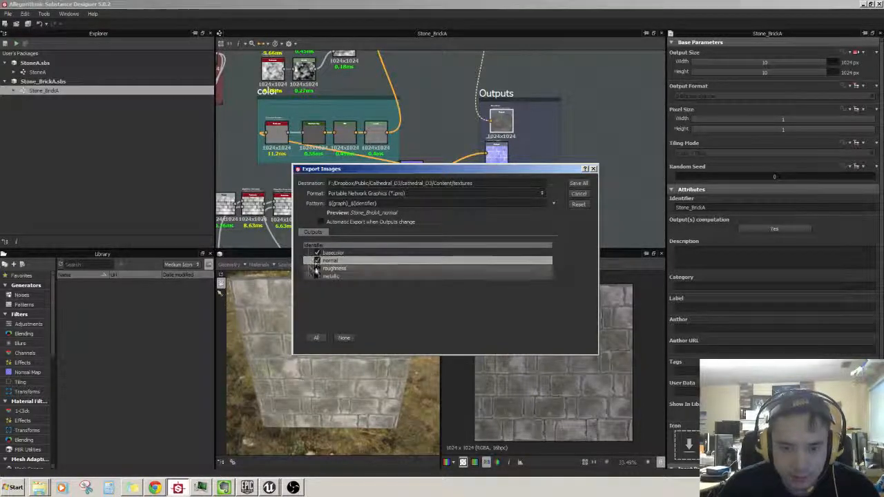
{"action": "left_click", "coordinate": [317, 268]}
{"action": "left_click", "coordinate": [317, 253]}
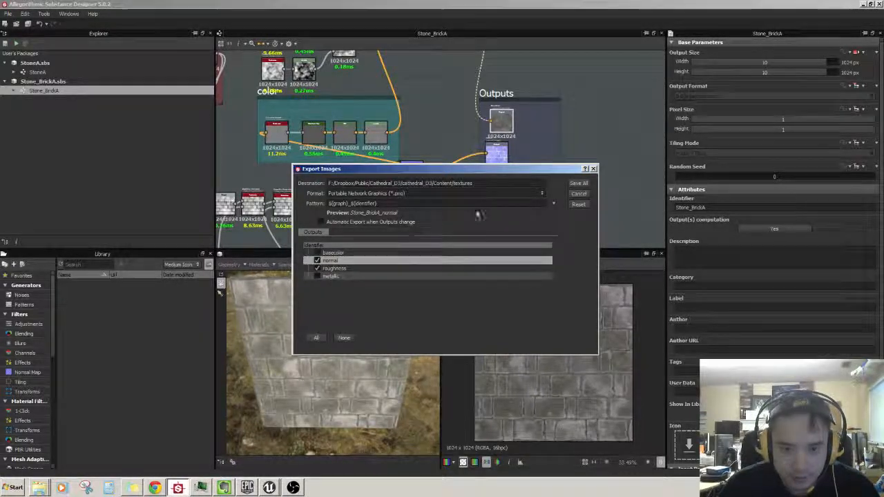
{"action": "left_click", "coordinate": [579, 183]}
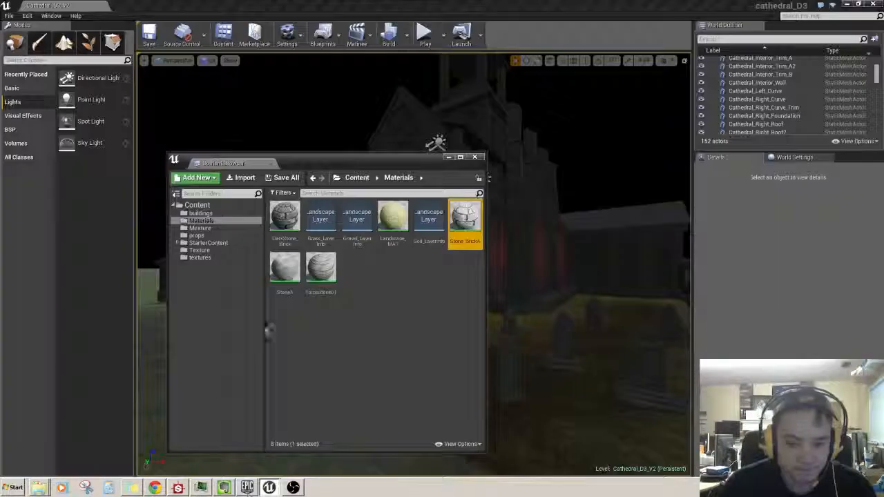
Switch to the Unreal Editor, save all changes and close the Content Browser
{"action": "left_click", "coordinate": [270, 488]}
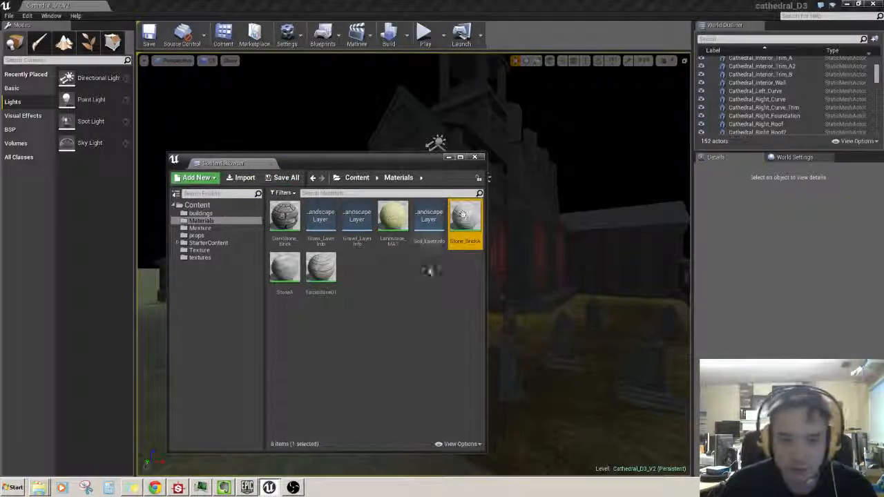
{"action": "left_click_drag", "start_coordinate": [389, 159], "coordinate": [381, 157]}
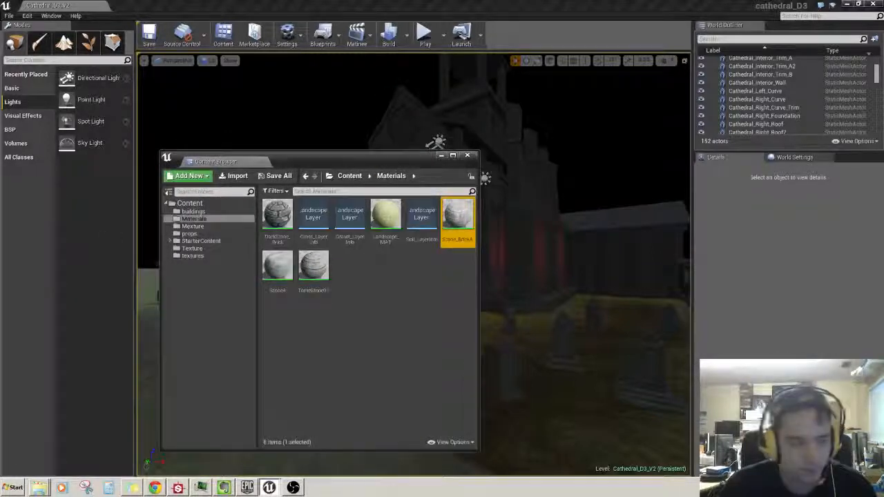
{"action": "left_click", "coordinate": [367, 299]}
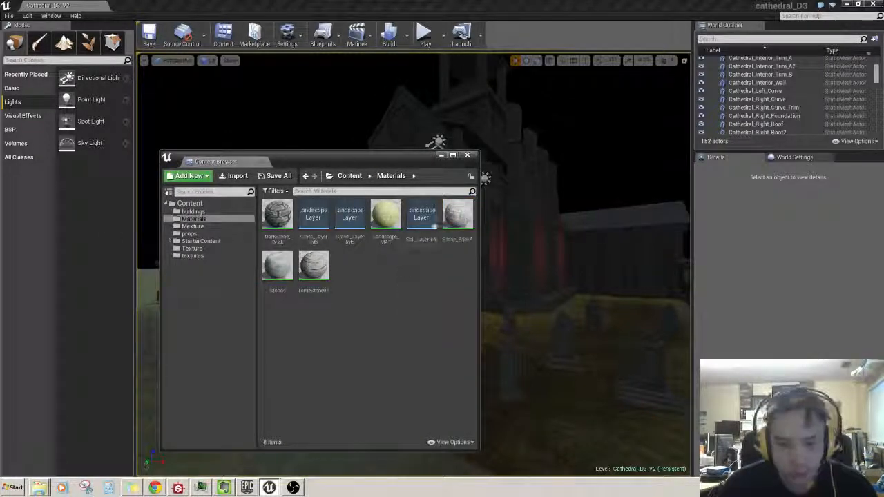
{"action": "key", "text": "ctrl+shift+s"}
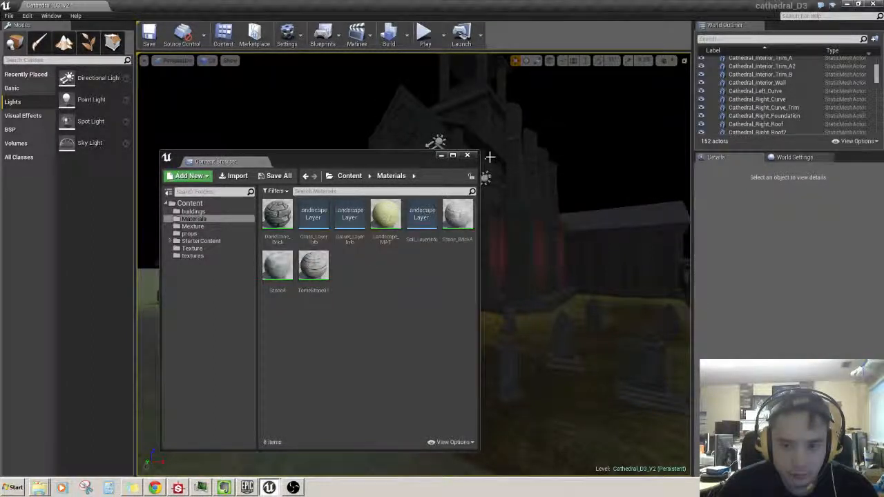
{"action": "left_click", "coordinate": [467, 154]}
Examine the stone brick material on the cathedral's round tower up close and from the graveyard
{"action": "key", "text": "w"}
{"action": "right_click_drag", "start_coordinate": [463, 221], "coordinate": [463, 221]}
{"action": "key", "text": "s"}
{"action": "left_click_drag", "start_coordinate": [461, 221], "coordinate": [462, 221]}
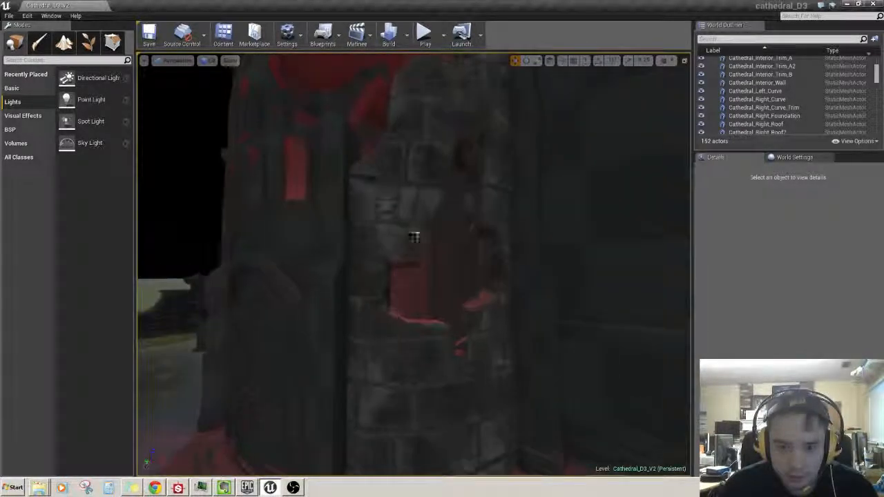
{"action": "left_click_drag", "start_coordinate": [472, 184], "coordinate": [470, 184]}
{"action": "key", "text": "s"}
{"action": "right_click_drag", "start_coordinate": [469, 184], "coordinate": [470, 183]}
{"action": "key", "text": "w"}
{"action": "key", "text": "s"}
{"action": "left_click_drag", "start_coordinate": [468, 186], "coordinate": [469, 187]}
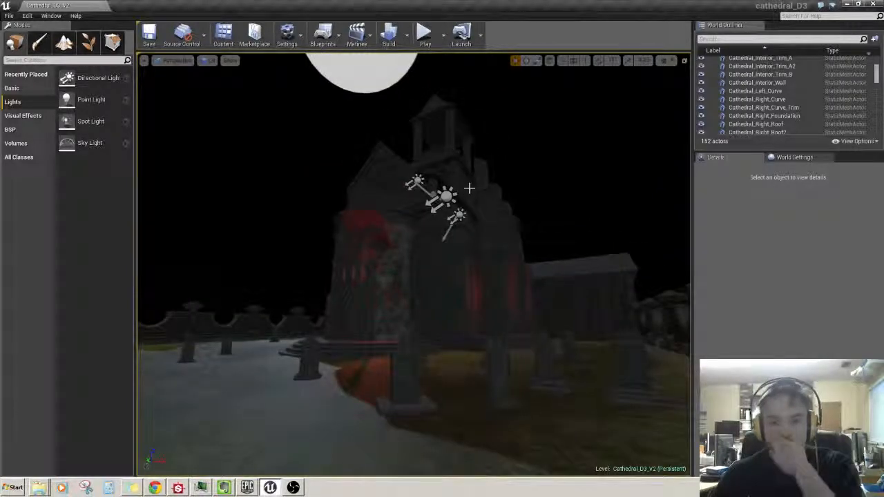
{"action": "left_click_drag", "start_coordinate": [496, 215], "coordinate": [496, 215]}
{"action": "key", "text": "w"}
{"action": "right_click_drag", "start_coordinate": [496, 216], "coordinate": [496, 216]}
{"action": "key", "text": "s"}
{"action": "left_click_drag", "start_coordinate": [495, 216], "coordinate": [495, 216]}
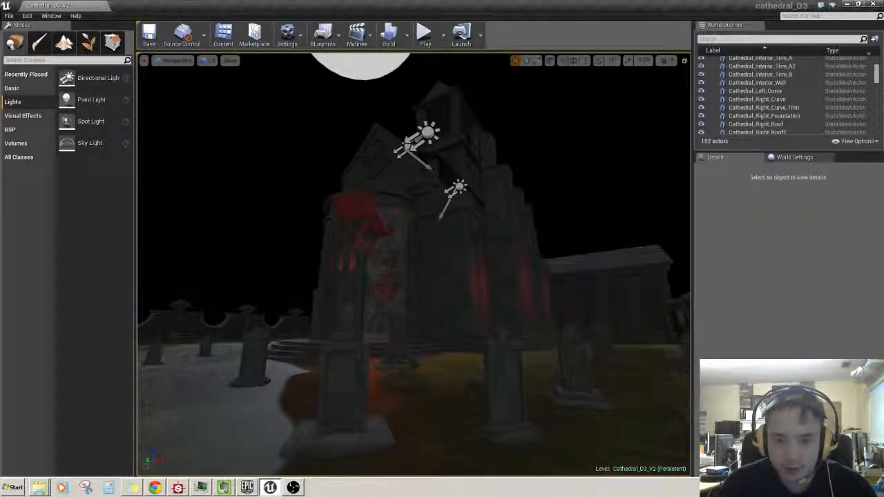
{"action": "left_click_drag", "start_coordinate": [495, 216], "coordinate": [495, 216]}
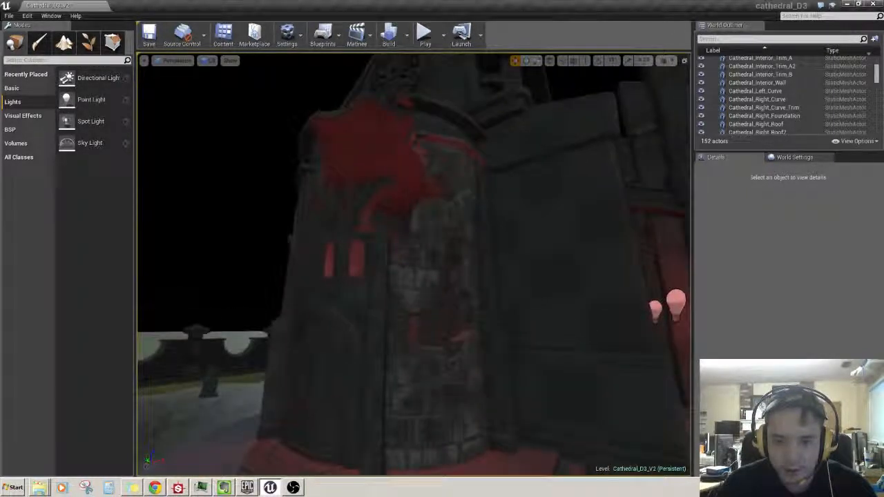
{"action": "right_click_drag", "start_coordinate": [495, 216], "coordinate": [494, 216]}
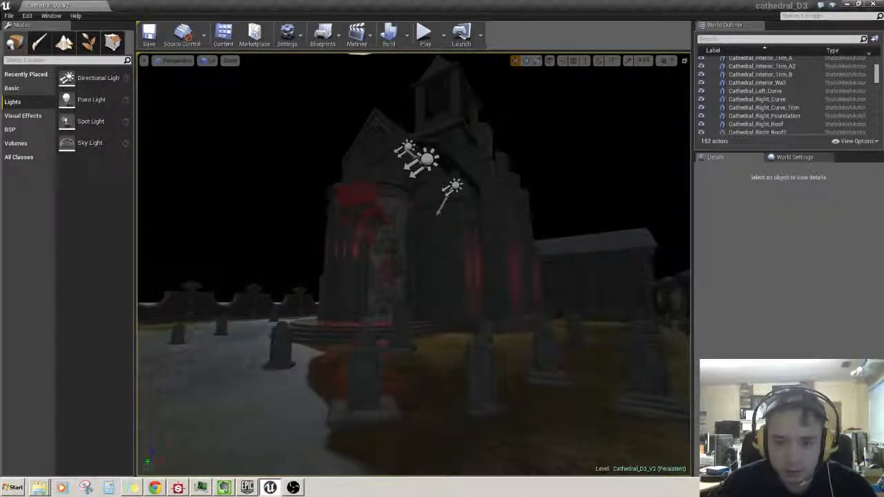
{"action": "left_click_drag", "start_coordinate": [441, 253], "coordinate": [441, 253]}
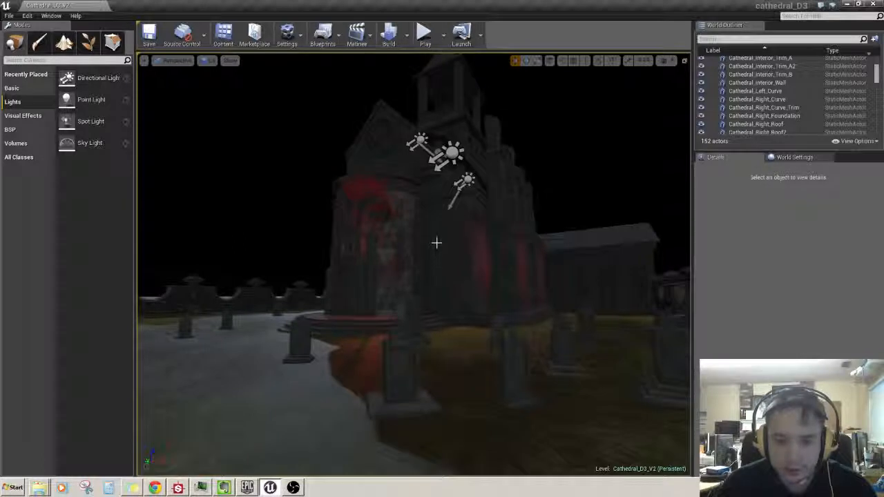
{"action": "left_click_drag", "start_coordinate": [309, 172], "coordinate": [309, 172]}
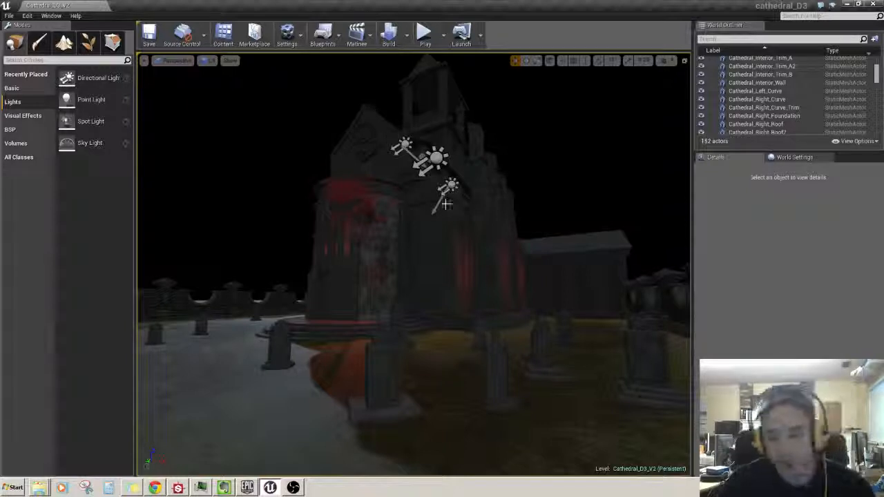
{"action": "right_click_drag", "start_coordinate": [446, 204], "coordinate": [469, 203]}
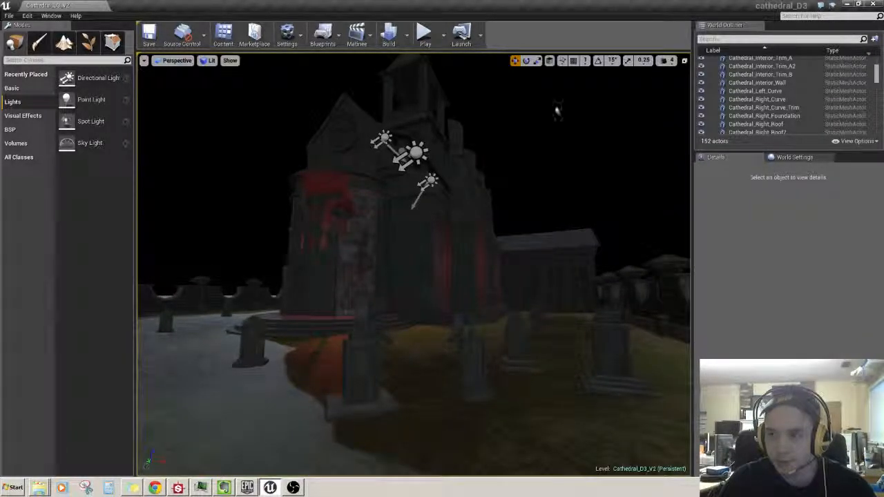
Launch Autodesk Maya 2014 and maximize its window
{"action": "left_click", "coordinate": [13, 487]}
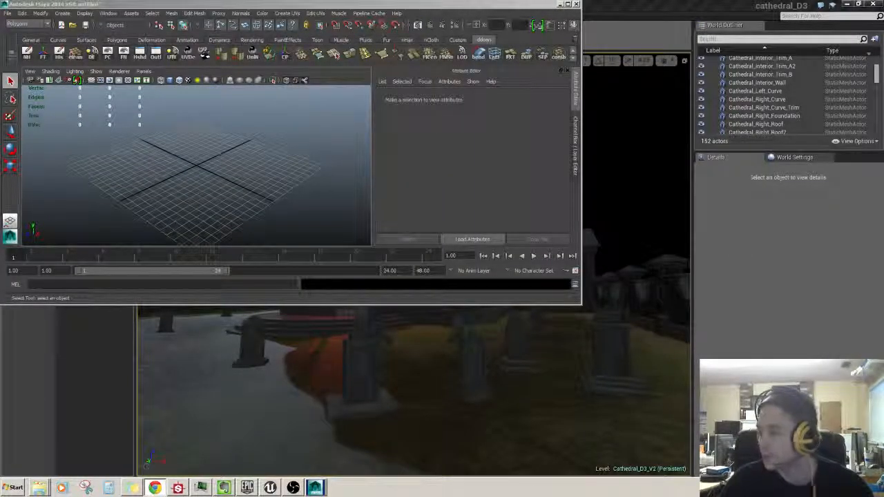
{"action": "left_click_drag", "start_coordinate": [406, 4], "coordinate": [501, 69]}
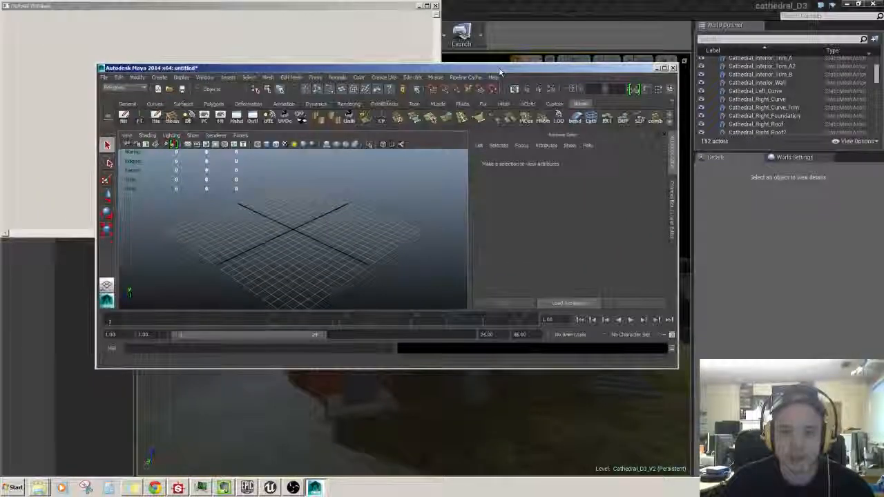
{"action": "double_click", "coordinate": [501, 69]}
Open the cathedral_D3_v1.ma scene from the Cathedral_D3 folder
{"action": "left_click", "coordinate": [7, 13]}
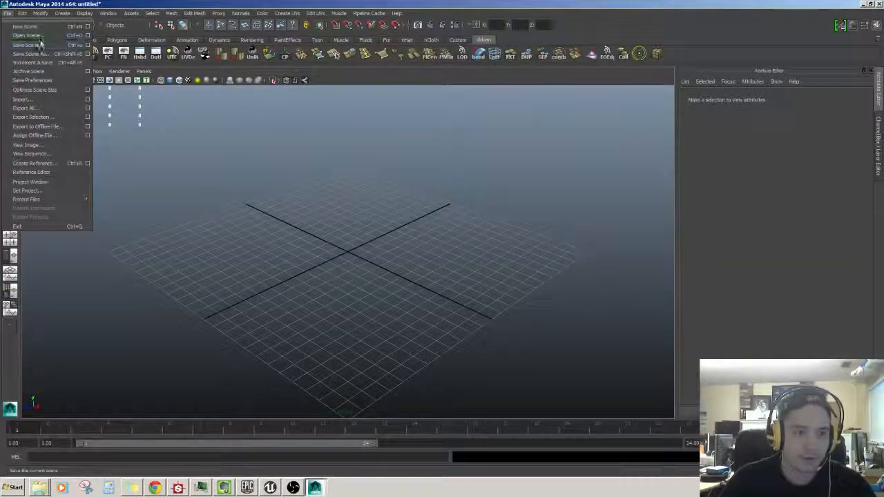
{"action": "left_click", "coordinate": [28, 33]}
{"action": "left_click", "coordinate": [112, 188]}
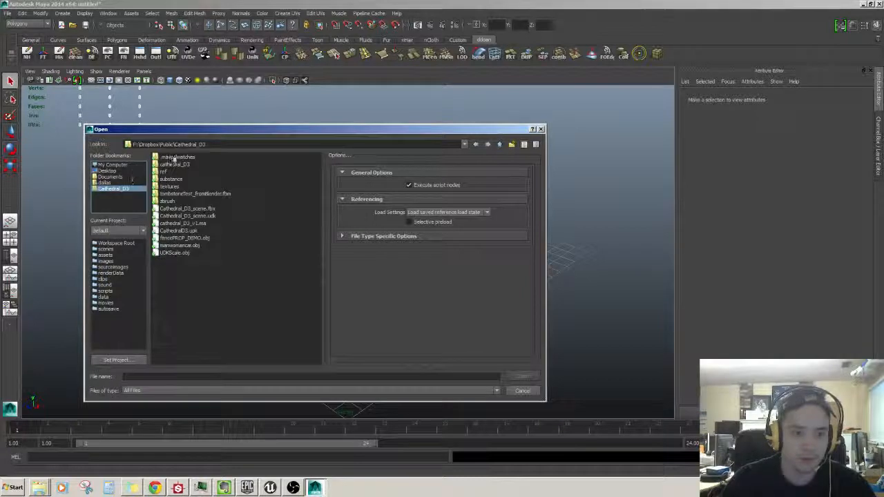
{"action": "left_click", "coordinate": [174, 164]}
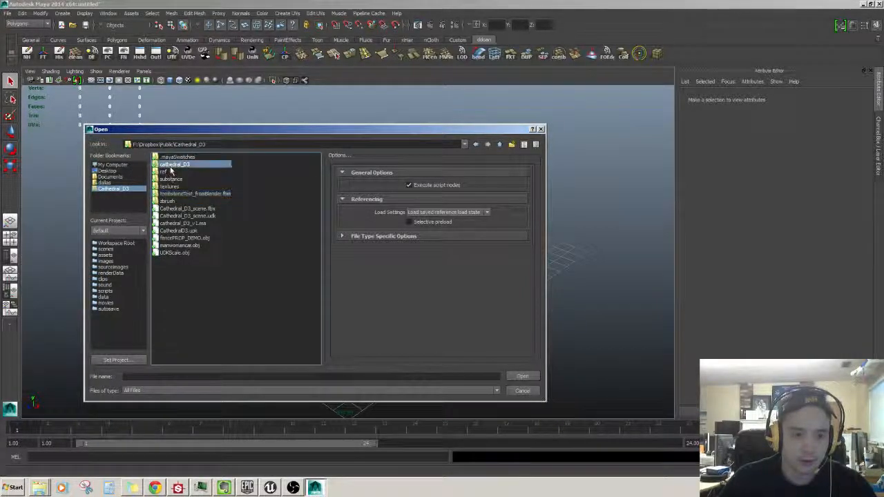
{"action": "left_click", "coordinate": [186, 223]}
{"action": "left_click", "coordinate": [522, 376]}
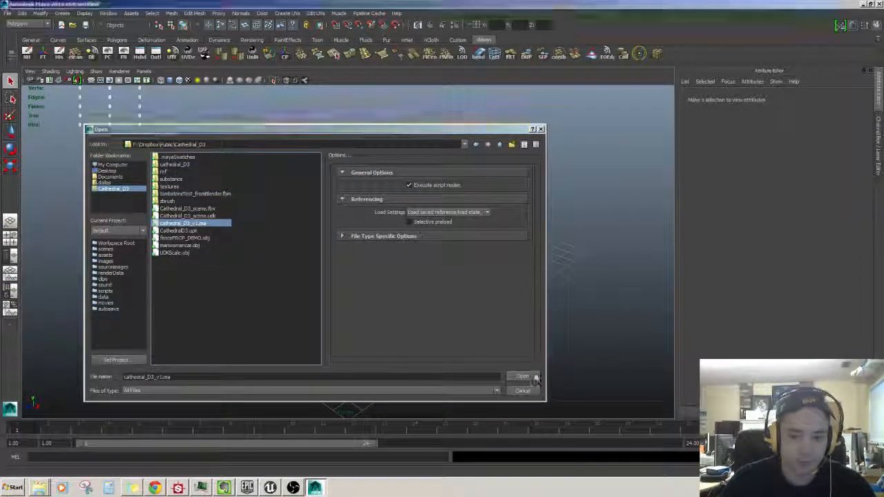
{"action": "left_click", "coordinate": [436, 246]}
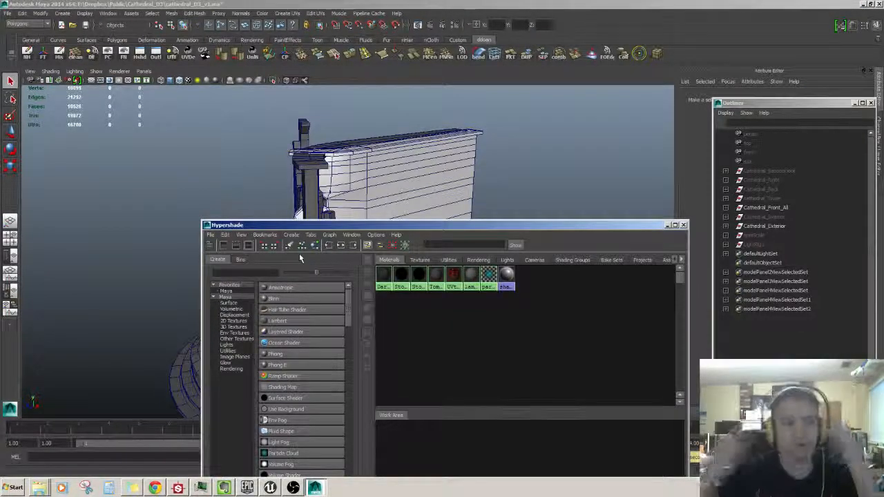
Select the StoneA material, minimize the Outliner and enlarge the material swatches
{"action": "left_click_drag", "start_coordinate": [485, 224], "coordinate": [505, 213]}
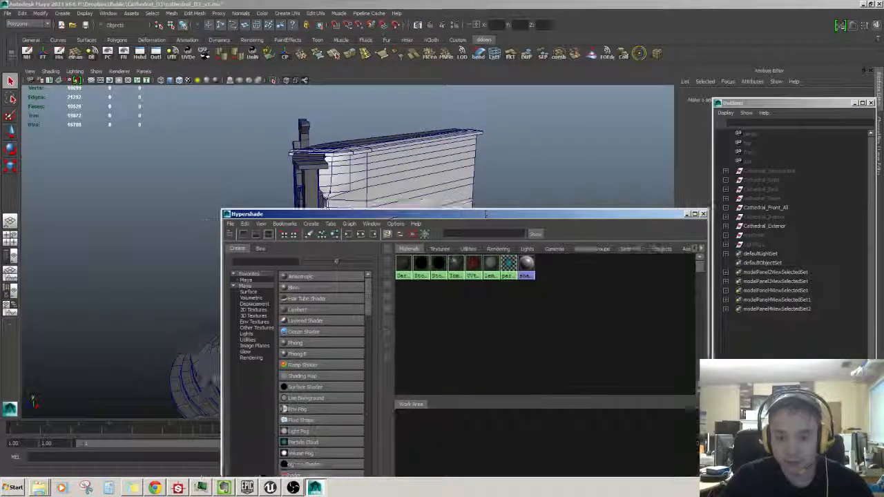
{"action": "left_click", "coordinate": [421, 266]}
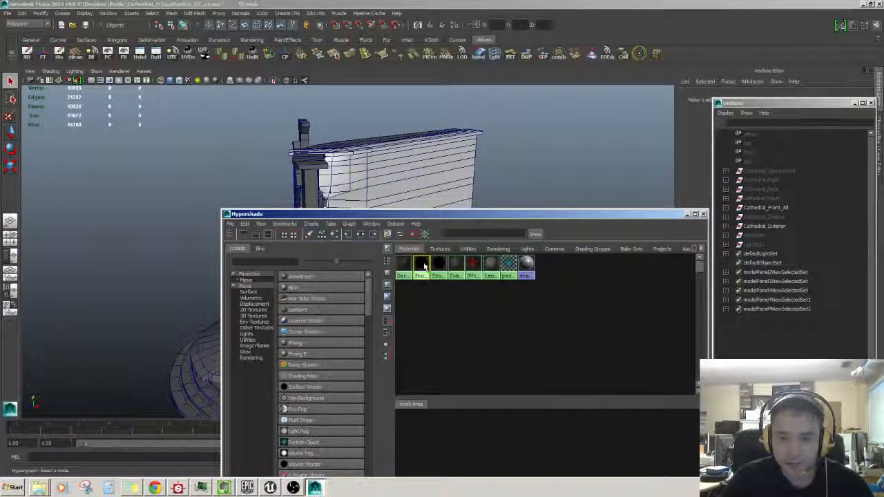
{"action": "left_click", "coordinate": [855, 104]}
{"action": "left_click", "coordinate": [855, 104]}
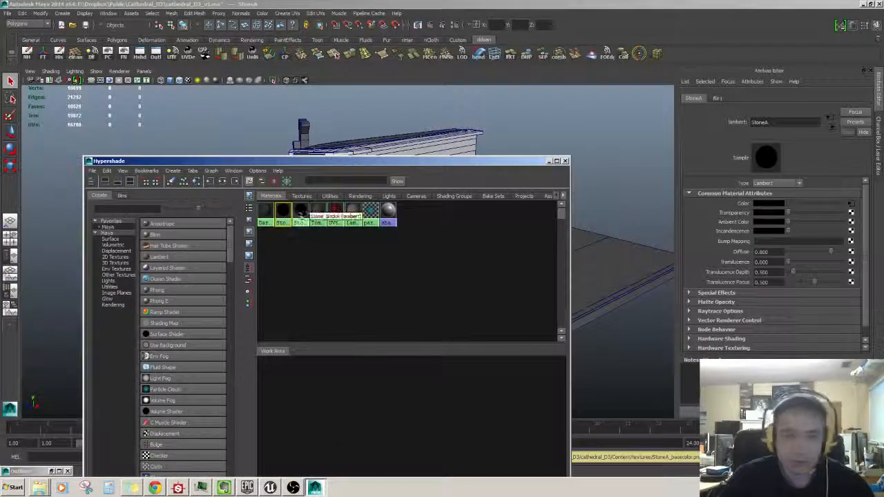
{"action": "left_click", "coordinate": [249, 245]}
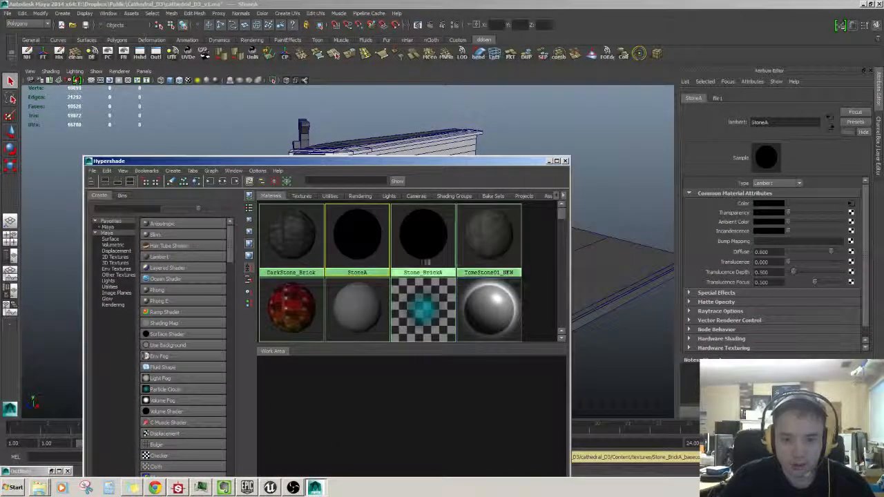
Replace the image of StoneA's color texture with StoneA_basecolor.tga from the project's Content/textures folder
{"action": "left_click", "coordinate": [851, 203]}
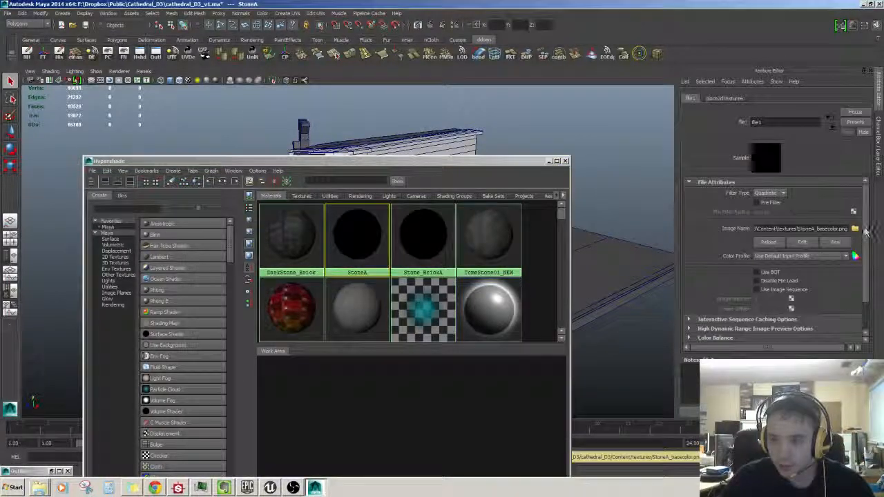
{"action": "left_click", "coordinate": [855, 228]}
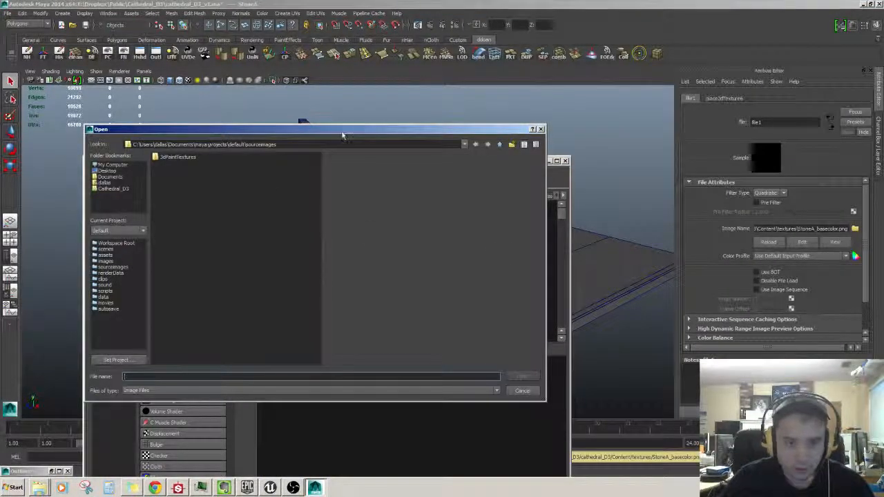
{"action": "left_click_drag", "start_coordinate": [342, 135], "coordinate": [493, 125]}
{"action": "left_click", "coordinate": [264, 177]}
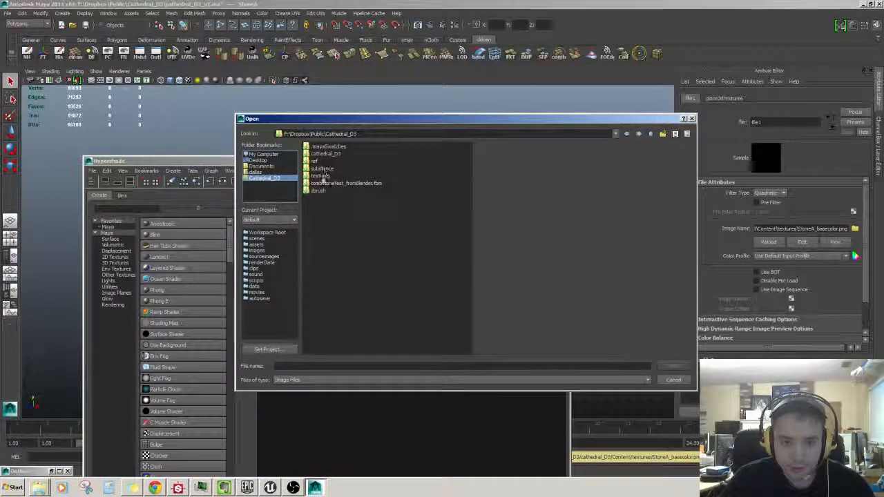
{"action": "double_click", "coordinate": [325, 154]}
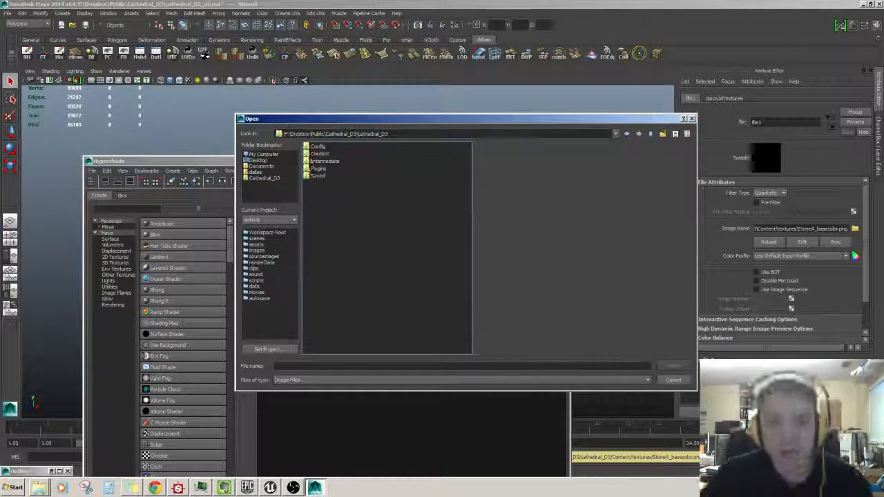
{"action": "double_click", "coordinate": [319, 154]}
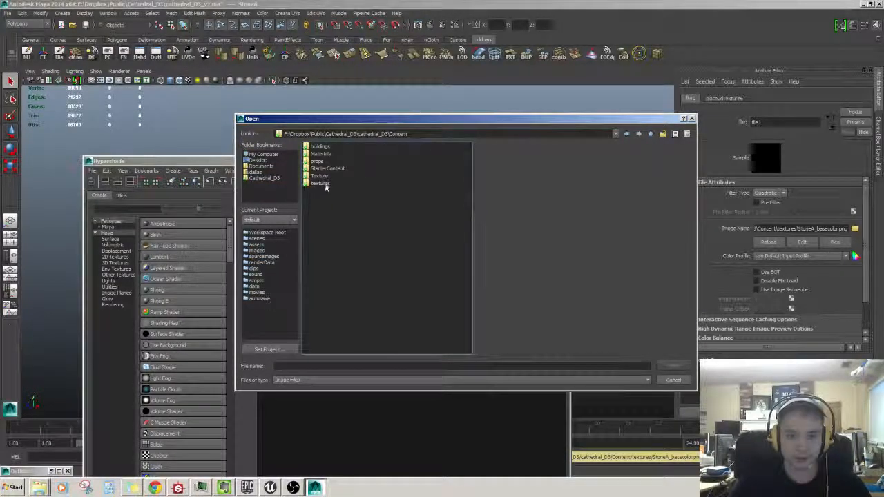
{"action": "double_click", "coordinate": [321, 183]}
{"action": "left_click_drag", "start_coordinate": [371, 126], "coordinate": [445, 137]}
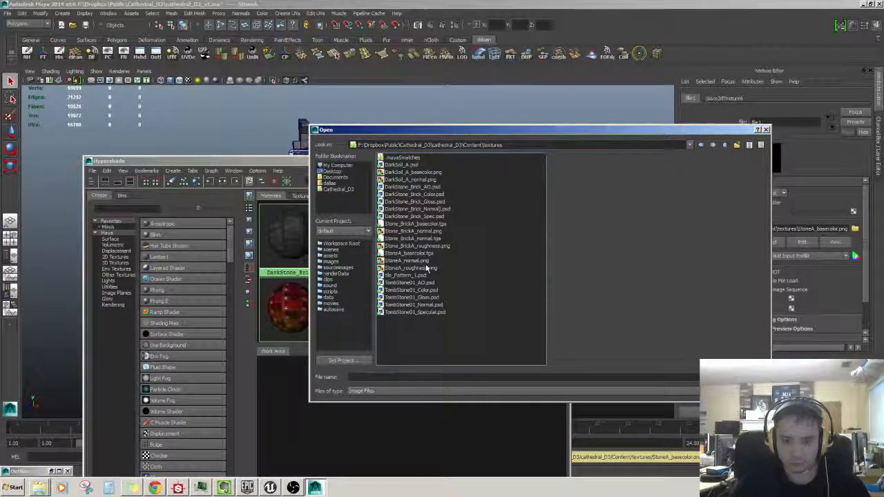
{"action": "left_click_drag", "start_coordinate": [468, 129], "coordinate": [553, 134]}
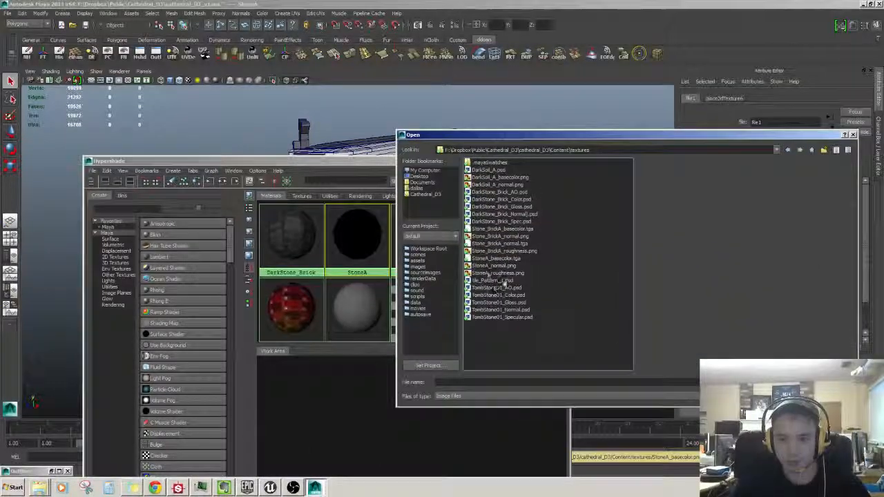
{"action": "left_click", "coordinate": [496, 257]}
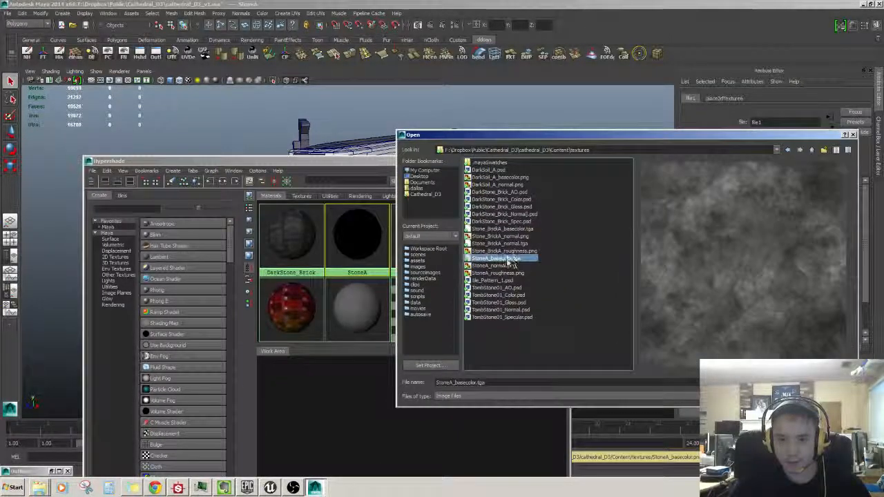
{"action": "double_click", "coordinate": [496, 258]}
Replace the image of Stone_BrickA's color texture with Stone_BrickA_basecolor.tga and close the Hypershade
{"action": "left_click", "coordinate": [426, 245]}
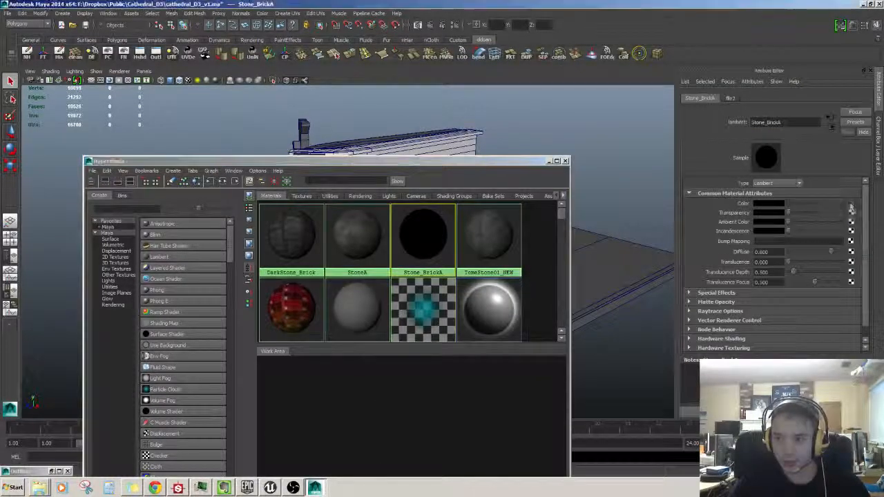
{"action": "left_click", "coordinate": [855, 228]}
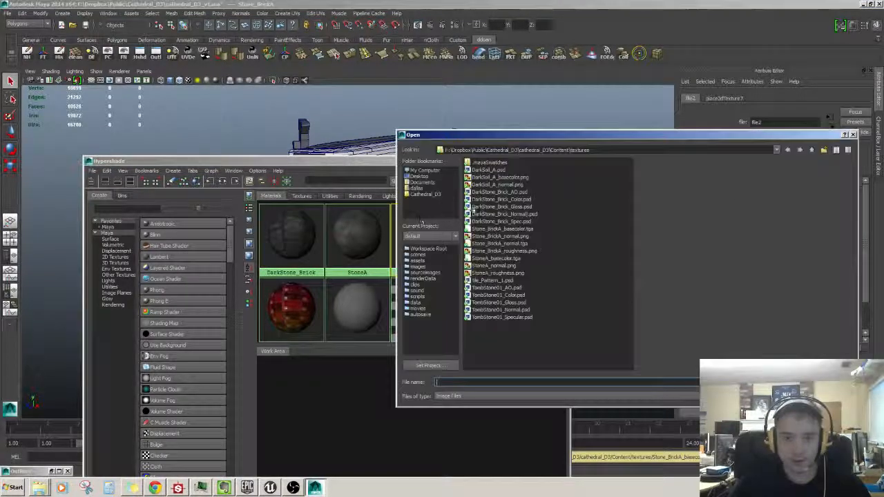
{"action": "left_click", "coordinate": [503, 229]}
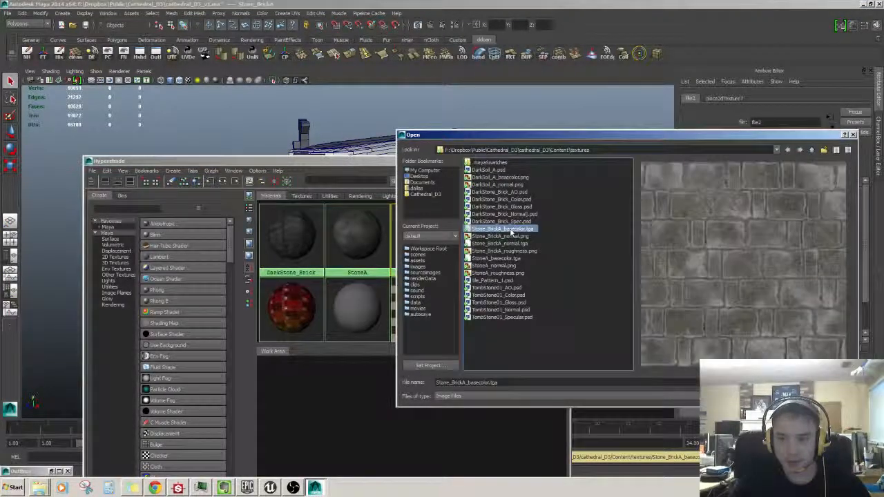
{"action": "double_click", "coordinate": [503, 229]}
{"action": "left_click", "coordinate": [565, 163]}
Examine the brick texture on the cathedral's tall wall up close and from a distance
{"action": "scroll", "coordinate": [466, 203], "scroll_direction": "up", "scroll_amount": 5}
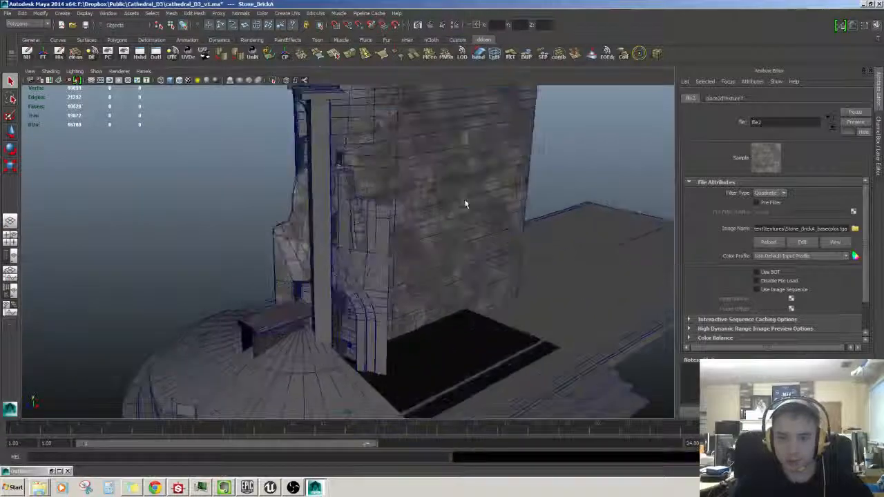
{"action": "left_click_drag", "start_coordinate": [466, 203], "coordinate": [395, 253], "text": "alt"}
{"action": "left_click", "coordinate": [440, 221]}
{"action": "left_click", "coordinate": [435, 194]}
{"action": "scroll", "coordinate": [435, 194], "scroll_direction": "down", "scroll_amount": 5}
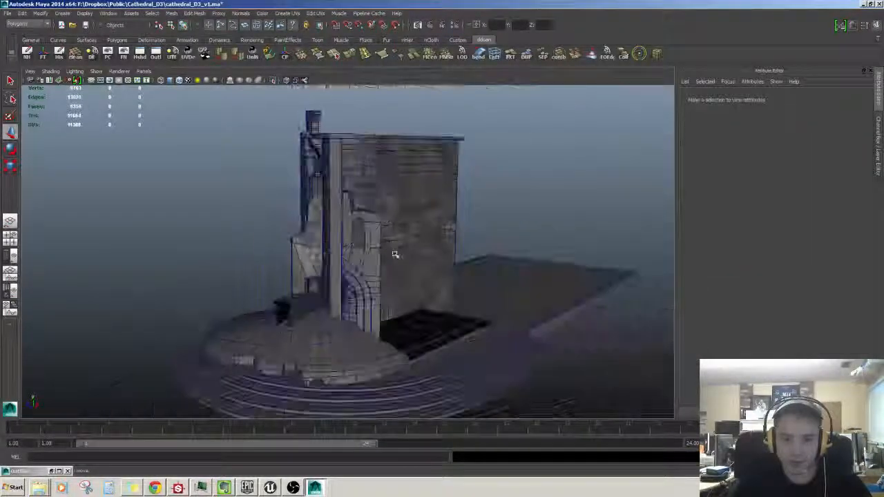
Reopen the Outliner, expand the Cathedral_Front_All group and select Cathedral_Front_Pillar_Destroyed
{"action": "left_click", "coordinate": [153, 56]}
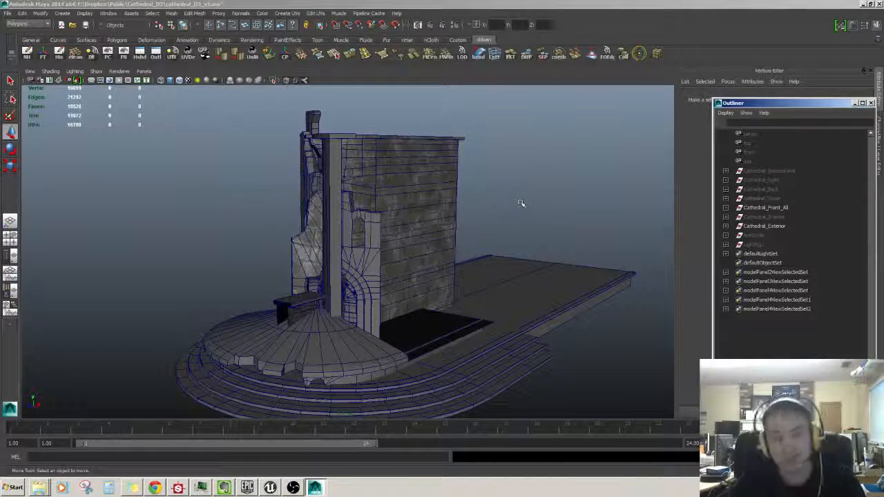
{"action": "left_click", "coordinate": [760, 226]}
{"action": "left_click", "coordinate": [753, 208]}
{"action": "left_click", "coordinate": [760, 226]}
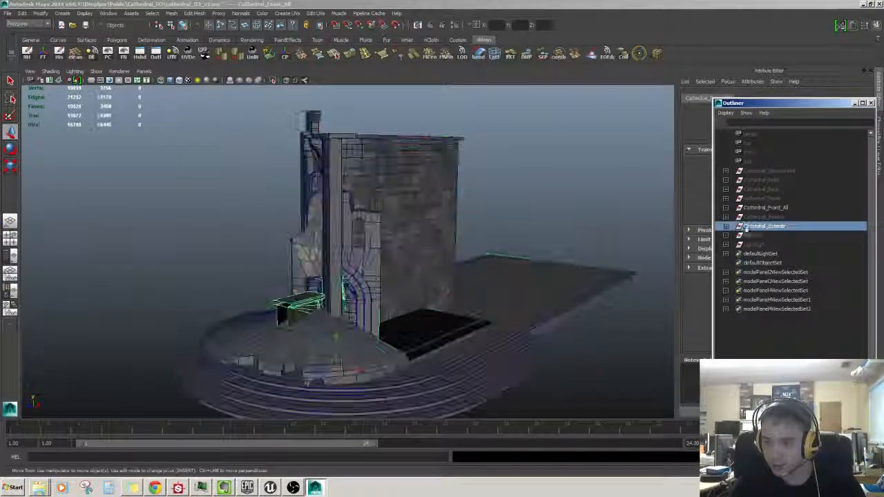
{"action": "left_click", "coordinate": [757, 207]}
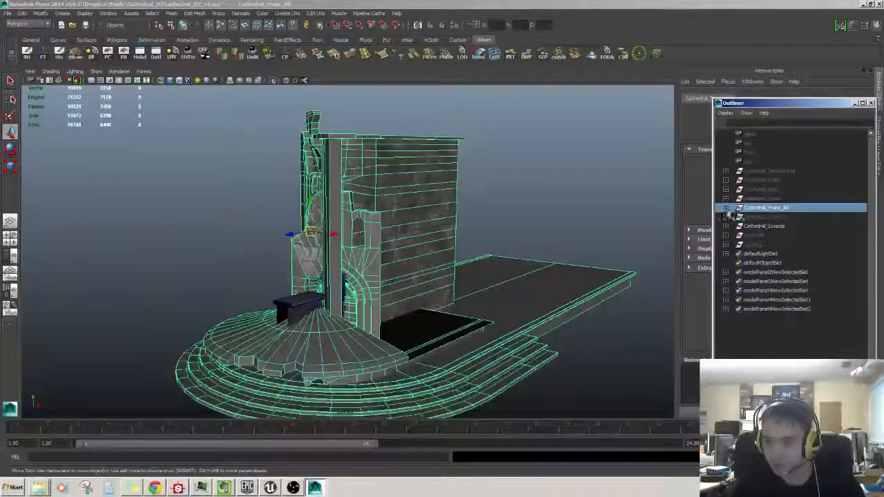
{"action": "left_click", "coordinate": [726, 208]}
{"action": "left_click", "coordinate": [778, 227]}
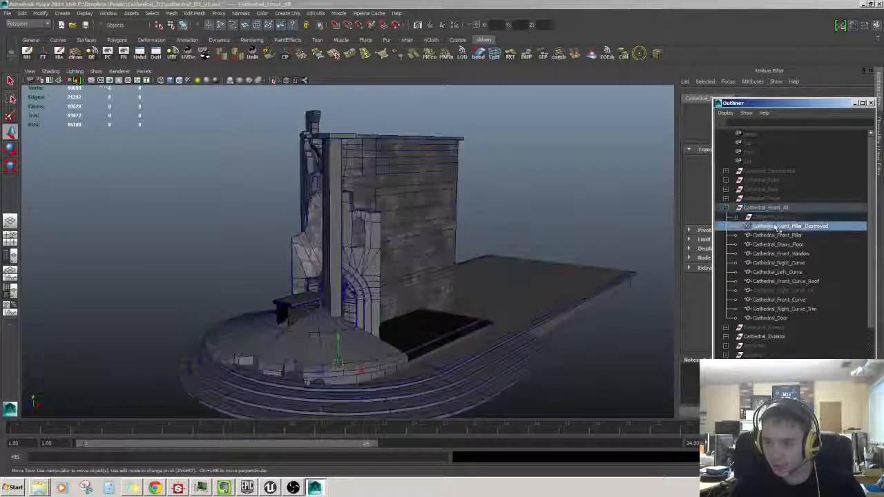
{"action": "left_click_drag", "start_coordinate": [433, 266], "coordinate": [402, 293], "text": "alt"}
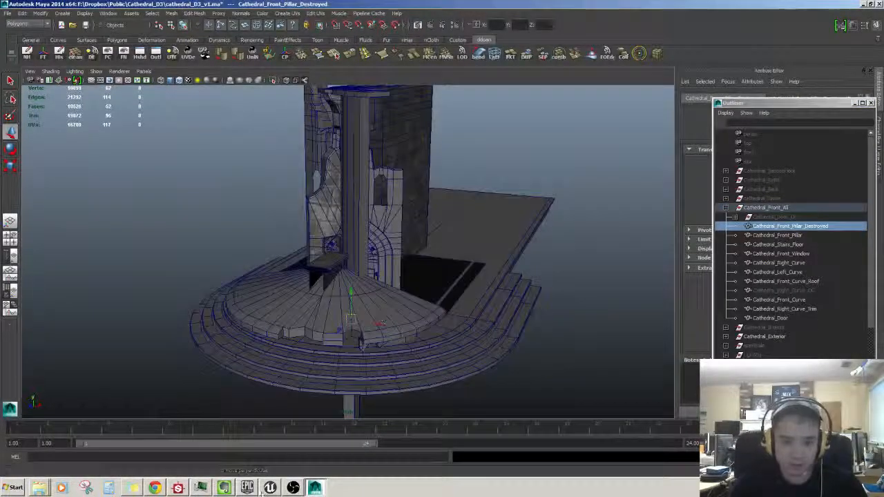
Switch to the Unreal Editor and inspect the stonework on the cathedral's round front up close
{"action": "left_click", "coordinate": [270, 488]}
{"action": "right_click_drag", "start_coordinate": [379, 270], "coordinate": [283, 284]}
{"action": "key", "text": "w"}
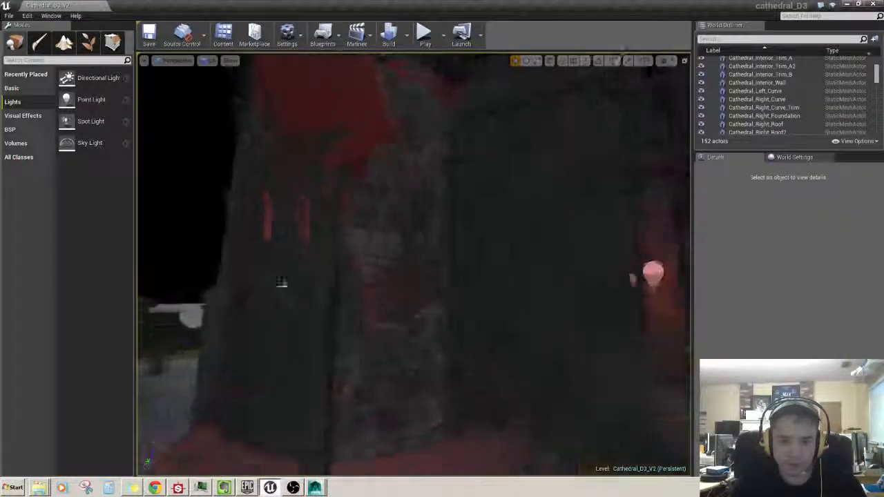
{"action": "left_click", "coordinate": [285, 284]}
{"action": "right_click_drag", "start_coordinate": [337, 281], "coordinate": [345, 214]}
{"action": "key", "text": "s"}
Switch back to Maya and pick out Cathedral_Front_Curve in the Outliner as the piece to work on
{"action": "left_click", "coordinate": [315, 488]}
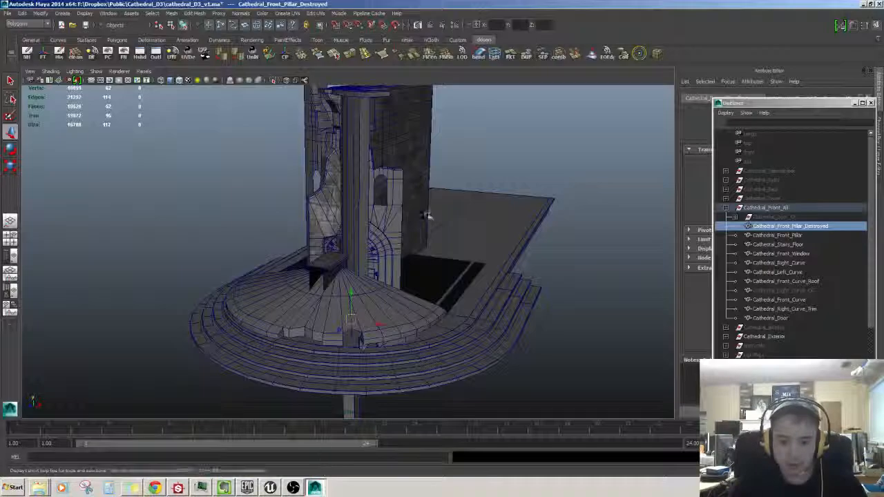
{"action": "left_click", "coordinate": [778, 263]}
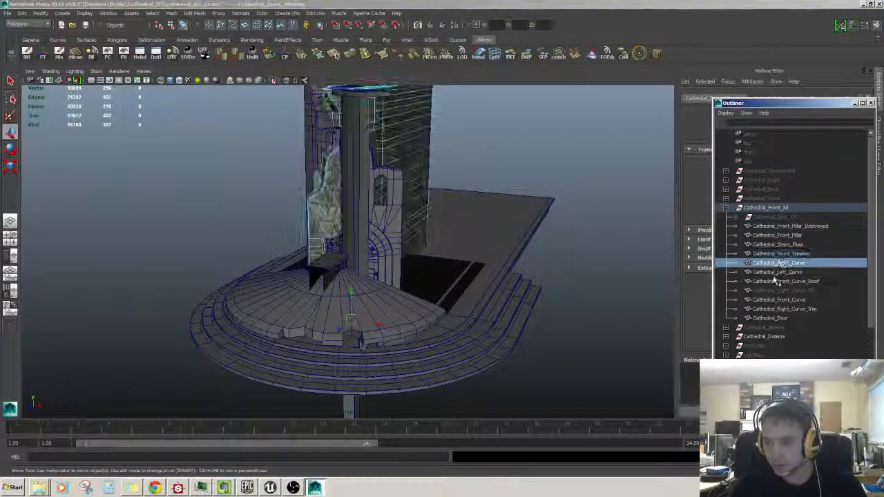
{"action": "left_click", "coordinate": [788, 300]}
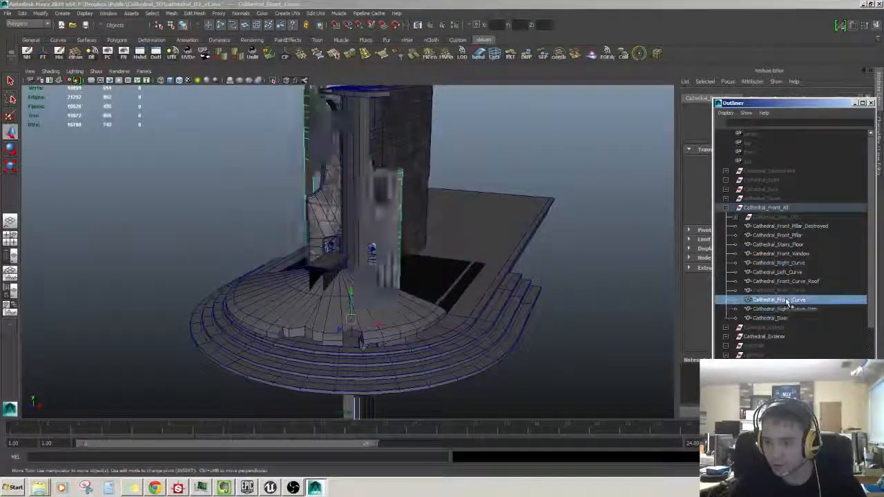
{"action": "left_click_drag", "start_coordinate": [533, 322], "coordinate": [546, 345], "text": "alt"}
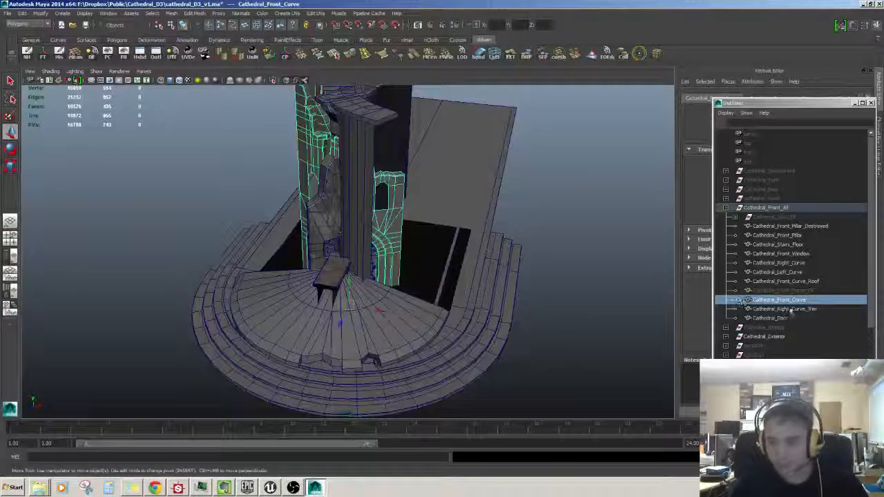
Hide all the visible pieces of the Cathedral_Front_All group except Cathedral_Front_Curve
{"action": "left_click", "coordinate": [788, 319]}
{"action": "left_click", "coordinate": [786, 310], "text": "ctrl"}
{"action": "left_click", "coordinate": [785, 281], "text": "ctrl"}
{"action": "left_click", "coordinate": [778, 272], "text": "ctrl"}
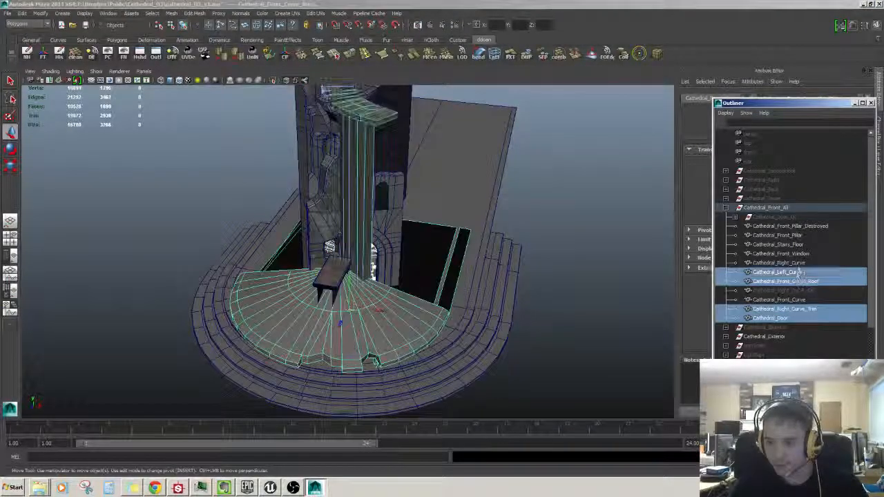
{"action": "left_click", "coordinate": [779, 263], "text": "ctrl"}
{"action": "left_click", "coordinate": [788, 254], "text": "ctrl"}
{"action": "left_click", "coordinate": [778, 244], "text": "ctrl"}
{"action": "left_click", "coordinate": [780, 235], "text": "ctrl"}
{"action": "left_click", "coordinate": [791, 225], "text": "ctrl"}
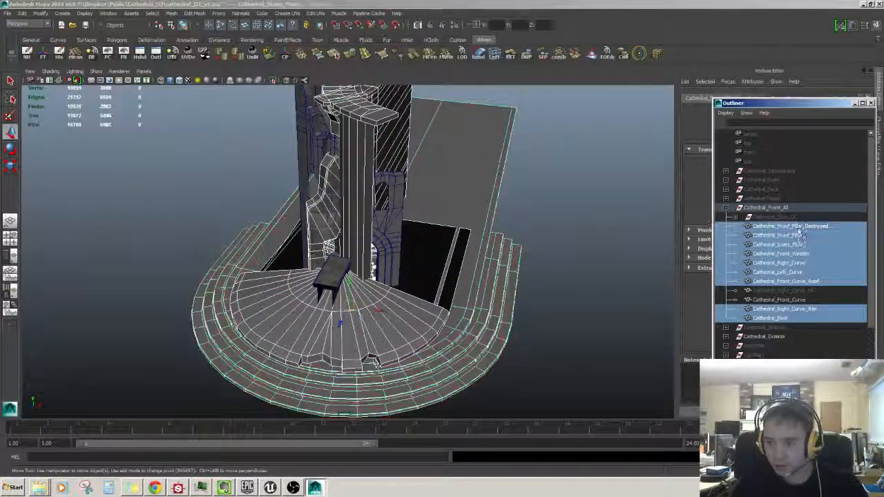
{"action": "key", "text": "ctrl+h"}
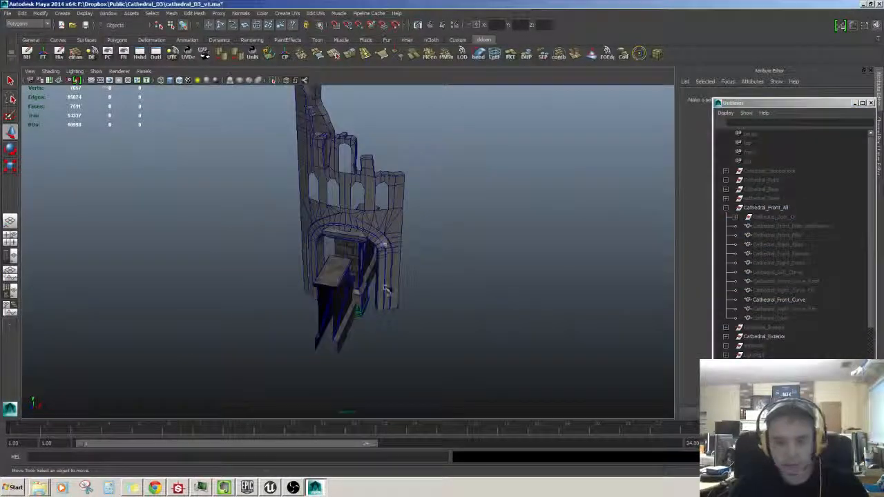
Hide the Cathedral_Exterior group and select the isolated Cathedral_Front_Curve wall
{"action": "left_click", "coordinate": [389, 290]}
{"action": "left_click_drag", "start_coordinate": [469, 280], "coordinate": [624, 327], "text": "alt"}
{"action": "left_click_drag", "start_coordinate": [500, 293], "coordinate": [508, 380], "text": "alt"}
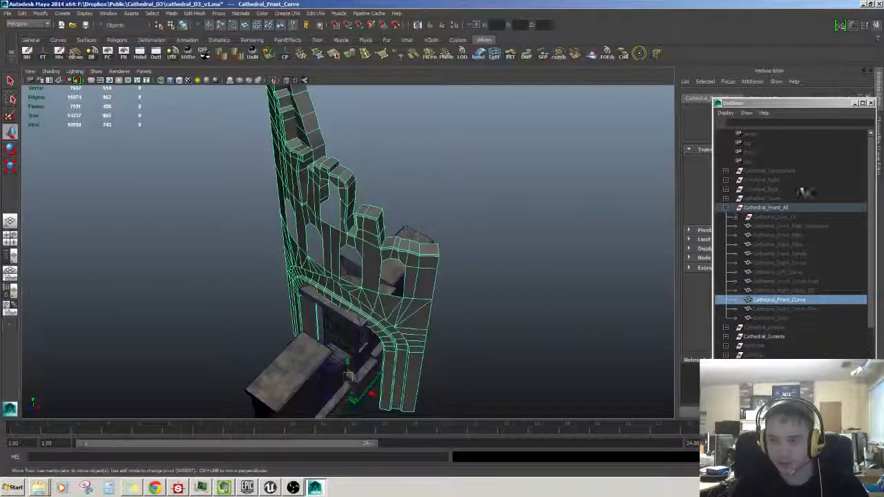
{"action": "left_click", "coordinate": [775, 200]}
{"action": "scroll", "coordinate": [774, 239], "scroll_direction": "down", "scroll_amount": 2}
{"action": "left_click", "coordinate": [774, 291]}
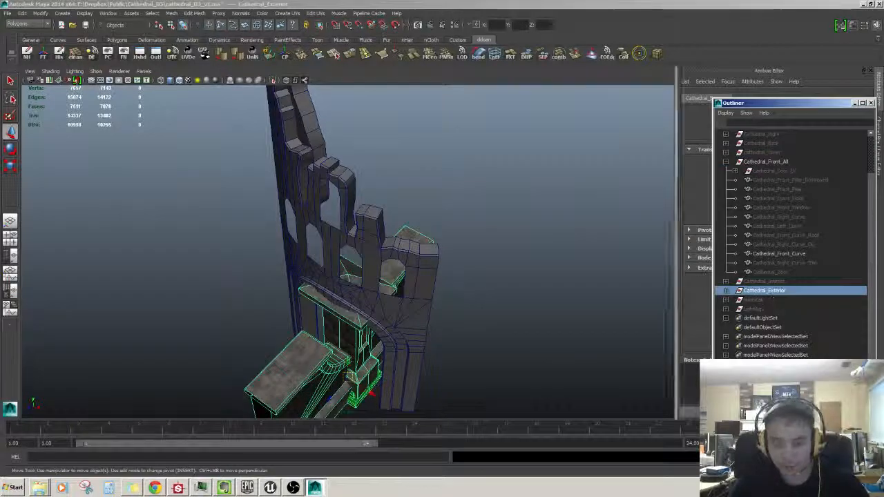
{"action": "key", "text": "ctrl+h"}
{"action": "left_click", "coordinate": [358, 228]}
{"action": "left_click_drag", "start_coordinate": [377, 234], "coordinate": [426, 201], "text": "alt"}
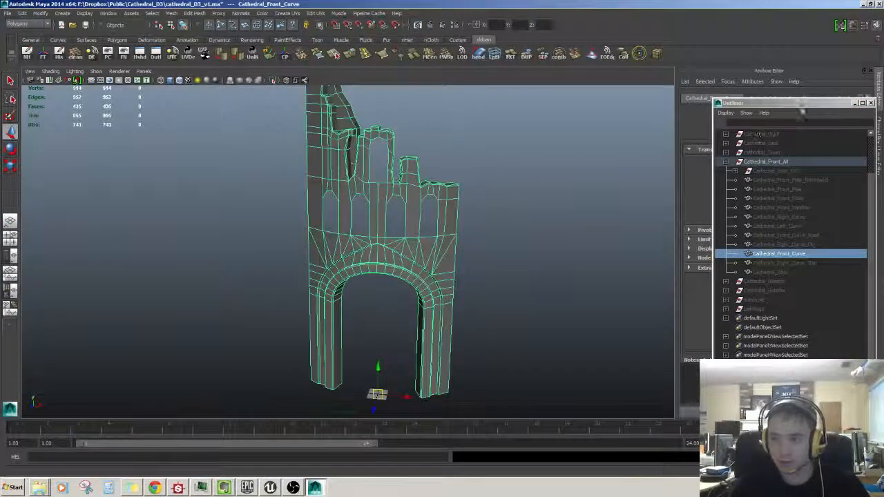
Minimize the floating Outliner window and view the whole front arch wall
{"action": "left_click_drag", "start_coordinate": [806, 102], "coordinate": [661, 108]}
{"action": "left_click", "coordinate": [712, 108]}
{"action": "left_click_drag", "start_coordinate": [464, 243], "coordinate": [481, 232], "text": "alt"}
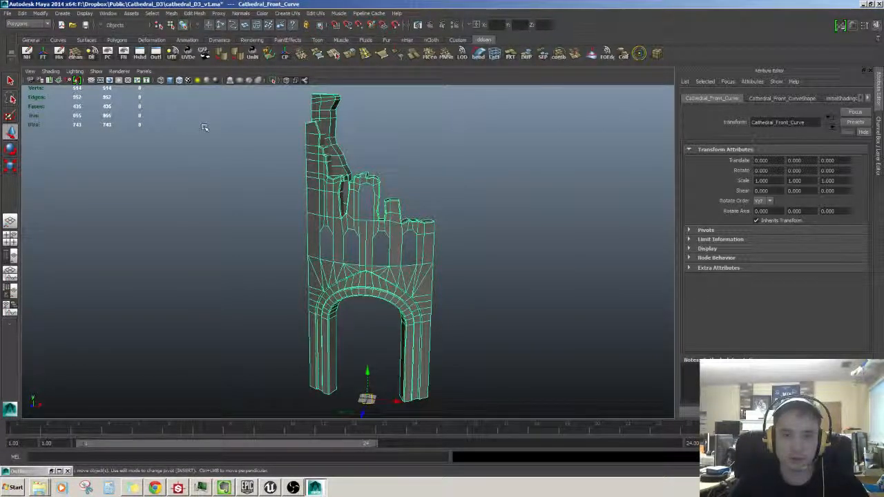
{"action": "left_click_drag", "start_coordinate": [213, 186], "coordinate": [259, 223], "text": "alt"}
{"action": "middle_click_drag", "start_coordinate": [259, 225], "coordinate": [316, 176], "text": "alt"}
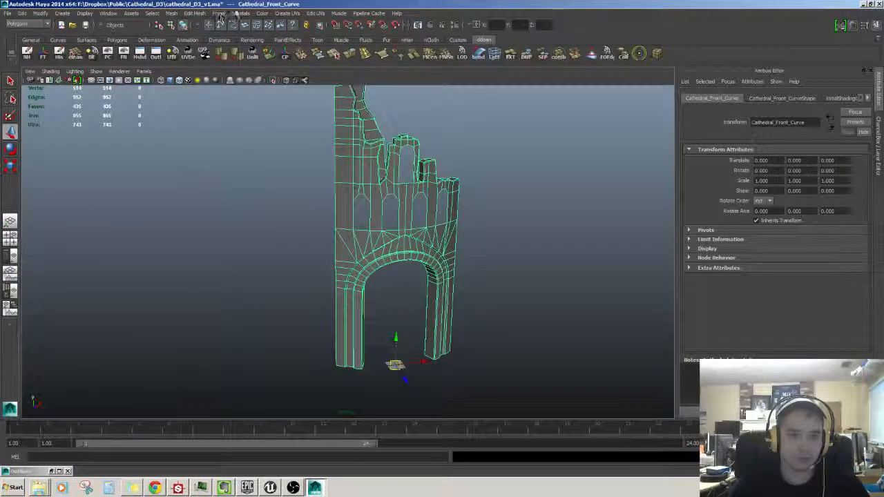
{"action": "left_click", "coordinate": [143, 72]}
{"action": "mouse_move", "coordinate": [170, 141]}
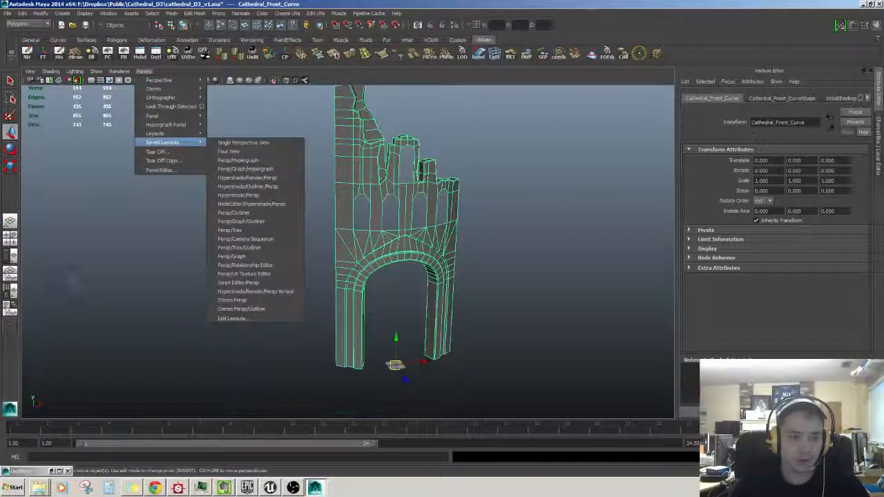
{"action": "left_click", "coordinate": [12, 260]}
{"action": "left_click_drag", "start_coordinate": [154, 277], "coordinate": [316, 254]}
{"action": "left_click", "coordinate": [193, 188]}
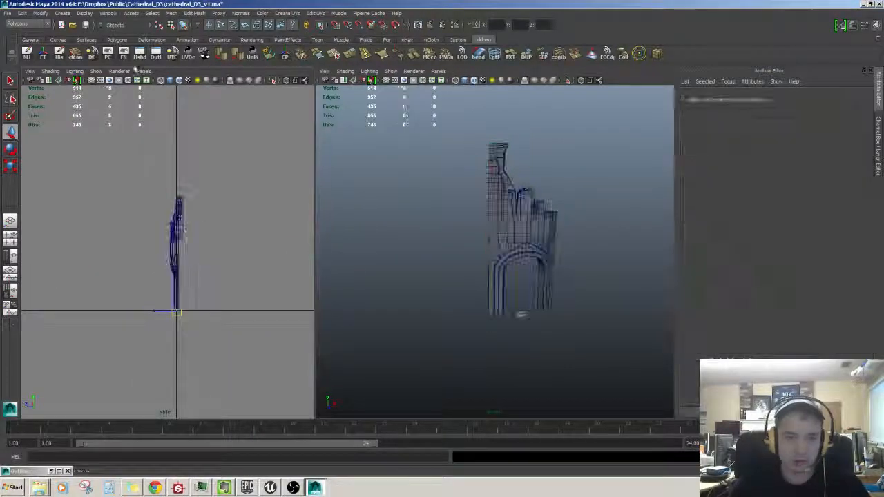
Close the floating Outliner window, switch to the Persp/Outliner layout and widen the Outliner pane
{"action": "left_click", "coordinate": [141, 71]}
{"action": "mouse_move", "coordinate": [174, 143]}
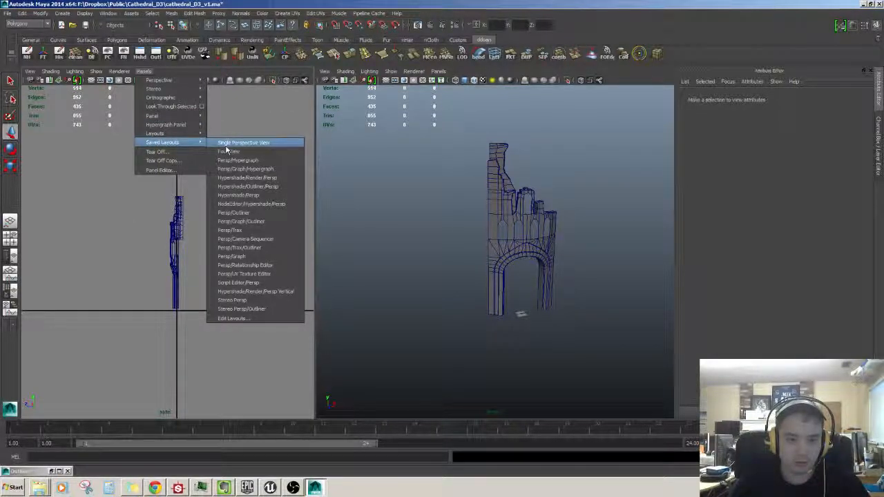
{"action": "left_click", "coordinate": [233, 212]}
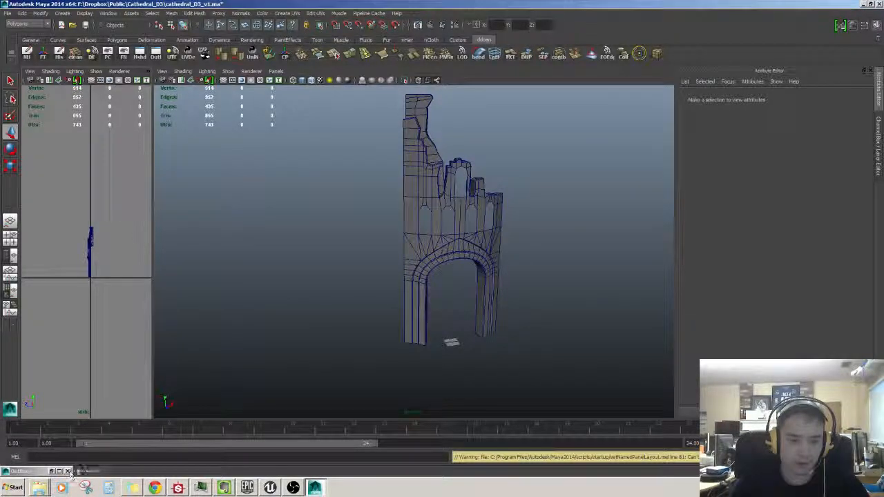
{"action": "left_click", "coordinate": [238, 359]}
{"action": "left_click", "coordinate": [68, 471]}
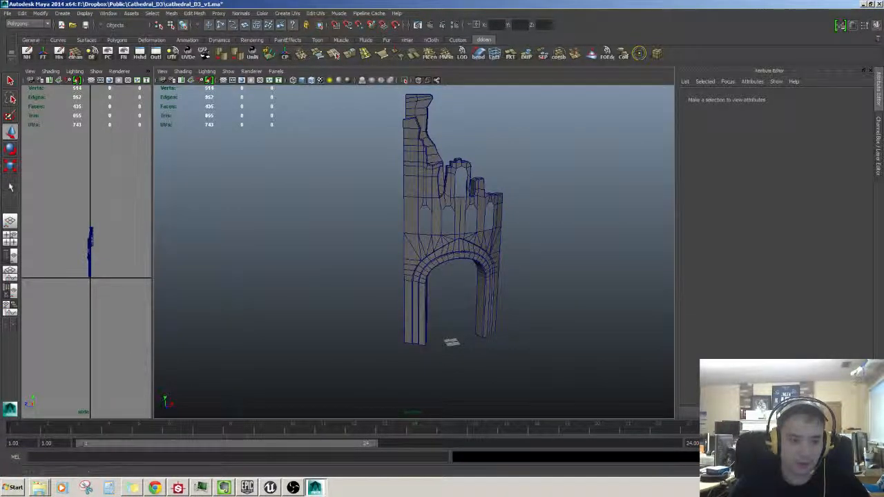
{"action": "left_click", "coordinate": [8, 259]}
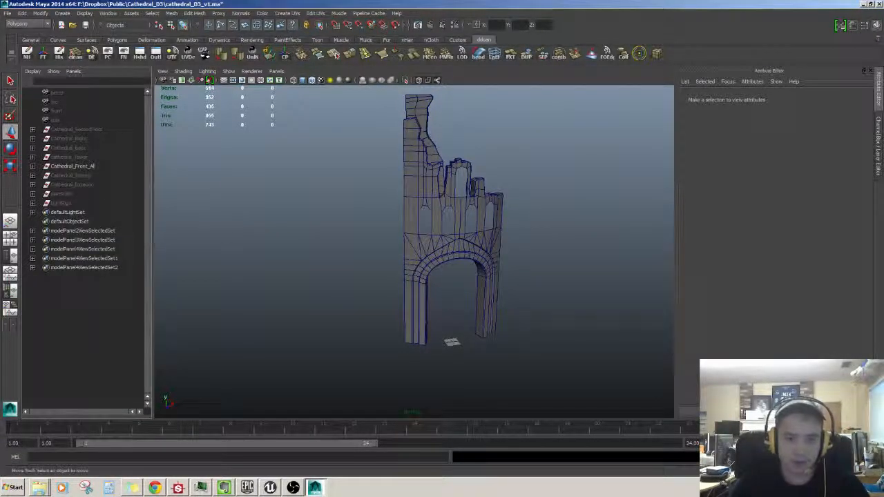
{"action": "left_click", "coordinate": [169, 238]}
{"action": "left_click_drag", "start_coordinate": [152, 235], "coordinate": [345, 228]}
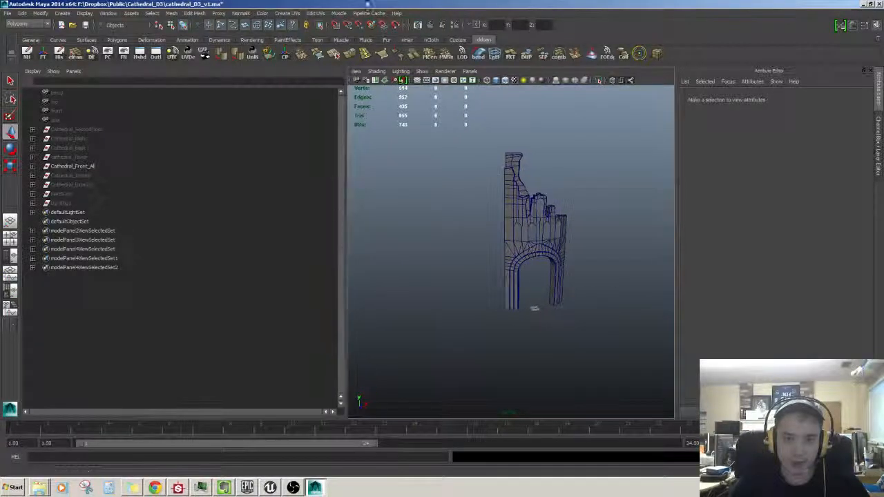
Open UV Deluxe, return the viewport to a single perspective view and maximize the UV Deluxe window
{"action": "left_click", "coordinate": [188, 57]}
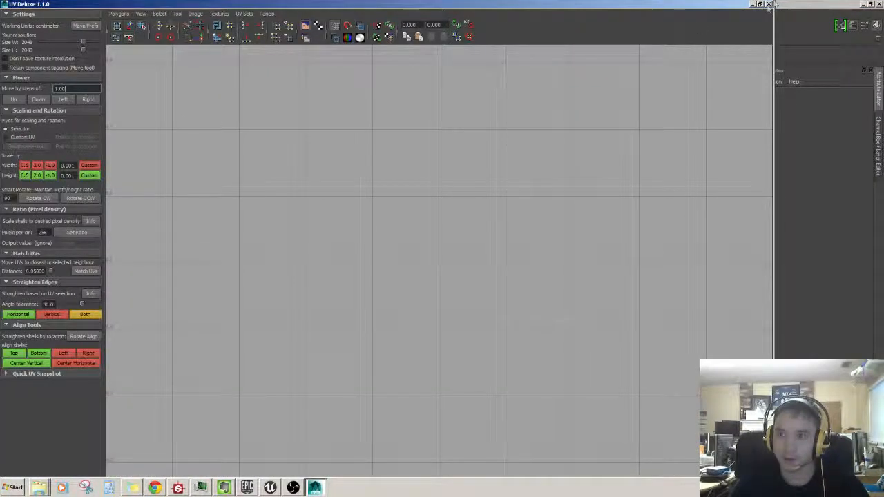
{"action": "left_click_drag", "start_coordinate": [698, 5], "coordinate": [449, 130]}
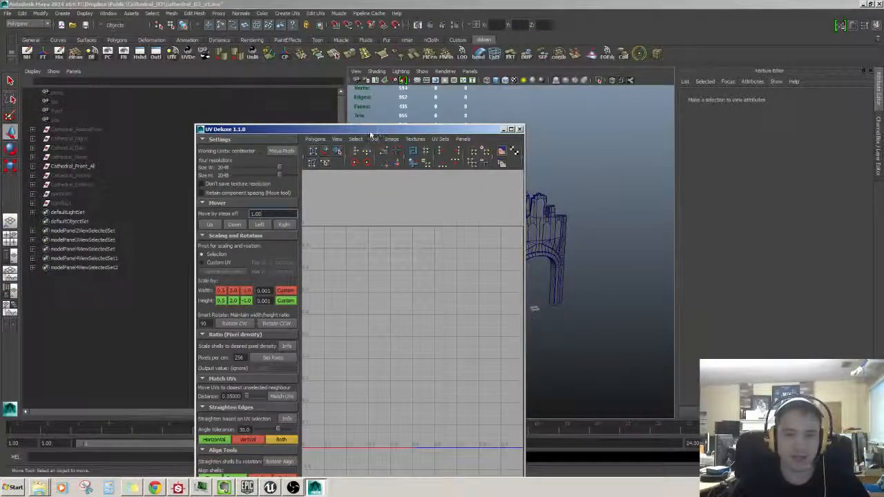
{"action": "left_click_drag", "start_coordinate": [374, 131], "coordinate": [437, 82]}
{"action": "left_click", "coordinate": [9, 221]}
{"action": "scroll", "coordinate": [395, 207], "scroll_direction": "up", "scroll_amount": 5}
{"action": "double_click", "coordinate": [436, 83]}
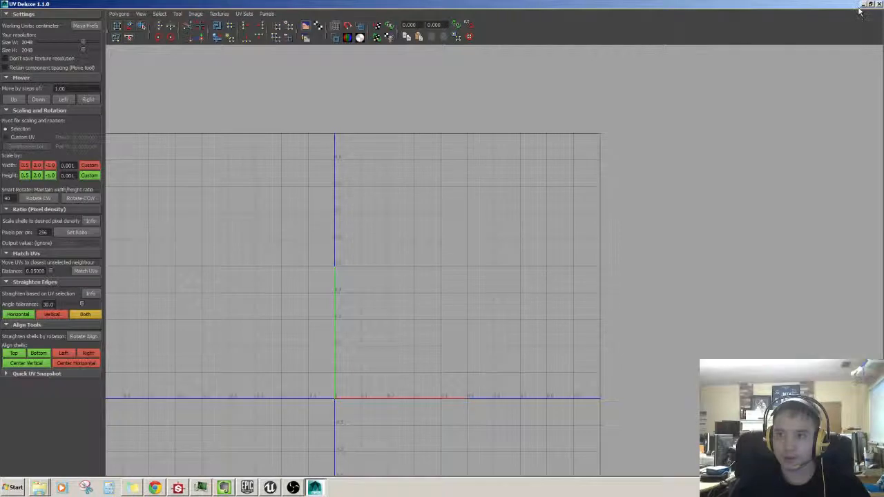
Minimize UV Deluxe, select Cathedral_Front_Curve and examine its arch and windows from the front
{"action": "left_click", "coordinate": [863, 4]}
{"action": "left_click", "coordinate": [385, 239]}
{"action": "left_click_drag", "start_coordinate": [504, 286], "coordinate": [460, 306], "text": "alt"}
{"action": "right_click_drag", "start_coordinate": [460, 306], "coordinate": [422, 230], "text": "alt"}
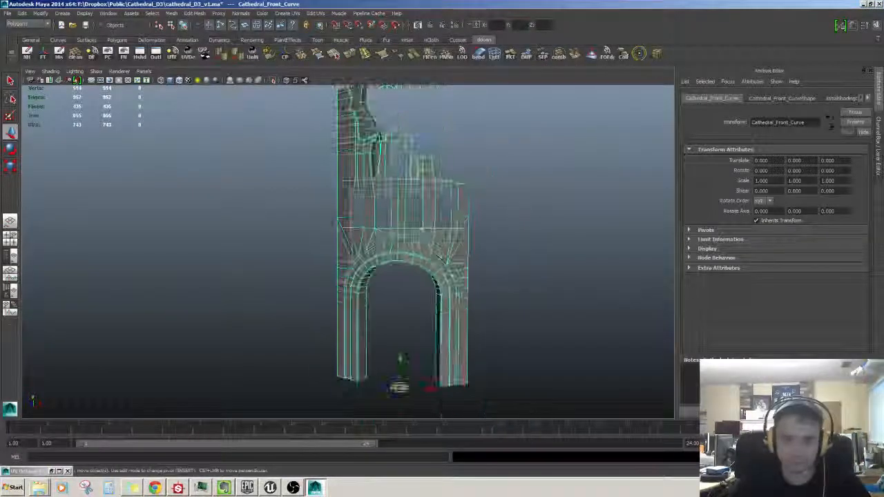
{"action": "middle_click_drag", "start_coordinate": [422, 230], "coordinate": [365, 224], "text": "alt"}
{"action": "mouse_move", "coordinate": [364, 224]}
{"action": "left_mouse_down", "text": "alt"}
{"action": "mouse_move", "coordinate": [339, 231]}
{"action": "mouse_move", "coordinate": [377, 223]}
{"action": "left_mouse_up", "text": "alt"}
{"action": "right_click_drag", "start_coordinate": [377, 223], "coordinate": [370, 238], "text": "alt"}
{"action": "middle_click_drag", "start_coordinate": [370, 238], "coordinate": [337, 268], "text": "alt"}
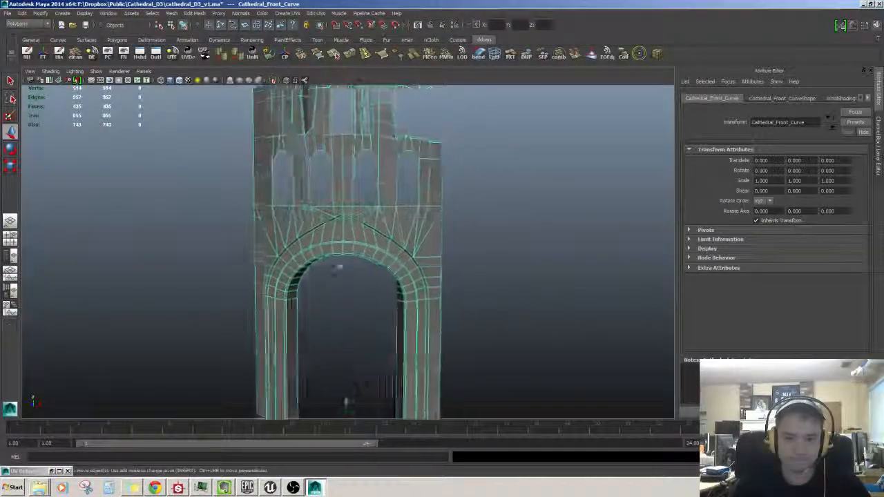
{"action": "right_click_drag", "start_coordinate": [337, 268], "coordinate": [323, 282], "text": "alt"}
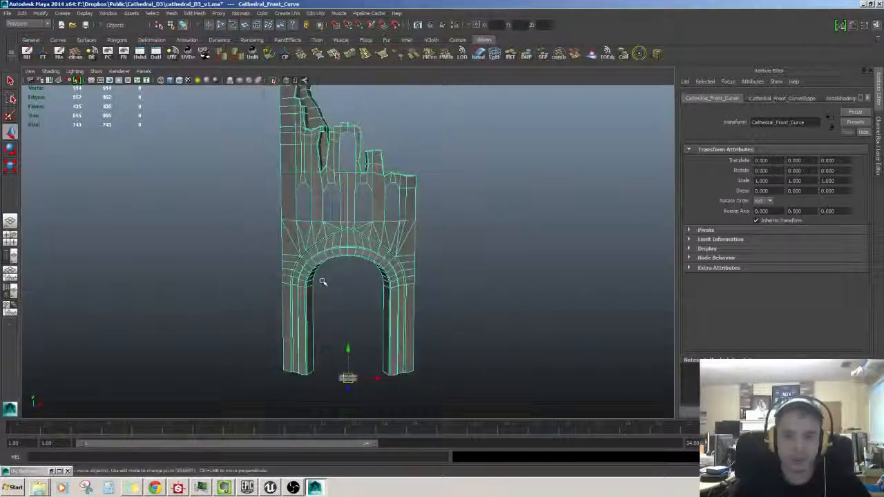
{"action": "left_click_drag", "start_coordinate": [322, 282], "coordinate": [318, 280], "text": "alt"}
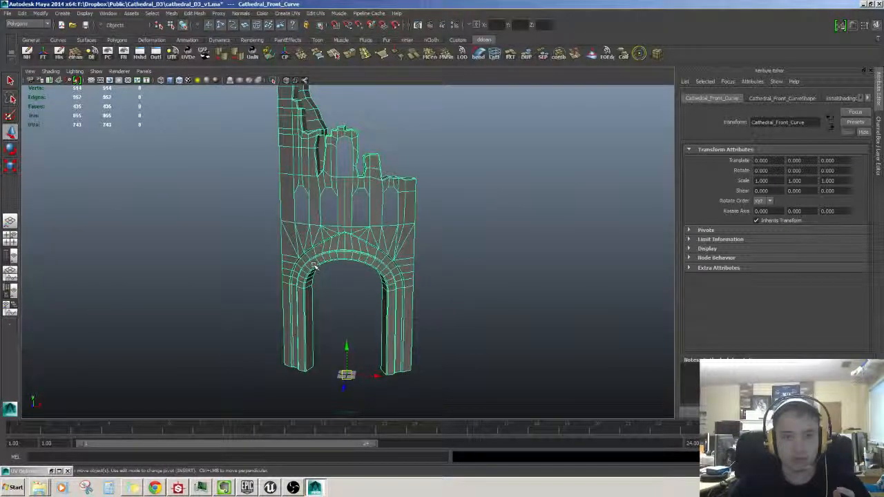
Examine the UV layout of Cathedral_Front_Curve in UV Deluxe, selecting its UVs, and minimize the window again
{"action": "left_click", "coordinate": [59, 471]}
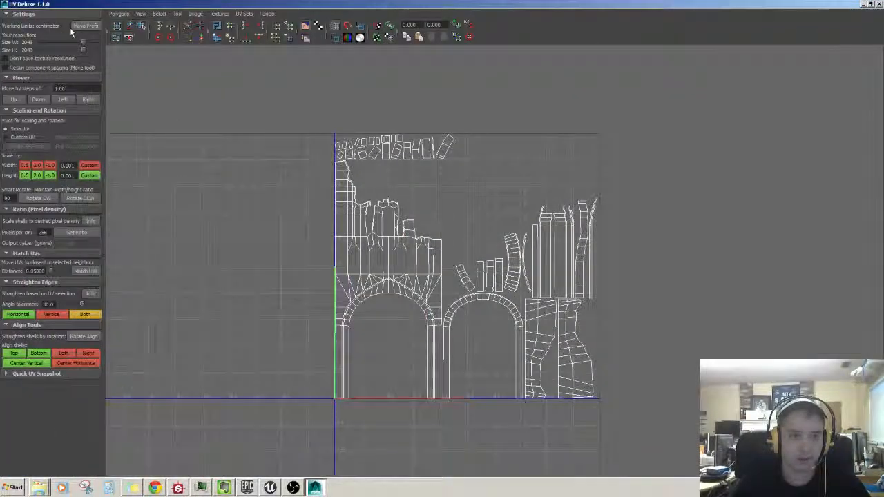
{"action": "right_click_drag", "start_coordinate": [399, 170], "coordinate": [602, 201]}
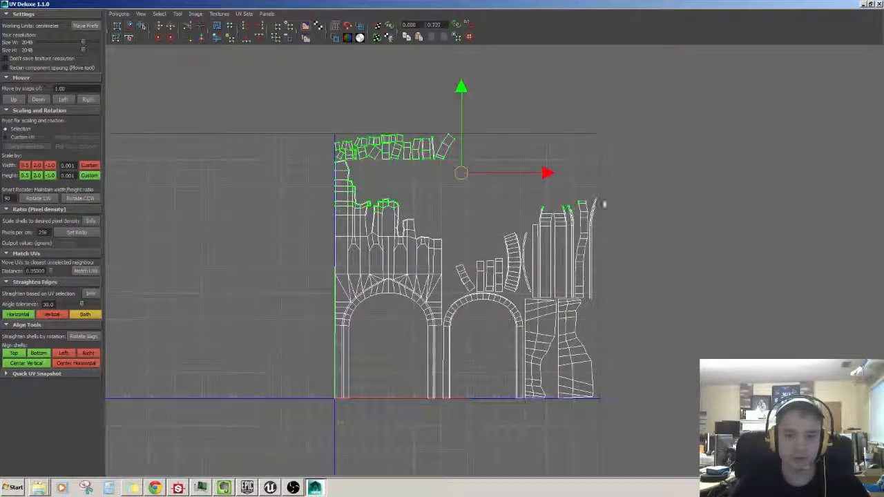
{"action": "left_click", "coordinate": [434, 212], "text": "shift"}
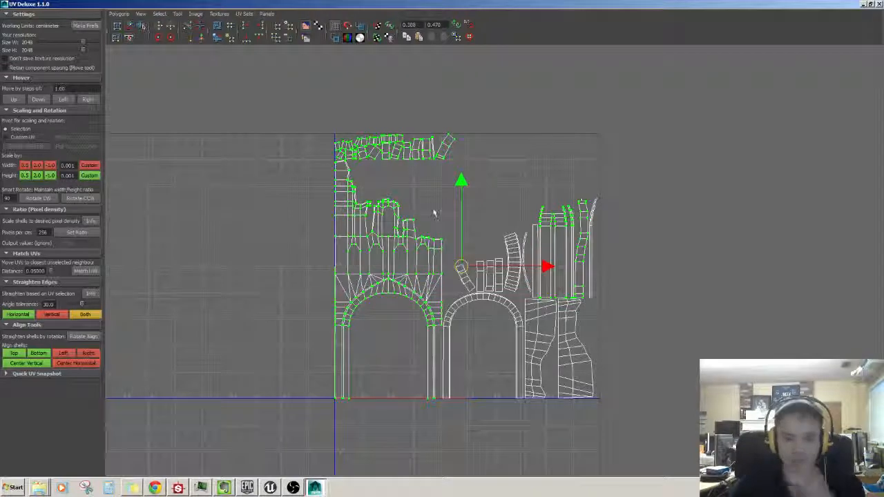
{"action": "left_click_drag", "start_coordinate": [303, 104], "coordinate": [311, 420]}
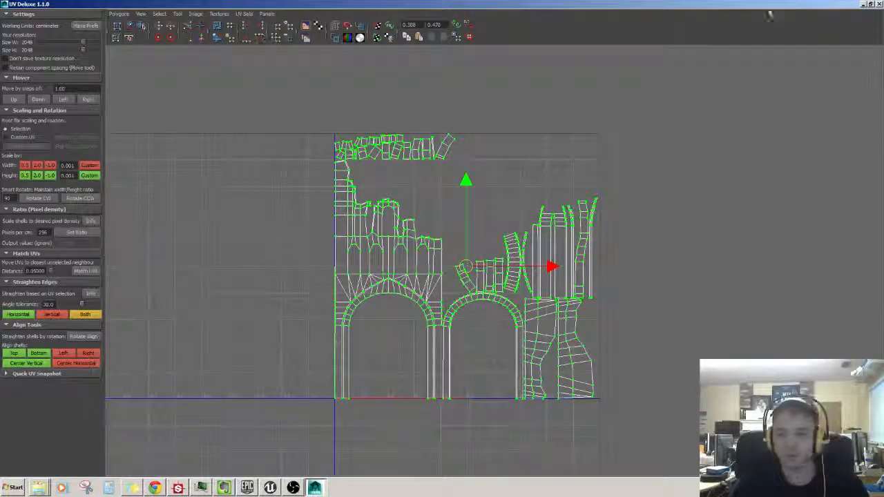
{"action": "left_click", "coordinate": [863, 5]}
{"action": "left_click", "coordinate": [444, 292]}
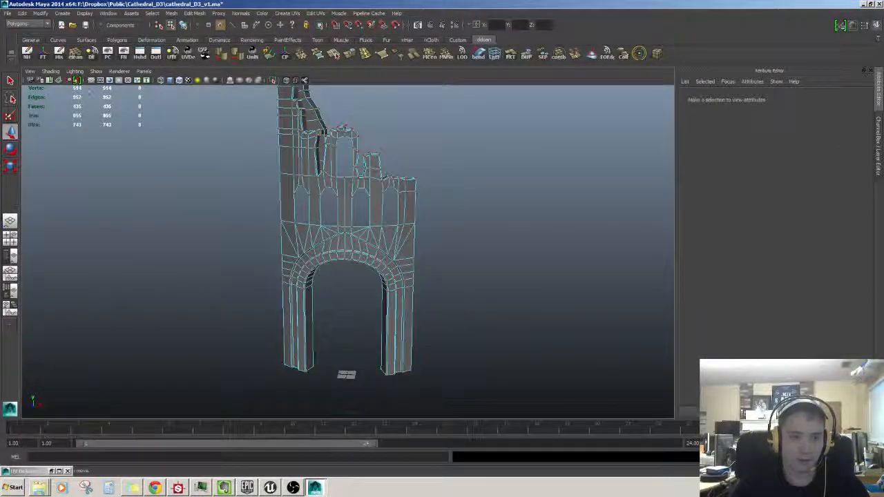
Show the Outliner beside the perspective view, expand Cathedral_Front_All and unhide Cathedral_Right_Curve
{"action": "left_click", "coordinate": [10, 270]}
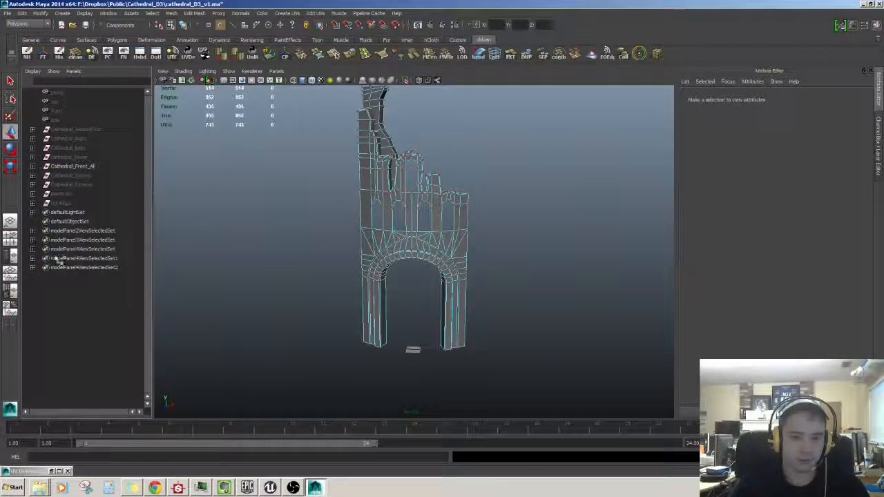
{"action": "left_click", "coordinate": [69, 166]}
{"action": "left_click", "coordinate": [33, 166]}
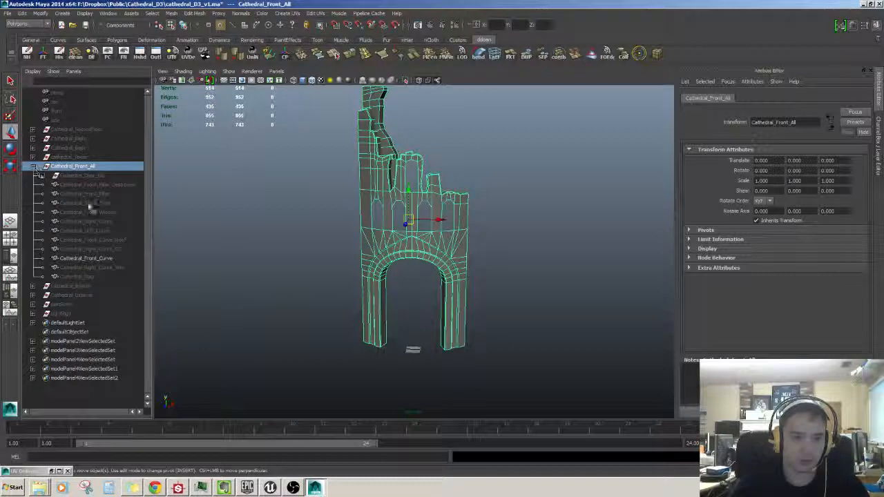
{"action": "left_click", "coordinate": [112, 222]}
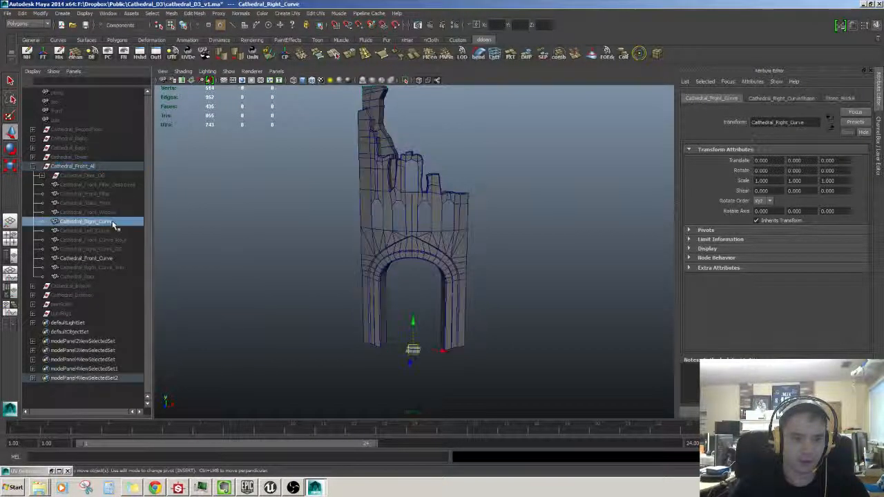
{"action": "key", "text": "shift+h"}
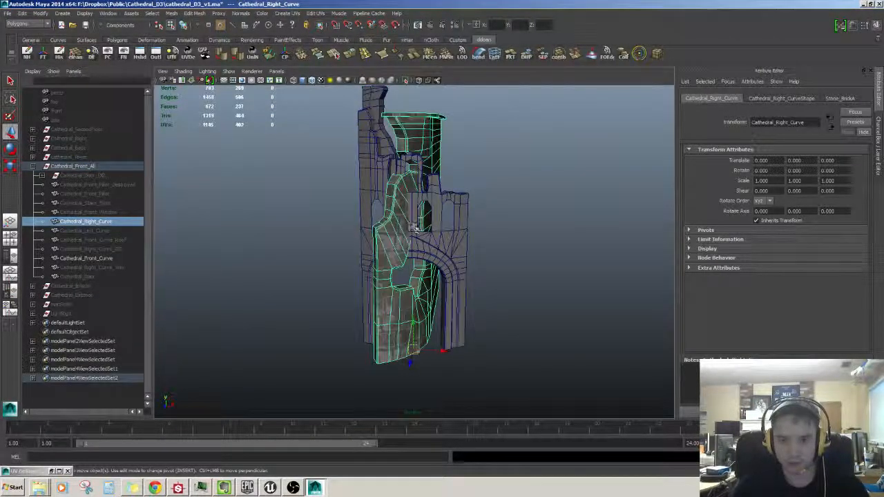
Examine Cathedral_Right_Curve's brick texture and its UV layout in UV Deluxe, with the UV window maximized
{"action": "left_click_drag", "start_coordinate": [449, 232], "coordinate": [418, 232], "text": "alt"}
{"action": "scroll", "coordinate": [418, 232], "scroll_direction": "up", "scroll_amount": 4}
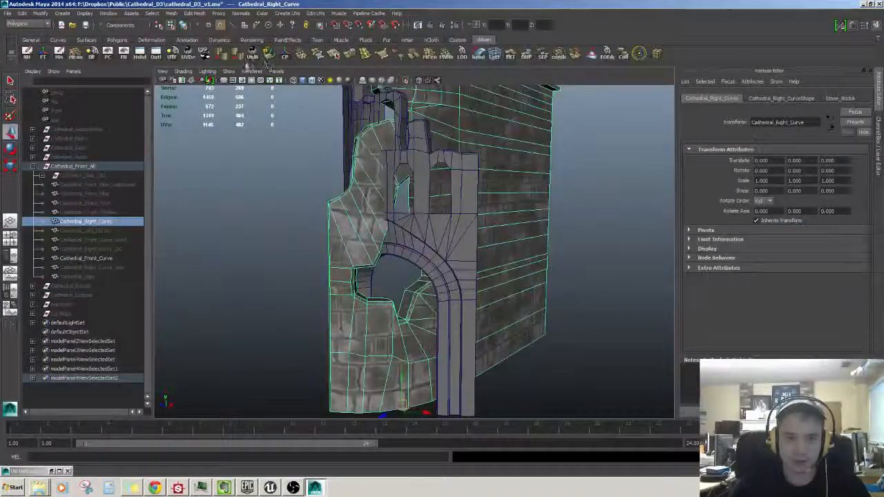
{"action": "left_click", "coordinate": [203, 57]}
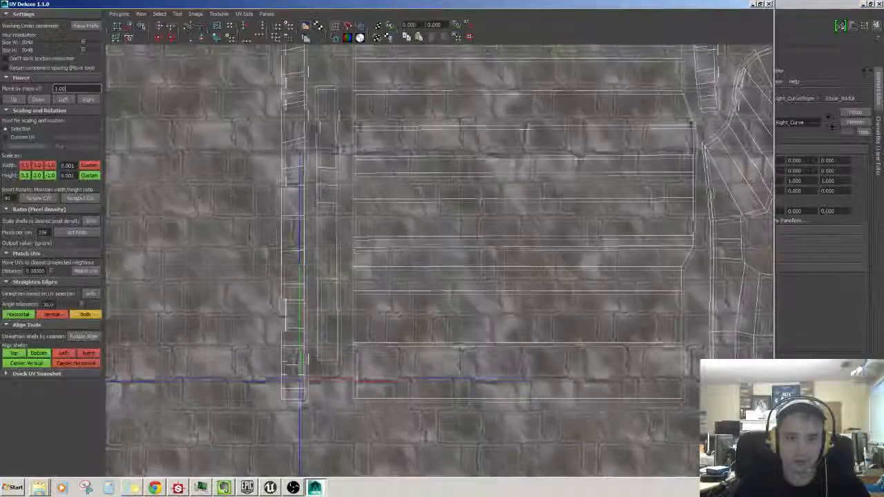
{"action": "scroll", "coordinate": [386, 262], "scroll_direction": "down", "scroll_amount": 5}
{"action": "scroll", "coordinate": [341, 271], "scroll_direction": "down", "scroll_amount": 3}
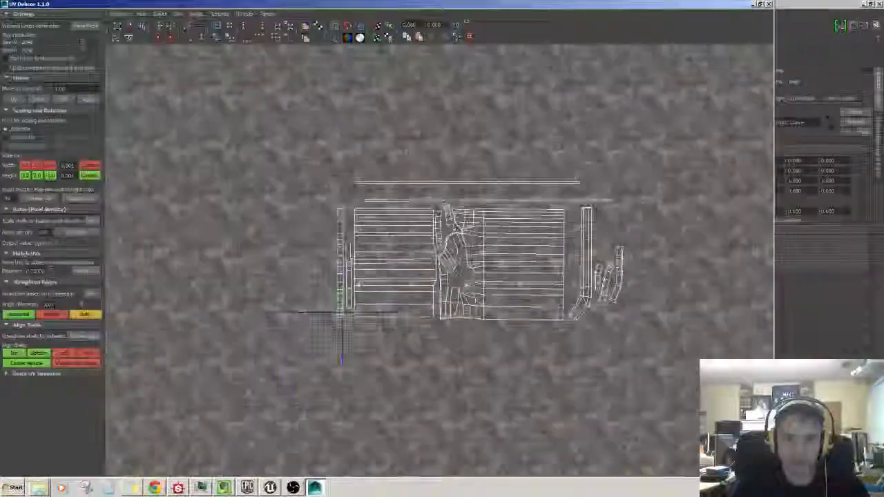
{"action": "scroll", "coordinate": [349, 290], "scroll_direction": "up", "scroll_amount": 5}
{"action": "scroll", "coordinate": [348, 290], "scroll_direction": "down", "scroll_amount": 3}
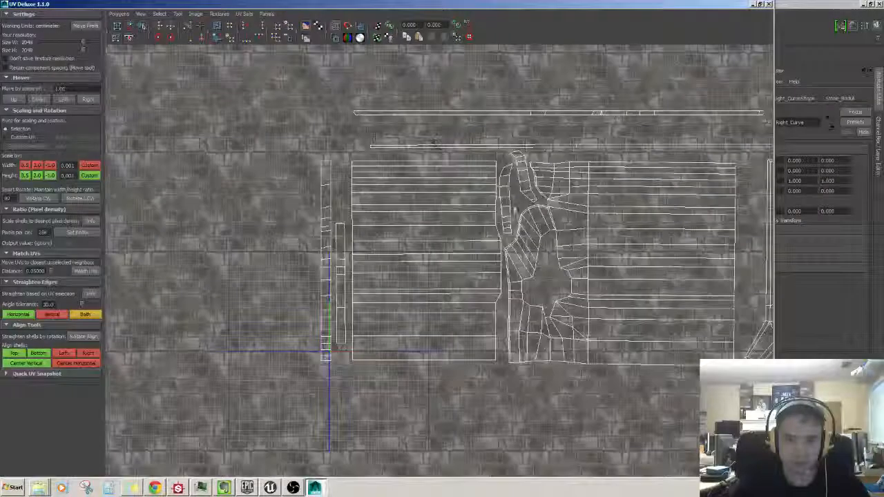
{"action": "left_click", "coordinate": [760, 4]}
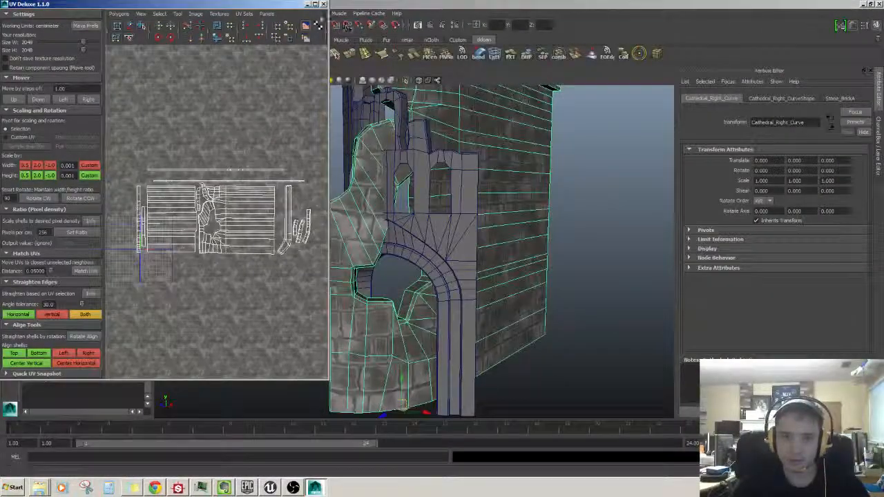
{"action": "left_click", "coordinate": [315, 4]}
{"action": "scroll", "coordinate": [493, 256], "scroll_direction": "down", "scroll_amount": 2}
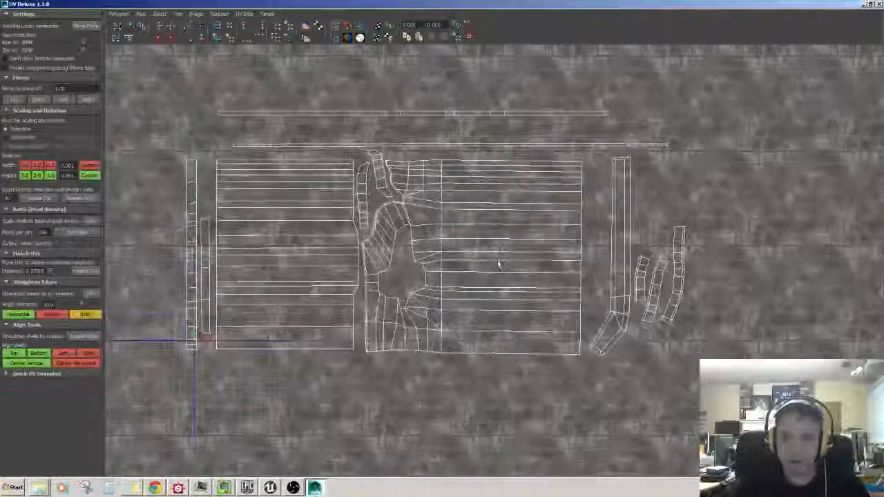
{"action": "scroll", "coordinate": [495, 258], "scroll_direction": "up", "scroll_amount": 1}
{"action": "middle_click_drag", "start_coordinate": [521, 272], "coordinate": [596, 276], "text": "alt"}
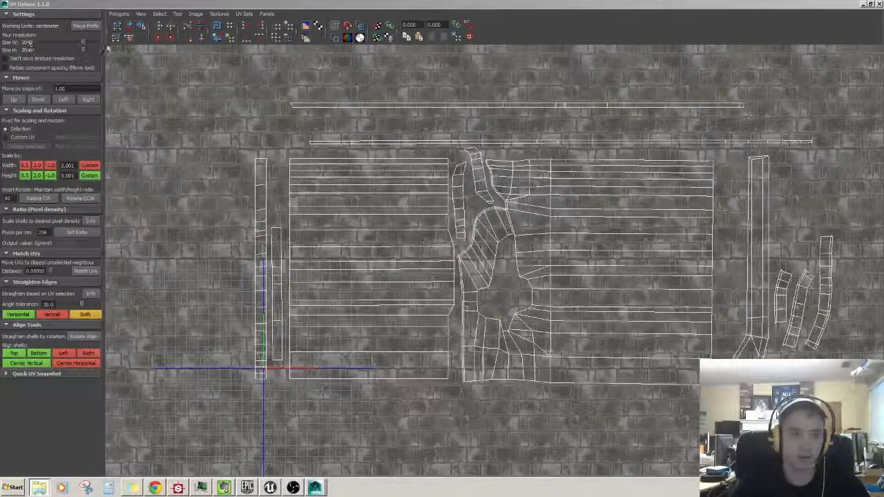
Set the texture resolution in UV Deluxe to 1024 by 1024
{"action": "left_click_drag", "start_coordinate": [82, 43], "coordinate": [75, 54]}
{"action": "scroll", "coordinate": [469, 172], "scroll_direction": "down", "scroll_amount": 3}
{"action": "middle_click_drag", "start_coordinate": [547, 142], "coordinate": [482, 150], "text": "alt"}
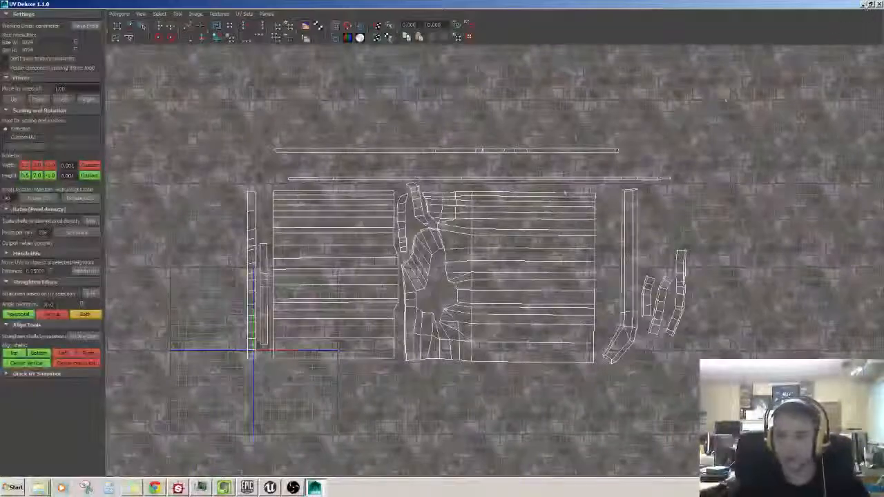
Hide Cathedral_Right_Curve and bring up the UVs of Cathedral_Front_Curve in UV Deluxe
{"action": "left_click", "coordinate": [863, 4]}
{"action": "left_click_drag", "start_coordinate": [458, 247], "coordinate": [492, 267], "text": "alt"}
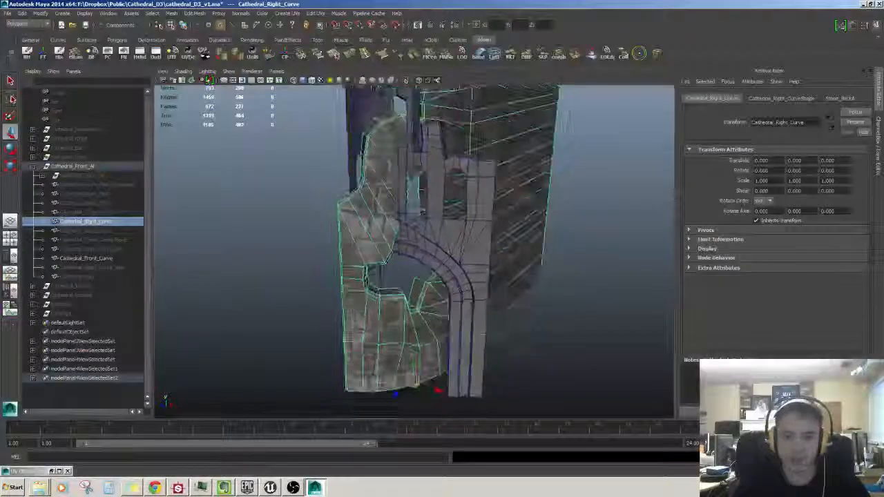
{"action": "left_click", "coordinate": [477, 298]}
{"action": "key", "text": "F8"}
{"action": "left_click", "coordinate": [380, 346]}
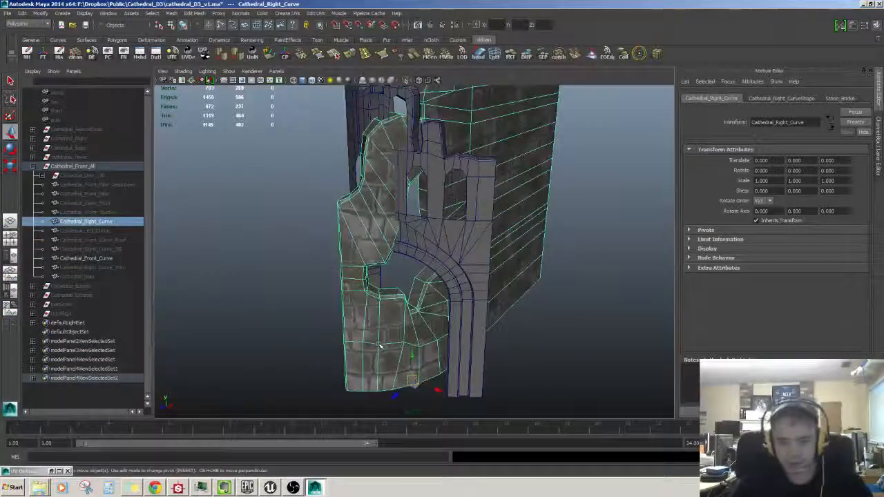
{"action": "key", "text": "ctrl+h"}
{"action": "left_click", "coordinate": [483, 355]}
{"action": "left_click_drag", "start_coordinate": [313, 287], "coordinate": [303, 301], "text": "alt"}
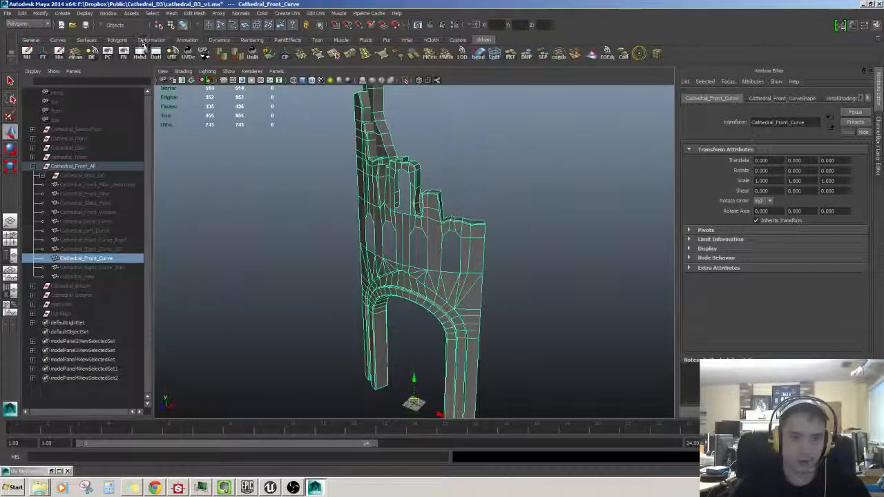
{"action": "left_click", "coordinate": [188, 53]}
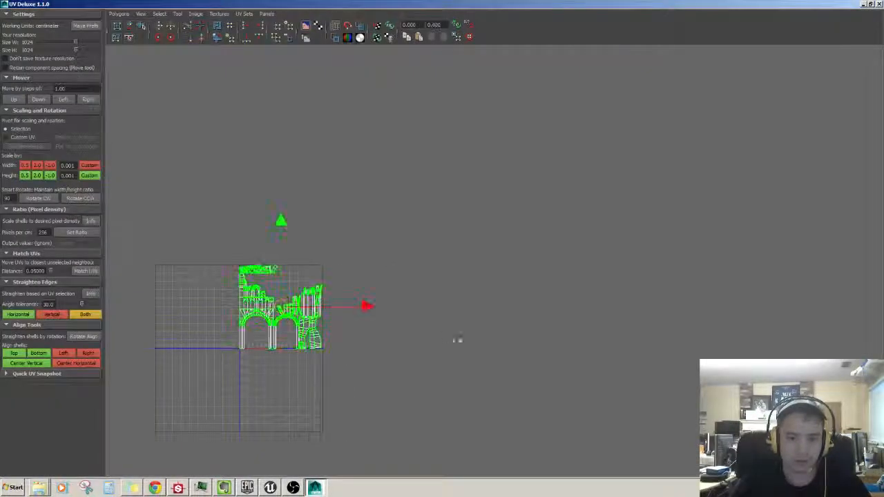
Try to scale the UV shells of Cathedral_Front_Curve to a density of 256 pixels per cm
{"action": "left_click", "coordinate": [83, 235]}
{"action": "middle_click_drag", "start_coordinate": [353, 260], "coordinate": [476, 268], "text": "alt"}
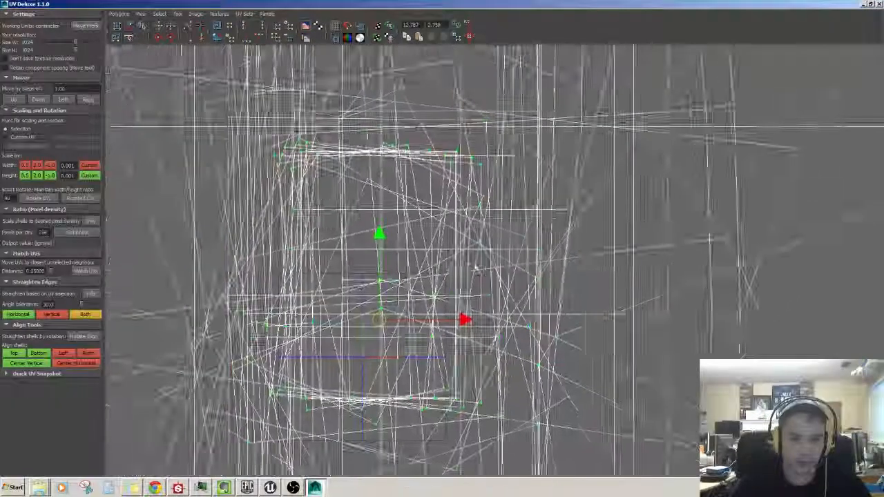
{"action": "key", "text": "ctrl+z"}
Change the working units to meters and scale the UV shells to 256 pixels per m
{"action": "right_click_drag", "start_coordinate": [454, 275], "coordinate": [490, 207], "text": "alt"}
{"action": "left_click", "coordinate": [81, 27]}
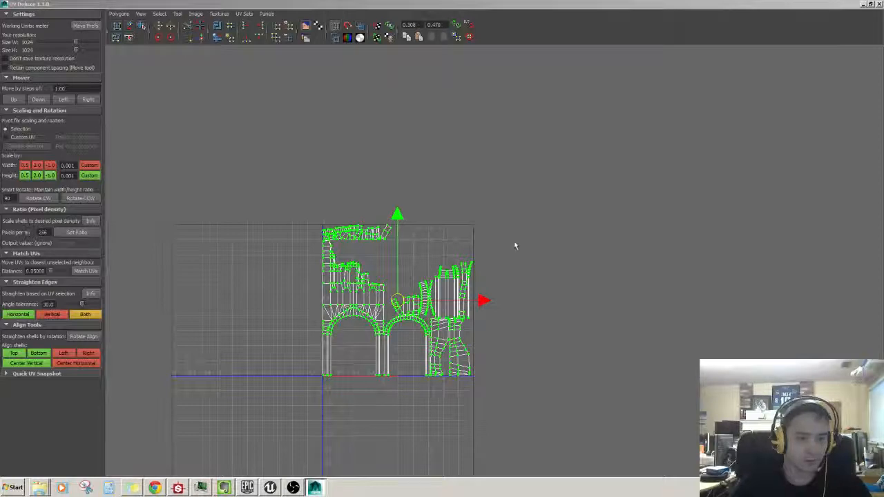
{"action": "middle_click_drag", "start_coordinate": [515, 246], "coordinate": [527, 207], "text": "alt"}
{"action": "right_click_drag", "start_coordinate": [527, 207], "coordinate": [561, 208], "text": "alt"}
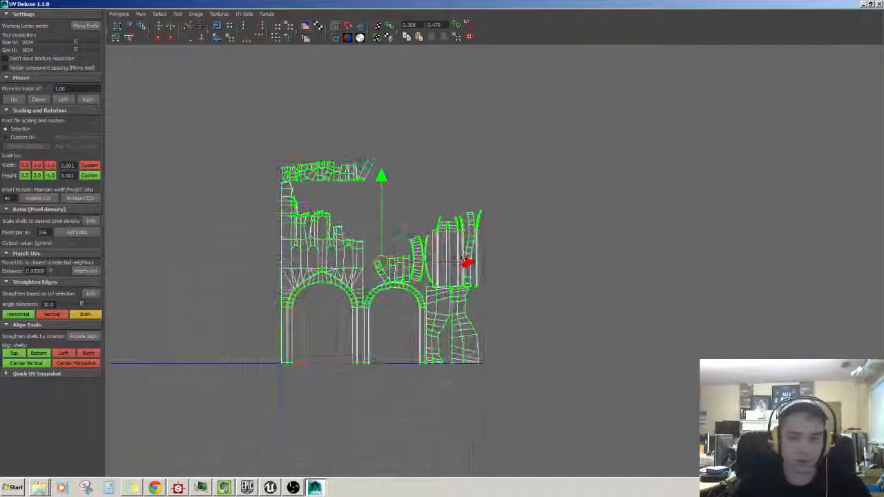
{"action": "left_click", "coordinate": [71, 235]}
{"action": "middle_click_drag", "start_coordinate": [418, 249], "coordinate": [505, 234], "text": "alt"}
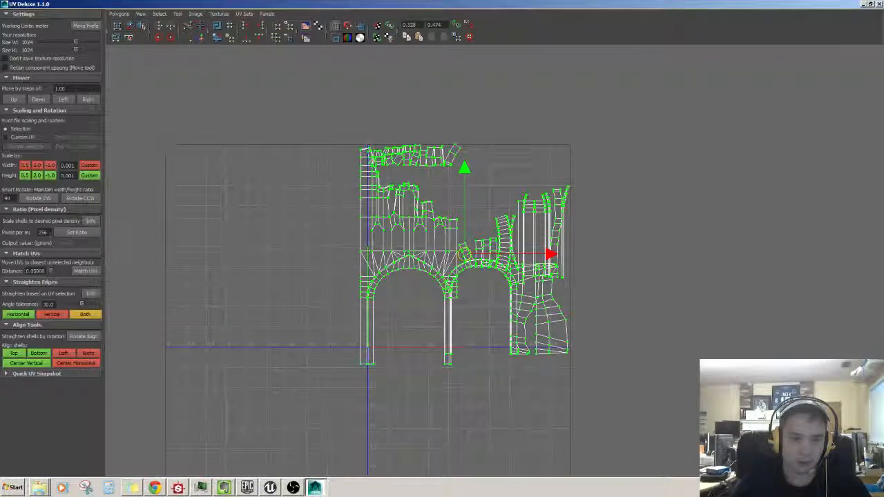
Scale the UV shells of Cathedral_Front_Curve to a density of 512 pixels per m
{"action": "type", "text": "512"}
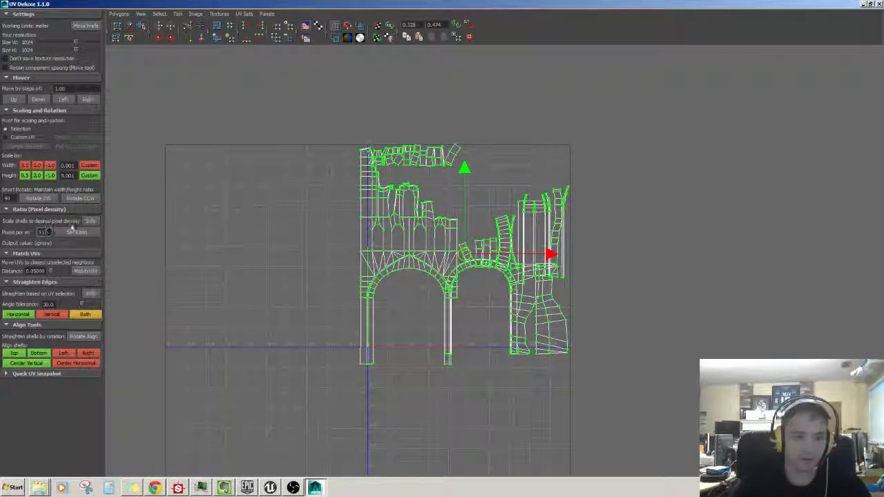
{"action": "left_click", "coordinate": [74, 231]}
{"action": "right_click_drag", "start_coordinate": [673, 227], "coordinate": [557, 270], "text": "alt"}
{"action": "key", "text": "r"}
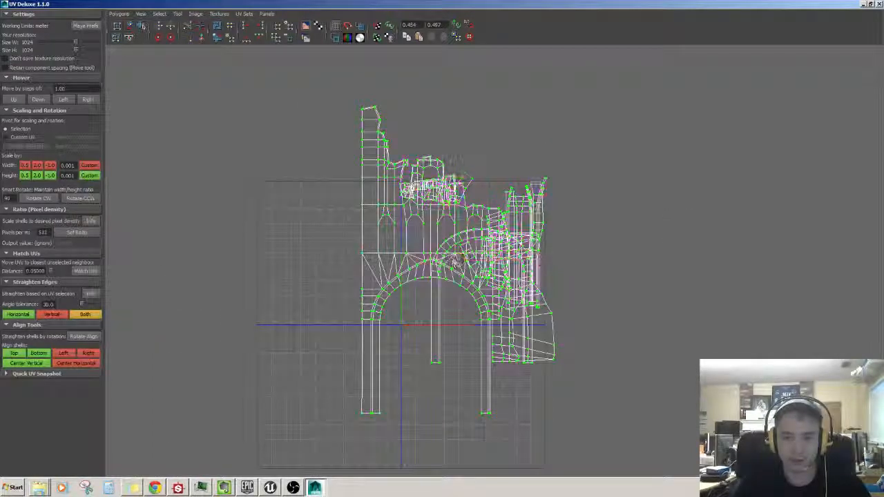
Move all the UV shells so the large arch's feet rest on the UV grid's horizontal axis, and deselect them
{"action": "key", "text": "w"}
{"action": "left_click_drag", "start_coordinate": [458, 260], "coordinate": [507, 171]}
{"action": "middle_click_drag", "start_coordinate": [508, 172], "coordinate": [484, 220], "text": "alt"}
{"action": "left_click", "coordinate": [676, 180]}
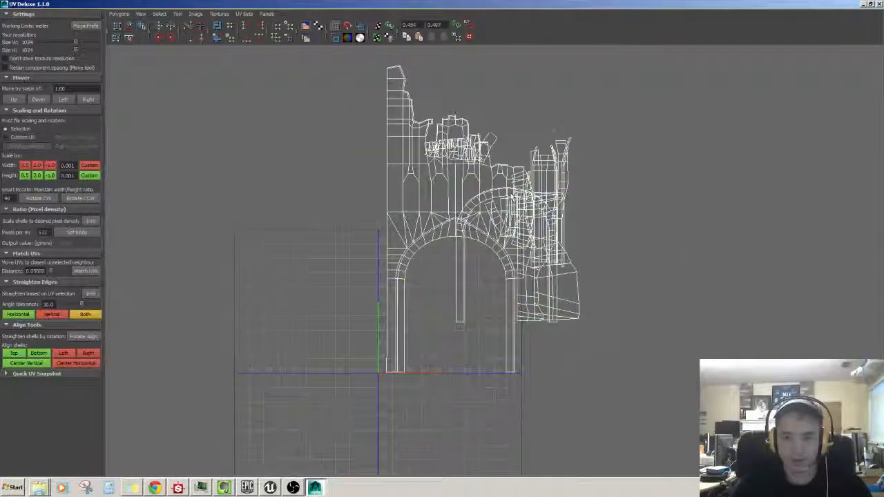
{"action": "scroll", "coordinate": [512, 196], "scroll_direction": "up", "scroll_amount": 2}
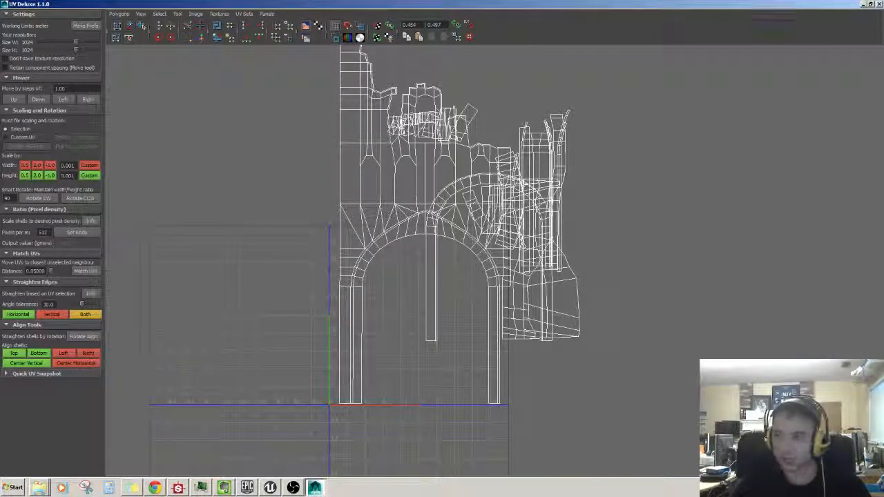
Minimize UV Deluxe and select Cathedral_Front_Curve as a whole object in the perspective view
{"action": "left_click", "coordinate": [864, 4]}
{"action": "left_click_drag", "start_coordinate": [321, 177], "coordinate": [410, 170], "text": "alt"}
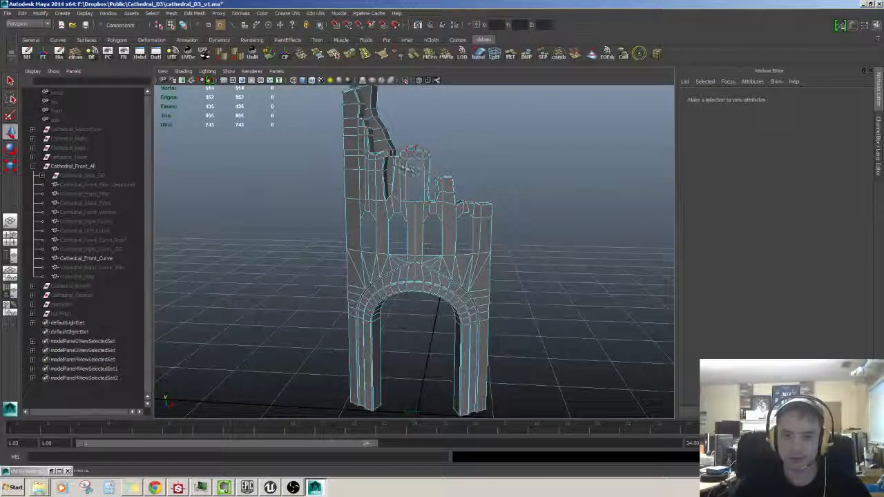
{"action": "right_click_drag", "start_coordinate": [400, 203], "coordinate": [442, 175]}
{"action": "left_click_drag", "start_coordinate": [442, 174], "coordinate": [403, 249], "text": "alt"}
{"action": "scroll", "coordinate": [406, 226], "scroll_direction": "down", "scroll_amount": 5}
{"action": "scroll", "coordinate": [406, 226], "scroll_direction": "up", "scroll_amount": 4}
{"action": "scroll", "coordinate": [397, 228], "scroll_direction": "down", "scroll_amount": 2}
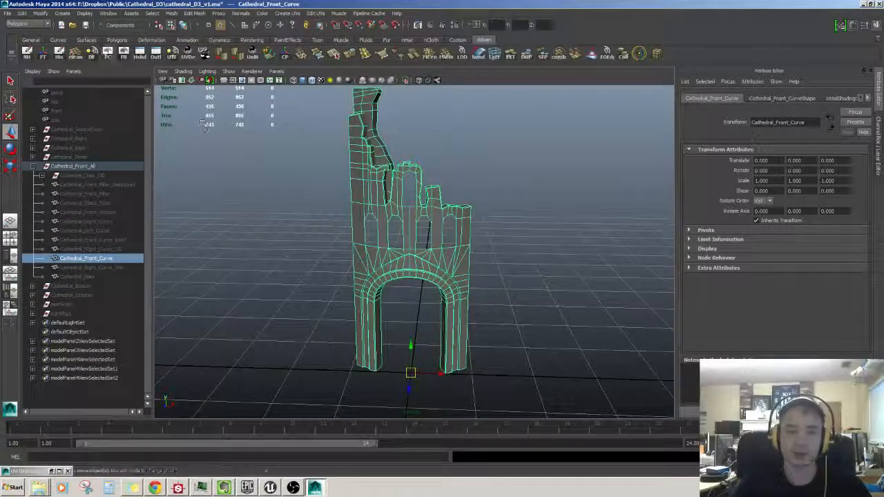
Assign the UVtemplate material from Hypershade to Cathedral_Front_Curve and minimize Hypershade
{"action": "left_click", "coordinate": [141, 53]}
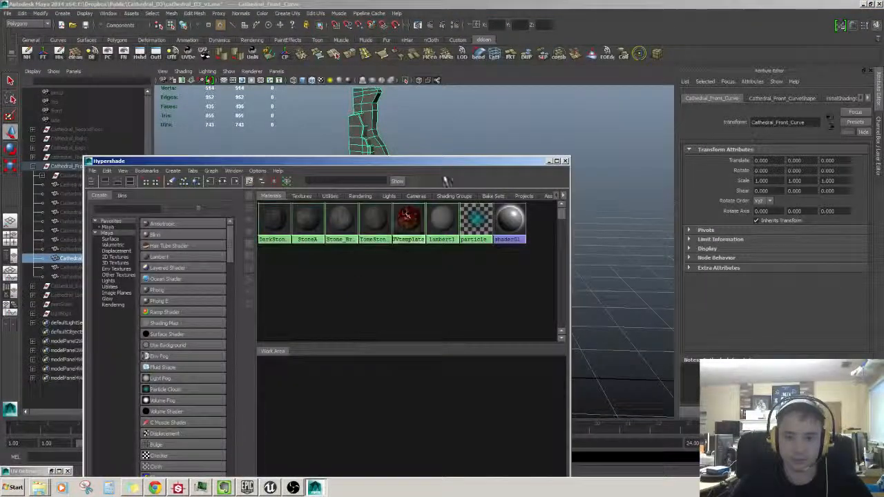
{"action": "left_click_drag", "start_coordinate": [438, 163], "coordinate": [488, 308]}
{"action": "middle_click_drag", "start_coordinate": [455, 366], "coordinate": [418, 257]}
{"action": "left_click", "coordinate": [598, 308]}
Examine the UV template's pattern across the arch, pillars and windows of Cathedral_Front_Curve
{"action": "middle_click_drag", "start_coordinate": [535, 283], "coordinate": [519, 266], "text": "alt"}
{"action": "right_click_drag", "start_coordinate": [519, 267], "coordinate": [493, 228], "text": "alt"}
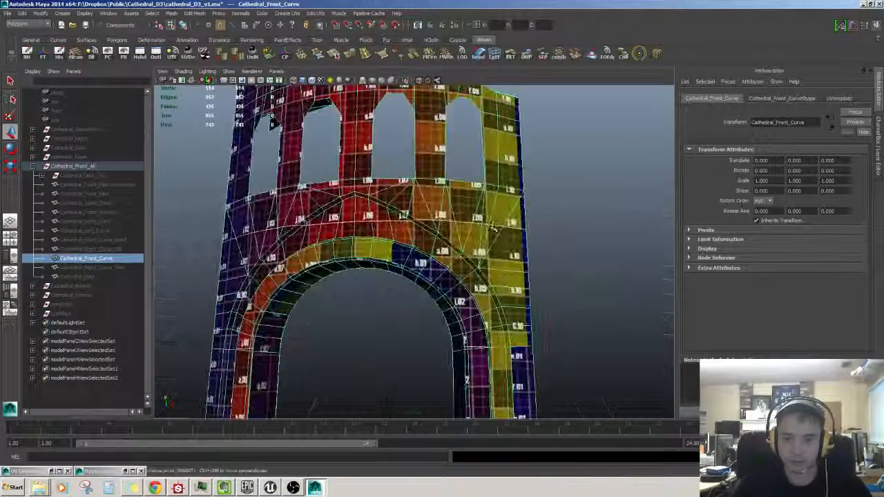
{"action": "left_click_drag", "start_coordinate": [494, 228], "coordinate": [470, 261], "text": "alt"}
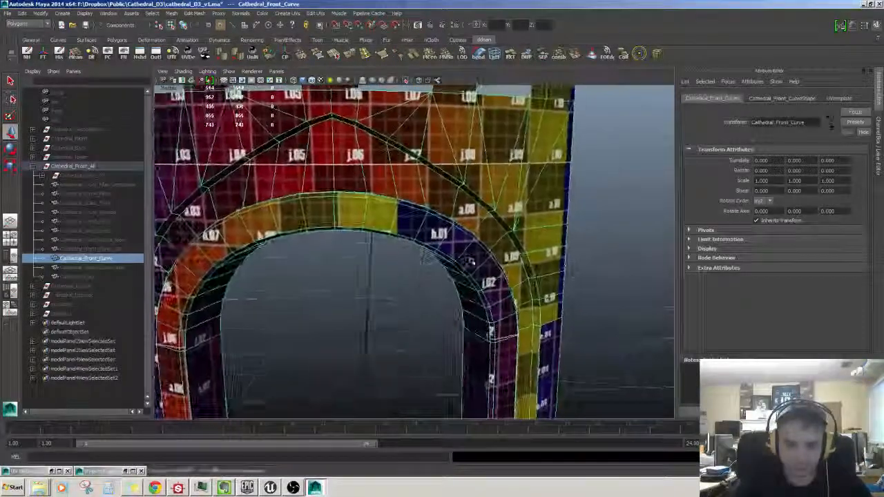
{"action": "right_click_drag", "start_coordinate": [470, 261], "coordinate": [422, 250], "text": "alt"}
{"action": "left_click_drag", "start_coordinate": [423, 250], "coordinate": [424, 276], "text": "alt"}
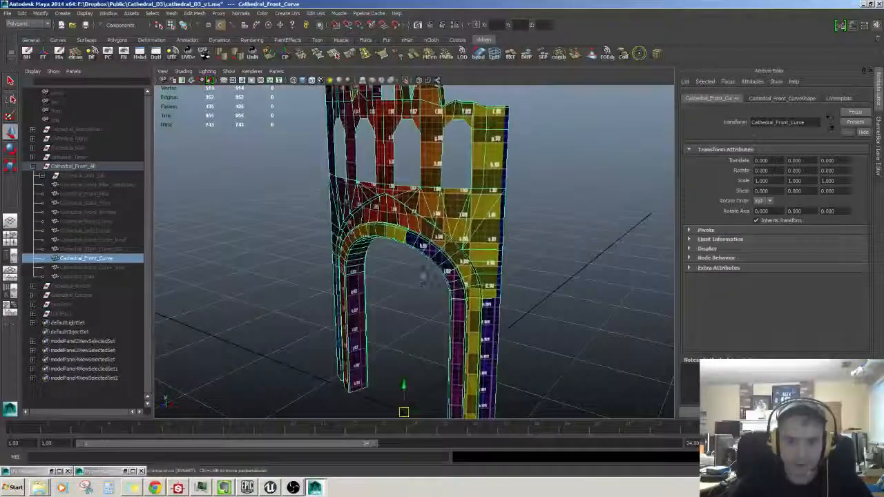
{"action": "right_click_drag", "start_coordinate": [421, 304], "coordinate": [477, 290], "text": "alt"}
{"action": "left_click_drag", "start_coordinate": [476, 290], "coordinate": [463, 269], "text": "alt"}
Reopen UV Deluxe and dim the texture image behind the UV shells
{"action": "left_click", "coordinate": [60, 471]}
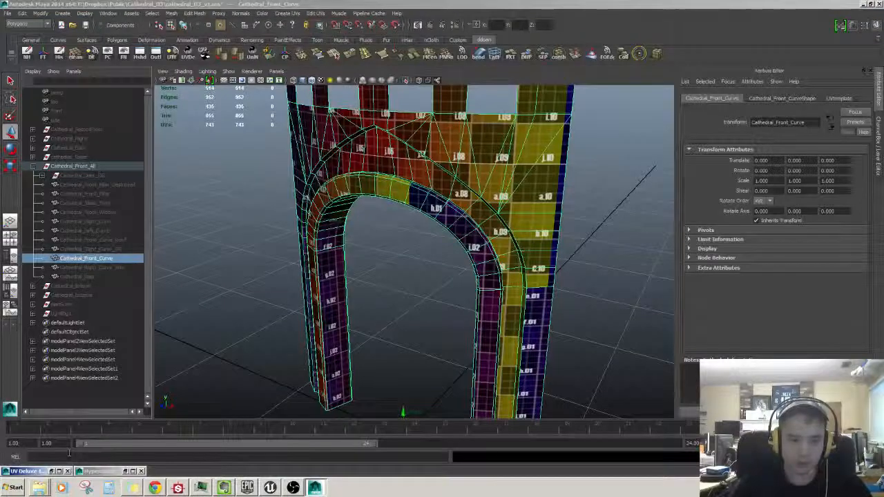
{"action": "left_click", "coordinate": [24, 471]}
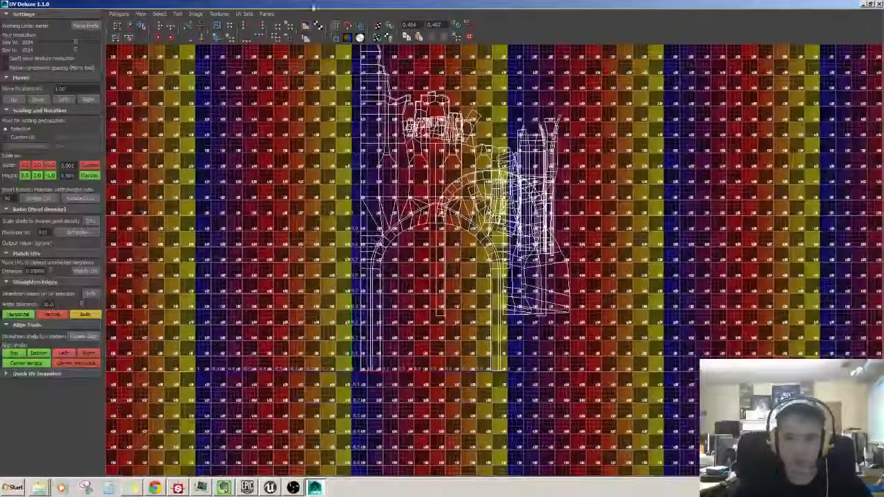
{"action": "left_click", "coordinate": [306, 39]}
{"action": "middle_click_drag", "start_coordinate": [326, 56], "coordinate": [296, 92], "text": "alt"}
{"action": "right_click_drag", "start_coordinate": [296, 91], "coordinate": [308, 49], "text": "alt"}
{"action": "middle_click_drag", "start_coordinate": [308, 50], "coordinate": [331, 52], "text": "alt"}
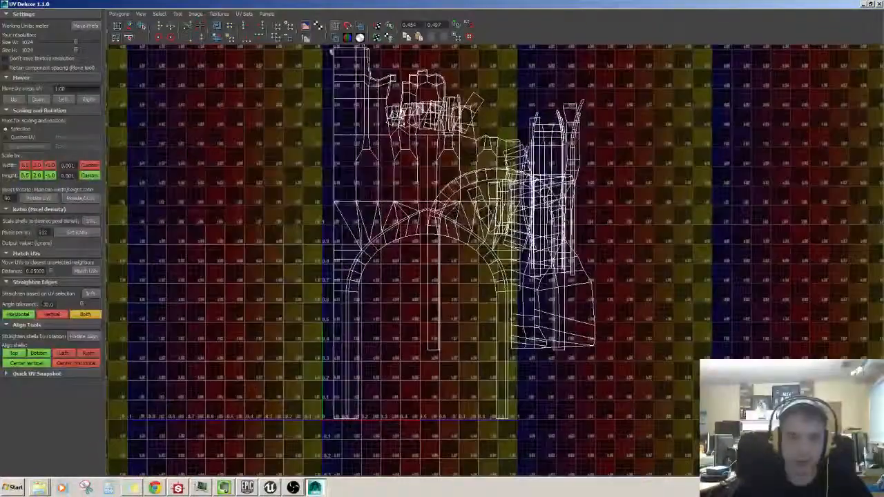
Highlight the texture borders of the UV shells with thick lines
{"action": "left_click", "coordinate": [334, 38]}
{"action": "middle_click_drag", "start_coordinate": [440, 306], "coordinate": [449, 256], "text": "alt"}
{"action": "right_click_drag", "start_coordinate": [449, 256], "coordinate": [480, 255], "text": "alt"}
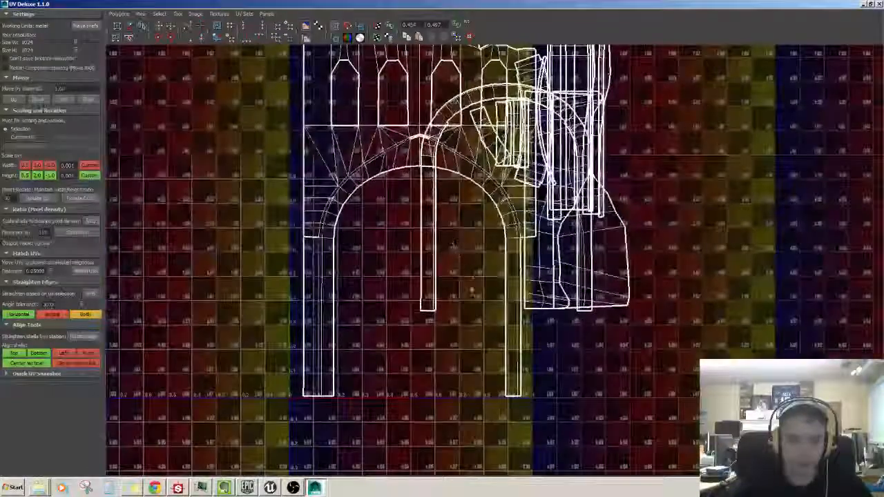
{"action": "middle_click_drag", "start_coordinate": [472, 290], "coordinate": [514, 238], "text": "alt"}
Select the entire UV shell of the large arched wall with the window openings
{"action": "middle_click_drag", "start_coordinate": [518, 139], "coordinate": [467, 424], "text": "alt"}
{"action": "left_click_drag", "start_coordinate": [304, 175], "coordinate": [338, 97]}
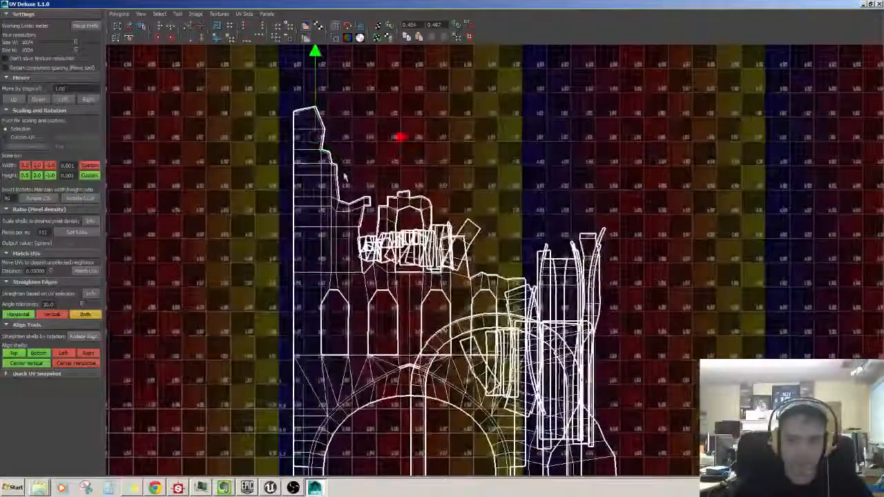
{"action": "right_click_drag", "start_coordinate": [332, 151], "coordinate": [332, 186], "text": "ctrl"}
{"action": "middle_click_drag", "start_coordinate": [332, 186], "coordinate": [327, 113], "text": "alt"}
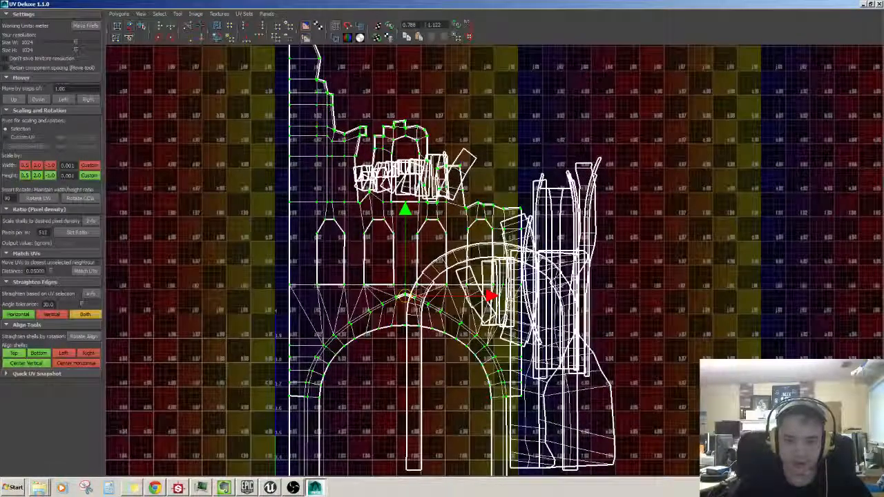
Minimize UV Deluxe and examine the template pattern and seams around the arch, pillars and window sills
{"action": "left_click", "coordinate": [864, 5]}
{"action": "right_click_drag", "start_coordinate": [585, 257], "coordinate": [641, 231], "text": "alt"}
{"action": "middle_click_drag", "start_coordinate": [641, 231], "coordinate": [639, 134], "text": "alt"}
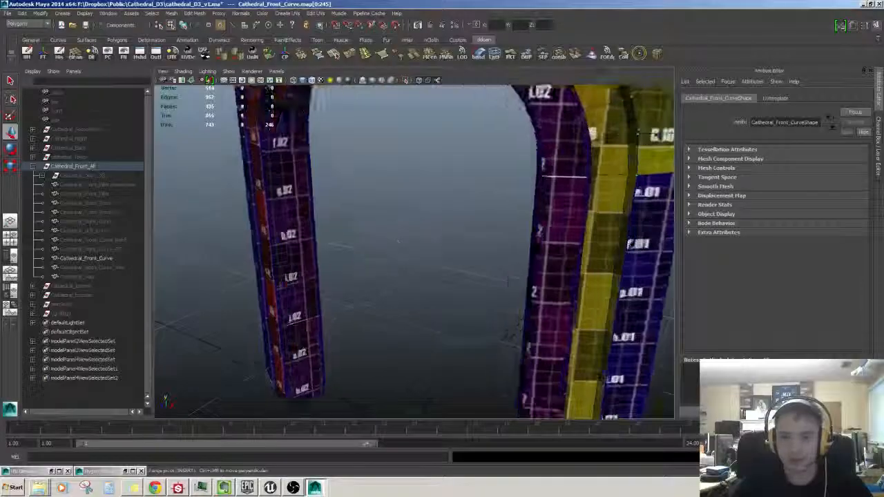
{"action": "left_click_drag", "start_coordinate": [507, 280], "coordinate": [330, 247], "text": "alt"}
{"action": "left_click_drag", "start_coordinate": [345, 213], "coordinate": [324, 181], "text": "alt"}
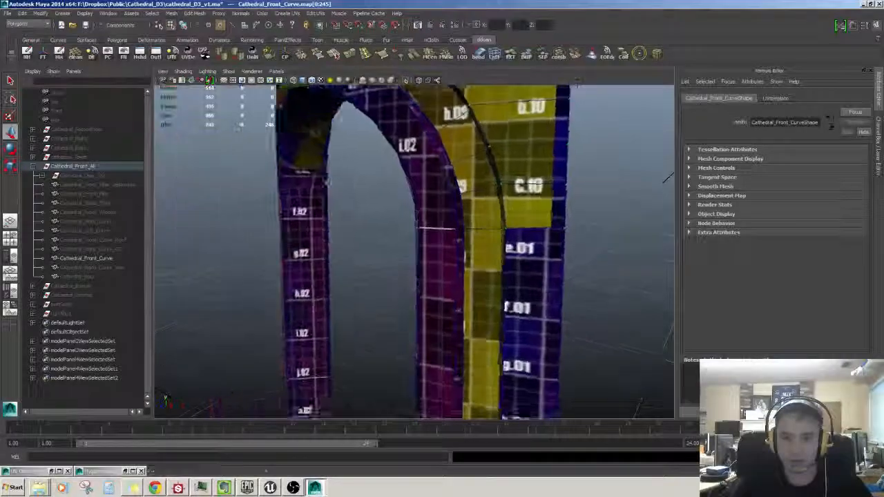
{"action": "scroll", "coordinate": [439, 219], "scroll_direction": "down", "scroll_amount": 5}
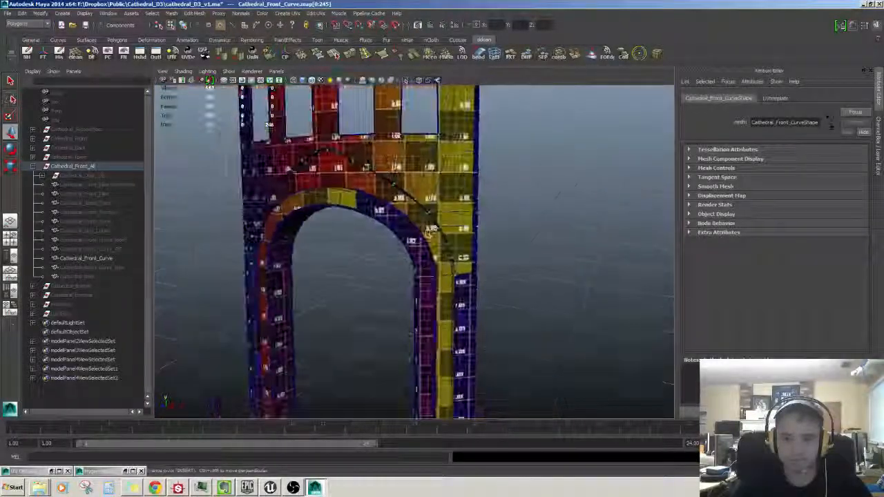
{"action": "mouse_move", "coordinate": [434, 269]}
{"action": "left_mouse_down", "text": "alt"}
{"action": "mouse_move", "coordinate": [476, 281]}
{"action": "mouse_move", "coordinate": [435, 271]}
{"action": "left_mouse_up", "text": "alt"}
{"action": "scroll", "coordinate": [436, 262], "scroll_direction": "up", "scroll_amount": 5}
{"action": "middle_click_drag", "start_coordinate": [311, 210], "coordinate": [383, 281], "text": "alt"}
{"action": "scroll", "coordinate": [412, 276], "scroll_direction": "down", "scroll_amount": 2}
{"action": "scroll", "coordinate": [412, 276], "scroll_direction": "up", "scroll_amount": 4}
{"action": "left_click_drag", "start_coordinate": [412, 276], "coordinate": [275, 247], "text": "alt"}
Switch Cathedral_Front_Curve to edge selection and select the horizontal edges between the window sills above the arch
{"action": "right_click_drag", "start_coordinate": [274, 247], "coordinate": [278, 240]}
{"action": "left_click", "coordinate": [277, 245]}
{"action": "left_click_drag", "start_coordinate": [453, 250], "coordinate": [367, 214], "text": "alt"}
{"action": "left_click", "coordinate": [367, 200], "text": "shift"}
{"action": "left_click_drag", "start_coordinate": [576, 258], "coordinate": [499, 254], "text": "alt"}
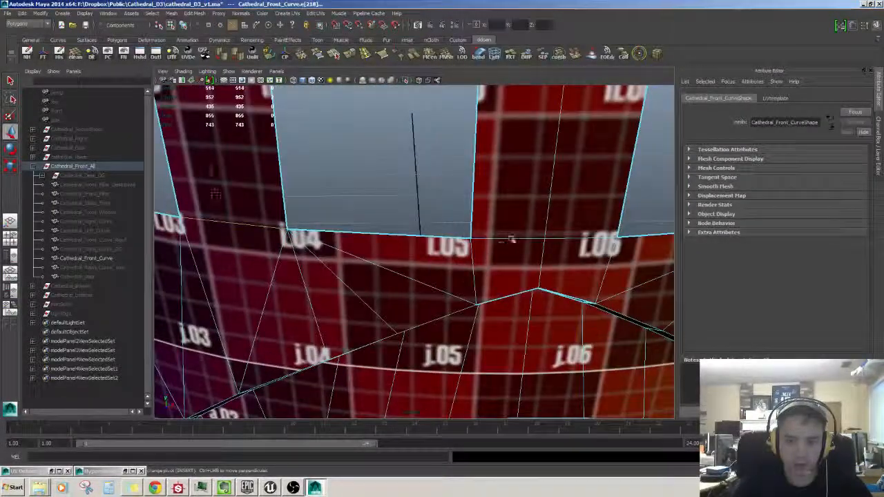
Cut the UVs along the row of horizontal edges beneath the front wall's window openings
{"action": "left_click_drag", "start_coordinate": [612, 284], "coordinate": [548, 245], "text": "alt"}
{"action": "left_click", "coordinate": [518, 240], "text": "shift"}
{"action": "scroll", "coordinate": [518, 240], "scroll_direction": "down", "scroll_amount": 6}
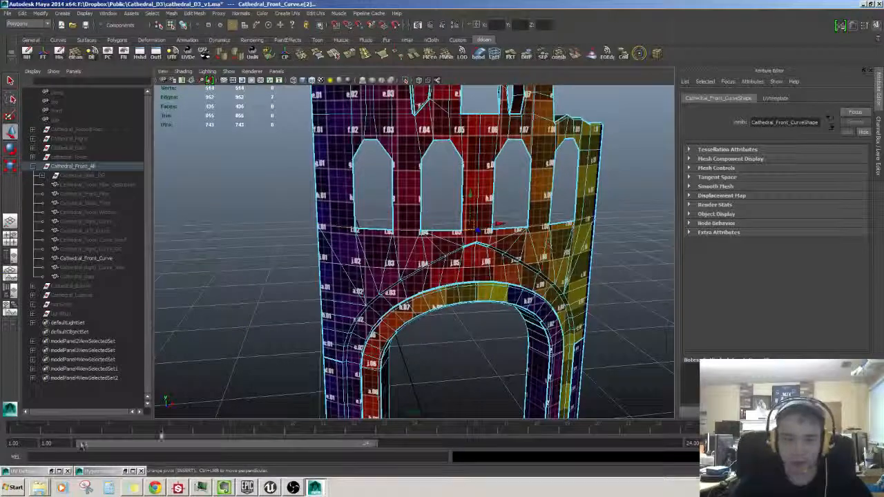
{"action": "left_click", "coordinate": [27, 472]}
{"action": "left_click", "coordinate": [26, 473]}
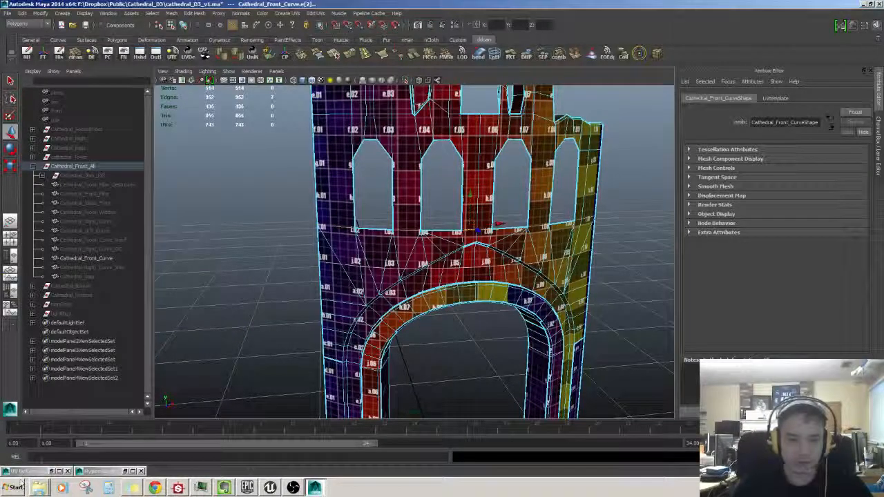
{"action": "double_click", "coordinate": [31, 473]}
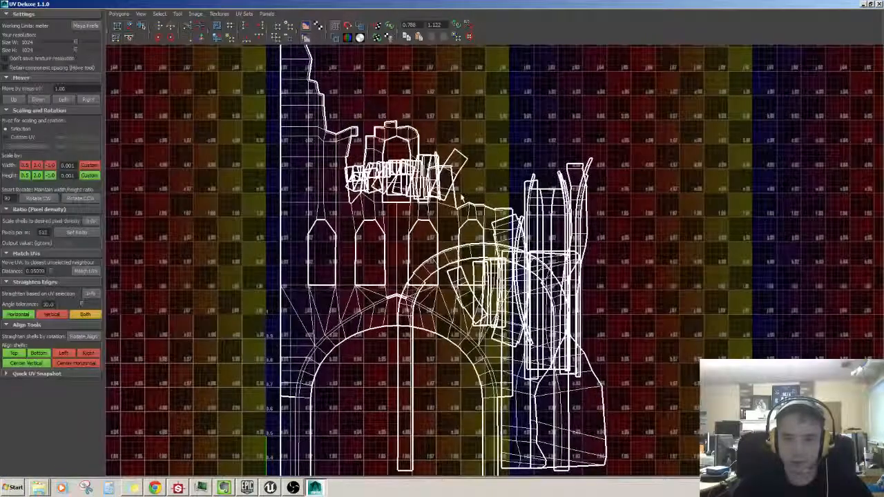
{"action": "middle_click_drag", "start_coordinate": [412, 254], "coordinate": [462, 267], "text": "alt"}
Move the upper wall's UV shell with the window openings into the empty space to the right of all other shells
{"action": "left_click", "coordinate": [333, 197]}
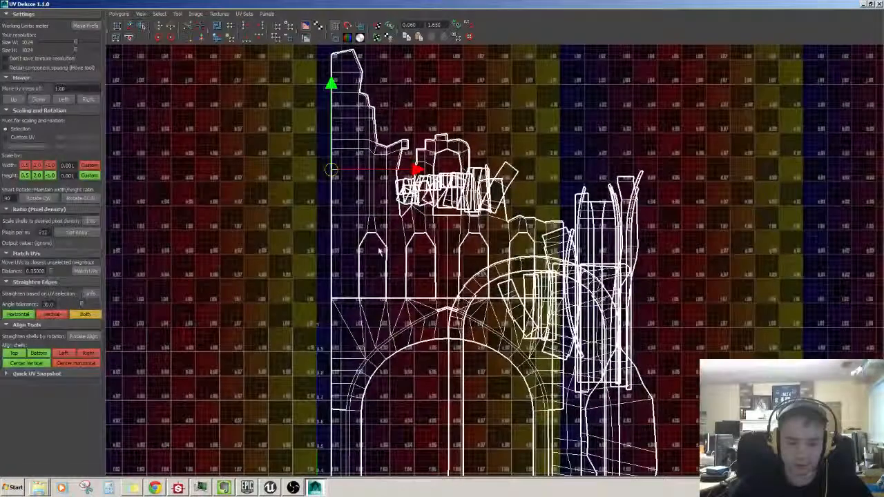
{"action": "right_click_drag", "start_coordinate": [394, 194], "coordinate": [509, 169], "text": "ctrl"}
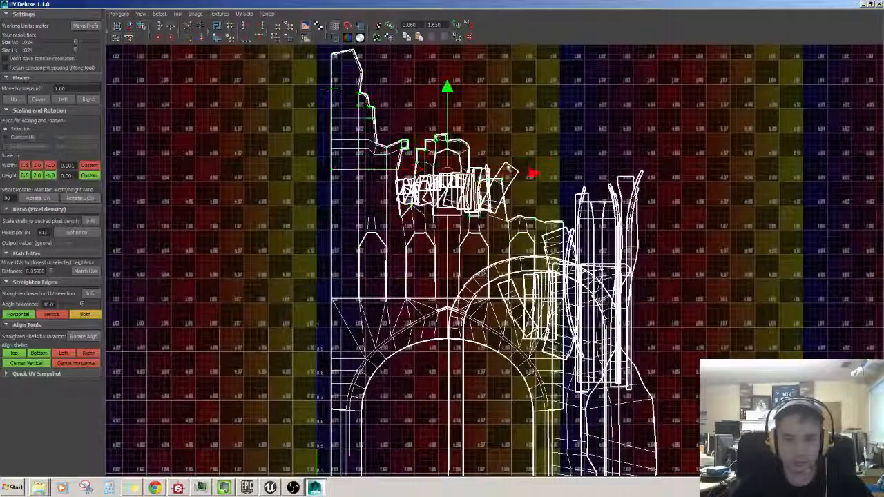
{"action": "left_click_drag", "start_coordinate": [533, 173], "coordinate": [752, 173]}
{"action": "middle_click_drag", "start_coordinate": [752, 173], "coordinate": [498, 195], "text": "alt"}
{"action": "left_click_drag", "start_coordinate": [410, 195], "coordinate": [507, 174]}
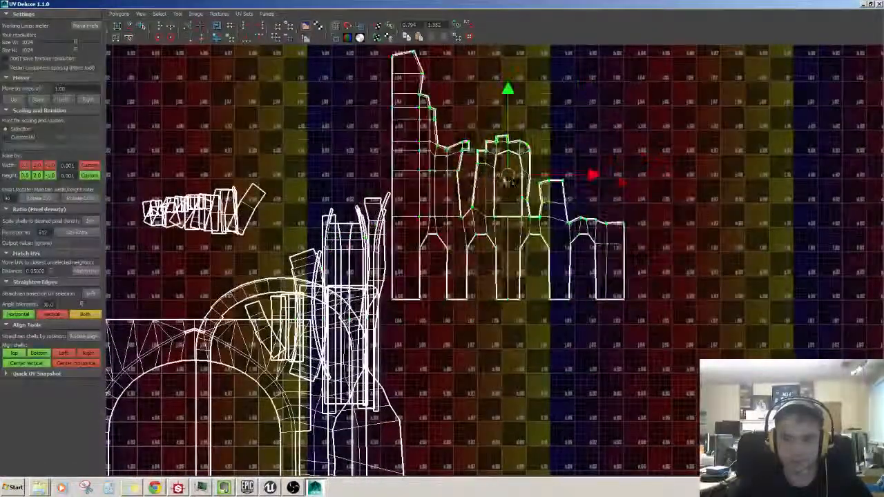
{"action": "middle_click_drag", "start_coordinate": [507, 174], "coordinate": [509, 206], "text": "alt"}
{"action": "right_click_drag", "start_coordinate": [509, 206], "coordinate": [518, 233], "text": "alt"}
{"action": "left_click_drag", "start_coordinate": [511, 192], "coordinate": [555, 153]}
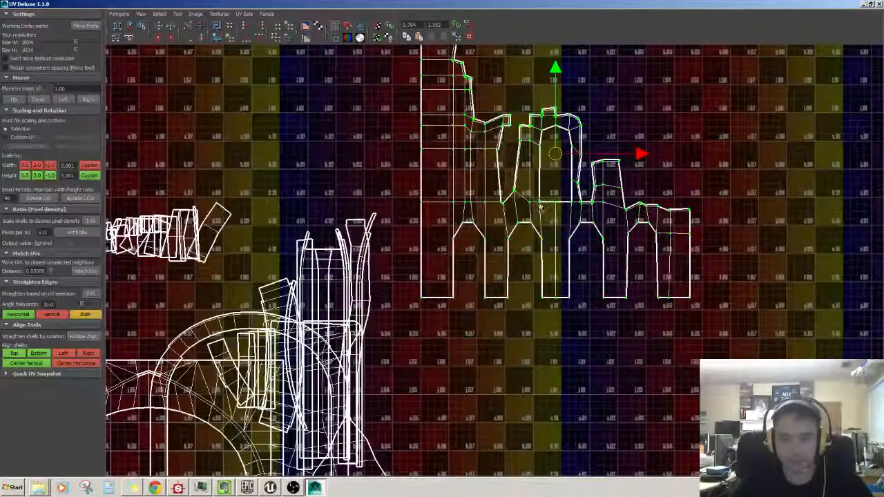
Move the lower arch wall's UV shell to the left, clear of the curved arch strip and the other overlapping shells
{"action": "middle_click_drag", "start_coordinate": [225, 324], "coordinate": [470, 133], "text": "alt"}
{"action": "left_click_drag", "start_coordinate": [398, 328], "coordinate": [290, 304]}
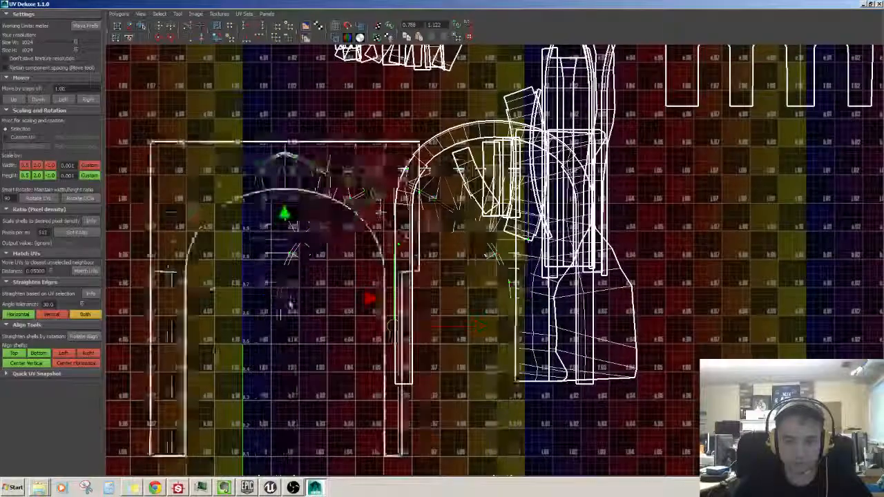
{"action": "middle_click_drag", "start_coordinate": [281, 313], "coordinate": [399, 237], "text": "alt"}
{"action": "left_click_drag", "start_coordinate": [403, 226], "coordinate": [355, 249]}
{"action": "middle_click_drag", "start_coordinate": [354, 246], "coordinate": [369, 270], "text": "alt"}
{"action": "right_click_drag", "start_coordinate": [369, 269], "coordinate": [371, 268], "text": "alt"}
{"action": "middle_click_drag", "start_coordinate": [371, 268], "coordinate": [363, 278], "text": "alt"}
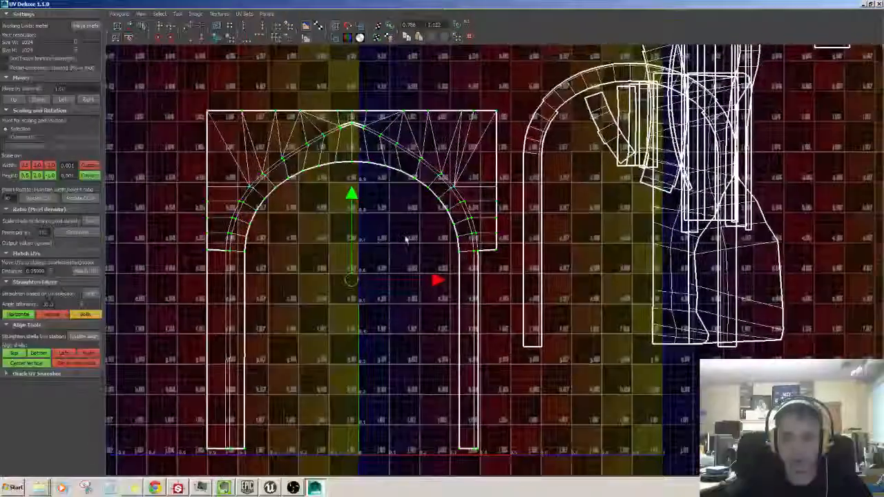
{"action": "middle_click_drag", "start_coordinate": [499, 255], "coordinate": [497, 205], "text": "alt"}
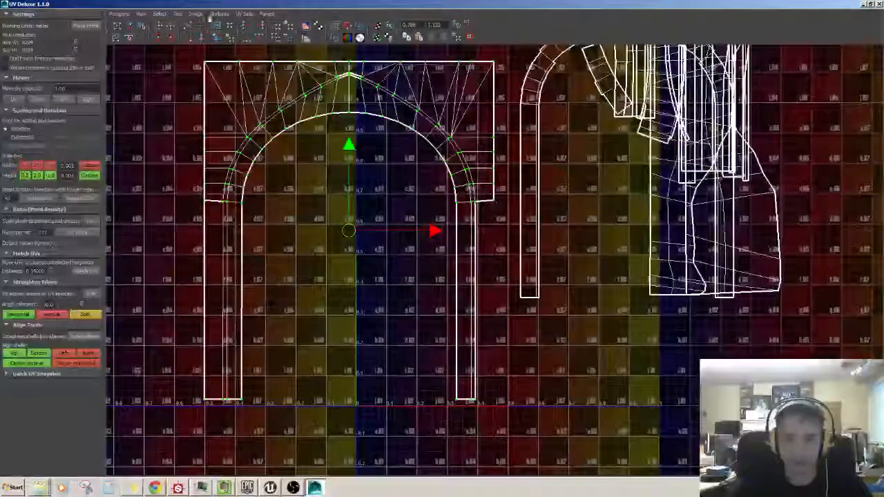
Move and sew the detached right pier strip to the arch wall along its top edge and inner vertical edge
{"action": "left_click", "coordinate": [863, 5]}
{"action": "scroll", "coordinate": [436, 326], "scroll_direction": "up", "scroll_amount": 3}
{"action": "middle_click_drag", "start_coordinate": [436, 325], "coordinate": [385, 239], "text": "alt"}
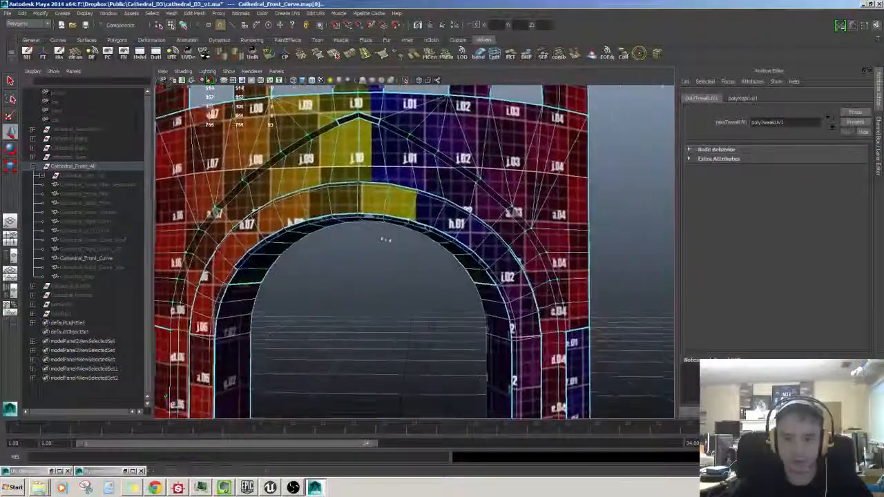
{"action": "left_click_drag", "start_coordinate": [384, 239], "coordinate": [421, 294], "text": "alt"}
{"action": "middle_click_drag", "start_coordinate": [420, 294], "coordinate": [382, 128], "text": "alt"}
{"action": "left_click_drag", "start_coordinate": [382, 128], "coordinate": [417, 203], "text": "alt"}
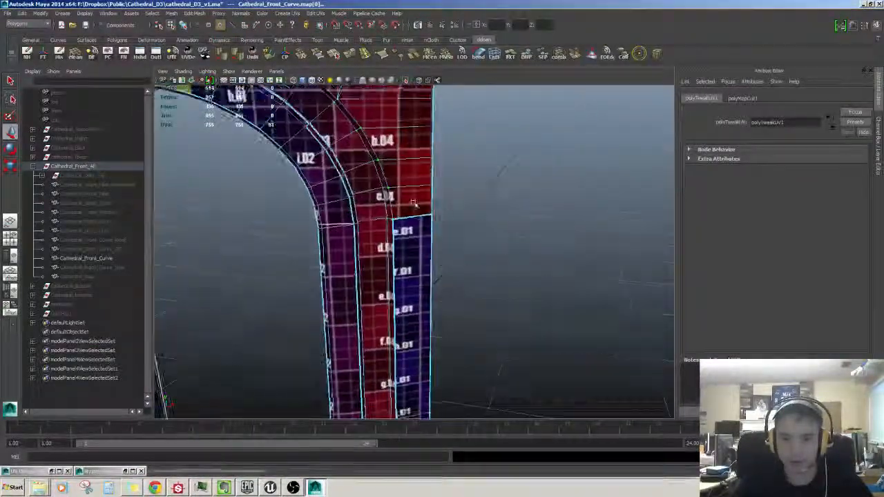
{"action": "right_click_drag", "start_coordinate": [417, 203], "coordinate": [417, 176]}
{"action": "left_click", "coordinate": [410, 217]}
{"action": "left_click", "coordinate": [394, 238], "text": "shift"}
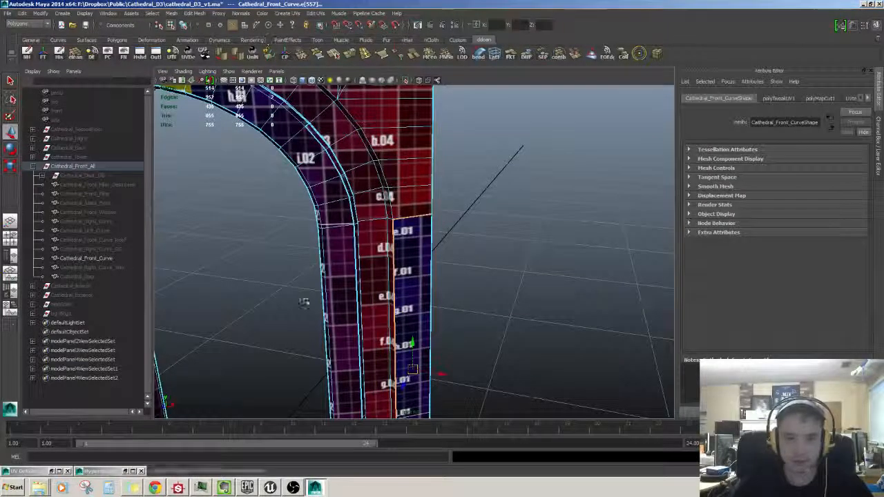
{"action": "double_click", "coordinate": [22, 473]}
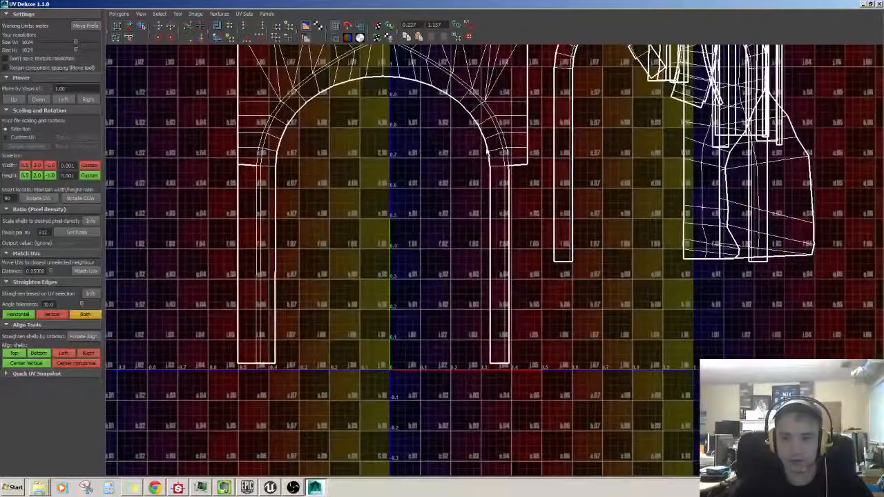
{"action": "left_click", "coordinate": [201, 37]}
Examine the UVs at the corner where the right pier strip joins the arch wall
{"action": "middle_click_drag", "start_coordinate": [320, 251], "coordinate": [310, 319], "text": "alt"}
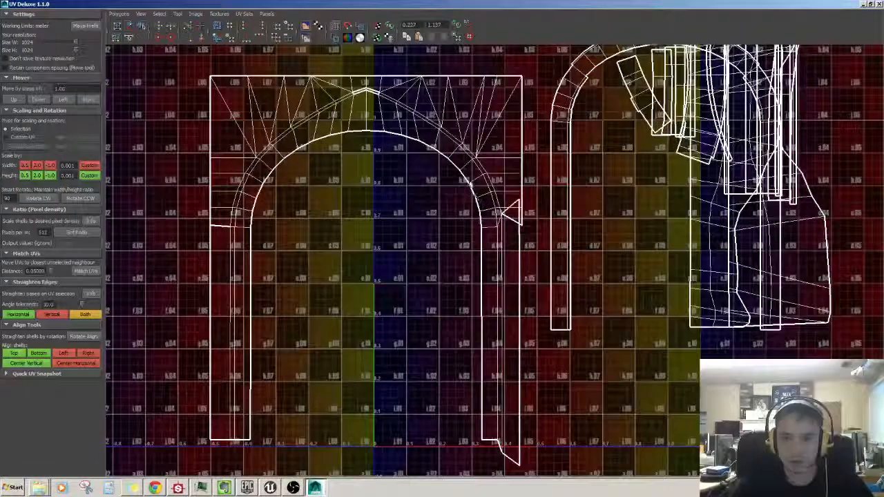
{"action": "scroll", "coordinate": [484, 205], "scroll_direction": "up", "scroll_amount": 1}
{"action": "middle_click_drag", "start_coordinate": [484, 205], "coordinate": [451, 232], "text": "alt"}
{"action": "scroll", "coordinate": [451, 231], "scroll_direction": "up", "scroll_amount": 5}
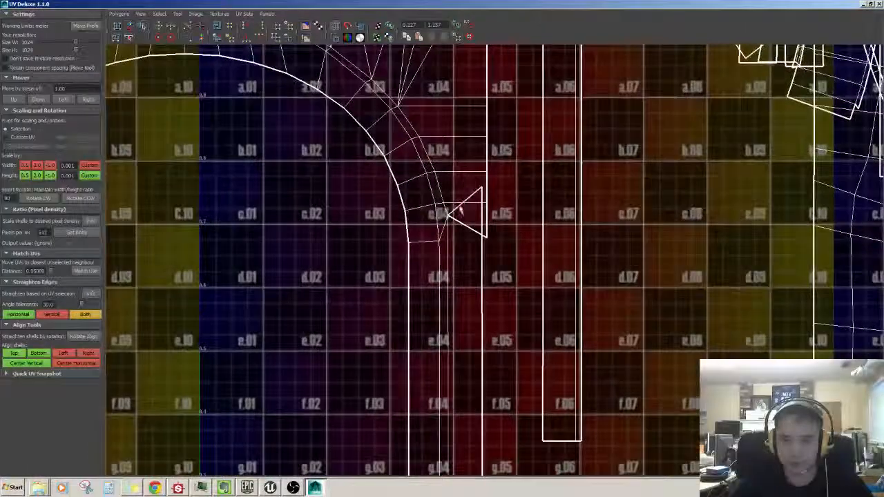
{"action": "scroll", "coordinate": [473, 246], "scroll_direction": "up", "scroll_amount": 4}
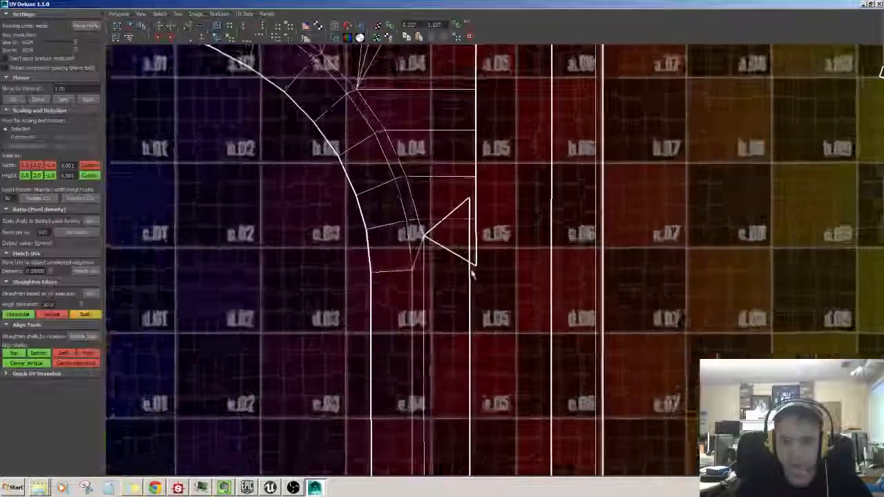
{"action": "middle_click_drag", "start_coordinate": [559, 131], "coordinate": [567, 151], "text": "alt"}
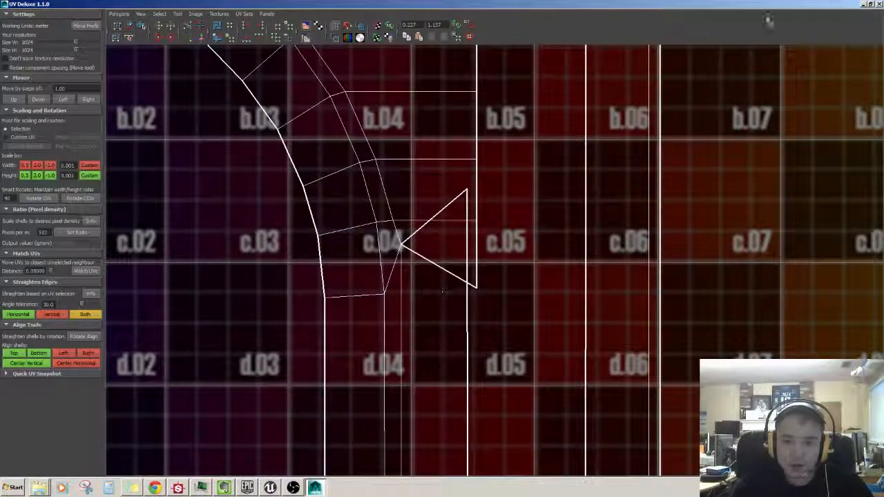
{"action": "left_click", "coordinate": [862, 5]}
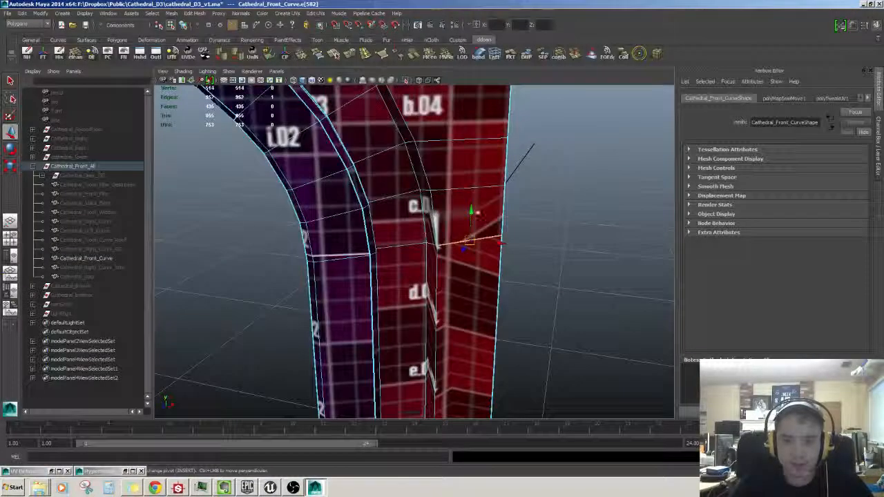
Merge the duplicate mesh vertices at the inner and outer ends of the right pier's top seam edge
{"action": "right_click_drag", "start_coordinate": [467, 193], "coordinate": [435, 195]}
{"action": "left_click", "coordinate": [439, 246]}
{"action": "left_click_drag", "start_coordinate": [442, 247], "coordinate": [532, 281], "text": "alt"}
{"action": "right_click_drag", "start_coordinate": [532, 280], "coordinate": [558, 275], "text": "alt"}
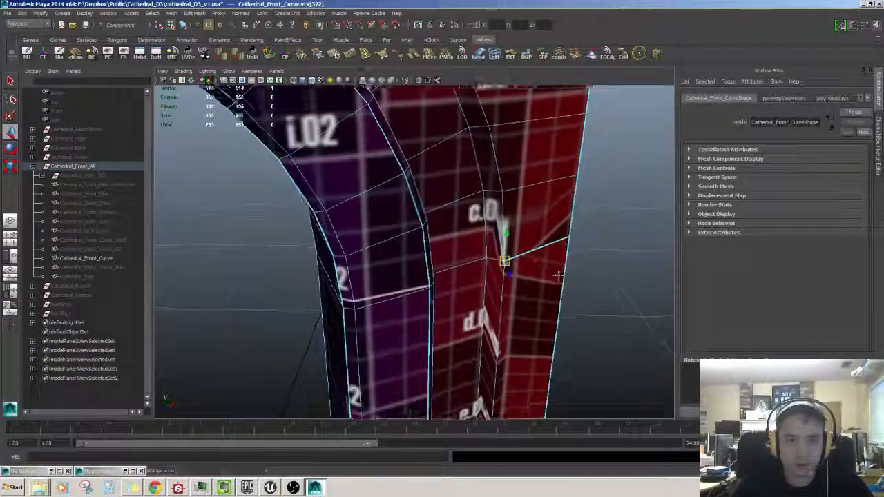
{"action": "middle_click_drag", "start_coordinate": [558, 276], "coordinate": [554, 281], "text": "alt"}
{"action": "left_click_drag", "start_coordinate": [550, 225], "coordinate": [589, 255]}
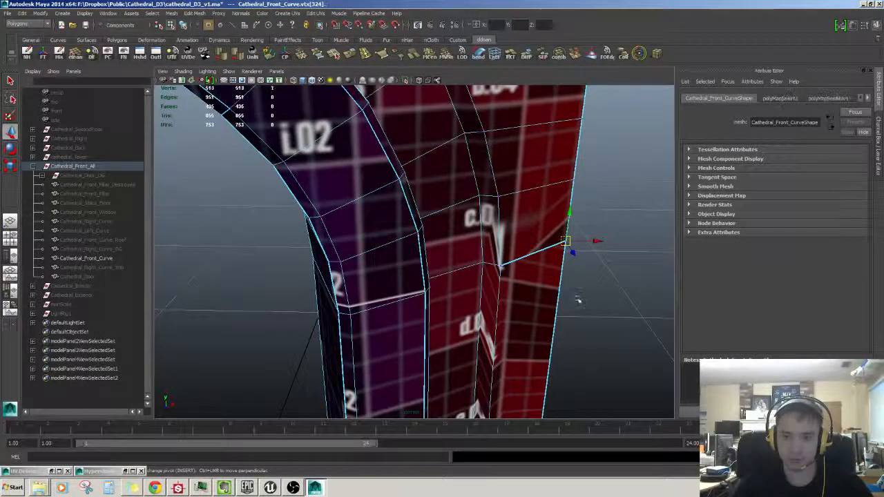
{"action": "key", "text": "g"}
Sew the UVs along the right pier's top seam edge to close the split with the arch wall
{"action": "left_click_drag", "start_coordinate": [579, 300], "coordinate": [569, 291], "text": "alt"}
{"action": "right_click_drag", "start_coordinate": [525, 183], "coordinate": [524, 162]}
{"action": "left_click", "coordinate": [523, 217]}
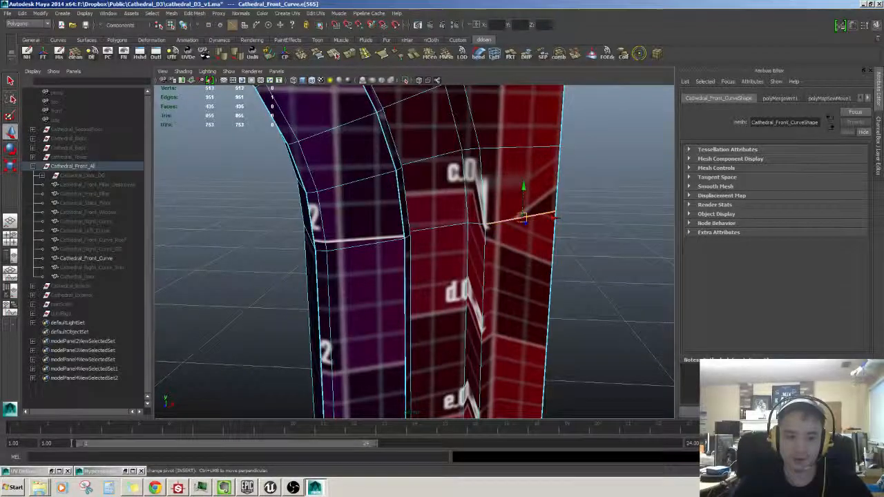
{"action": "middle_click_drag", "start_coordinate": [388, 255], "coordinate": [387, 270], "text": "alt"}
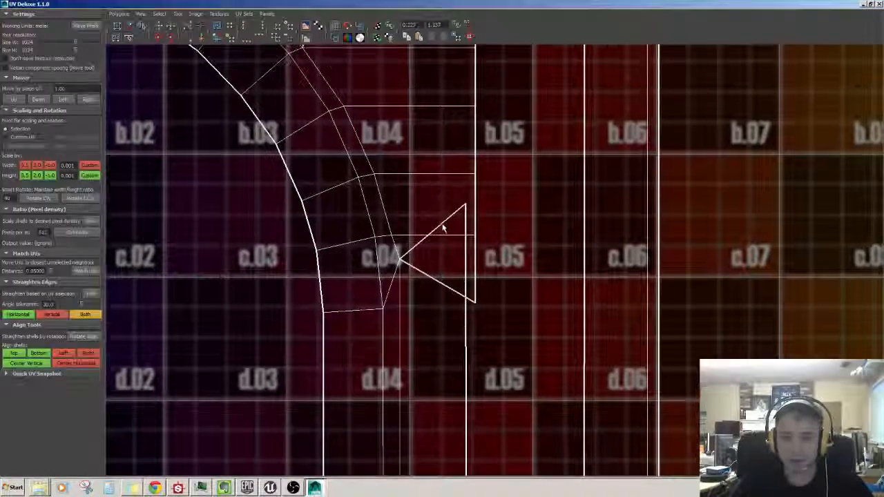
{"action": "key", "text": "ctrl+z"}
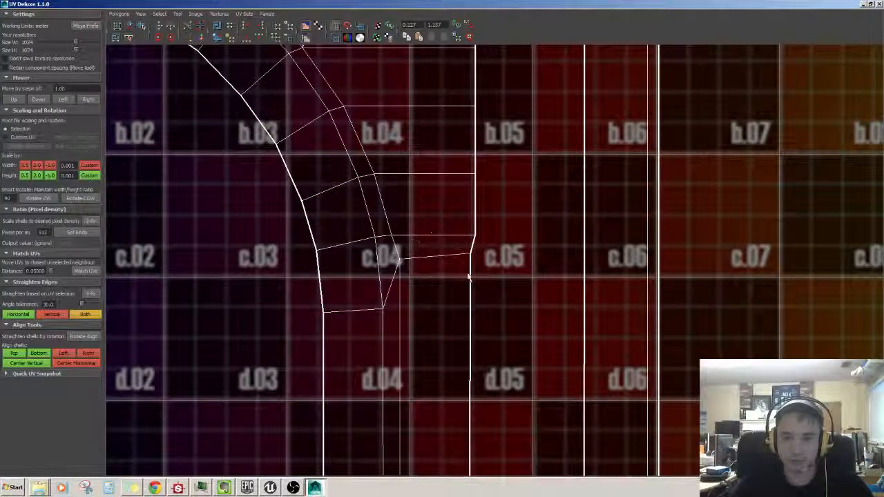
Inspect the left pier's seam in the UV layout and select the UV at its outer corner
{"action": "scroll", "coordinate": [470, 248], "scroll_direction": "down", "scroll_amount": 2}
{"action": "middle_click_drag", "start_coordinate": [314, 337], "coordinate": [488, 333], "text": "alt"}
{"action": "scroll", "coordinate": [488, 333], "scroll_direction": "down", "scroll_amount": 5}
{"action": "middle_click_drag", "start_coordinate": [302, 318], "coordinate": [349, 295], "text": "alt"}
{"action": "middle_click_drag", "start_coordinate": [322, 255], "coordinate": [444, 260], "text": "alt"}
{"action": "scroll", "coordinate": [442, 259], "scroll_direction": "up", "scroll_amount": 1}
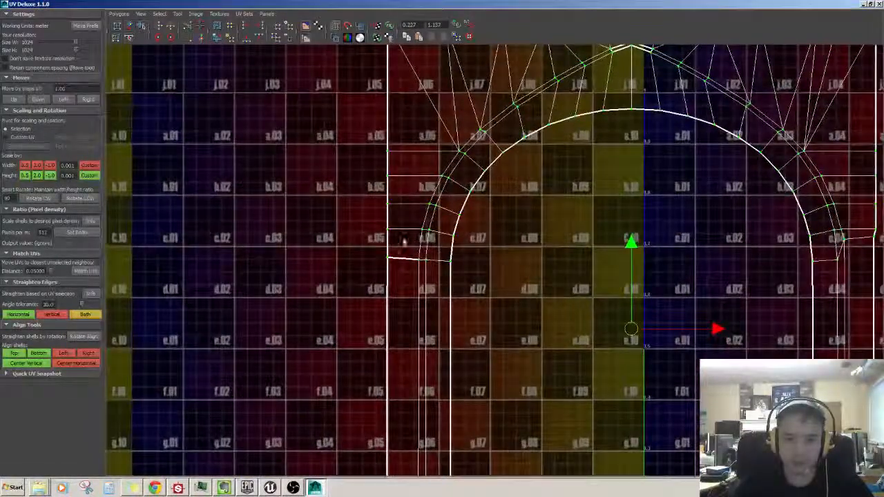
{"action": "left_click_drag", "start_coordinate": [345, 248], "coordinate": [391, 274]}
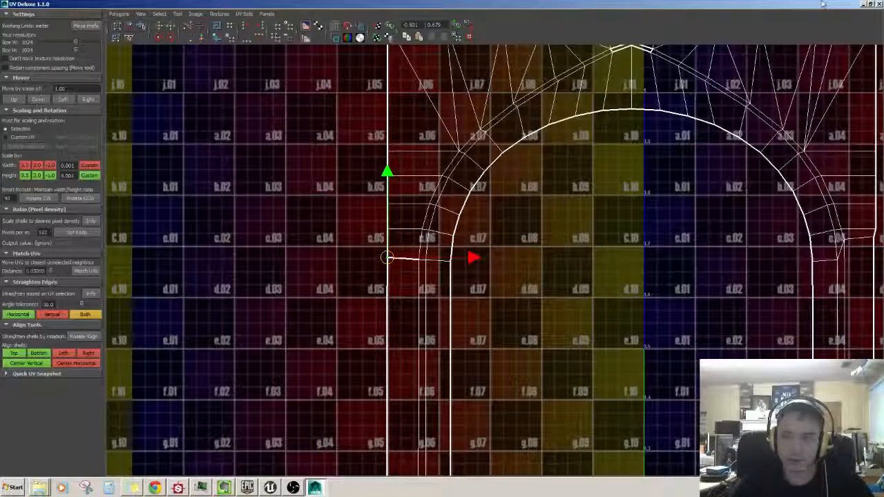
{"action": "left_click", "coordinate": [864, 4]}
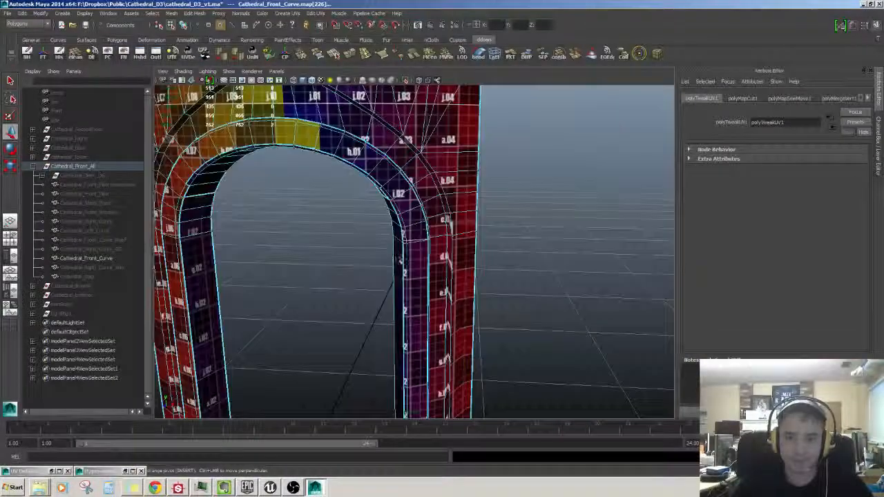
Merge the duplicate mesh vertices at the outer end of the left pier's seam edge
{"action": "left_click", "coordinate": [446, 239]}
{"action": "scroll", "coordinate": [453, 245], "scroll_direction": "down", "scroll_amount": 8}
{"action": "middle_click_drag", "start_coordinate": [454, 247], "coordinate": [415, 199], "text": "alt"}
{"action": "scroll", "coordinate": [339, 288], "scroll_direction": "up", "scroll_amount": 4}
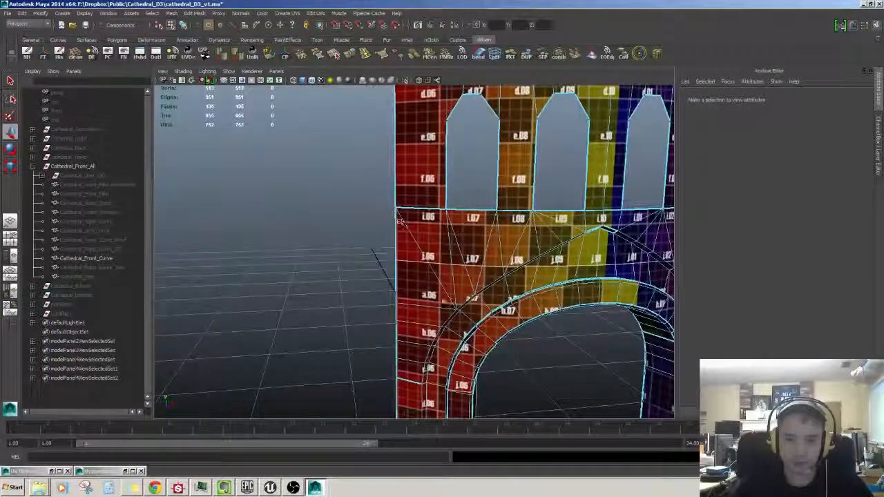
{"action": "left_click_drag", "start_coordinate": [400, 222], "coordinate": [403, 181], "text": "alt"}
{"action": "scroll", "coordinate": [403, 181], "scroll_direction": "up", "scroll_amount": 2}
{"action": "left_click_drag", "start_coordinate": [392, 330], "coordinate": [407, 315]}
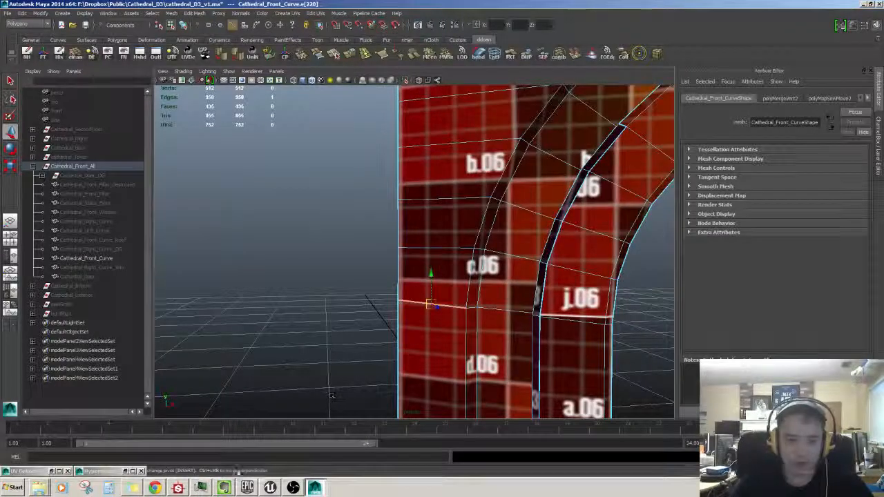
Sew the UVs along the left pier's horizontal seam edge to the arch wall
{"action": "left_click", "coordinate": [59, 472]}
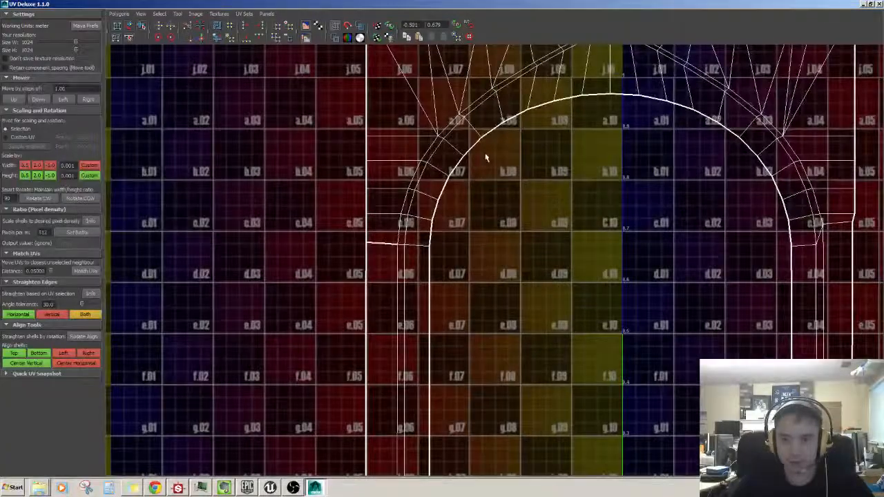
{"action": "scroll", "coordinate": [486, 157], "scroll_direction": "down", "scroll_amount": 3}
{"action": "middle_click_drag", "start_coordinate": [531, 225], "coordinate": [473, 267], "text": "alt"}
Unfold the whole arch wall UV shell with unselected UVs pinned, no unfold constraint and 5000 maximum iterations
{"action": "key", "text": "w"}
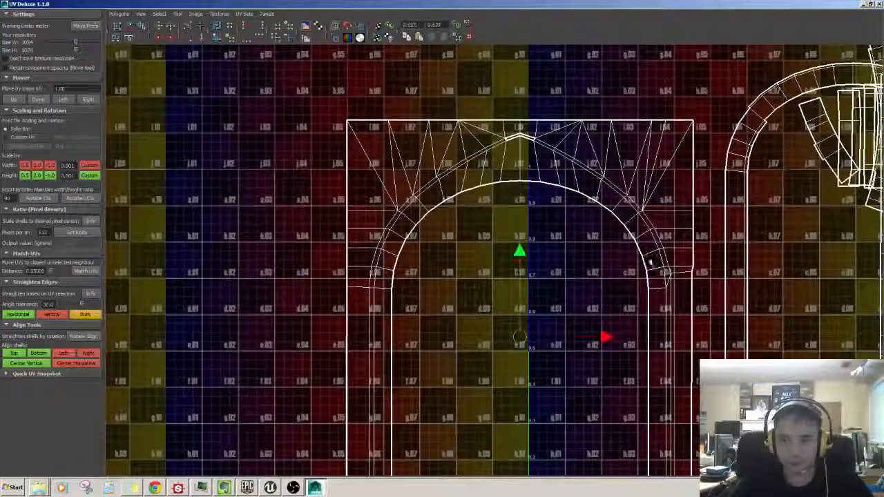
{"action": "middle_click_drag", "start_coordinate": [651, 262], "coordinate": [609, 228], "text": "alt"}
{"action": "right_click_drag", "start_coordinate": [579, 181], "coordinate": [575, 276], "text": "shift"}
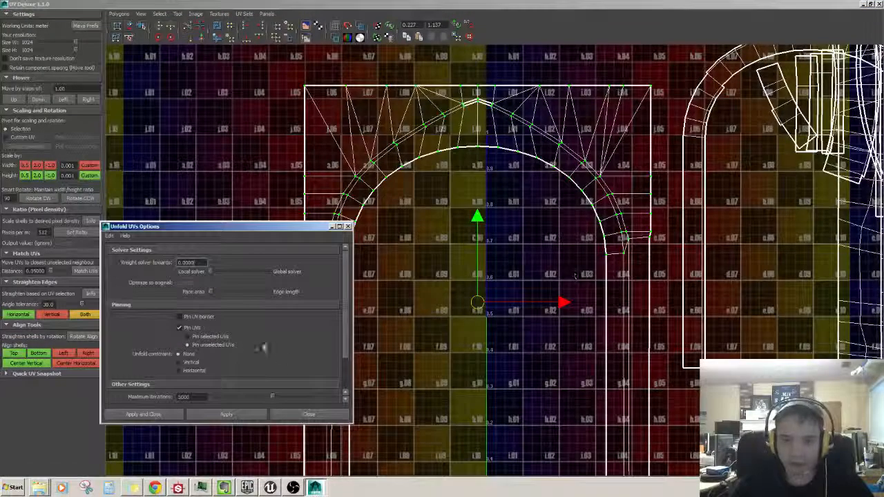
{"action": "left_click", "coordinate": [219, 414]}
{"action": "middle_click_drag", "start_coordinate": [536, 321], "coordinate": [491, 284], "text": "alt"}
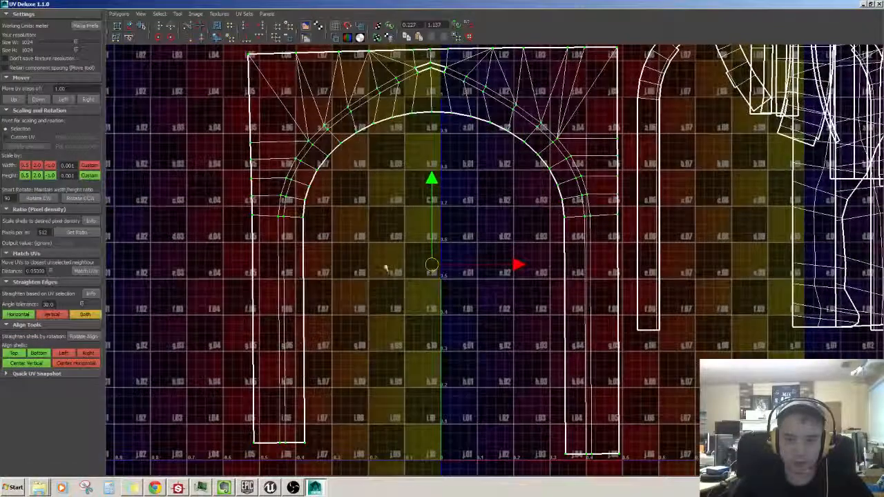
Inspect the unfolded arch wall shell, from its piers up to the open seam at the arch's pointed peak
{"action": "scroll", "coordinate": [395, 236], "scroll_direction": "down", "scroll_amount": 1}
{"action": "middle_click_drag", "start_coordinate": [402, 249], "coordinate": [392, 299], "text": "alt"}
{"action": "middle_click_drag", "start_coordinate": [367, 204], "coordinate": [361, 231], "text": "alt"}
{"action": "key", "text": "ctrl+z"}
{"action": "middle_click_drag", "start_coordinate": [398, 178], "coordinate": [396, 119], "text": "alt"}
{"action": "key", "text": "ctrl+z"}
{"action": "middle_click_drag", "start_coordinate": [443, 284], "coordinate": [426, 265], "text": "alt"}
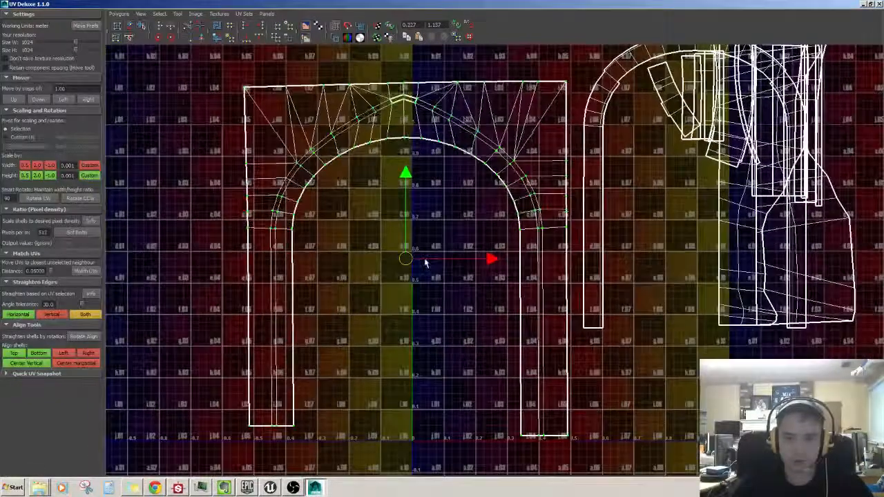
{"action": "middle_click_drag", "start_coordinate": [437, 215], "coordinate": [436, 260], "text": "alt"}
{"action": "scroll", "coordinate": [421, 180], "scroll_direction": "up", "scroll_amount": 4}
{"action": "middle_click_drag", "start_coordinate": [387, 131], "coordinate": [443, 276], "text": "alt"}
{"action": "scroll", "coordinate": [442, 273], "scroll_direction": "up", "scroll_amount": 2}
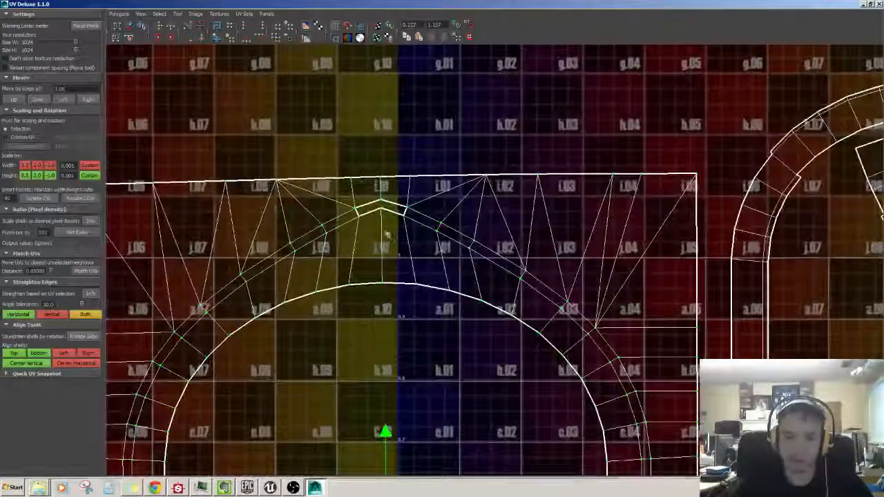
Select the UVs of the open seam at the arch's pointed peak and examine the matching faces on the model
{"action": "left_click_drag", "start_coordinate": [339, 186], "coordinate": [425, 233]}
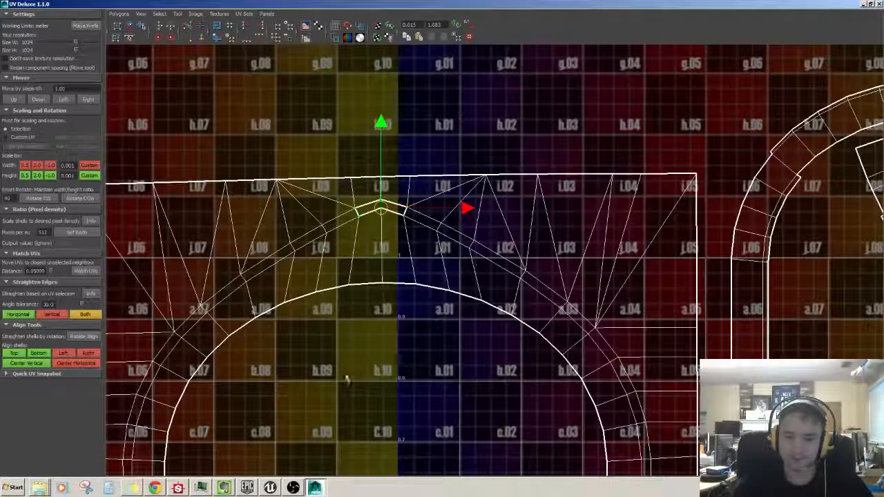
{"action": "left_click", "coordinate": [863, 5]}
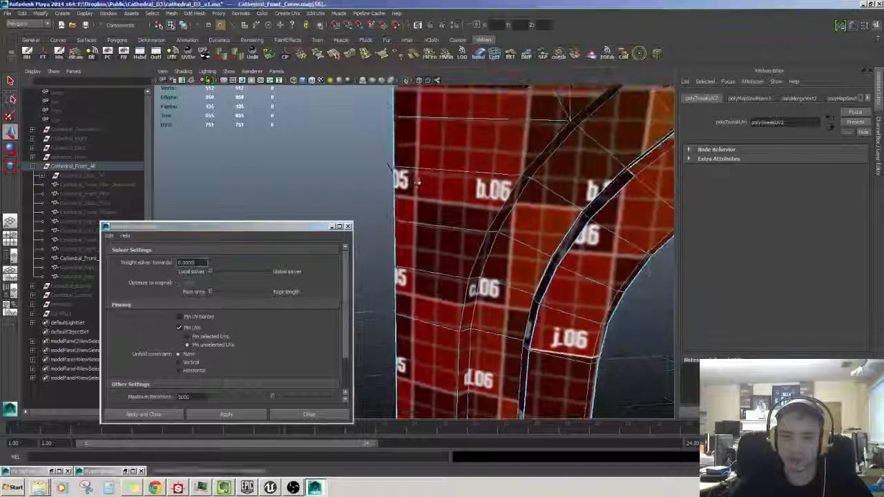
{"action": "middle_click_drag", "start_coordinate": [419, 182], "coordinate": [491, 184], "text": "alt"}
{"action": "scroll", "coordinate": [436, 215], "scroll_direction": "up", "scroll_amount": 4}
{"action": "left_click_drag", "start_coordinate": [437, 216], "coordinate": [493, 158], "text": "alt"}
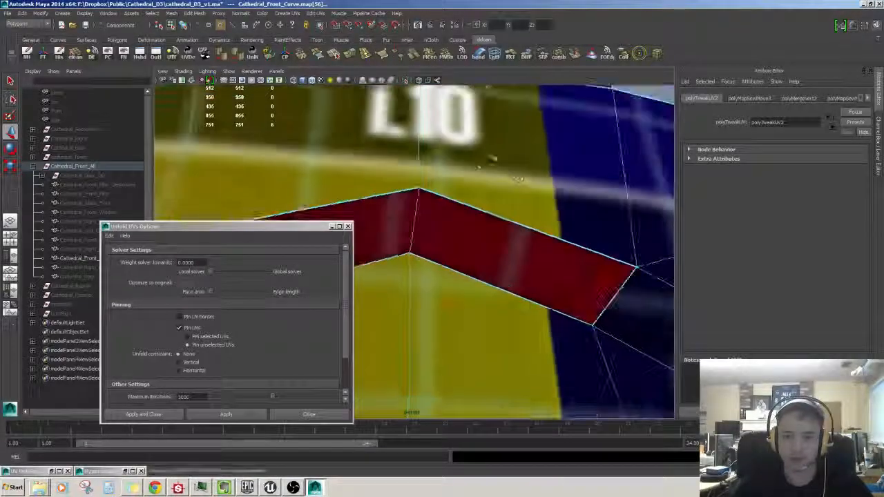
{"action": "scroll", "coordinate": [477, 175], "scroll_direction": "down", "scroll_amount": 5}
{"action": "scroll", "coordinate": [445, 207], "scroll_direction": "up", "scroll_amount": 5}
{"action": "scroll", "coordinate": [445, 207], "scroll_direction": "down", "scroll_amount": 3}
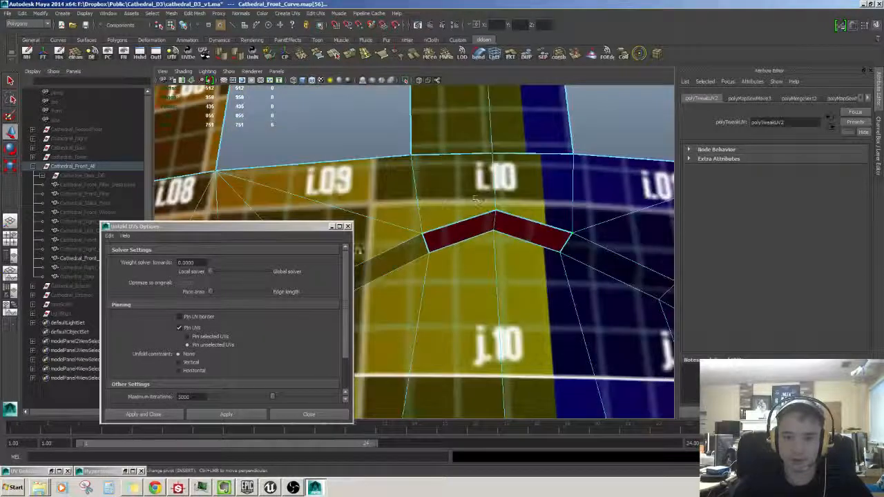
Close the Unfold UVs options and check the corner vertices of the open peak seam on the mesh
{"action": "left_click", "coordinate": [303, 415]}
{"action": "key", "text": "F10"}
{"action": "left_click", "coordinate": [430, 246]}
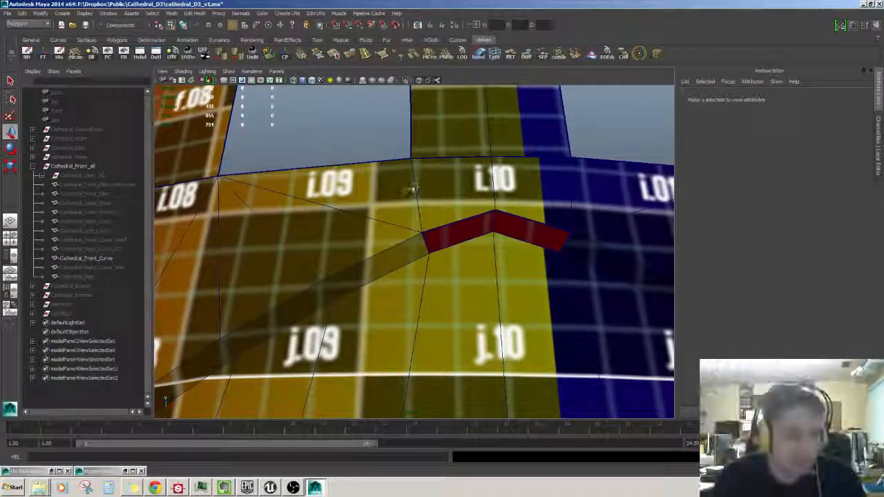
{"action": "key", "text": "F9"}
{"action": "left_click", "coordinate": [424, 233]}
{"action": "left_click_drag", "start_coordinate": [444, 253], "coordinate": [447, 238], "text": "alt"}
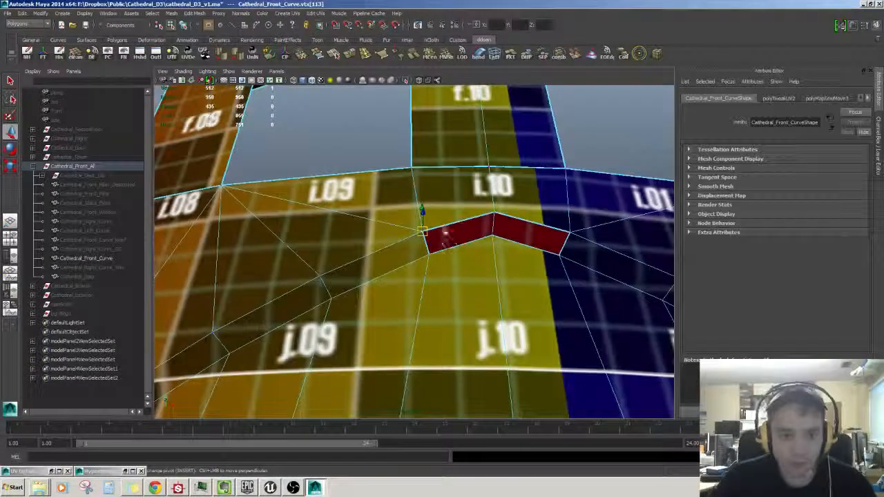
{"action": "middle_click_drag", "start_coordinate": [431, 247], "coordinate": [375, 221], "text": "alt"}
{"action": "left_click", "coordinate": [408, 185]}
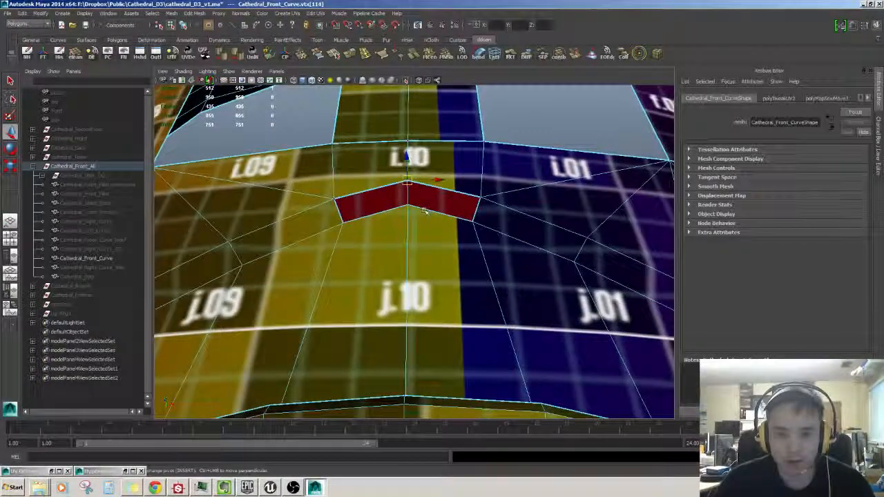
{"action": "left_click_drag", "start_coordinate": [423, 207], "coordinate": [464, 218], "text": "alt"}
{"action": "left_click_drag", "start_coordinate": [520, 237], "coordinate": [401, 210], "text": "alt"}
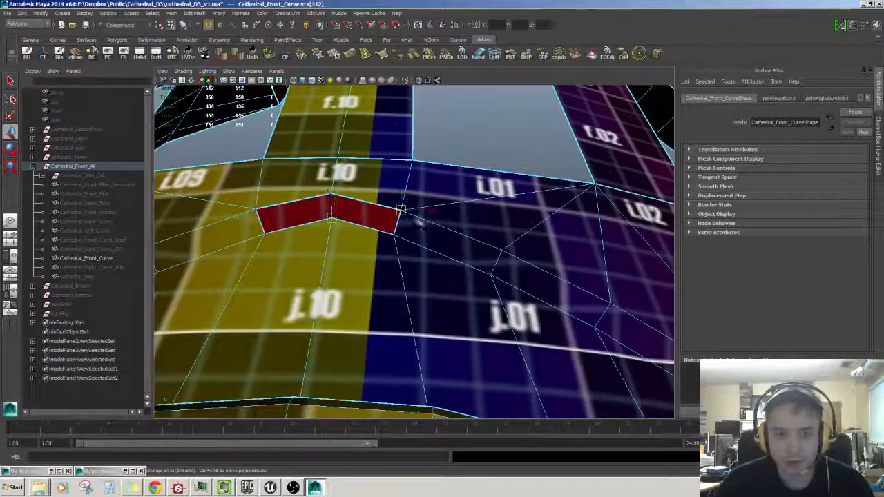
{"action": "left_click_drag", "start_coordinate": [410, 246], "coordinate": [414, 228], "text": "alt"}
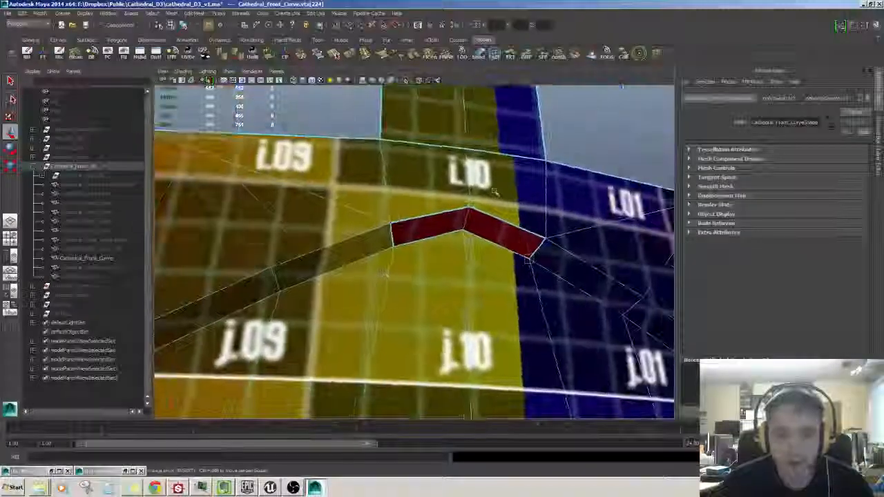
Select the border edges of the separated faces at the arch's peak and sew their UVs into the arch wall shell
{"action": "left_click", "coordinate": [423, 225]}
{"action": "left_click_drag", "start_coordinate": [518, 249], "coordinate": [462, 235], "text": "alt"}
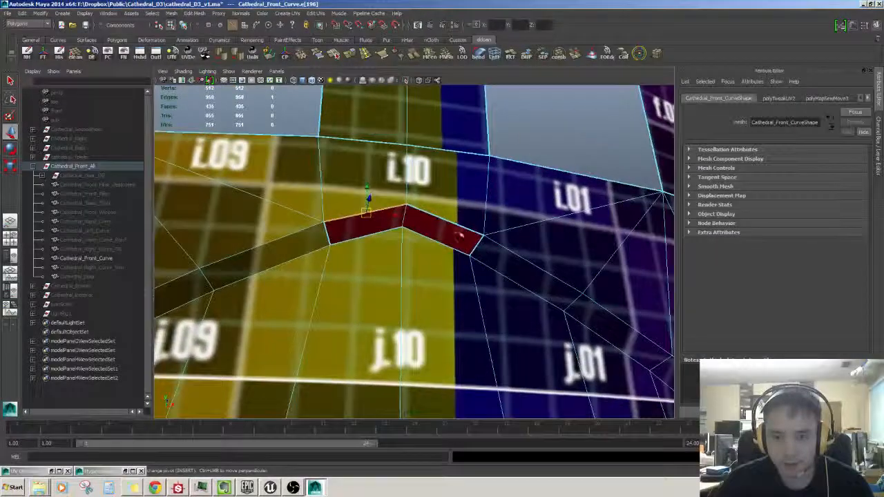
{"action": "scroll", "coordinate": [442, 250], "scroll_direction": "down", "scroll_amount": 5}
{"action": "scroll", "coordinate": [471, 253], "scroll_direction": "up", "scroll_amount": 4}
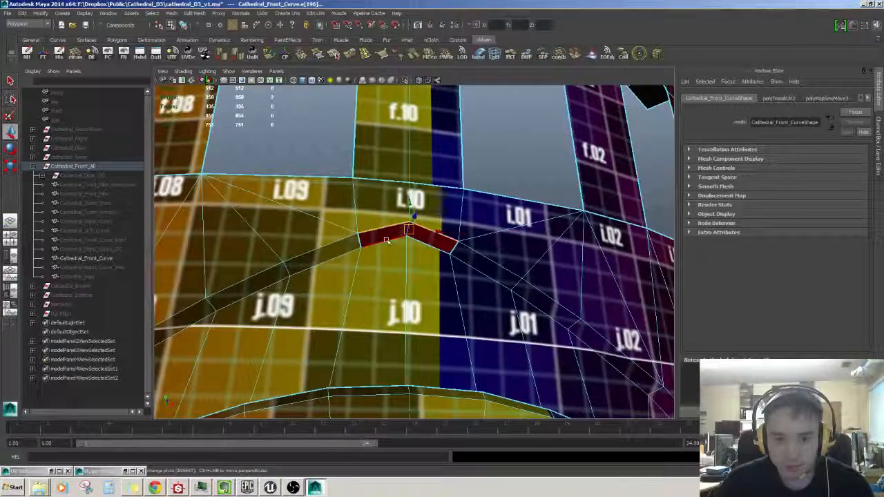
{"action": "left_click_drag", "start_coordinate": [481, 290], "coordinate": [460, 312], "text": "alt"}
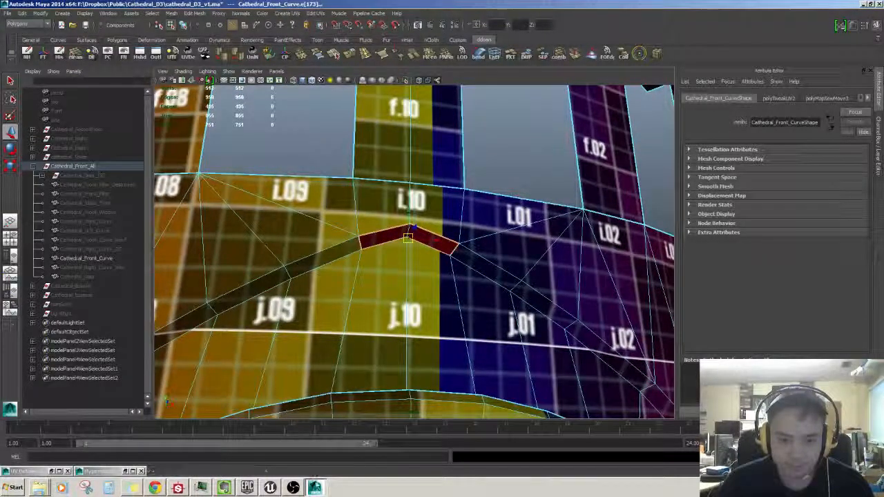
{"action": "double_click", "coordinate": [13, 471]}
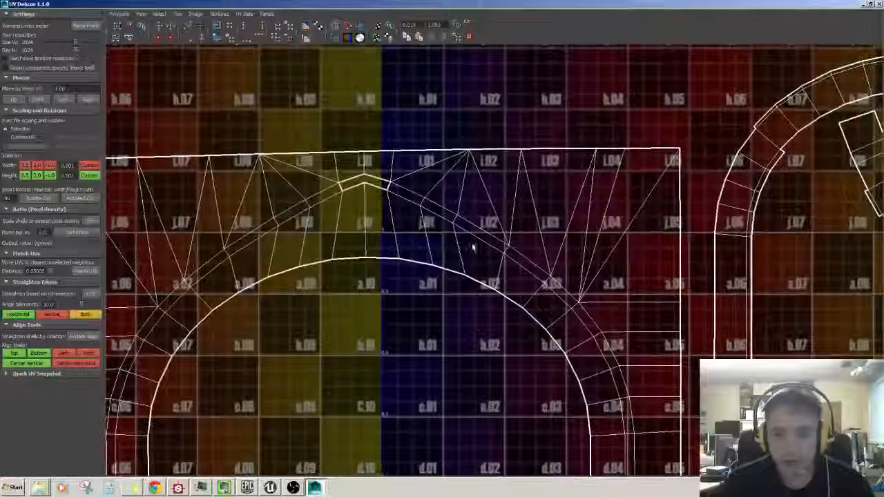
{"action": "middle_click_drag", "start_coordinate": [474, 246], "coordinate": [479, 201], "text": "alt"}
{"action": "right_click_drag", "start_coordinate": [476, 150], "coordinate": [495, 205]}
{"action": "scroll", "coordinate": [496, 205], "scroll_direction": "down", "scroll_amount": 1}
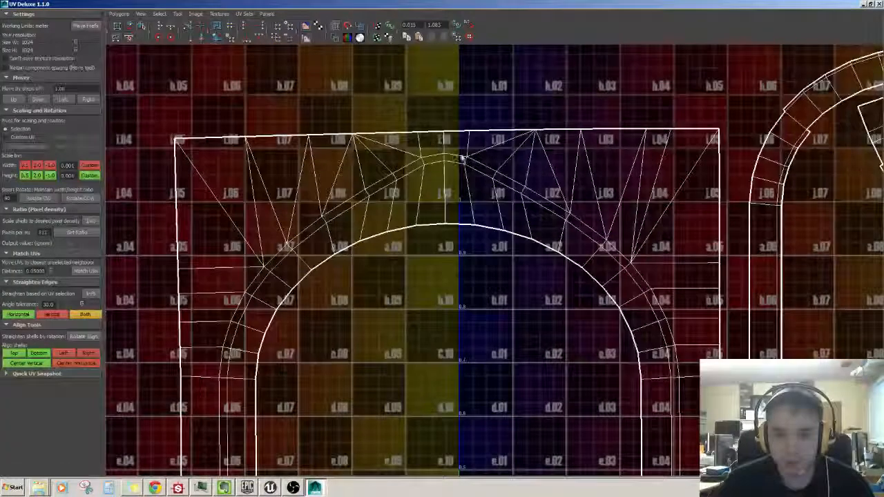
Check the complete arch wall shell, from the sewn peak down to both piers
{"action": "left_click_drag", "start_coordinate": [462, 158], "coordinate": [531, 265]}
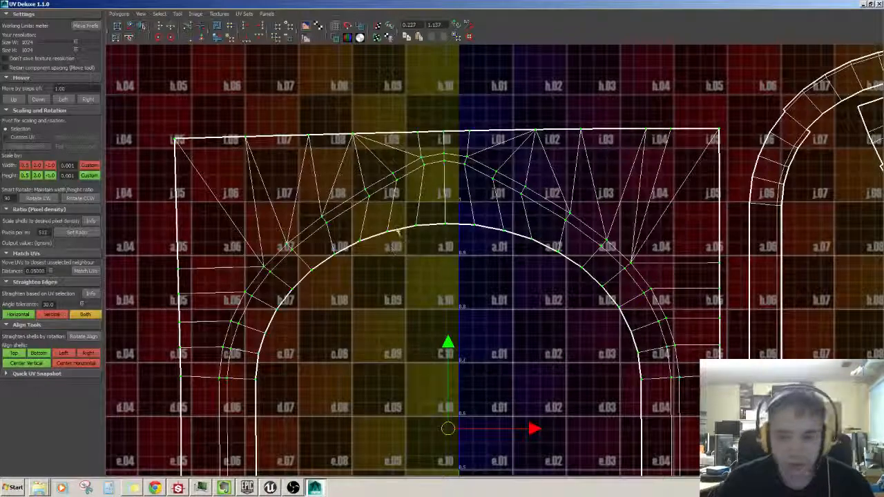
{"action": "scroll", "coordinate": [493, 268], "scroll_direction": "down", "scroll_amount": 2}
{"action": "middle_click_drag", "start_coordinate": [509, 333], "coordinate": [504, 246], "text": "alt"}
{"action": "left_click", "coordinate": [504, 310]}
{"action": "middle_click_drag", "start_coordinate": [466, 295], "coordinate": [451, 340], "text": "alt"}
{"action": "scroll", "coordinate": [459, 286], "scroll_direction": "down", "scroll_amount": 2}
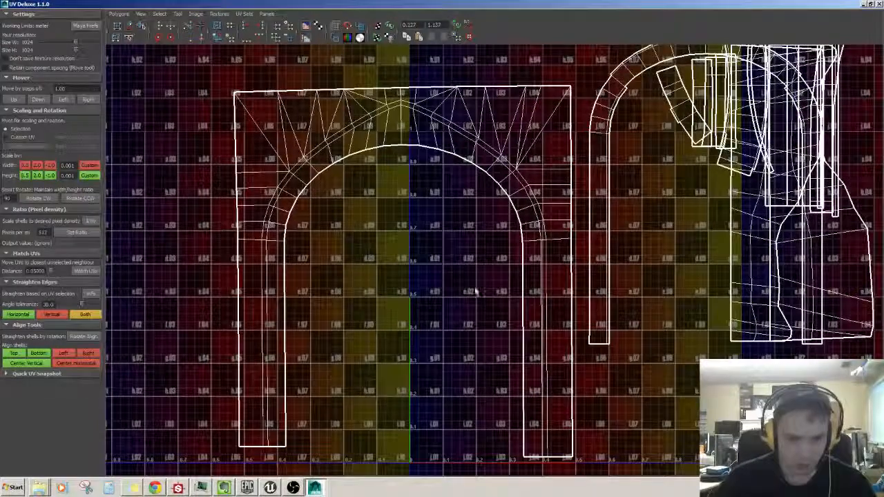
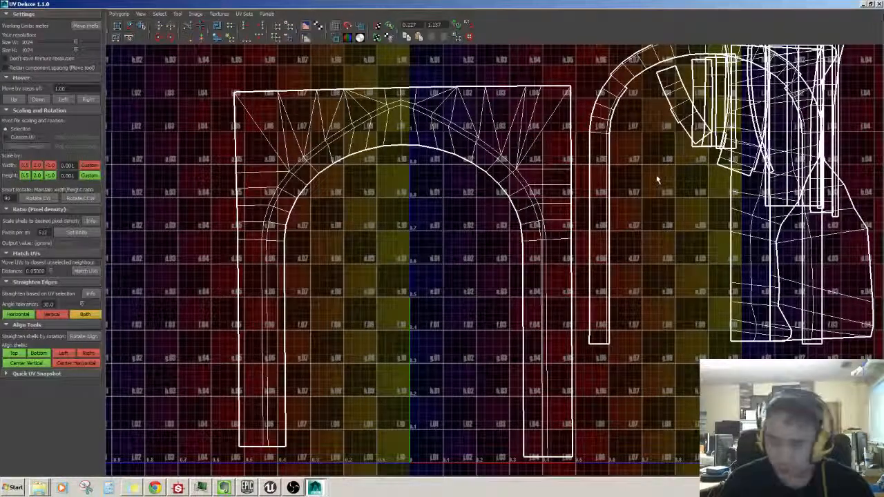
{"action": "key", "text": "alt+space"}
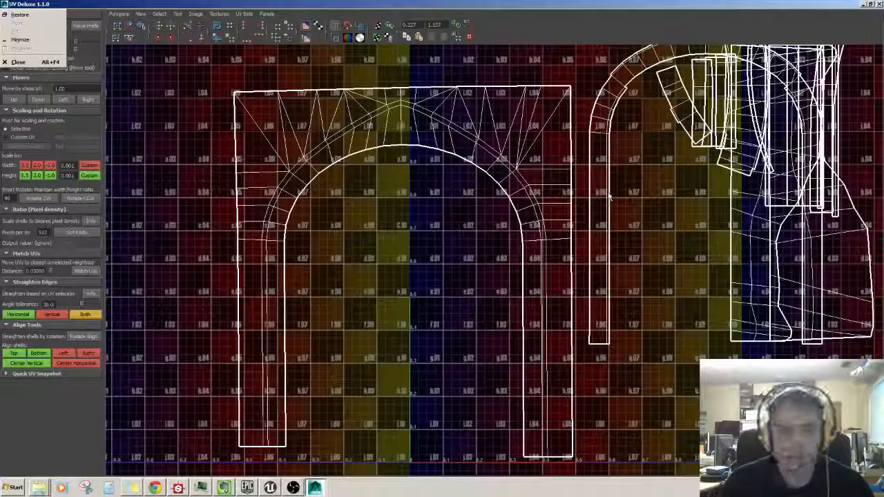
{"action": "key", "text": "Escape"}
{"action": "key", "text": "alt+space"}
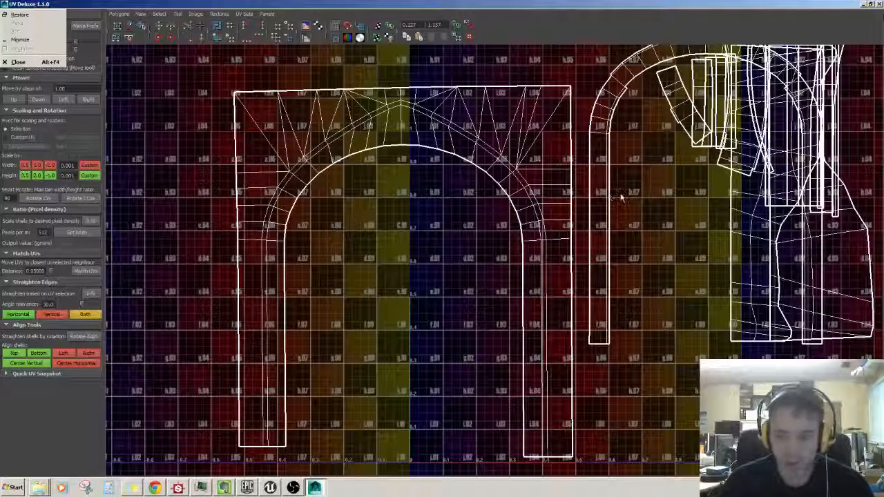
{"action": "key", "text": "Escape"}
{"action": "key", "text": "alt+space"}
{"action": "key", "text": "n"}
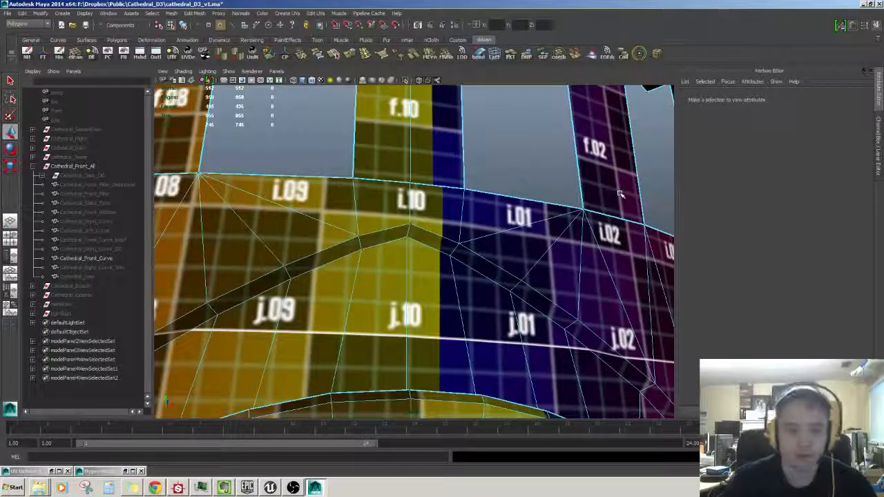
{"action": "double_click", "coordinate": [24, 474]}
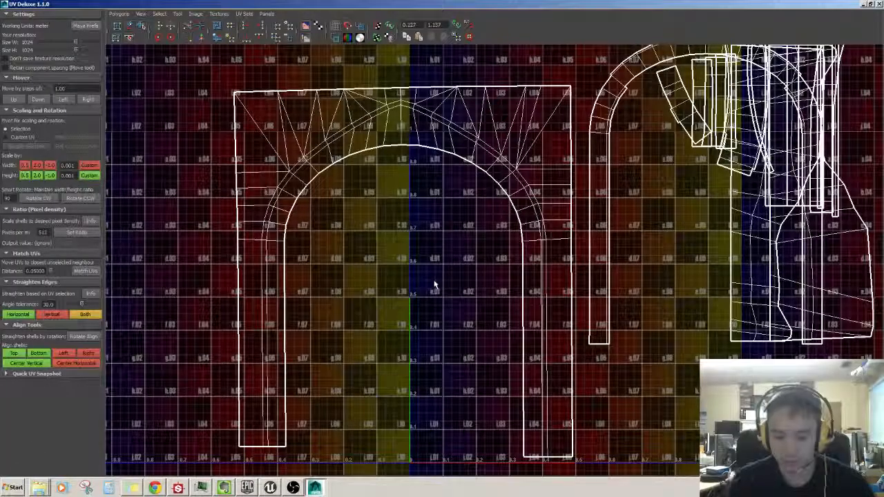
Return to the model and select the outer edge line of the narrow strip running along the left pier
{"action": "key", "text": "alt+space"}
{"action": "key", "text": "n"}
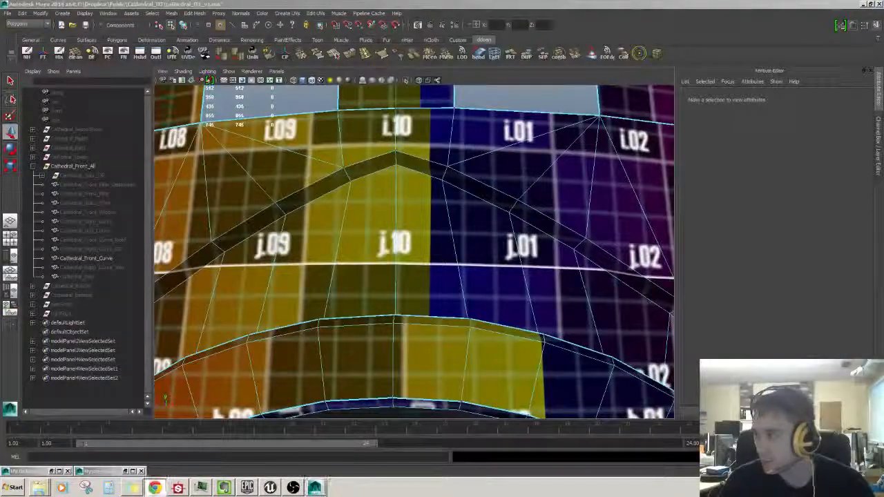
{"action": "right_click_drag", "start_coordinate": [745, 231], "coordinate": [484, 236], "text": "alt"}
{"action": "middle_click_drag", "start_coordinate": [418, 359], "coordinate": [520, 246], "text": "alt"}
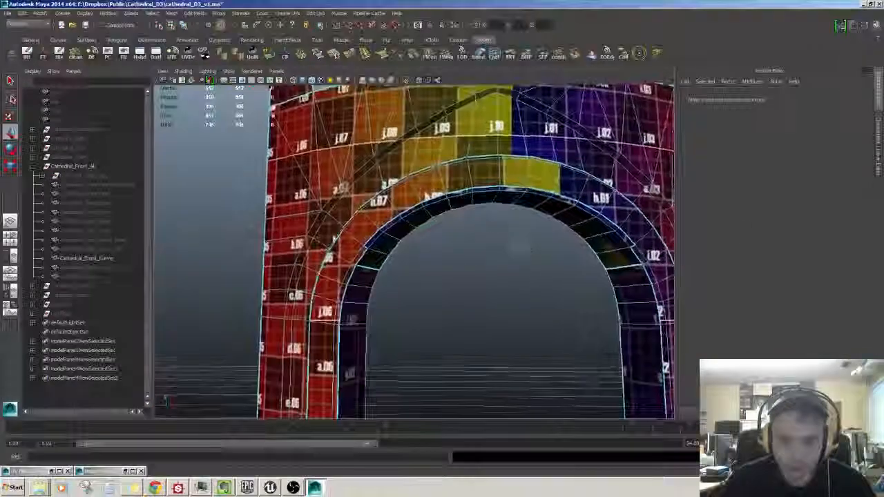
{"action": "right_click_drag", "start_coordinate": [580, 266], "coordinate": [499, 286], "text": "alt"}
{"action": "left_click_drag", "start_coordinate": [492, 268], "coordinate": [469, 215], "text": "alt"}
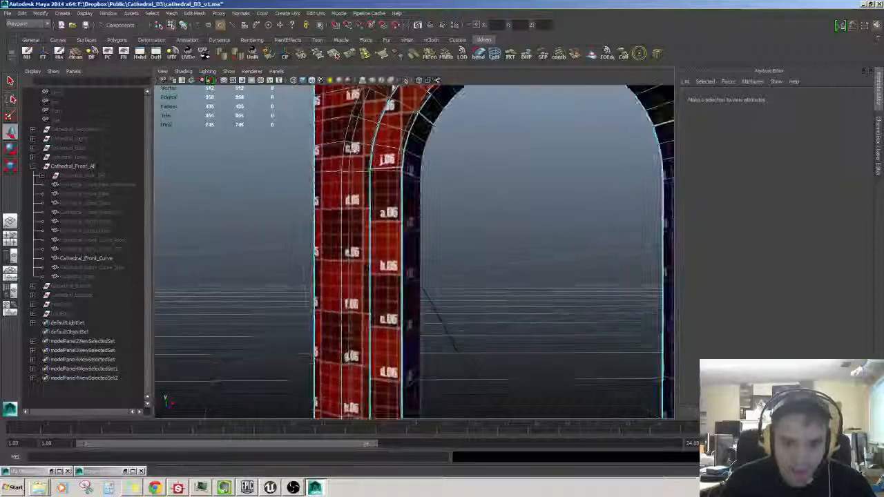
{"action": "key", "text": "F10"}
{"action": "double_click", "coordinate": [342, 167]}
{"action": "right_click_drag", "start_coordinate": [343, 165], "coordinate": [297, 168], "text": "alt"}
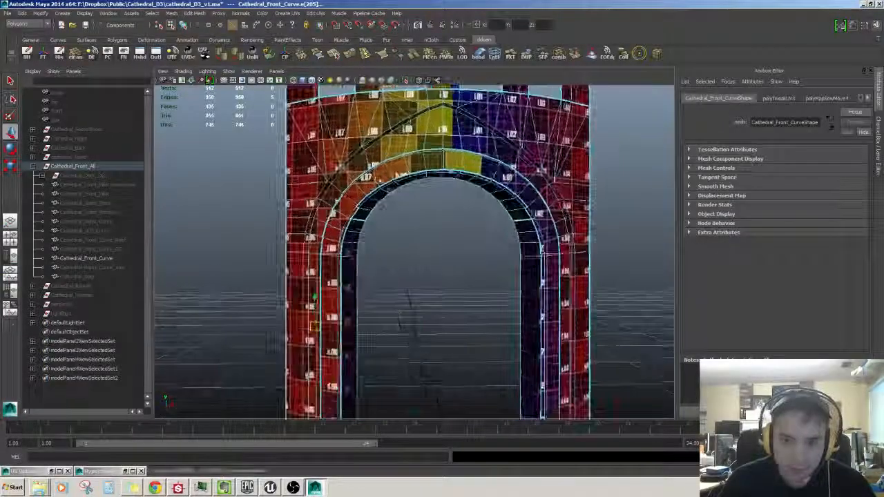
{"action": "middle_click_drag", "start_coordinate": [297, 168], "coordinate": [363, 222], "text": "alt"}
{"action": "right_click_drag", "start_coordinate": [363, 222], "coordinate": [409, 224], "text": "alt"}
Extend the edge selection along the strip's outer side, over the pointed peak and down the right pier
{"action": "left_click", "coordinate": [402, 222], "text": "shift"}
{"action": "middle_click_drag", "start_coordinate": [403, 222], "coordinate": [348, 208], "text": "alt"}
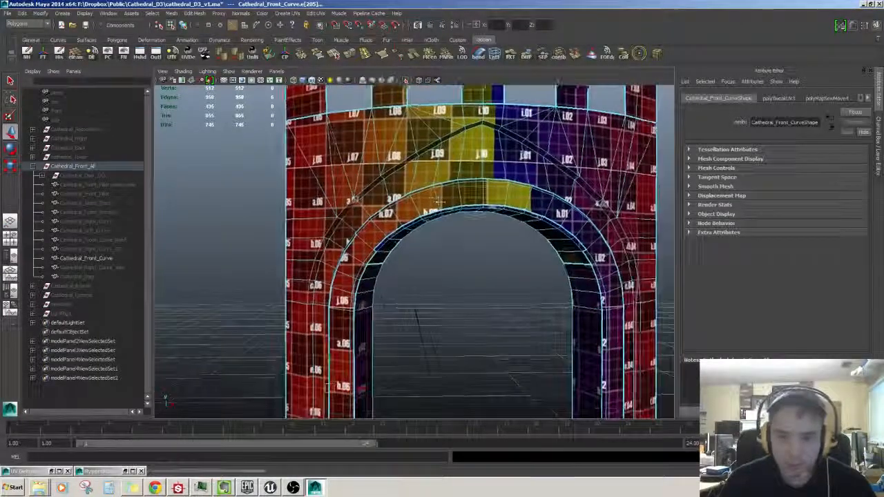
{"action": "left_click_drag", "start_coordinate": [401, 163], "coordinate": [421, 165], "text": "alt"}
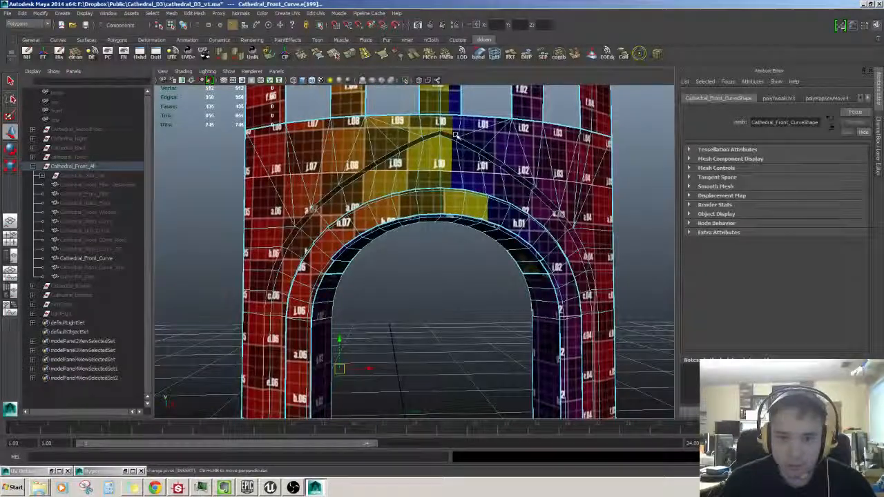
{"action": "mouse_move", "coordinate": [456, 135]}
{"action": "left_mouse_down", "text": "alt"}
{"action": "mouse_move", "coordinate": [489, 182]}
{"action": "mouse_move", "coordinate": [443, 138]}
{"action": "left_mouse_up", "text": "alt"}
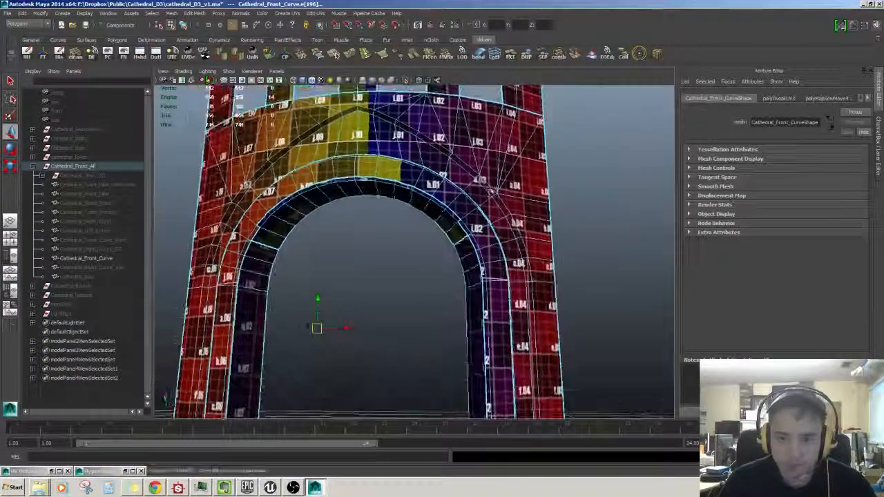
{"action": "left_click", "coordinate": [407, 186], "text": "shift"}
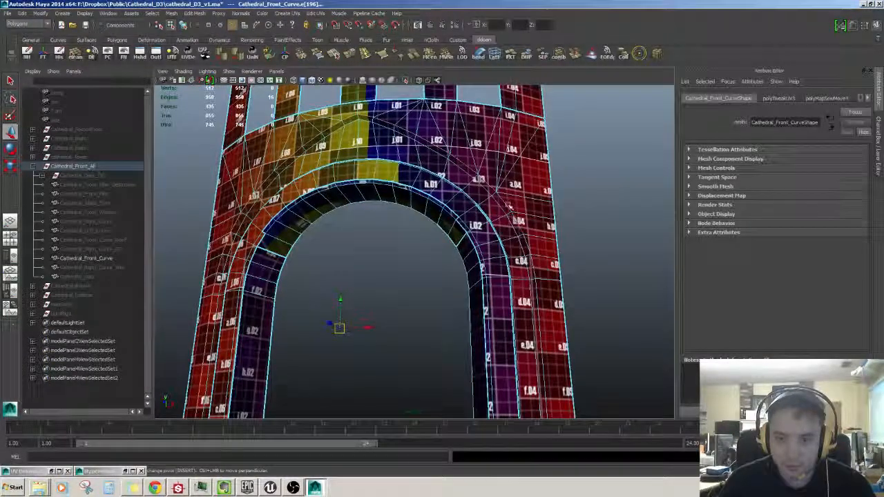
{"action": "left_click", "coordinate": [509, 207], "text": "shift"}
{"action": "left_click_drag", "start_coordinate": [509, 207], "coordinate": [510, 200], "text": "alt"}
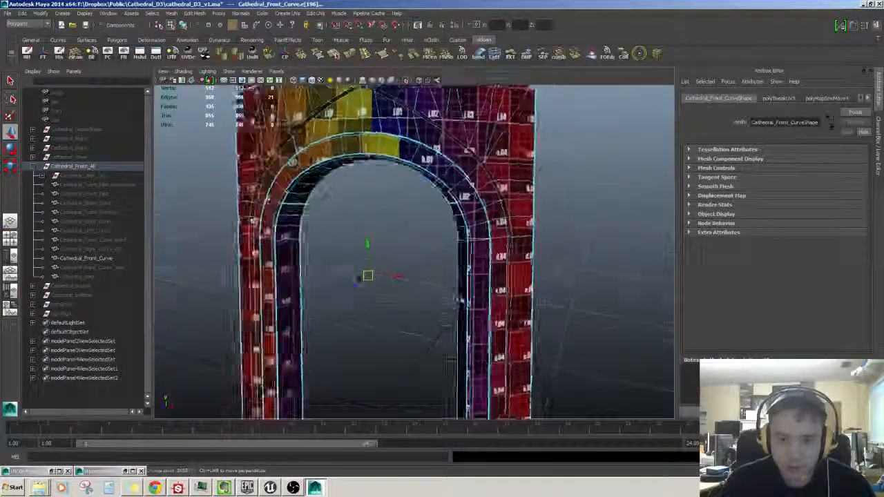
{"action": "left_click_drag", "start_coordinate": [461, 300], "coordinate": [488, 289], "text": "alt"}
Cut the arch wall's UVs along the selected outer edge line of the narrow strip
{"action": "double_click", "coordinate": [36, 472]}
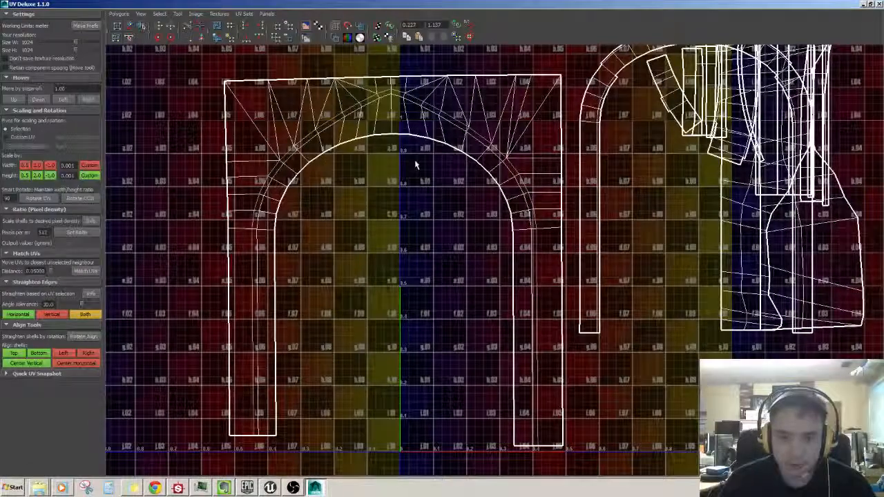
{"action": "middle_click_drag", "start_coordinate": [415, 165], "coordinate": [449, 177], "text": "alt"}
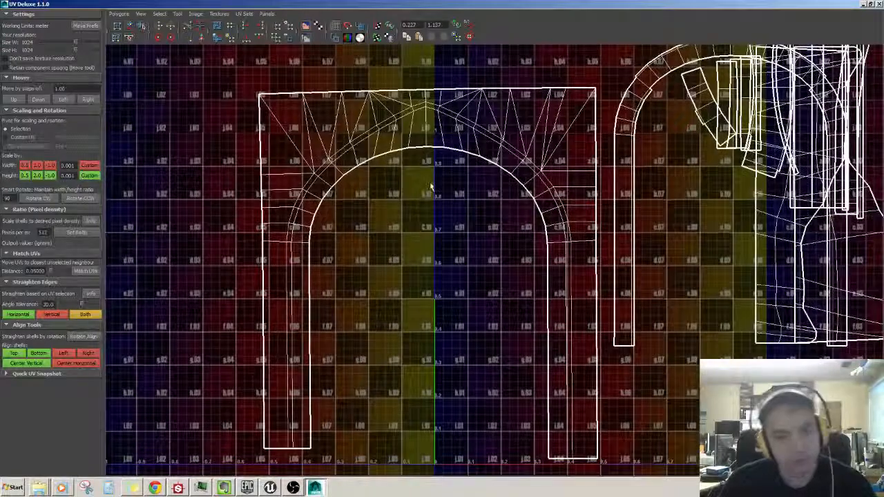
{"action": "scroll", "coordinate": [373, 243], "scroll_direction": "up", "scroll_amount": 2}
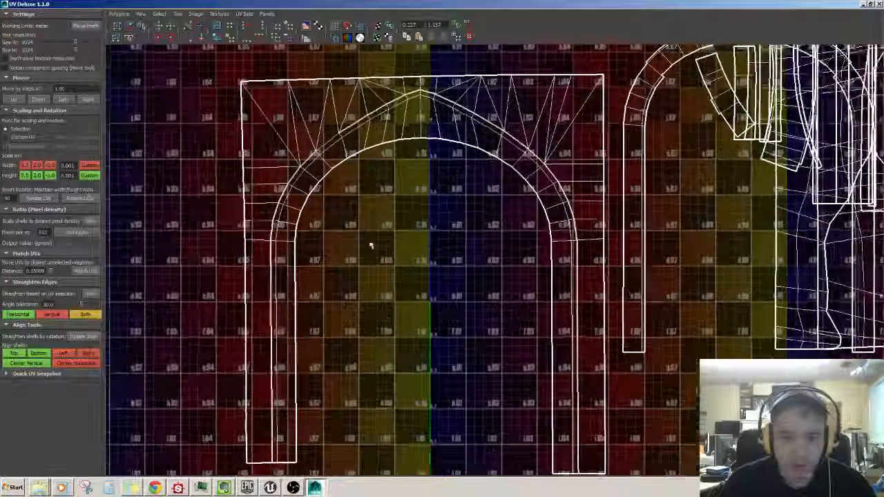
{"action": "middle_click_drag", "start_coordinate": [326, 140], "coordinate": [352, 181], "text": "alt"}
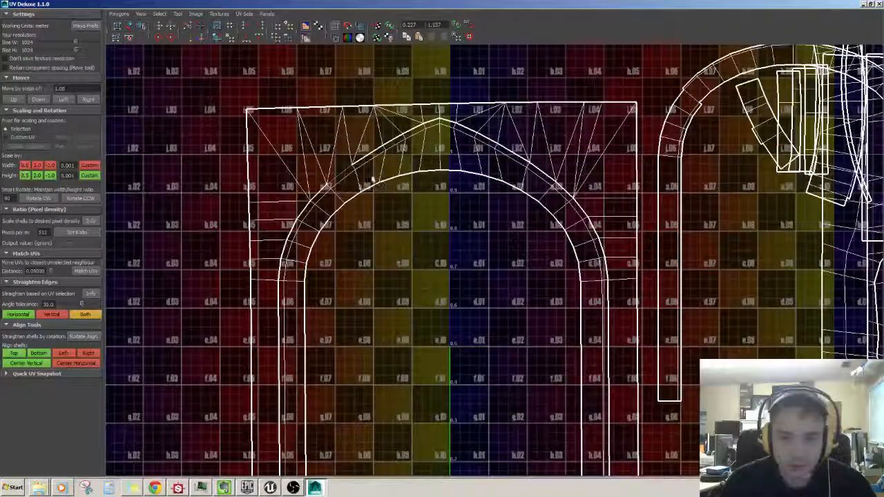
{"action": "middle_click_drag", "start_coordinate": [477, 267], "coordinate": [448, 191], "text": "alt"}
{"action": "scroll", "coordinate": [371, 188], "scroll_direction": "up", "scroll_amount": 2}
{"action": "middle_click_drag", "start_coordinate": [371, 188], "coordinate": [395, 210], "text": "alt"}
{"action": "scroll", "coordinate": [397, 221], "scroll_direction": "down", "scroll_amount": 2}
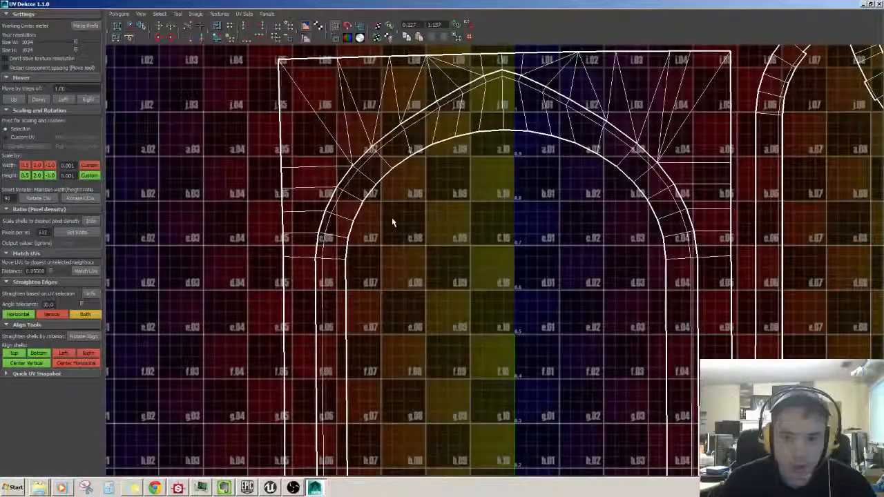
Compare the arch wall's UV shell with the narrow strip around the arch on the textured model
{"action": "scroll", "coordinate": [429, 248], "scroll_direction": "up", "scroll_amount": 2}
{"action": "middle_click_drag", "start_coordinate": [424, 289], "coordinate": [423, 149], "text": "alt"}
{"action": "middle_click_drag", "start_coordinate": [455, 245], "coordinate": [458, 325], "text": "alt"}
{"action": "middle_click_drag", "start_coordinate": [448, 209], "coordinate": [458, 299], "text": "alt"}
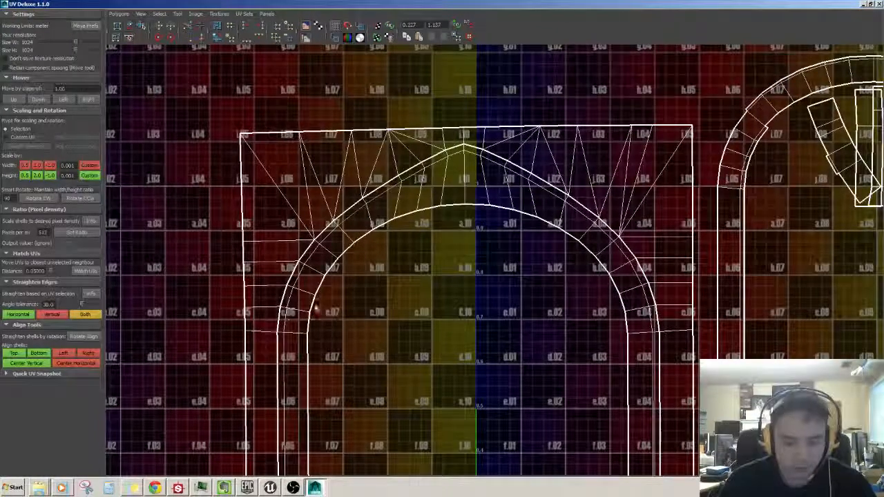
{"action": "key", "text": "alt+space"}
{"action": "key", "text": "n"}
{"action": "left_click_drag", "start_coordinate": [349, 314], "coordinate": [486, 294], "text": "alt"}
{"action": "scroll", "coordinate": [464, 300], "scroll_direction": "up", "scroll_amount": 5}
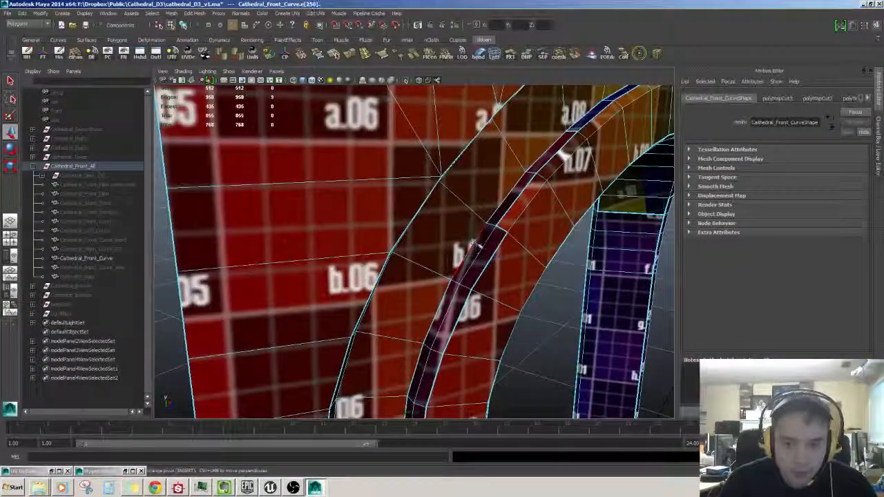
{"action": "scroll", "coordinate": [435, 262], "scroll_direction": "down", "scroll_amount": 5}
{"action": "left_click_drag", "start_coordinate": [435, 263], "coordinate": [464, 310], "text": "alt"}
{"action": "scroll", "coordinate": [373, 196], "scroll_direction": "down", "scroll_amount": 4}
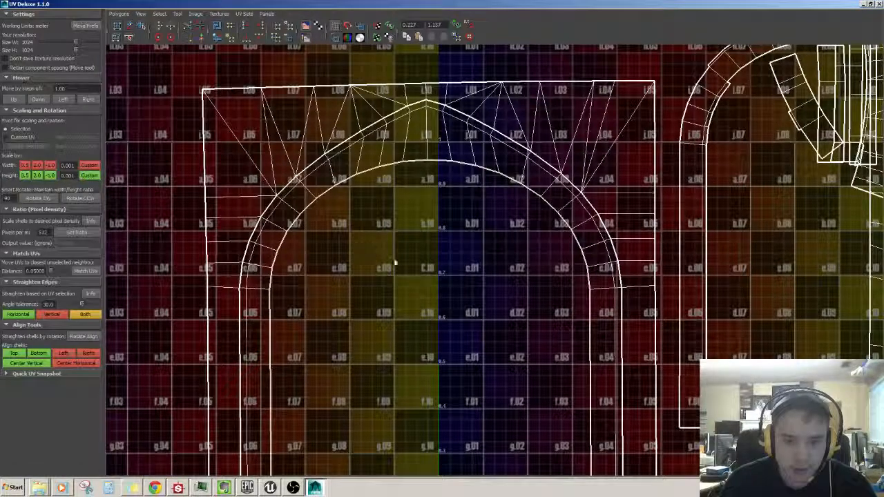
{"action": "middle_click_drag", "start_coordinate": [359, 257], "coordinate": [365, 265], "text": "alt"}
Select the inner edge line of the narrow strip around the pointed arch and cut the wall's UVs along it
{"action": "left_click", "coordinate": [315, 487]}
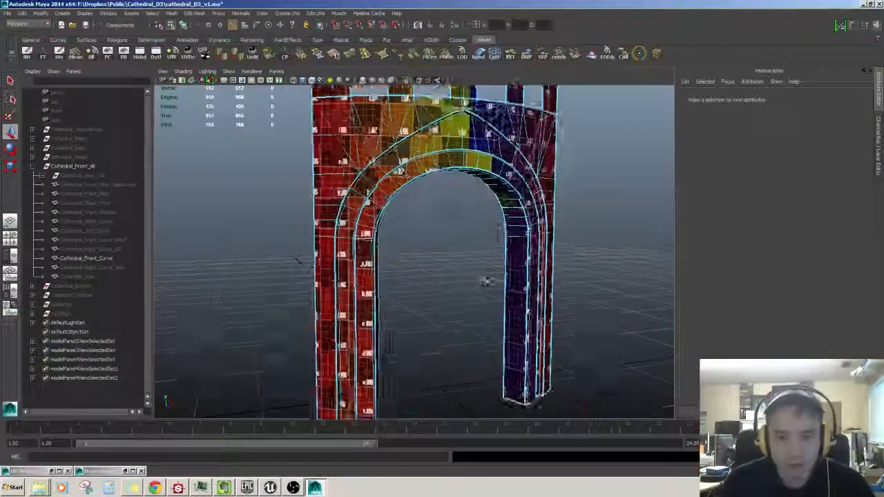
{"action": "mouse_move", "coordinate": [485, 282]}
{"action": "left_mouse_down", "text": "alt"}
{"action": "mouse_move", "coordinate": [430, 193]}
{"action": "mouse_move", "coordinate": [457, 231]}
{"action": "mouse_move", "coordinate": [472, 188]}
{"action": "mouse_move", "coordinate": [456, 235]}
{"action": "mouse_move", "coordinate": [477, 254]}
{"action": "mouse_move", "coordinate": [442, 247]}
{"action": "mouse_move", "coordinate": [424, 259]}
{"action": "mouse_move", "coordinate": [472, 281]}
{"action": "left_mouse_up", "text": "alt"}
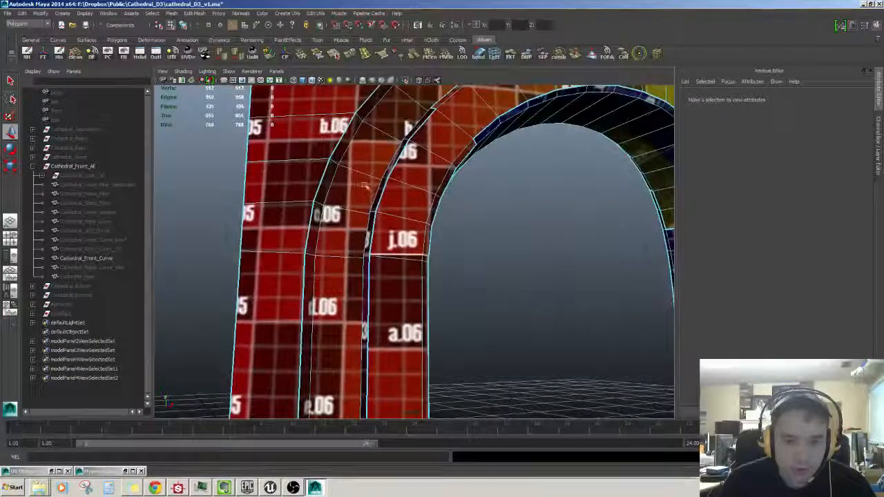
{"action": "left_click", "coordinate": [331, 179]}
{"action": "left_click_drag", "start_coordinate": [330, 179], "coordinate": [515, 220], "text": "alt"}
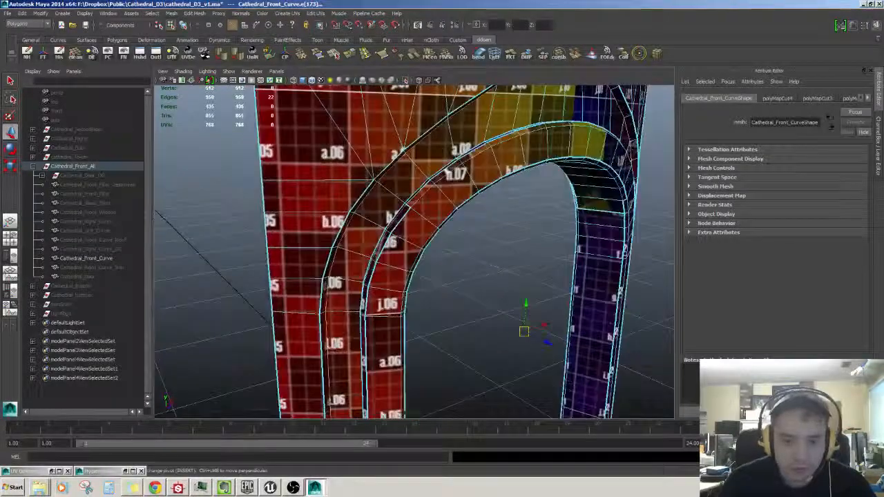
{"action": "left_click", "coordinate": [17, 472]}
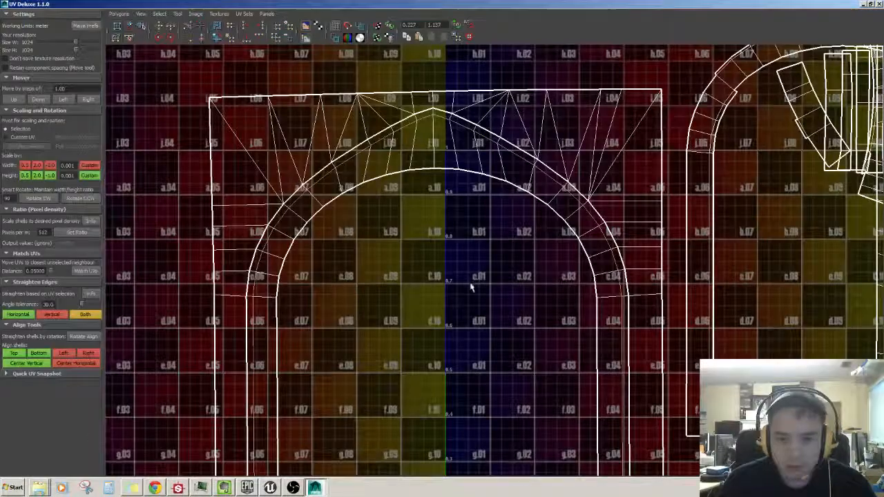
{"action": "scroll", "coordinate": [446, 201], "scroll_direction": "down", "scroll_amount": 2}
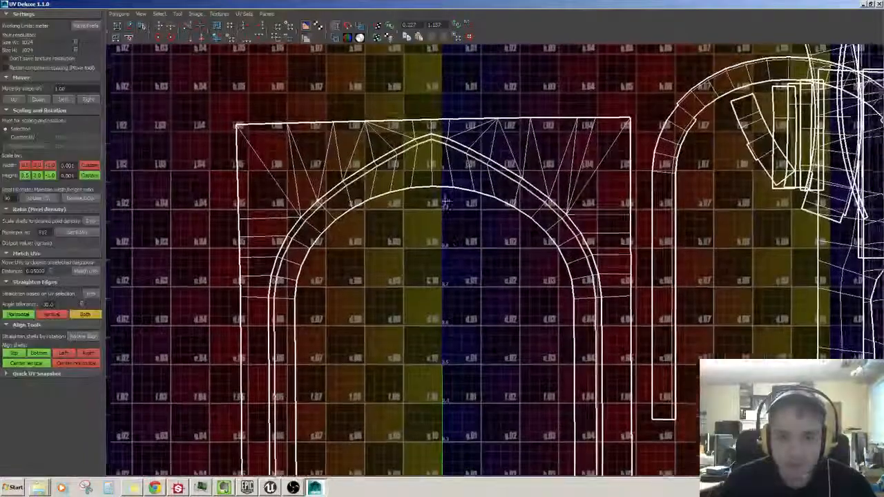
{"action": "middle_click_drag", "start_coordinate": [446, 202], "coordinate": [445, 214], "text": "alt"}
{"action": "left_click_drag", "start_coordinate": [493, 132], "coordinate": [574, 188]}
{"action": "scroll", "coordinate": [574, 188], "scroll_direction": "down", "scroll_amount": 3}
{"action": "middle_click_drag", "start_coordinate": [568, 268], "coordinate": [454, 267], "text": "alt"}
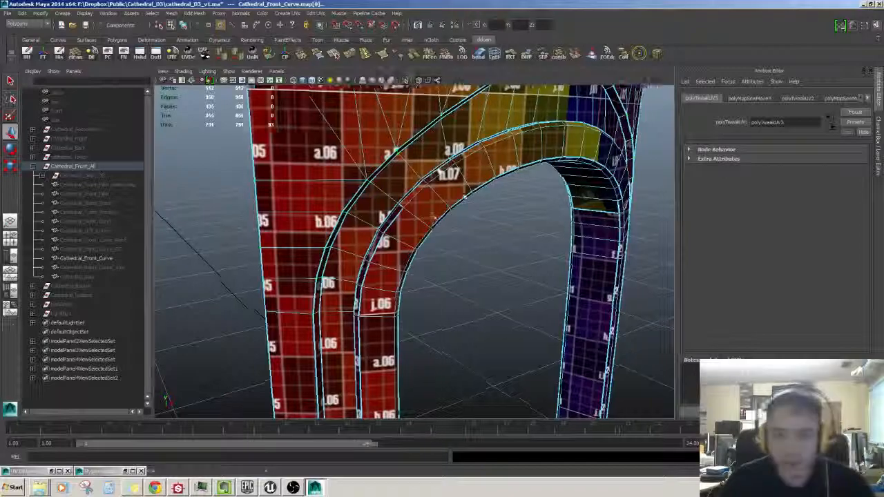
Examine the front wall on the model from the front, the side and below, following the arch and both piers
{"action": "left_click_drag", "start_coordinate": [456, 207], "coordinate": [365, 283], "text": "alt"}
{"action": "left_click_drag", "start_coordinate": [457, 192], "coordinate": [570, 232], "text": "alt"}
{"action": "middle_click_drag", "start_coordinate": [408, 218], "coordinate": [577, 256], "text": "alt"}
{"action": "left_click_drag", "start_coordinate": [577, 256], "coordinate": [490, 235], "text": "alt"}
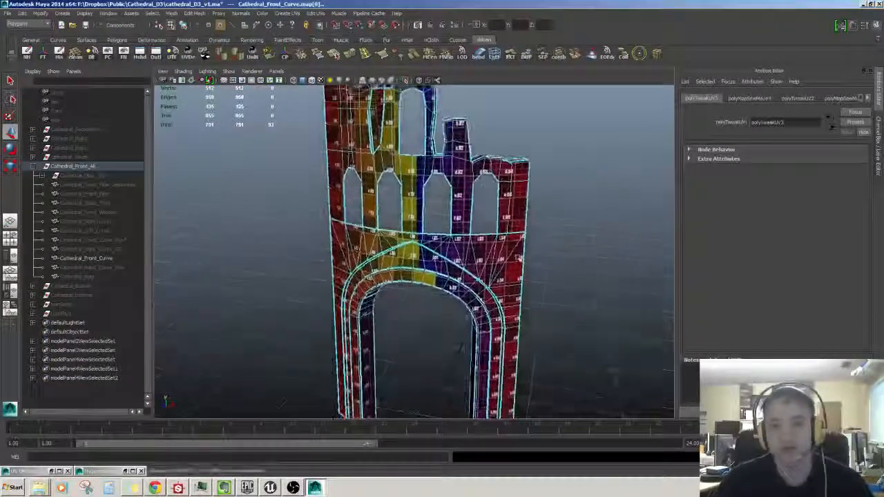
{"action": "left_click_drag", "start_coordinate": [349, 337], "coordinate": [366, 244], "text": "alt"}
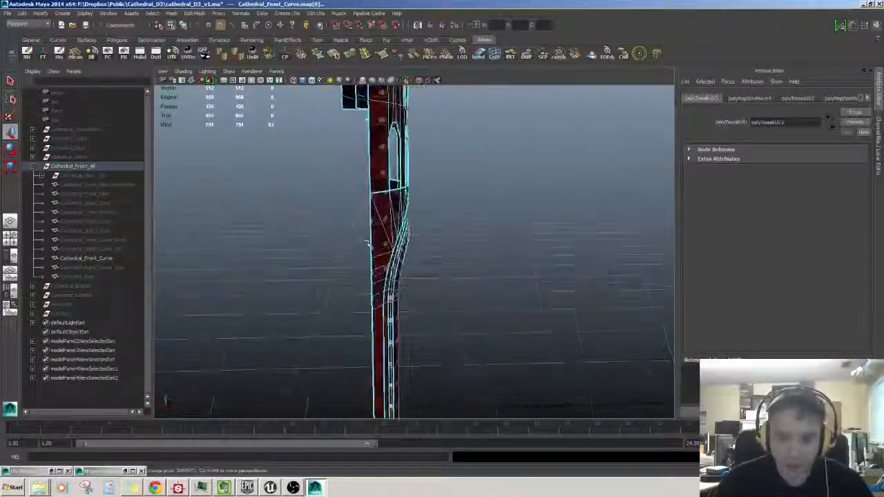
{"action": "right_click_drag", "start_coordinate": [361, 238], "coordinate": [408, 240], "text": "alt"}
{"action": "left_click_drag", "start_coordinate": [407, 240], "coordinate": [388, 188], "text": "alt"}
{"action": "left_click_drag", "start_coordinate": [461, 170], "coordinate": [473, 221], "text": "alt"}
{"action": "right_click_drag", "start_coordinate": [474, 221], "coordinate": [439, 256], "text": "alt"}
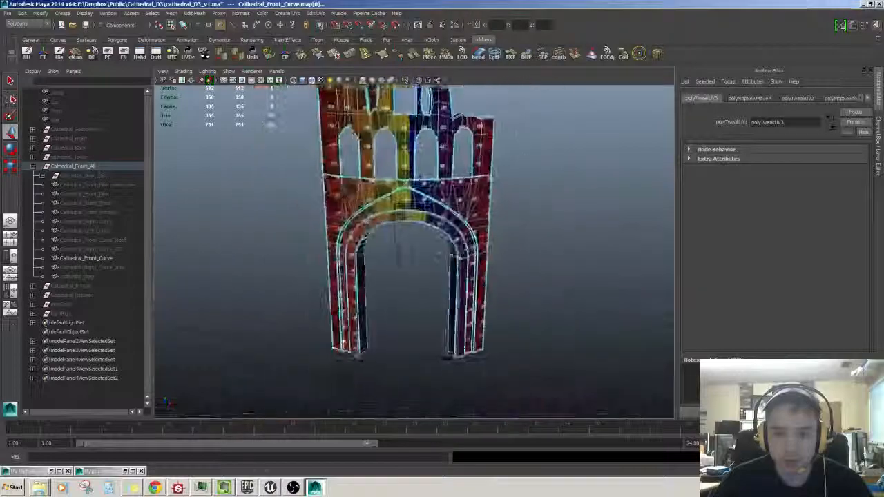
{"action": "left_click_drag", "start_coordinate": [367, 279], "coordinate": [407, 235], "text": "alt"}
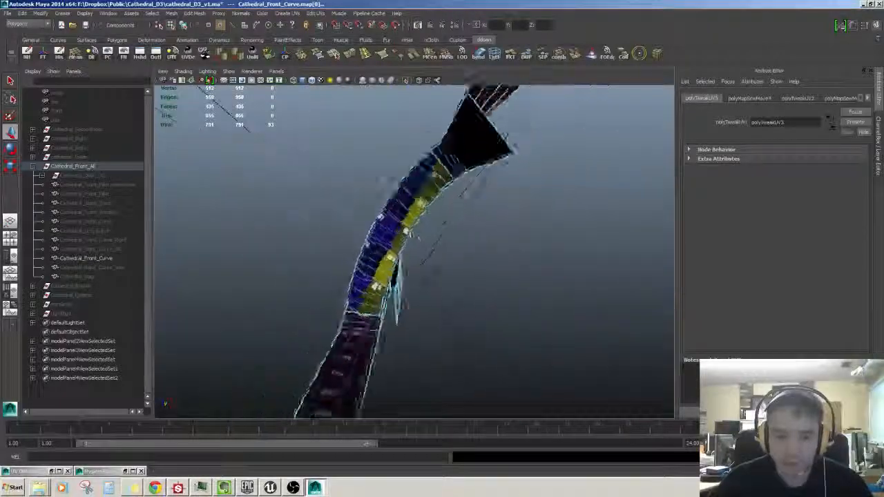
Select the edge loop running along the soffit on the underside of the arch
{"action": "left_click_drag", "start_coordinate": [332, 272], "coordinate": [391, 217], "text": "alt"}
{"action": "right_click_drag", "start_coordinate": [391, 217], "coordinate": [395, 198]}
{"action": "double_click", "coordinate": [369, 226]}
{"action": "left_click_drag", "start_coordinate": [369, 228], "coordinate": [249, 415], "text": "alt"}
{"action": "left_click", "coordinate": [17, 472]}
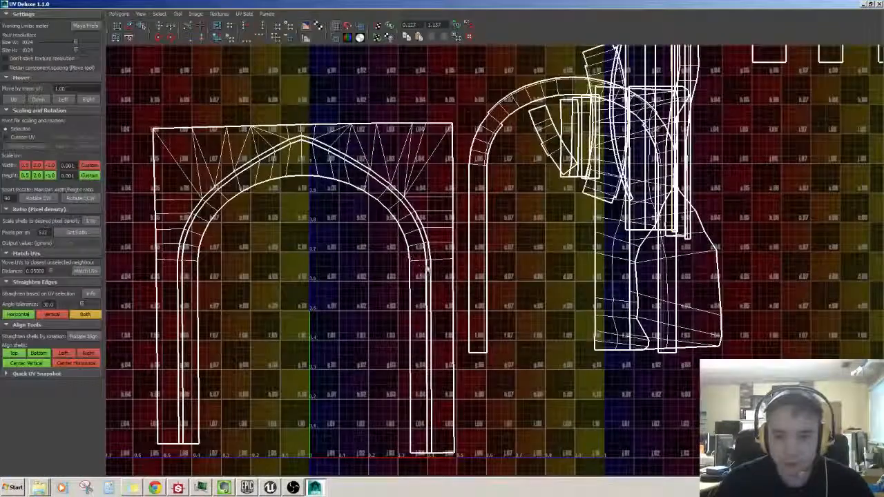
Move the soffit's long curved UV shell out of the overlapping pieces to the empty area left of the arch wall shell
{"action": "middle_click_drag", "start_coordinate": [455, 225], "coordinate": [383, 353], "text": "alt"}
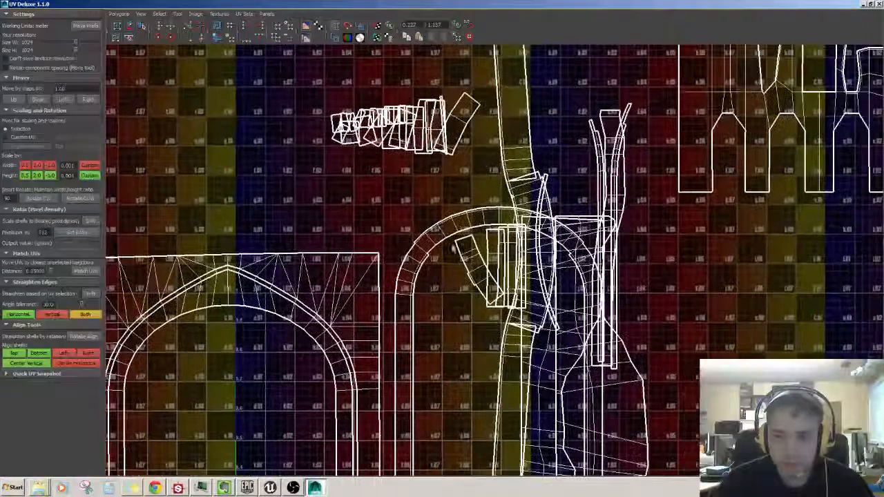
{"action": "key", "text": "w"}
{"action": "scroll", "coordinate": [480, 149], "scroll_direction": "down", "scroll_amount": 3}
{"action": "left_click_drag", "start_coordinate": [516, 255], "coordinate": [131, 264]}
{"action": "middle_click_drag", "start_coordinate": [131, 264], "coordinate": [446, 230], "text": "alt"}
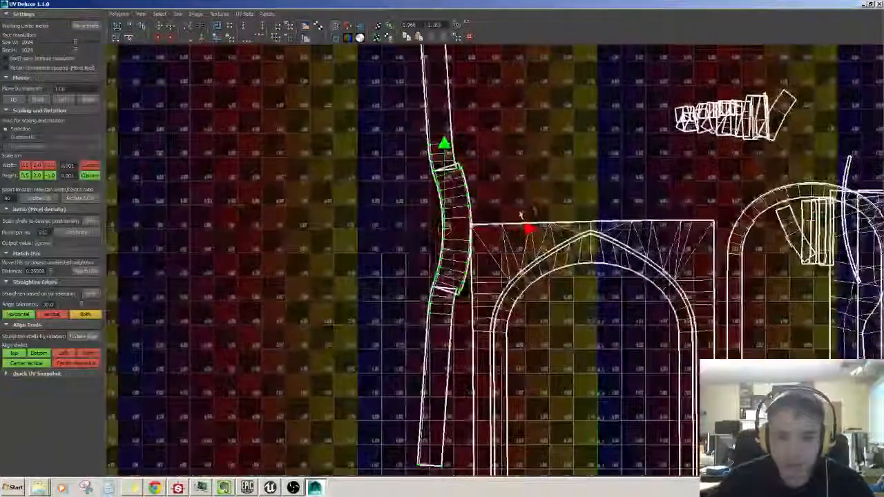
{"action": "left_click_drag", "start_coordinate": [445, 230], "coordinate": [411, 231]}
{"action": "middle_click_drag", "start_coordinate": [442, 158], "coordinate": [468, 211], "text": "alt"}
{"action": "scroll", "coordinate": [468, 211], "scroll_direction": "up", "scroll_amount": 4}
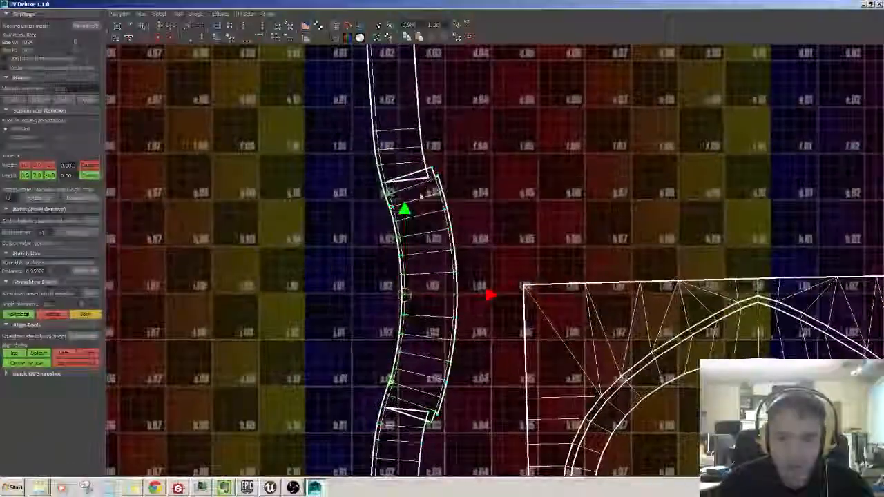
Sew the open gaps at the upper and lower bends of the soffit's UV shell
{"action": "mouse_move", "coordinate": [423, 173]}
{"action": "right_mouse_down"}
{"action": "mouse_move", "coordinate": [424, 146]}
{"action": "mouse_move", "coordinate": [435, 166]}
{"action": "right_mouse_up"}
{"action": "left_click", "coordinate": [433, 175]}
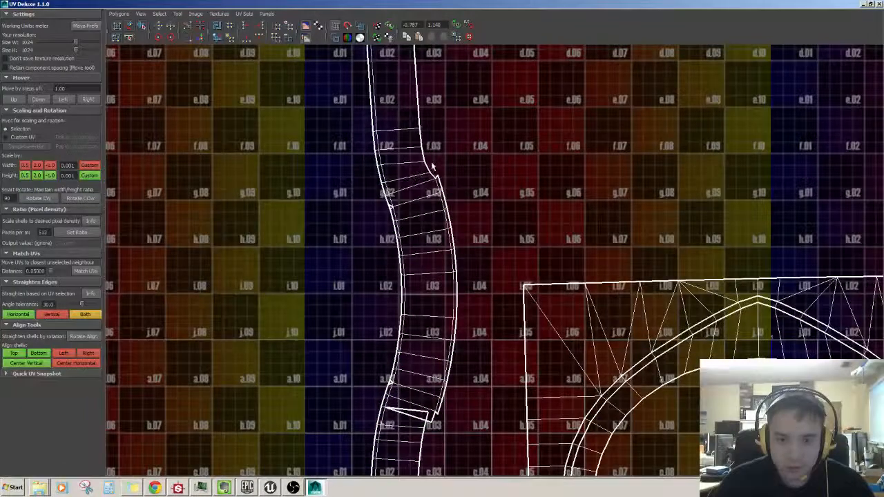
{"action": "middle_click_drag", "start_coordinate": [459, 279], "coordinate": [454, 181], "text": "alt"}
{"action": "middle_click_drag", "start_coordinate": [402, 311], "coordinate": [406, 235], "text": "alt"}
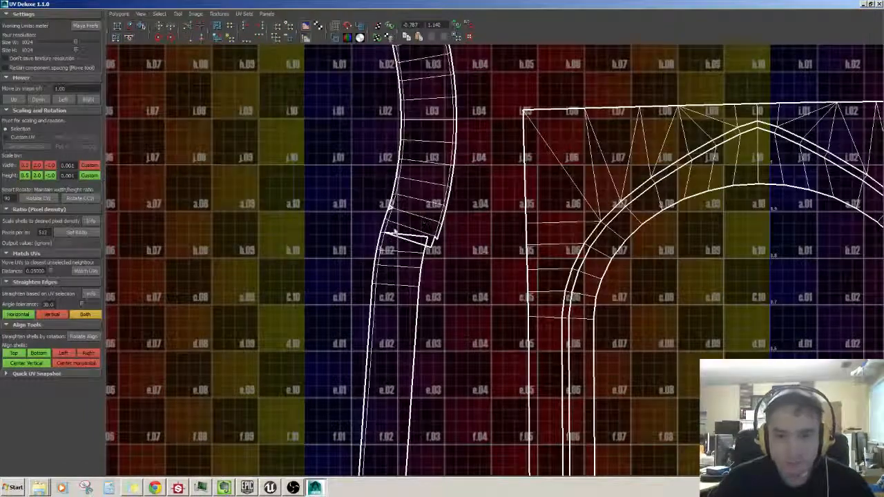
Move the round arch band's UV shell out of the overlapping pieces to the free area above the arch wall shell
{"action": "middle_click_drag", "start_coordinate": [719, 247], "coordinate": [497, 228], "text": "alt"}
{"action": "scroll", "coordinate": [498, 227], "scroll_direction": "down", "scroll_amount": 5}
{"action": "middle_click_drag", "start_coordinate": [724, 172], "coordinate": [518, 222], "text": "alt"}
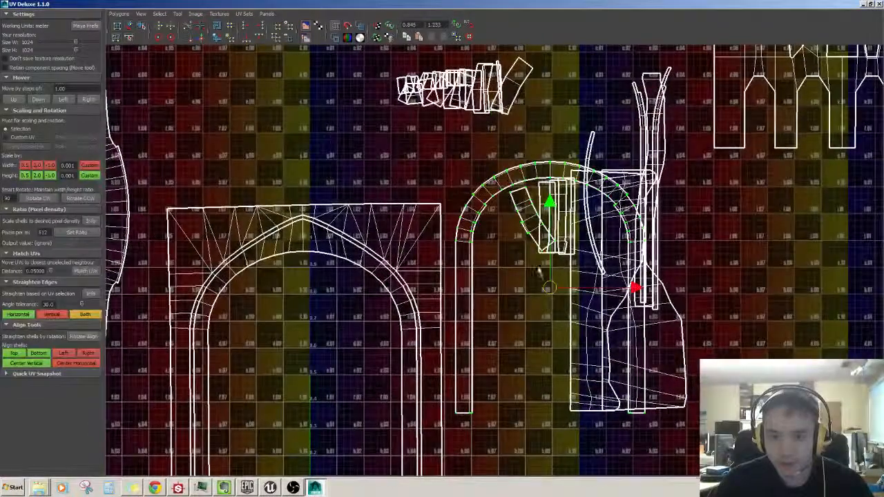
{"action": "left_click_drag", "start_coordinate": [634, 289], "coordinate": [468, 269]}
{"action": "left_click_drag", "start_coordinate": [454, 237], "coordinate": [493, 215]}
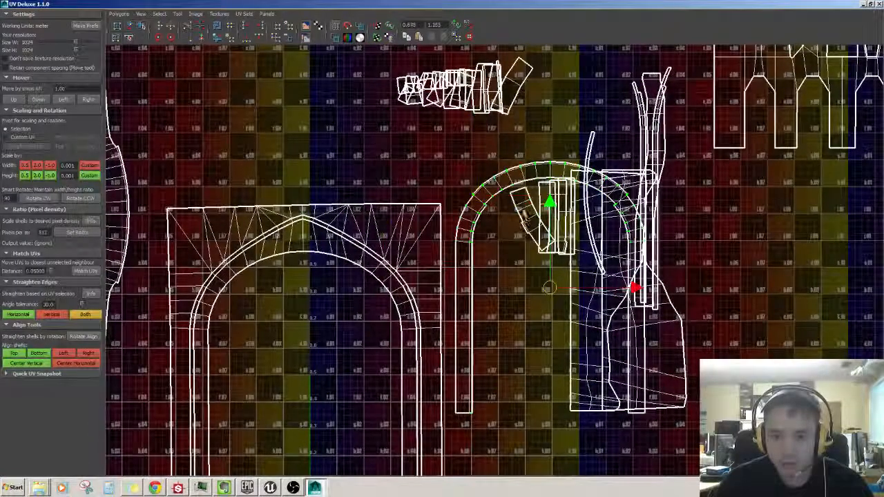
{"action": "left_click_drag", "start_coordinate": [550, 287], "coordinate": [335, 256]}
{"action": "scroll", "coordinate": [420, 233], "scroll_direction": "up", "scroll_amount": 1}
{"action": "middle_click_drag", "start_coordinate": [335, 256], "coordinate": [471, 440], "text": "alt"}
{"action": "left_click_drag", "start_coordinate": [471, 440], "coordinate": [393, 202]}
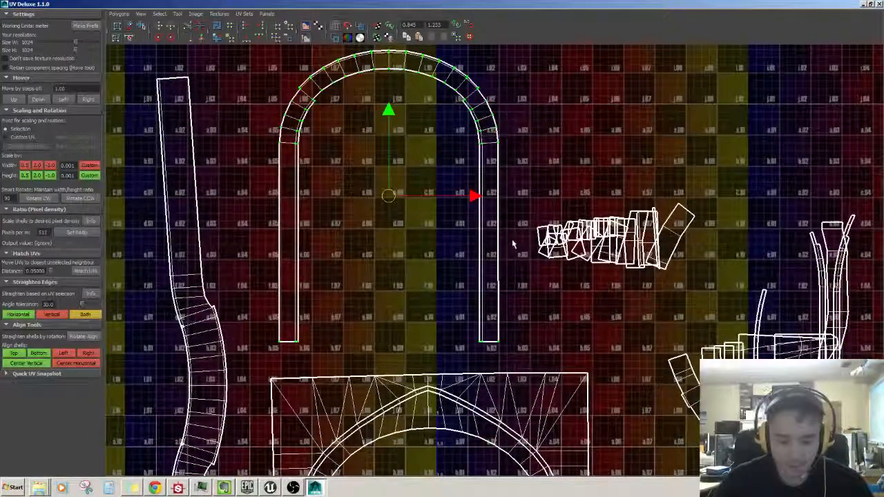
Select the edge loop along the round arch band's inner rim on the model and cut the UVs along it
{"action": "left_click", "coordinate": [864, 4]}
{"action": "scroll", "coordinate": [415, 252], "scroll_direction": "down", "scroll_amount": 1}
{"action": "left_click_drag", "start_coordinate": [414, 252], "coordinate": [467, 181], "text": "alt"}
{"action": "left_click_drag", "start_coordinate": [393, 273], "coordinate": [468, 148], "text": "alt"}
{"action": "key", "text": "F10"}
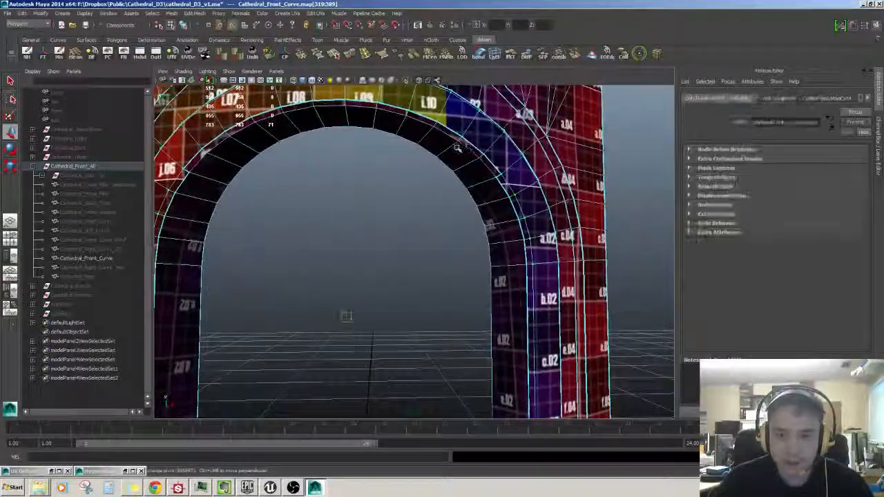
{"action": "double_click", "coordinate": [464, 144]}
{"action": "scroll", "coordinate": [461, 192], "scroll_direction": "down", "scroll_amount": 5}
{"action": "left_click_drag", "start_coordinate": [461, 205], "coordinate": [449, 165], "text": "alt"}
{"action": "double_click", "coordinate": [34, 473]}
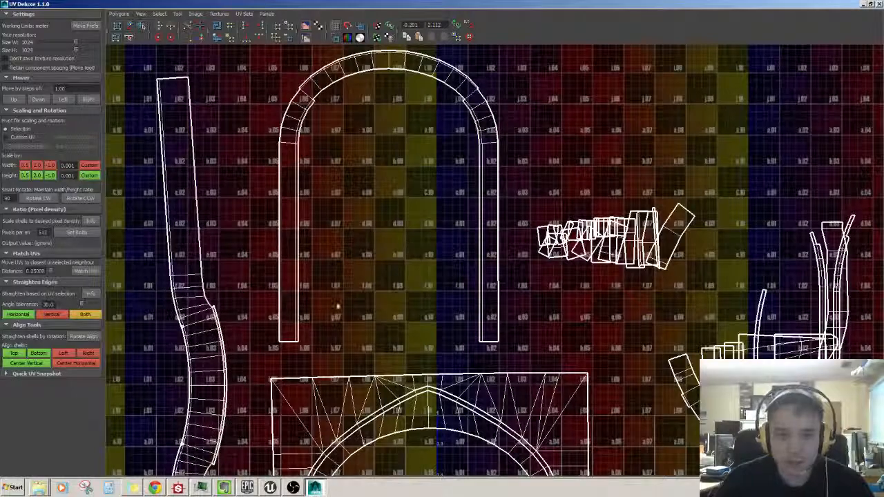
{"action": "scroll", "coordinate": [337, 306], "scroll_direction": "up", "scroll_amount": 1}
{"action": "middle_click_drag", "start_coordinate": [461, 364], "coordinate": [482, 313], "text": "alt"}
{"action": "middle_click_drag", "start_coordinate": [323, 245], "coordinate": [366, 330], "text": "alt"}
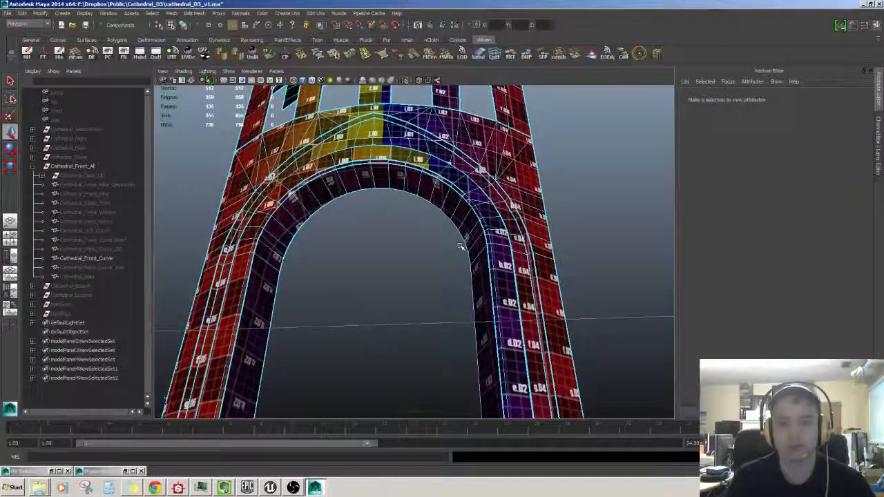
Select the faces of the round arch band from one pier's foot over the arch to the other, and show them in the UV layout
{"action": "left_click_drag", "start_coordinate": [464, 247], "coordinate": [414, 242], "text": "alt"}
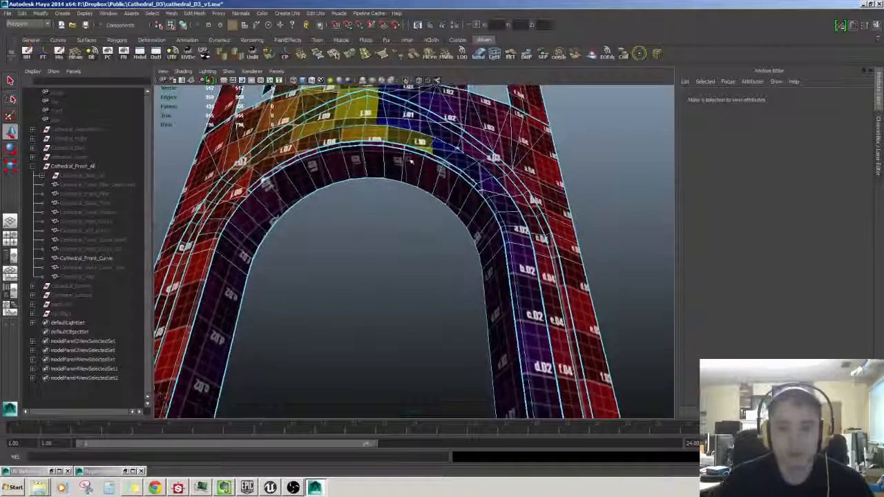
{"action": "double_click", "coordinate": [403, 147]}
{"action": "left_click_drag", "start_coordinate": [397, 142], "coordinate": [394, 156], "text": "alt"}
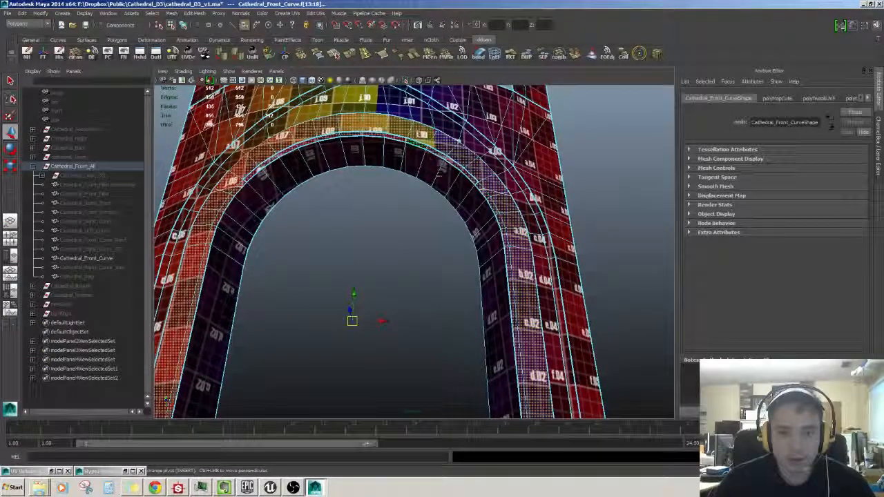
{"action": "middle_click_drag", "start_coordinate": [263, 218], "coordinate": [346, 227], "text": "alt"}
{"action": "left_click_drag", "start_coordinate": [345, 227], "coordinate": [442, 250], "text": "alt"}
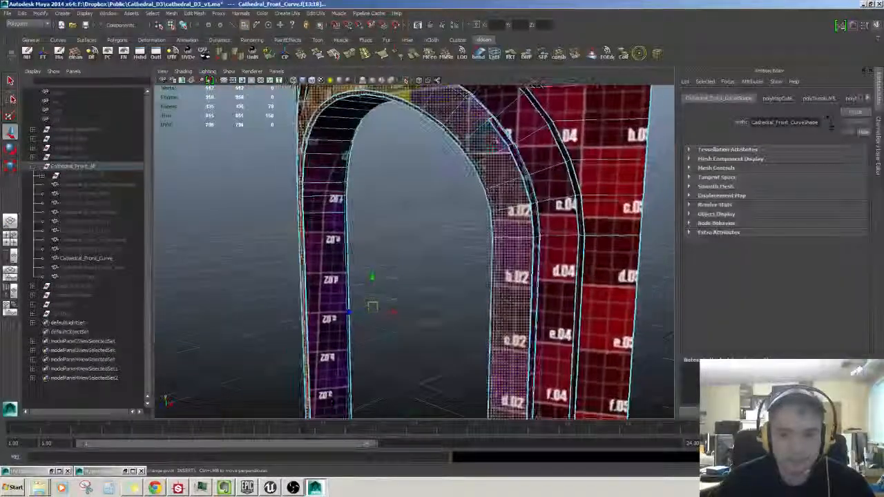
{"action": "left_click_drag", "start_coordinate": [534, 83], "coordinate": [495, 293], "text": "alt"}
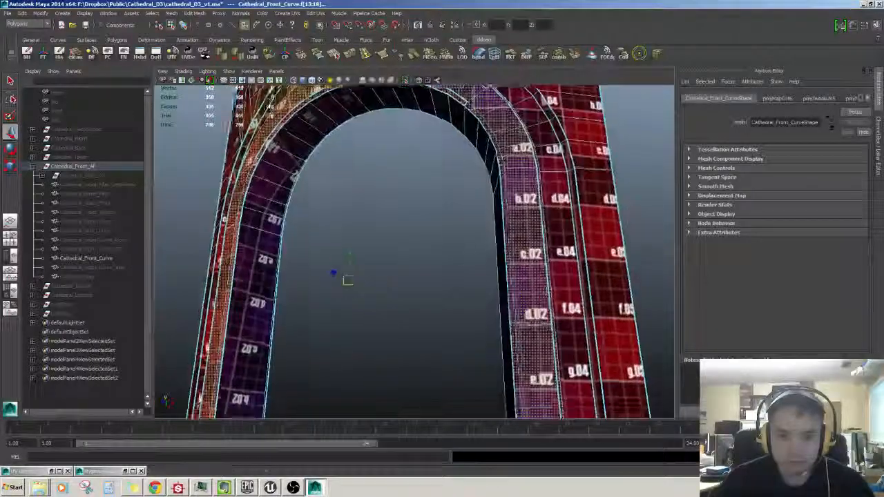
{"action": "mouse_move", "coordinate": [440, 224]}
{"action": "left_mouse_down", "text": "alt"}
{"action": "mouse_move", "coordinate": [447, 279]}
{"action": "mouse_move", "coordinate": [434, 239]}
{"action": "left_mouse_up", "text": "alt"}
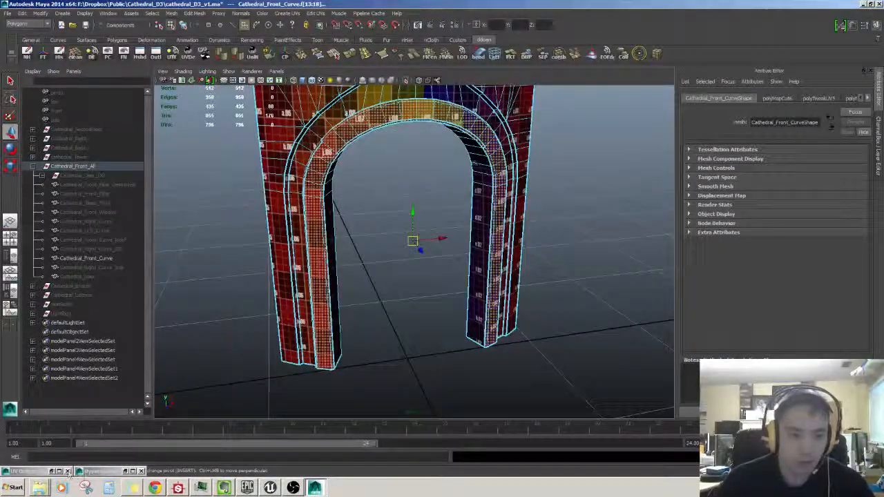
{"action": "left_click", "coordinate": [38, 472]}
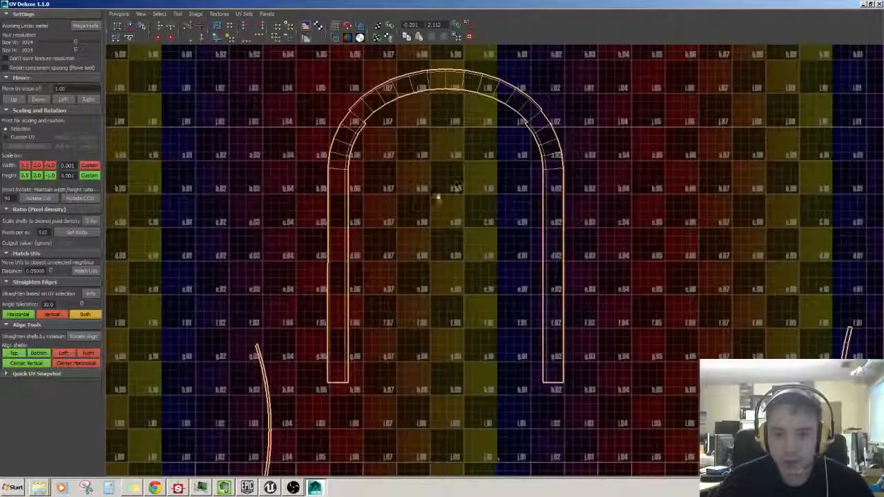
Convert the selected band faces to UVs, and undo the last changes to the arch shells
{"action": "right_click_drag", "start_coordinate": [513, 187], "coordinate": [501, 185], "text": "ctrl"}
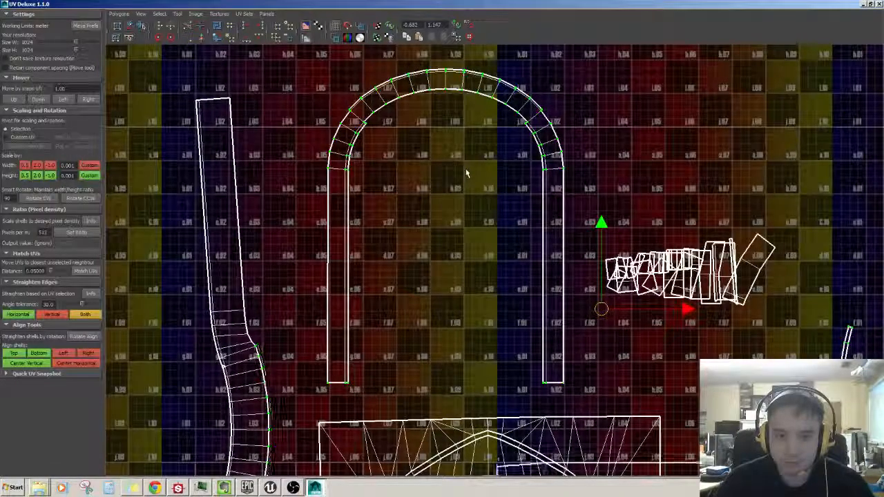
{"action": "scroll", "coordinate": [467, 173], "scroll_direction": "down", "scroll_amount": 3}
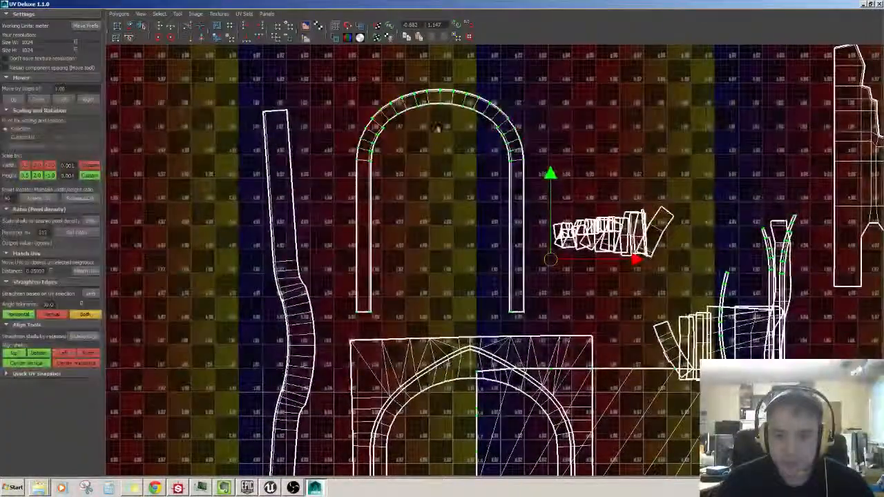
{"action": "key", "text": "ctrl+z"}
{"action": "key", "text": "ctrl+z"}
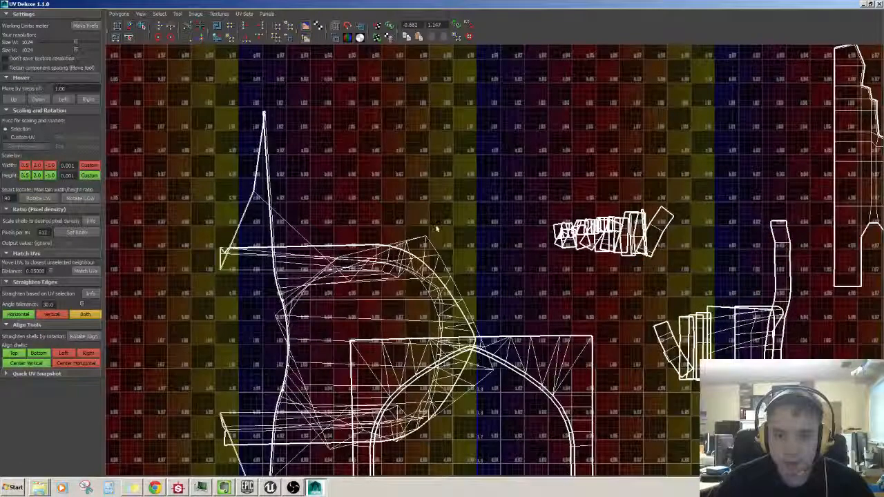
{"action": "middle_click_drag", "start_coordinate": [436, 229], "coordinate": [441, 182], "text": "alt"}
{"action": "key", "text": "ctrl+z"}
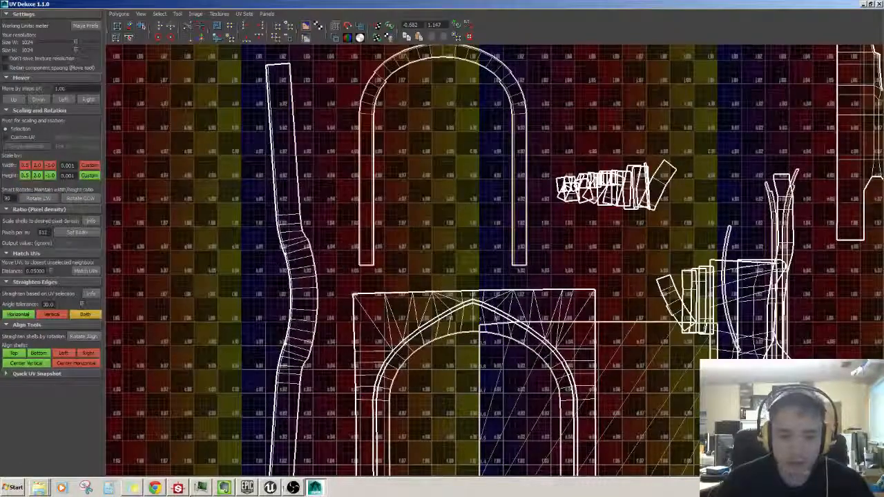
Select the curved run of edges on the arch's inner rim, where the narrow strip meets the soffit, from one side to the other
{"action": "key", "text": "alt+Tab"}
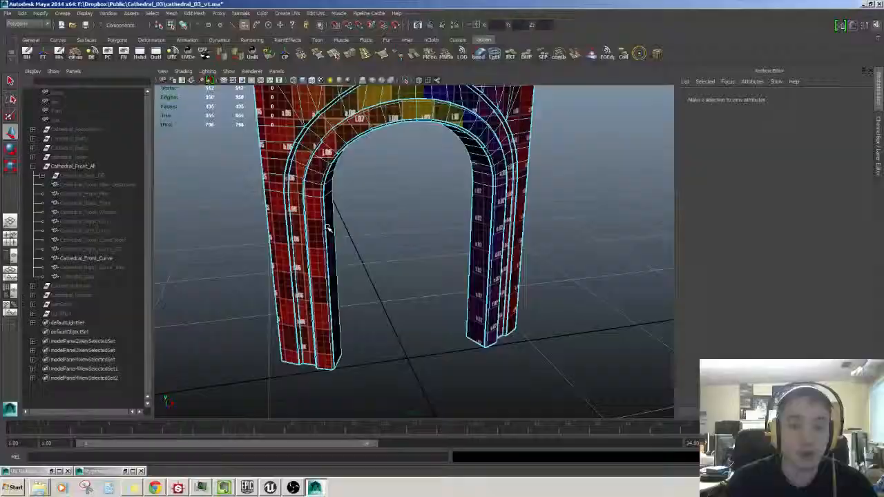
{"action": "right_click_drag", "start_coordinate": [327, 228], "coordinate": [424, 327], "text": "alt"}
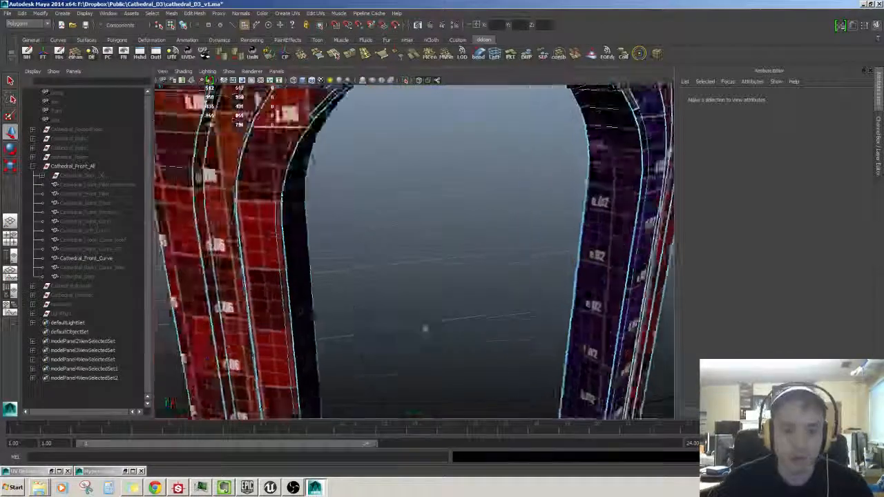
{"action": "left_click_drag", "start_coordinate": [424, 327], "coordinate": [385, 261], "text": "alt"}
{"action": "right_click_drag", "start_coordinate": [385, 260], "coordinate": [381, 310], "text": "alt"}
{"action": "left_click_drag", "start_coordinate": [381, 310], "coordinate": [399, 316], "text": "alt"}
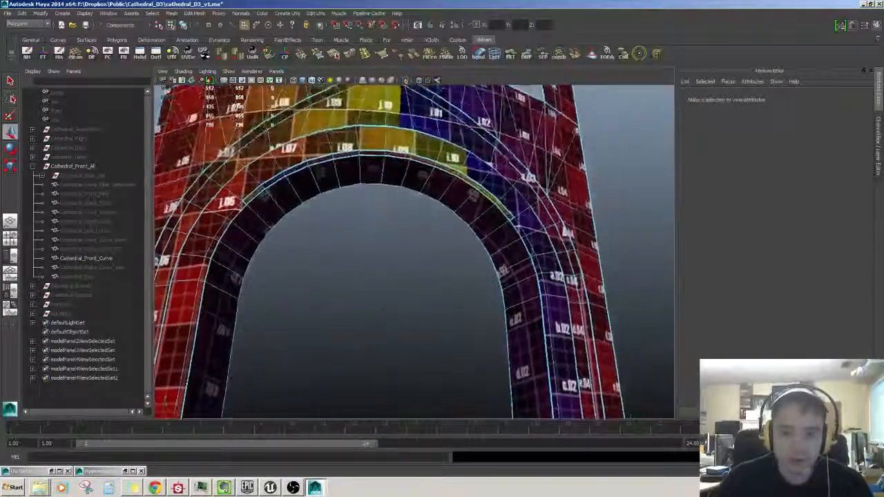
{"action": "right_click_drag", "start_coordinate": [399, 316], "coordinate": [483, 244], "text": "alt"}
{"action": "middle_click_drag", "start_coordinate": [484, 244], "coordinate": [474, 264], "text": "alt"}
{"action": "key", "text": "F10"}
{"action": "double_click", "coordinate": [542, 255]}
{"action": "key", "text": "w"}
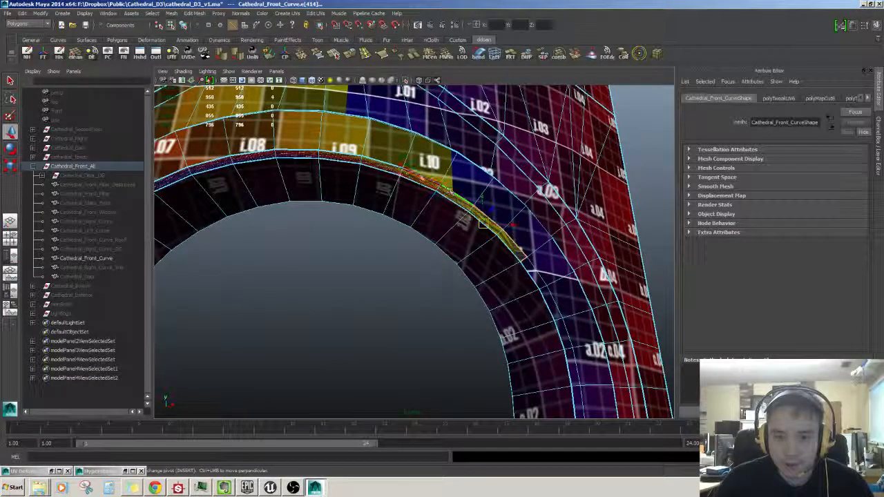
{"action": "left_click", "coordinate": [429, 182], "text": "shift"}
{"action": "middle_click_drag", "start_coordinate": [396, 171], "coordinate": [444, 203], "text": "alt"}
{"action": "left_click", "coordinate": [441, 199], "text": "shift"}
{"action": "left_click", "coordinate": [353, 184], "text": "shift"}
{"action": "left_click", "coordinate": [313, 188], "text": "shift"}
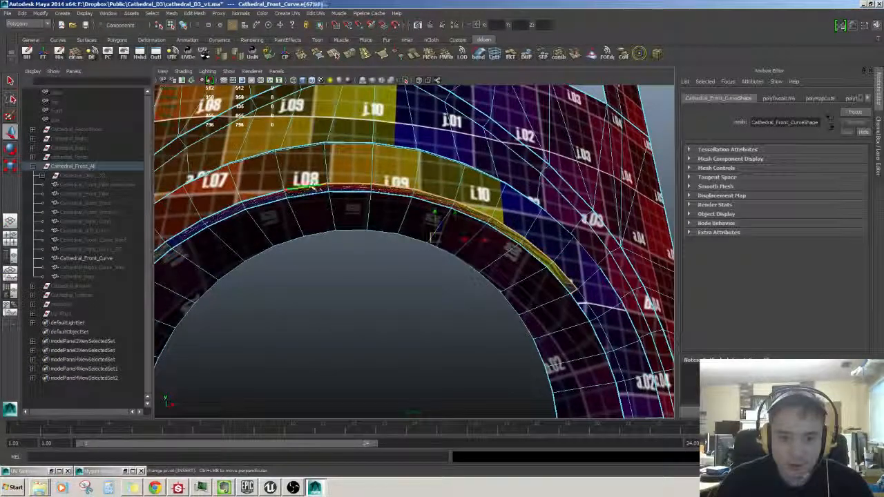
{"action": "middle_click_drag", "start_coordinate": [256, 214], "coordinate": [379, 192], "text": "alt"}
{"action": "left_click", "coordinate": [385, 175], "text": "shift"}
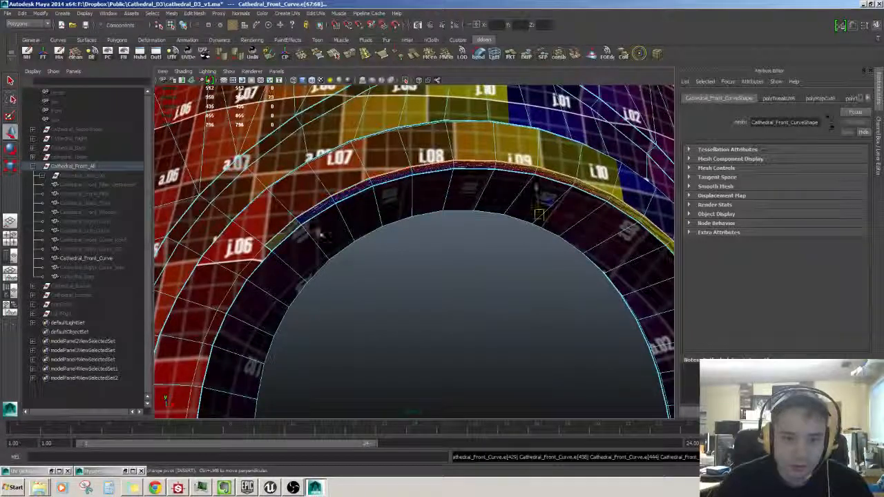
{"action": "left_click_drag", "start_coordinate": [301, 212], "coordinate": [306, 237], "text": "alt"}
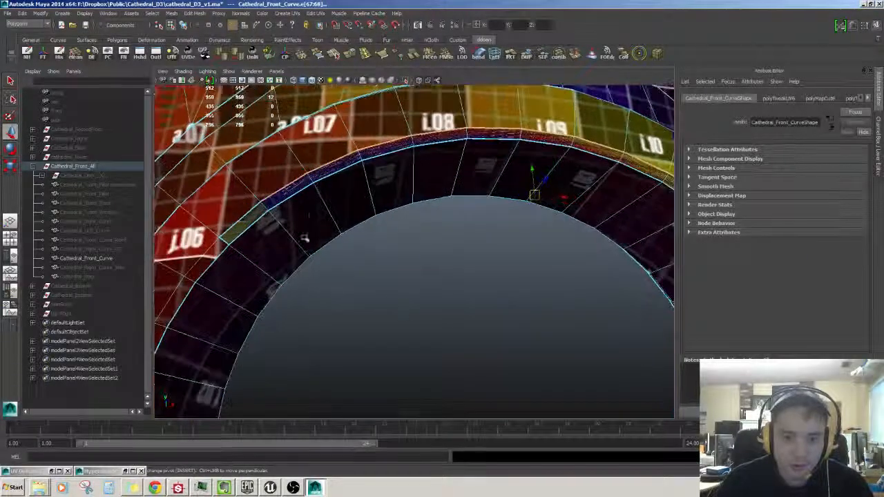
Move and sew the UVs along the selected rim edges to join the narrow strip to the arch shell
{"action": "left_click", "coordinate": [5, 473]}
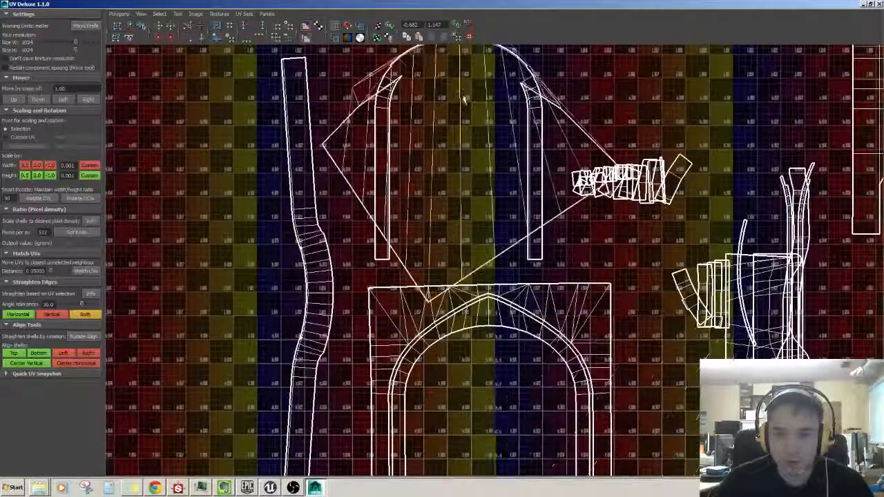
{"action": "key", "text": "g"}
{"action": "key", "text": "g"}
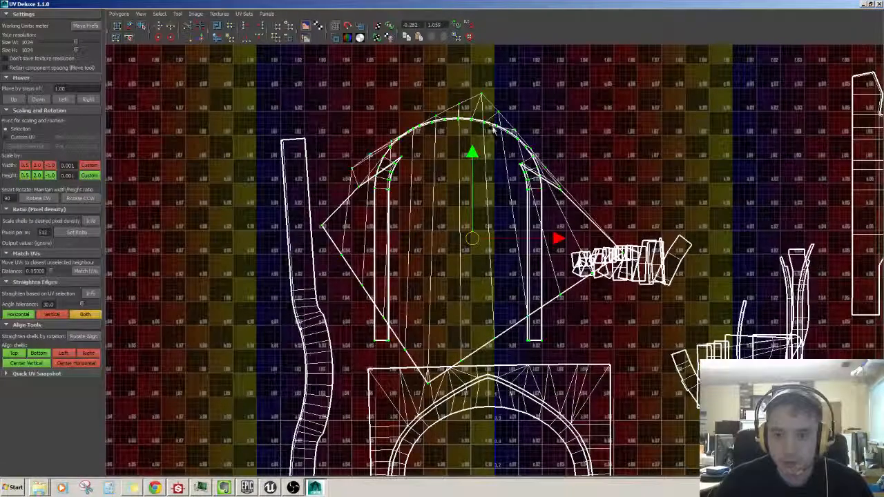
Unfold the joined arch shell and scale it to a density of 512 pixels per metre
{"action": "scroll", "coordinate": [518, 233], "scroll_direction": "down", "scroll_amount": 2}
{"action": "key", "text": "f"}
{"action": "scroll", "coordinate": [534, 248], "scroll_direction": "down", "scroll_amount": 3}
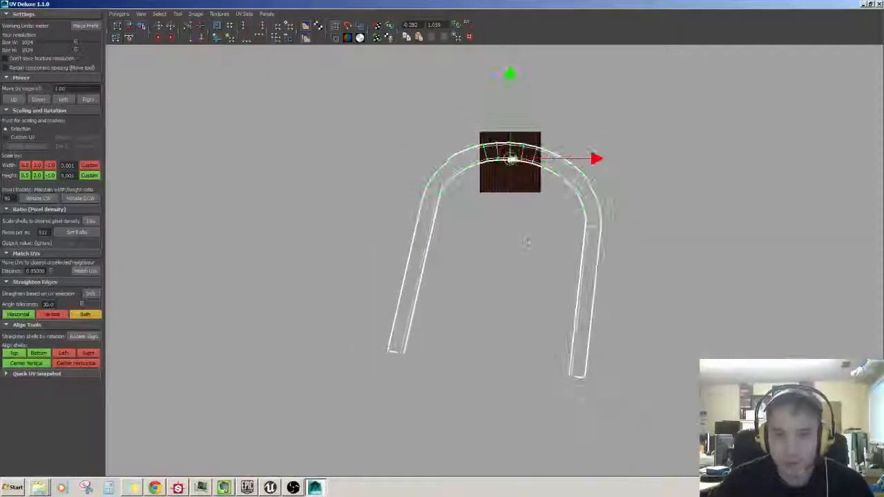
{"action": "scroll", "coordinate": [529, 239], "scroll_direction": "up", "scroll_amount": 1}
{"action": "left_click", "coordinate": [76, 233]}
Move the unfolded arch shell back beside the other shells, into the free area above the arch wall shell
{"action": "middle_click_drag", "start_coordinate": [574, 116], "coordinate": [569, 145], "text": "alt"}
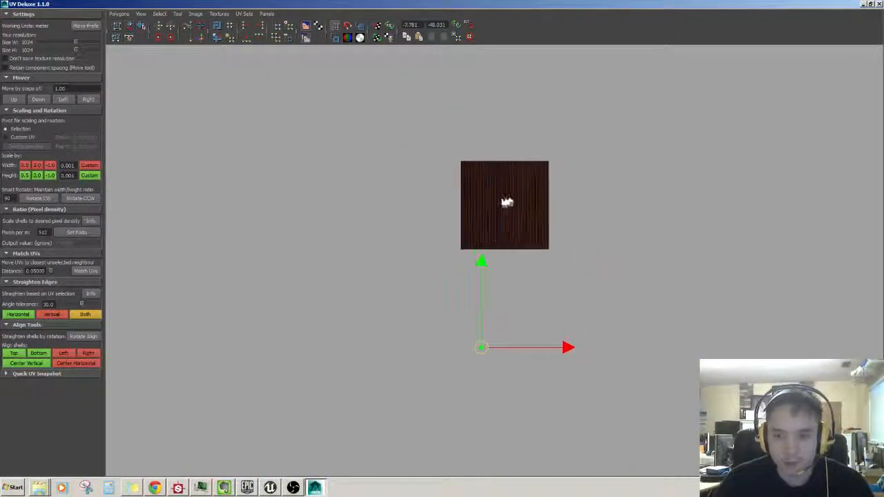
{"action": "key", "text": "f"}
{"action": "scroll", "coordinate": [517, 181], "scroll_direction": "down", "scroll_amount": 3}
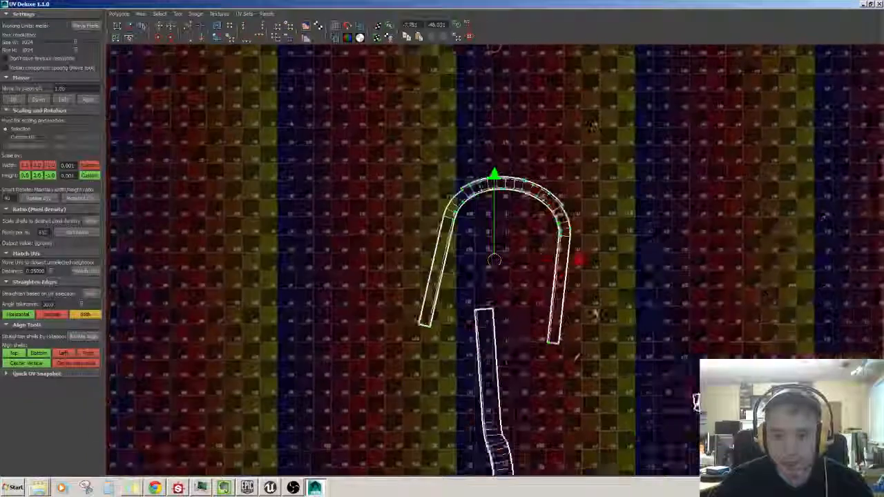
{"action": "middle_click_drag", "start_coordinate": [560, 285], "coordinate": [516, 214], "text": "alt"}
{"action": "left_click_drag", "start_coordinate": [455, 183], "coordinate": [542, 263]}
{"action": "scroll", "coordinate": [541, 263], "scroll_direction": "up", "scroll_amount": 4}
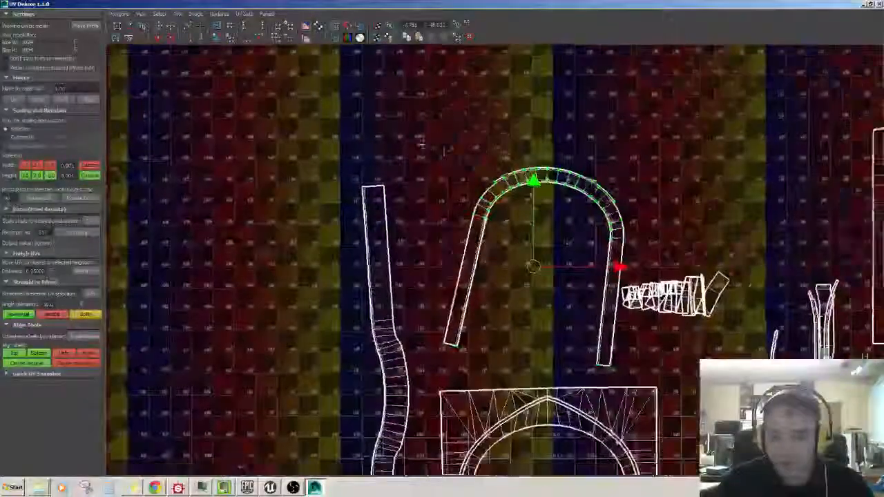
{"action": "middle_click_drag", "start_coordinate": [670, 172], "coordinate": [494, 160], "text": "alt"}
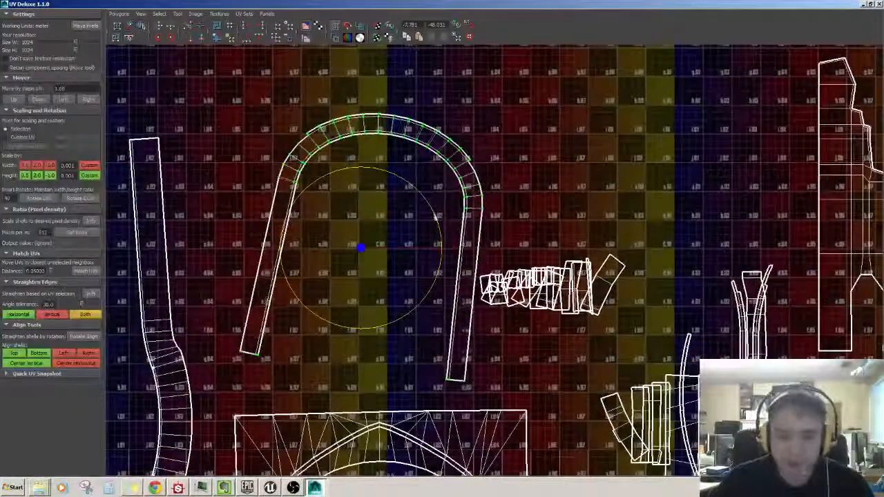
Rotate the arch shell until it stands upright and shift it slightly away from the small overlapping pieces
{"action": "left_click_drag", "start_coordinate": [436, 216], "coordinate": [430, 211]}
{"action": "key", "text": "w"}
{"action": "left_click_drag", "start_coordinate": [448, 241], "coordinate": [426, 242]}
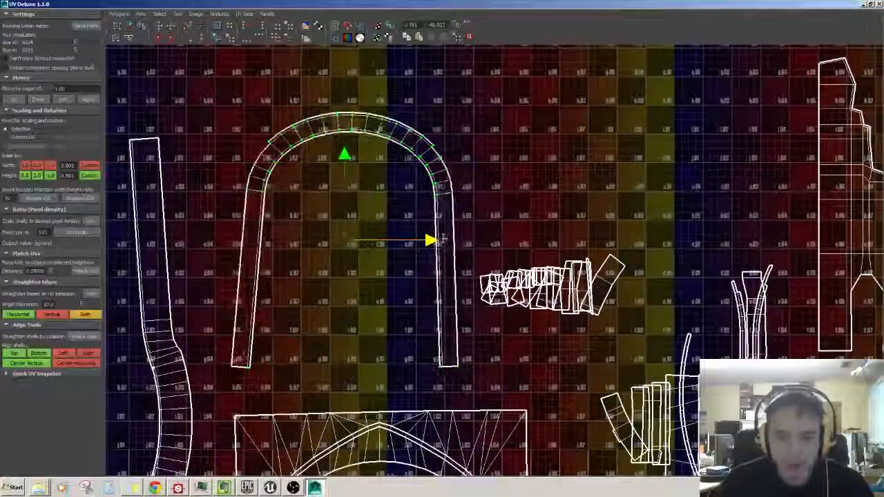
{"action": "middle_click_drag", "start_coordinate": [426, 242], "coordinate": [508, 245], "text": "alt"}
{"action": "scroll", "coordinate": [470, 228], "scroll_direction": "up", "scroll_amount": 1}
{"action": "key", "text": "e"}
{"action": "key", "text": "w"}
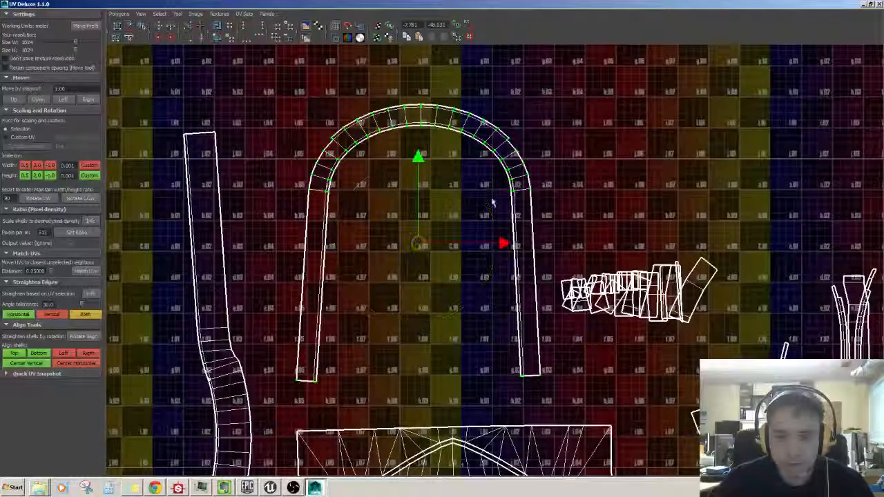
{"action": "scroll", "coordinate": [441, 203], "scroll_direction": "up", "scroll_amount": 1}
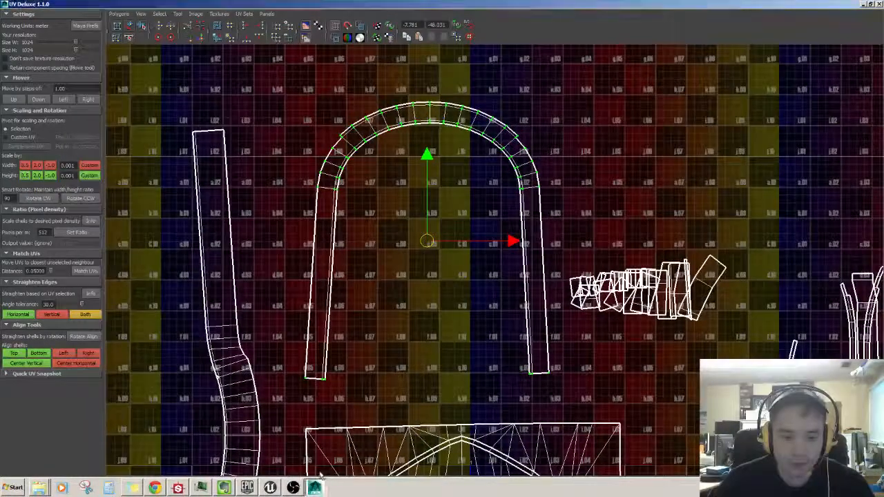
{"action": "middle_click_drag", "start_coordinate": [399, 272], "coordinate": [422, 285], "text": "alt"}
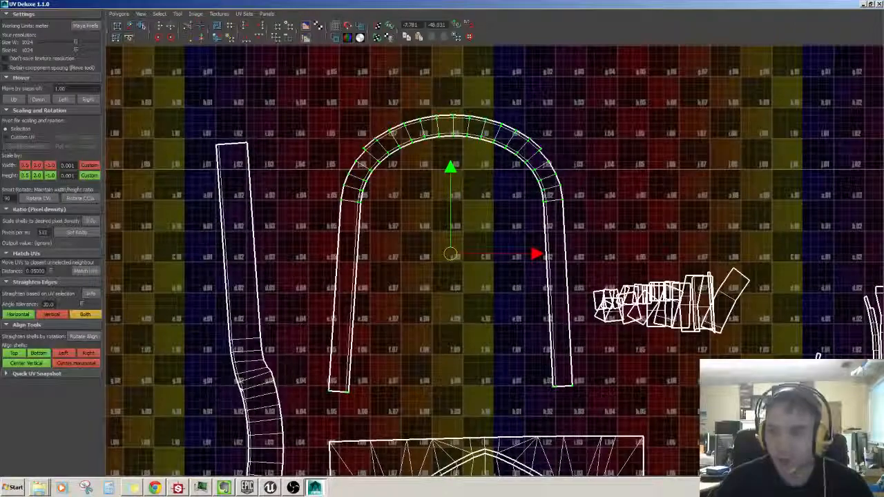
Select the edge loop along the narrow strip on the arch's rim, cut the UVs along it, and check the arch shell
{"action": "left_click", "coordinate": [865, 4]}
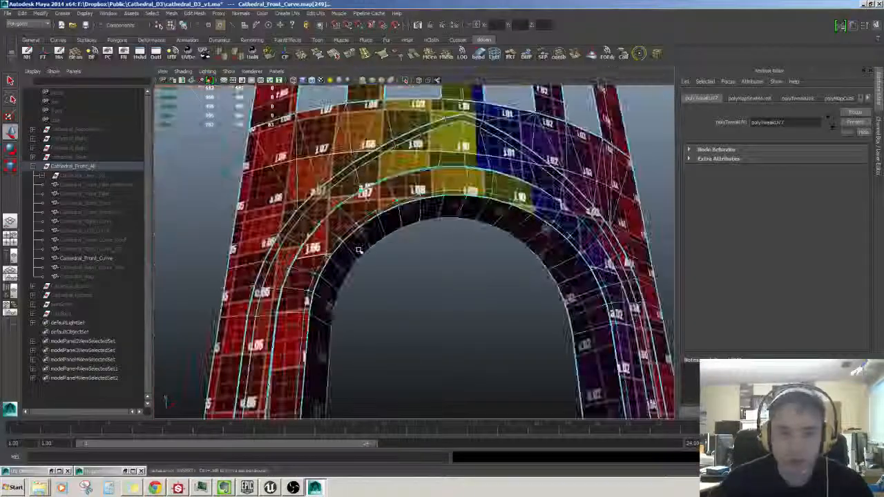
{"action": "scroll", "coordinate": [458, 339], "scroll_direction": "up", "scroll_amount": 4}
{"action": "left_click_drag", "start_coordinate": [458, 337], "coordinate": [472, 302], "text": "alt"}
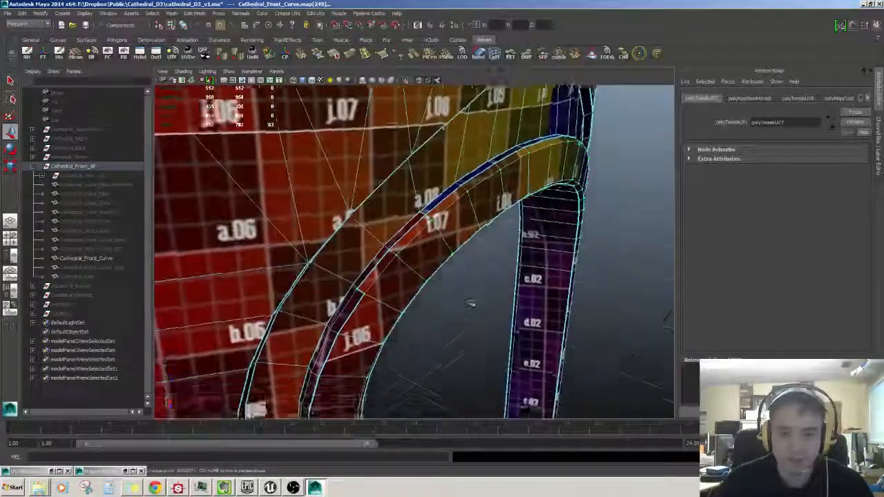
{"action": "middle_click_drag", "start_coordinate": [471, 302], "coordinate": [448, 233], "text": "alt"}
{"action": "left_click_drag", "start_coordinate": [448, 232], "coordinate": [420, 256], "text": "alt"}
{"action": "middle_click_drag", "start_coordinate": [420, 256], "coordinate": [419, 325], "text": "alt"}
{"action": "left_click_drag", "start_coordinate": [419, 324], "coordinate": [400, 315], "text": "alt"}
{"action": "scroll", "coordinate": [408, 307], "scroll_direction": "up", "scroll_amount": 2}
{"action": "key", "text": "F10"}
{"action": "double_click", "coordinate": [392, 258]}
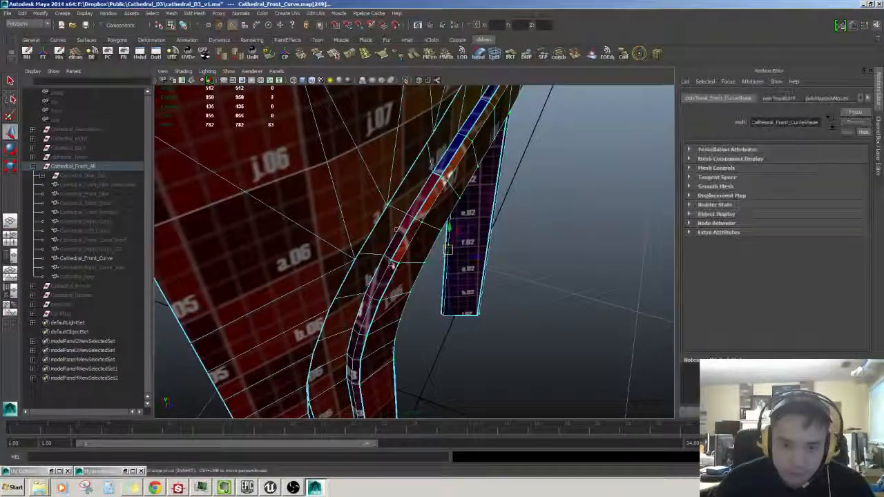
{"action": "left_click_drag", "start_coordinate": [392, 258], "coordinate": [370, 275], "text": "alt"}
{"action": "left_click_drag", "start_coordinate": [458, 279], "coordinate": [461, 253], "text": "alt"}
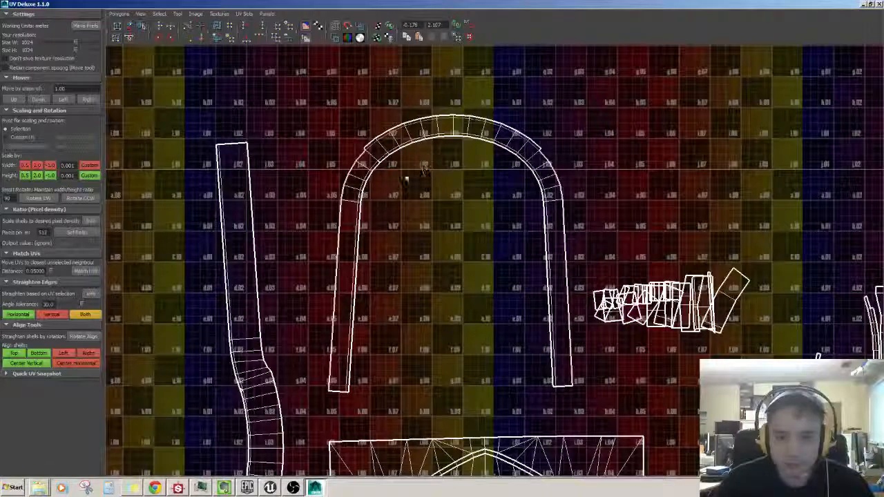
{"action": "middle_click_drag", "start_coordinate": [369, 220], "coordinate": [412, 223], "text": "alt"}
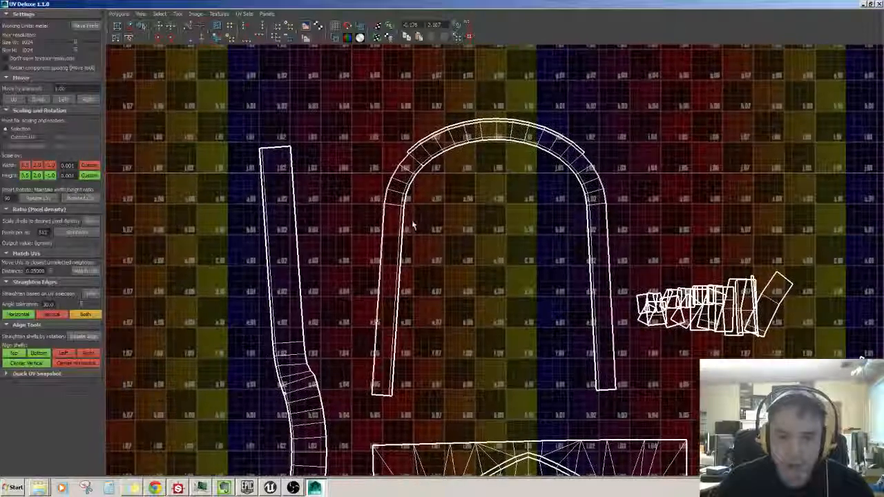
{"action": "scroll", "coordinate": [282, 434], "scroll_direction": "up", "scroll_amount": 1}
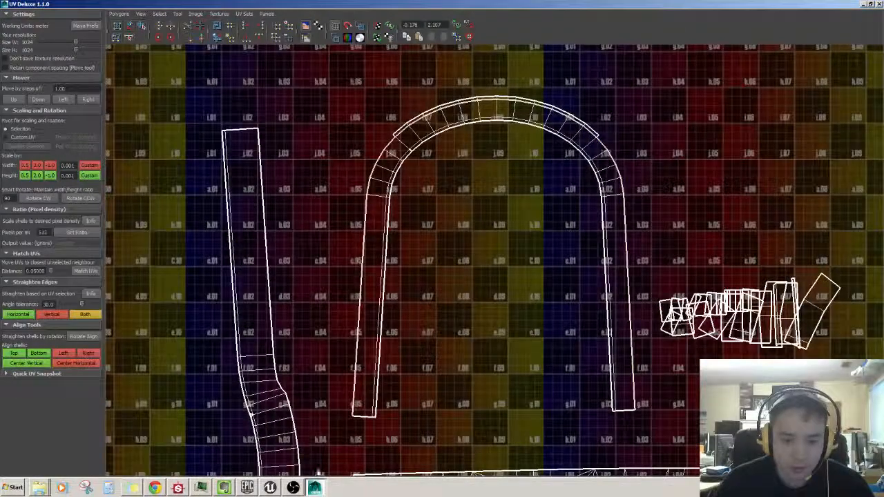
{"action": "middle_click_drag", "start_coordinate": [441, 257], "coordinate": [448, 261], "text": "alt"}
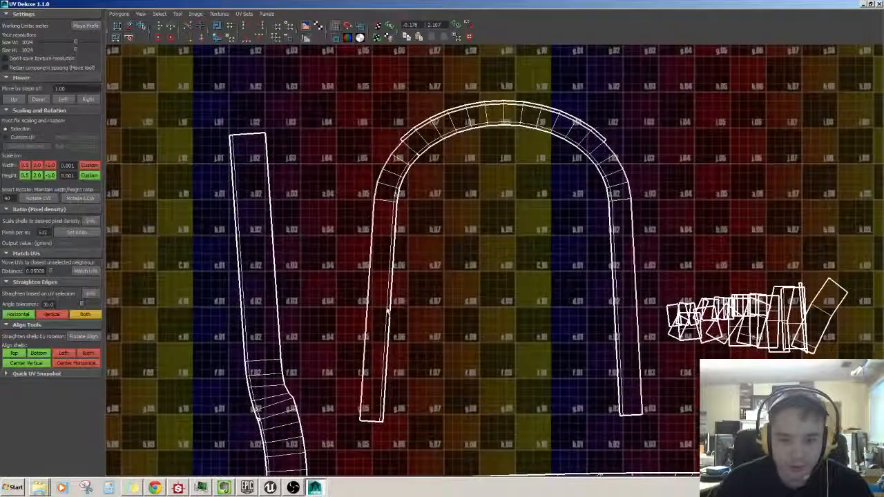
Select the curved run of edges along the arch's narrow strip on the model, from one pier's side over the top to the other
{"action": "left_click", "coordinate": [863, 5]}
{"action": "scroll", "coordinate": [452, 203], "scroll_direction": "down", "scroll_amount": 3}
{"action": "left_click_drag", "start_coordinate": [452, 203], "coordinate": [419, 250], "text": "alt"}
{"action": "scroll", "coordinate": [483, 204], "scroll_direction": "up", "scroll_amount": 3}
{"action": "left_click", "coordinate": [431, 203]}
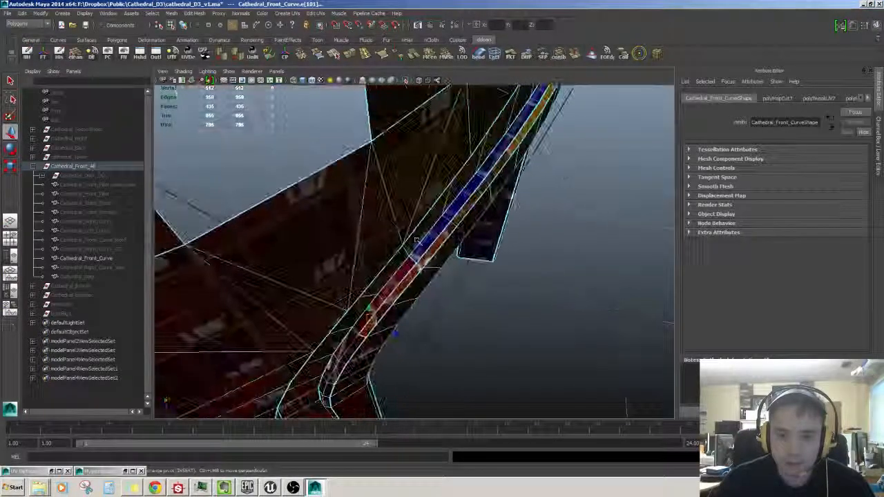
{"action": "left_click", "coordinate": [426, 250], "text": "shift"}
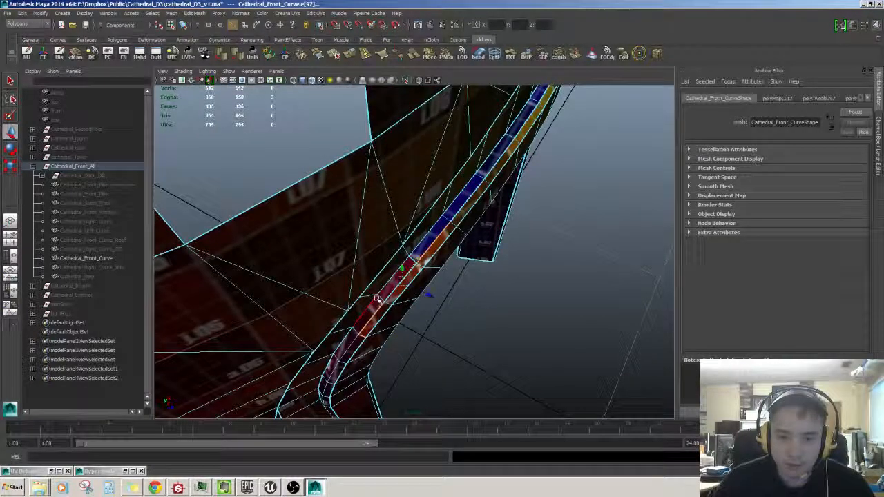
{"action": "left_click_drag", "start_coordinate": [431, 292], "coordinate": [450, 267], "text": "alt"}
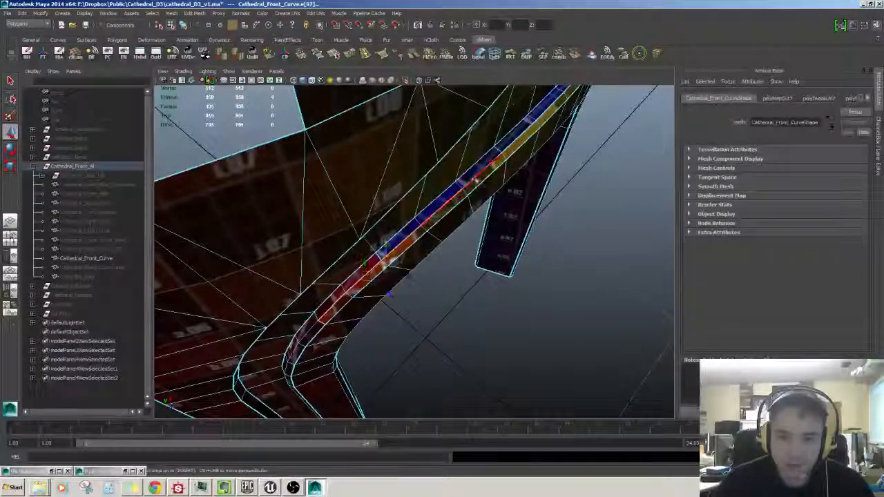
{"action": "left_click_drag", "start_coordinate": [476, 178], "coordinate": [457, 197], "text": "alt"}
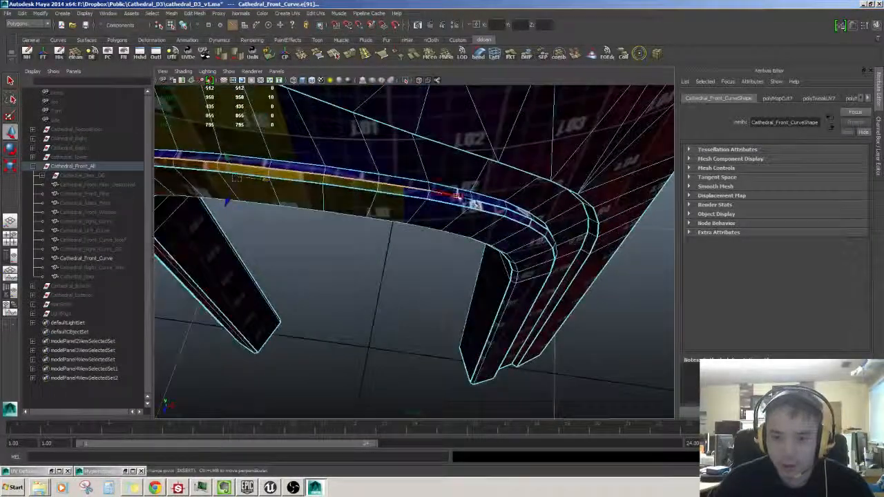
{"action": "left_click_drag", "start_coordinate": [515, 225], "coordinate": [468, 237], "text": "alt"}
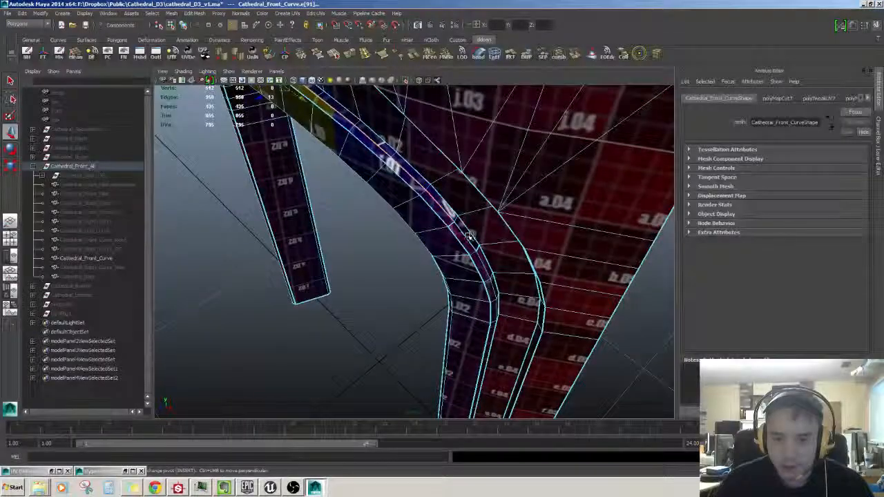
{"action": "mouse_move", "coordinate": [483, 253]}
{"action": "left_mouse_down", "text": "alt"}
{"action": "mouse_move", "coordinate": [497, 249]}
{"action": "mouse_move", "coordinate": [491, 262]}
{"action": "left_mouse_up", "text": "alt"}
{"action": "left_click", "coordinate": [498, 246], "text": "shift"}
{"action": "scroll", "coordinate": [497, 248], "scroll_direction": "down", "scroll_amount": 5}
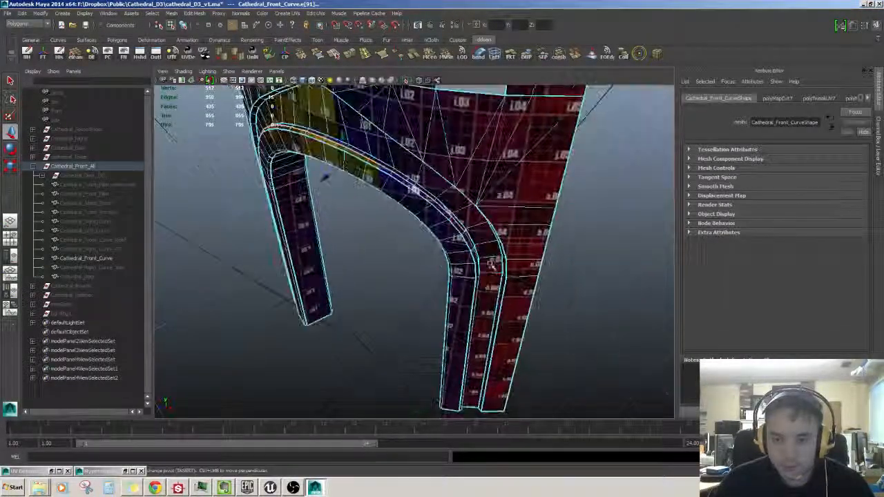
Try to move and sew the UVs along the selected edges, undo it, and inspect the arch shell's curve up close
{"action": "double_click", "coordinate": [40, 473]}
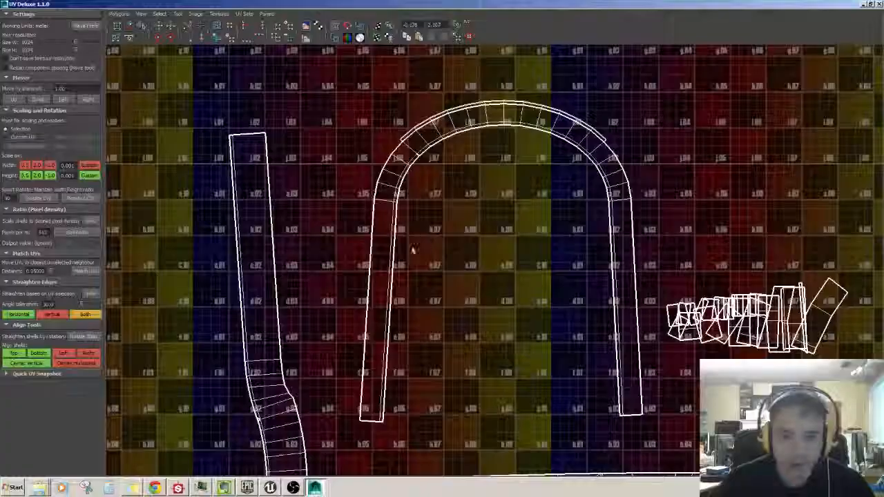
{"action": "middle_click_drag", "start_coordinate": [413, 251], "coordinate": [422, 248], "text": "alt"}
{"action": "key", "text": "g"}
{"action": "middle_click_drag", "start_coordinate": [475, 139], "coordinate": [448, 185], "text": "alt"}
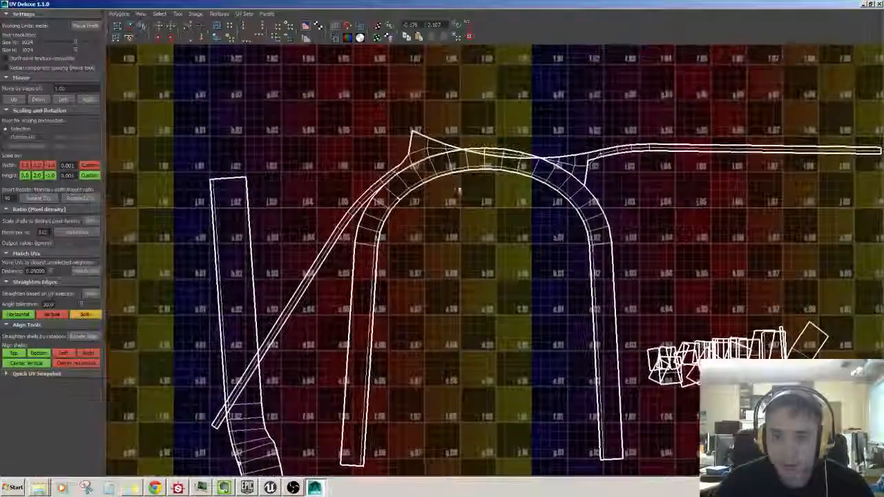
{"action": "key", "text": "ctrl+z"}
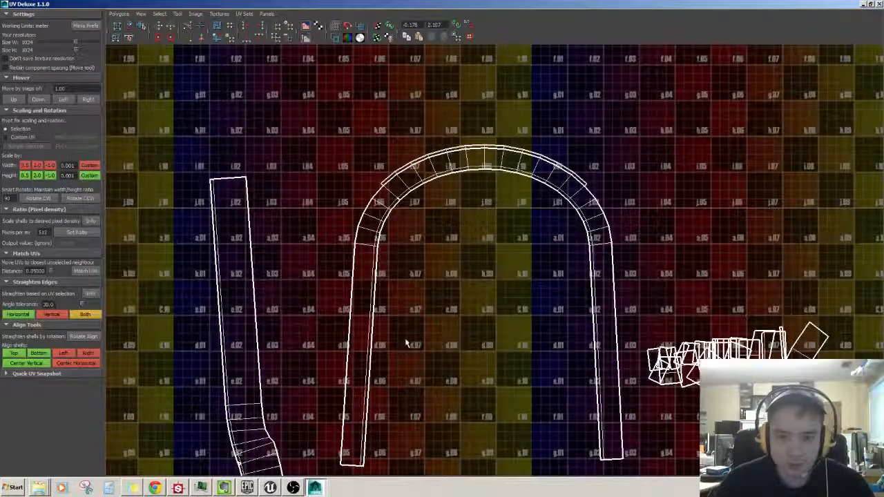
{"action": "scroll", "coordinate": [407, 345], "scroll_direction": "up", "scroll_amount": 8}
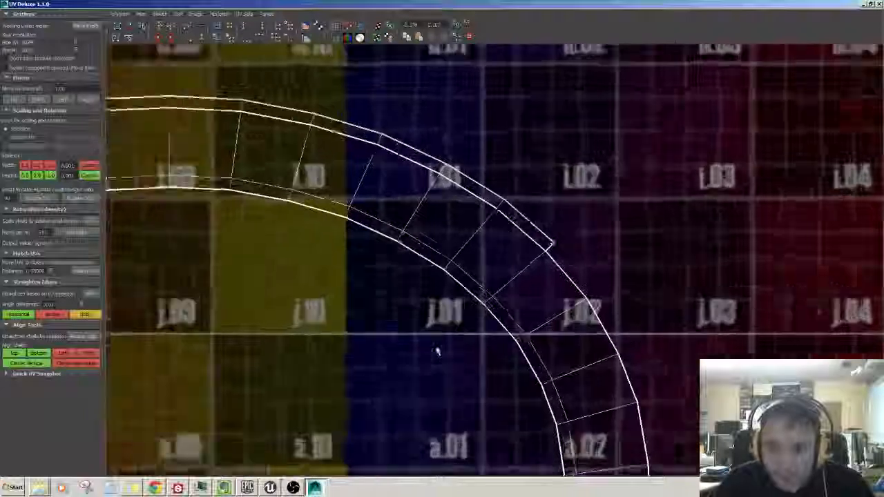
Inspect the rim strip along the arch shell's curve and undo the last UV edit that joined it to the arch
{"action": "right_click_drag", "start_coordinate": [437, 351], "coordinate": [456, 355], "text": "alt"}
{"action": "mouse_move", "coordinate": [217, 271]}
{"action": "middle_mouse_down", "text": "alt"}
{"action": "mouse_move", "coordinate": [627, 337]}
{"action": "mouse_move", "coordinate": [749, 337]}
{"action": "middle_mouse_up", "text": "alt"}
{"action": "mouse_move", "coordinate": [178, 322]}
{"action": "middle_mouse_down", "text": "alt"}
{"action": "mouse_move", "coordinate": [408, 315]}
{"action": "mouse_move", "coordinate": [408, 305]}
{"action": "middle_mouse_up", "text": "alt"}
{"action": "middle_click_drag", "start_coordinate": [635, 297], "coordinate": [227, 251], "text": "alt"}
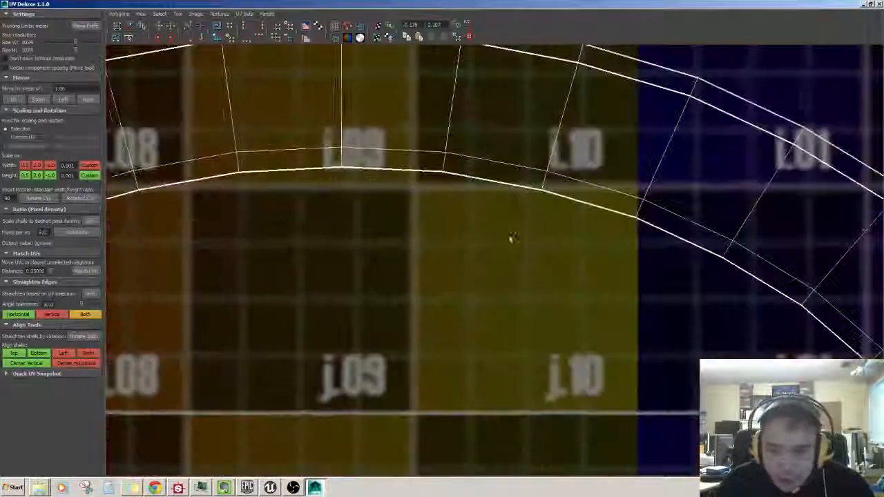
{"action": "middle_click_drag", "start_coordinate": [707, 206], "coordinate": [193, 187], "text": "alt"}
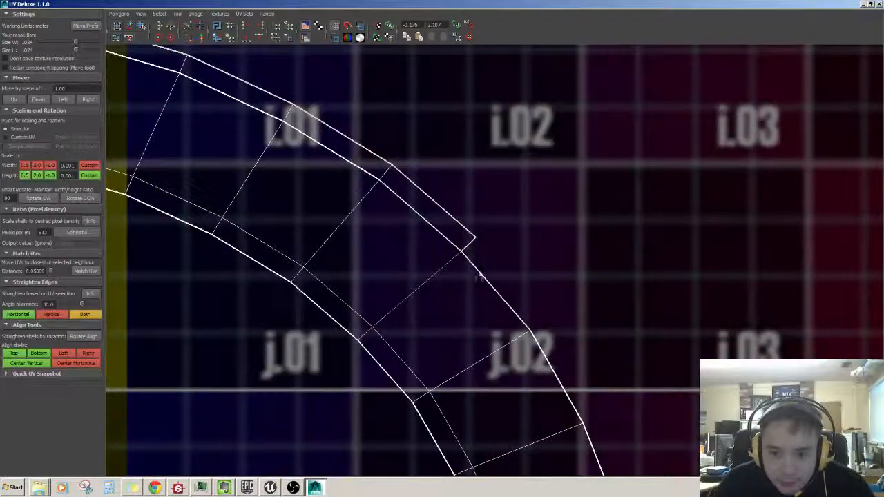
{"action": "scroll", "coordinate": [450, 291], "scroll_direction": "down", "scroll_amount": 6}
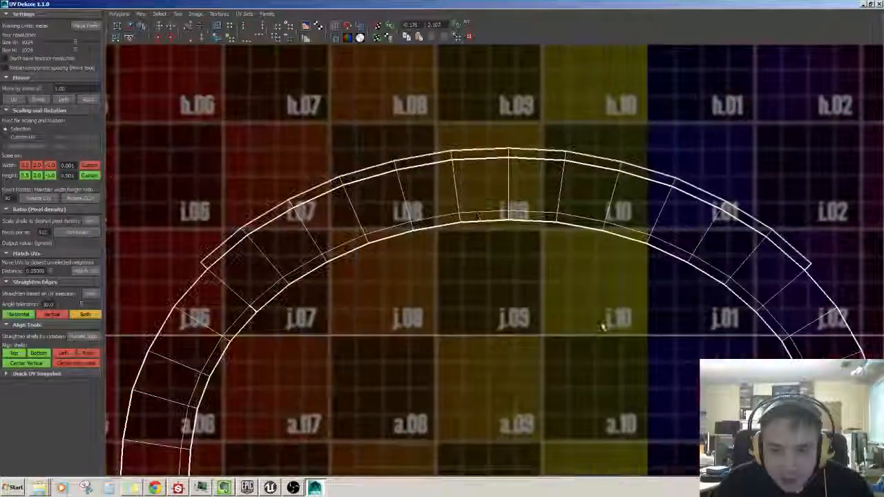
{"action": "key", "text": "ctrl+z"}
{"action": "scroll", "coordinate": [496, 210], "scroll_direction": "down", "scroll_amount": 1}
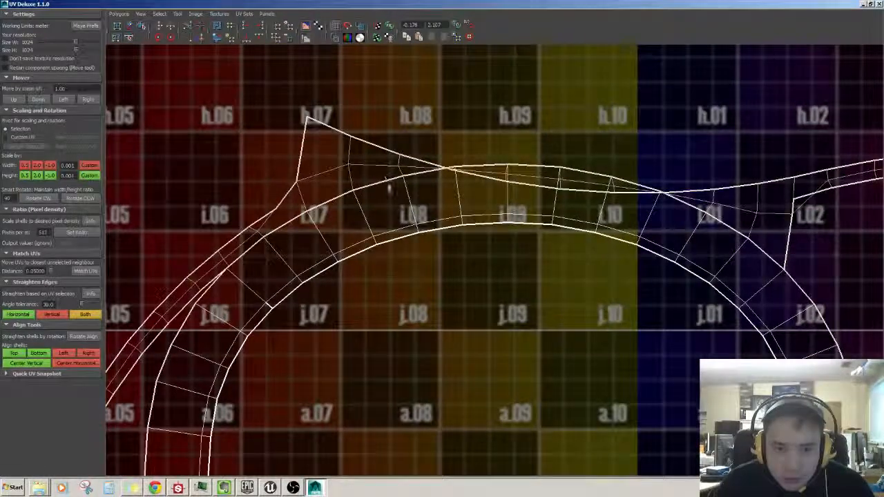
{"action": "scroll", "coordinate": [523, 277], "scroll_direction": "down", "scroll_amount": 5}
{"action": "scroll", "coordinate": [525, 280], "scroll_direction": "down", "scroll_amount": 1}
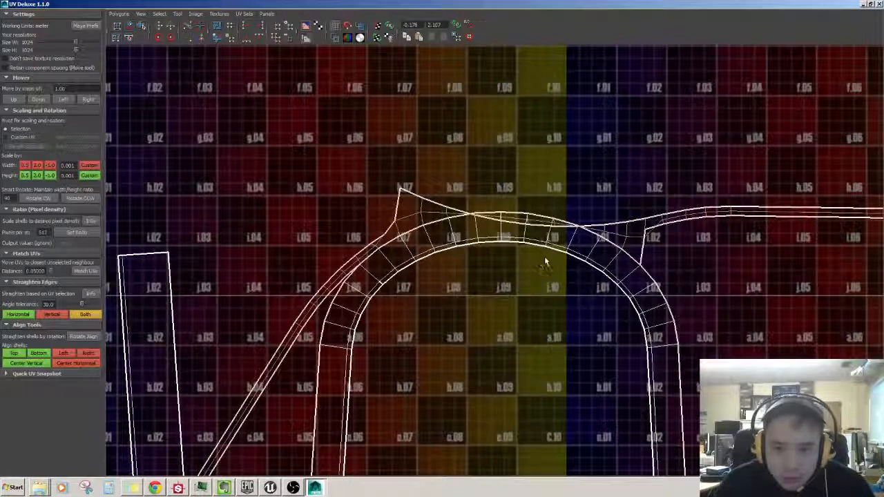
Select the rim strip's whole UV shell, move it up above the arch shell and unfold it
{"action": "left_click_drag", "start_coordinate": [400, 187], "coordinate": [409, 196]}
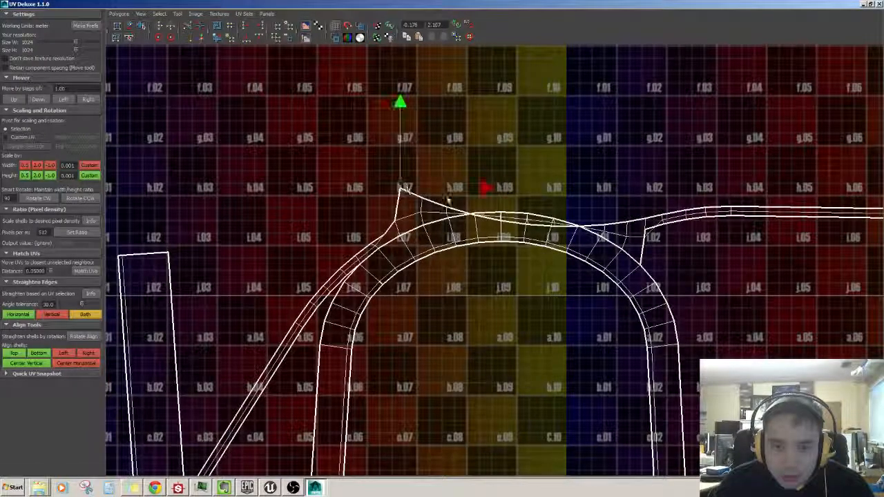
{"action": "right_click_drag", "start_coordinate": [449, 201], "coordinate": [497, 263], "text": "ctrl"}
{"action": "left_click_drag", "start_coordinate": [583, 395], "coordinate": [585, 327]}
{"action": "scroll", "coordinate": [561, 323], "scroll_direction": "down", "scroll_amount": 3}
{"action": "right_click_drag", "start_coordinate": [562, 326], "coordinate": [547, 203], "text": "shift"}
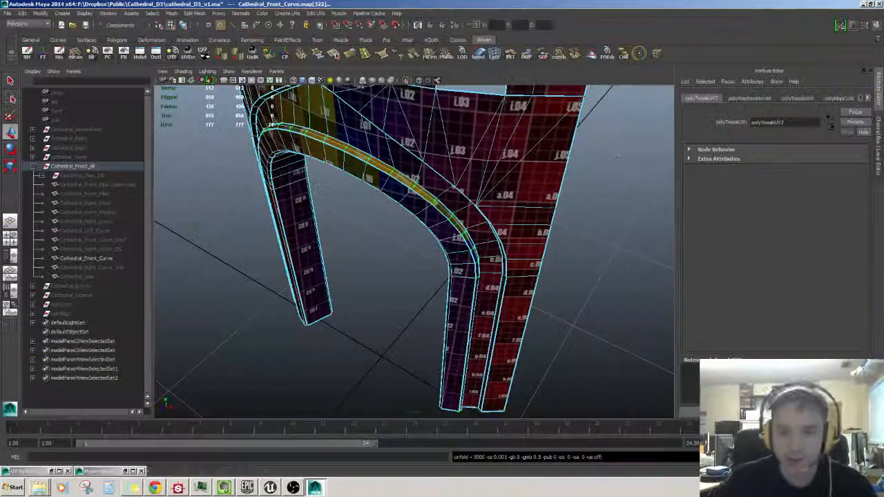
Select all the front faces of the upper wall above the arch on the model
{"action": "left_click_drag", "start_coordinate": [387, 207], "coordinate": [364, 201], "text": "alt"}
{"action": "mouse_move", "coordinate": [414, 259]}
{"action": "left_mouse_down", "text": "alt"}
{"action": "mouse_move", "coordinate": [391, 265]}
{"action": "mouse_move", "coordinate": [444, 253]}
{"action": "mouse_move", "coordinate": [457, 319]}
{"action": "mouse_move", "coordinate": [432, 213]}
{"action": "mouse_move", "coordinate": [407, 263]}
{"action": "left_mouse_up", "text": "alt"}
{"action": "left_click_drag", "start_coordinate": [443, 356], "coordinate": [337, 360], "text": "alt"}
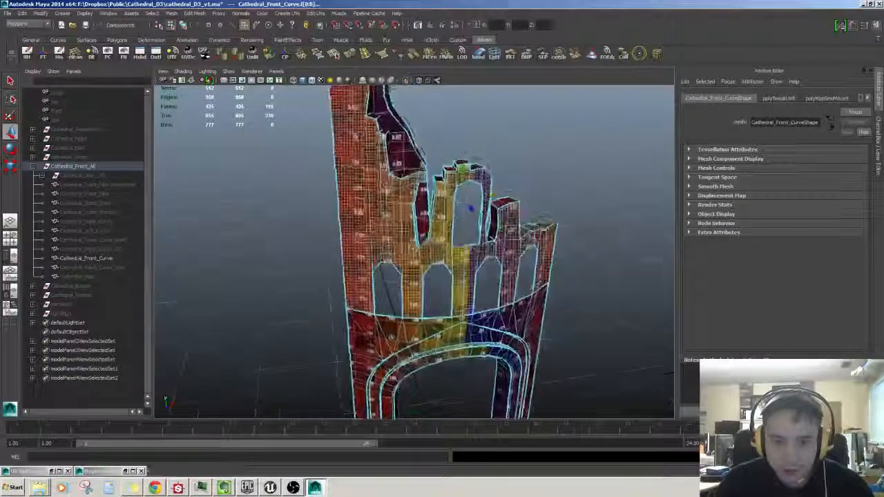
{"action": "left_click_drag", "start_coordinate": [359, 270], "coordinate": [408, 291], "text": "alt"}
{"action": "left_click_drag", "start_coordinate": [536, 279], "coordinate": [560, 293], "text": "alt"}
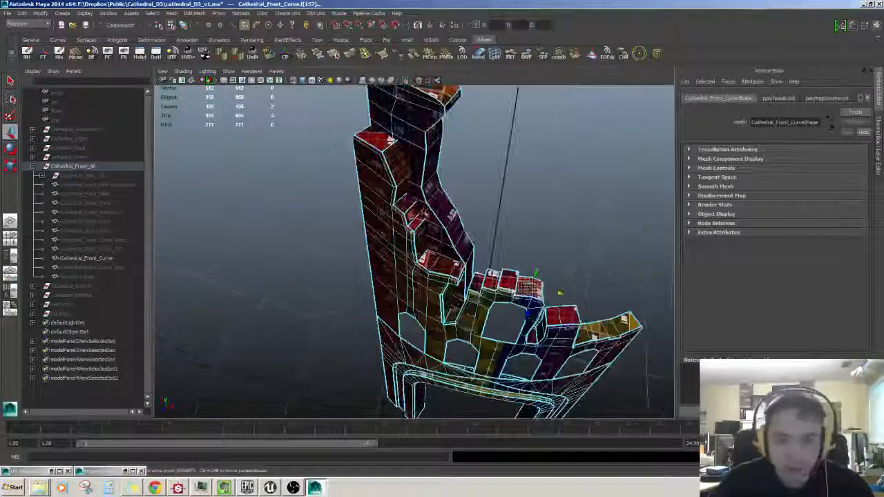
{"action": "left_click_drag", "start_coordinate": [353, 219], "coordinate": [379, 215], "text": "alt"}
{"action": "double_click", "coordinate": [390, 250]}
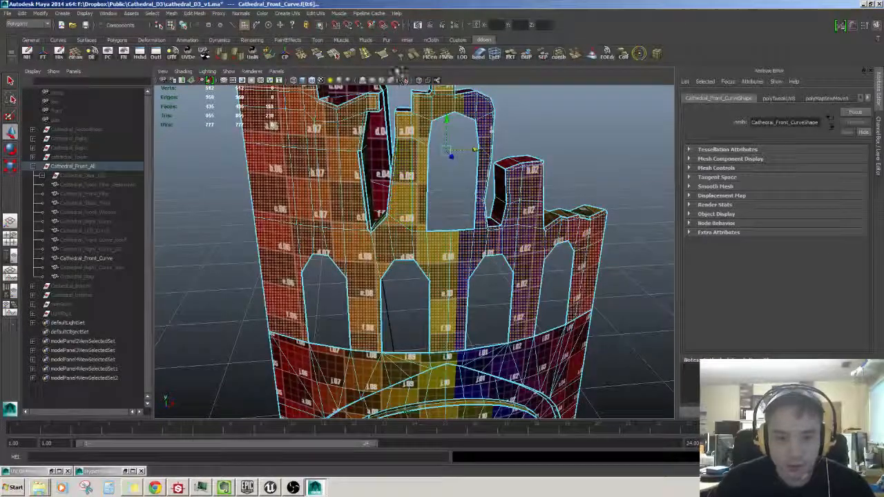
Select the upper wall's UV shell in the UV editor and move it down beside the overlapping side-wall shells
{"action": "double_click", "coordinate": [26, 472]}
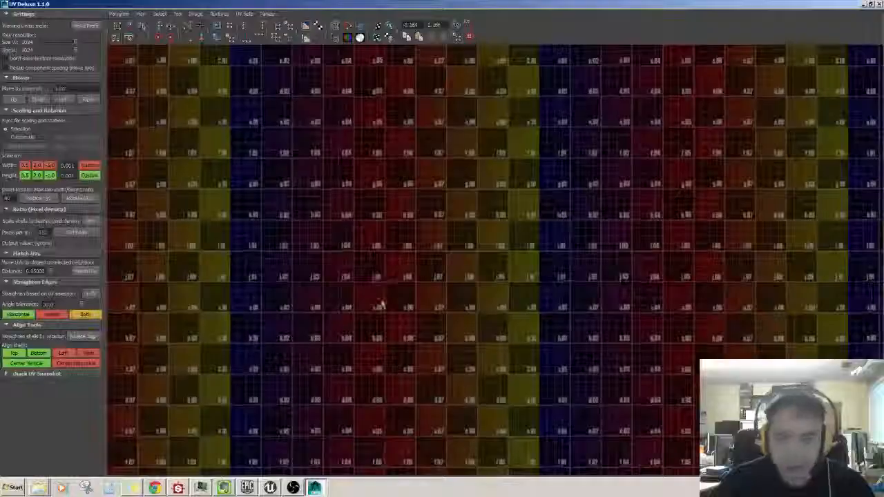
{"action": "scroll", "coordinate": [474, 308], "scroll_direction": "down", "scroll_amount": 6}
{"action": "middle_click_drag", "start_coordinate": [725, 252], "coordinate": [451, 218], "text": "alt"}
{"action": "scroll", "coordinate": [450, 219], "scroll_direction": "up", "scroll_amount": 3}
{"action": "right_click_drag", "start_coordinate": [450, 218], "coordinate": [501, 200], "text": "ctrl"}
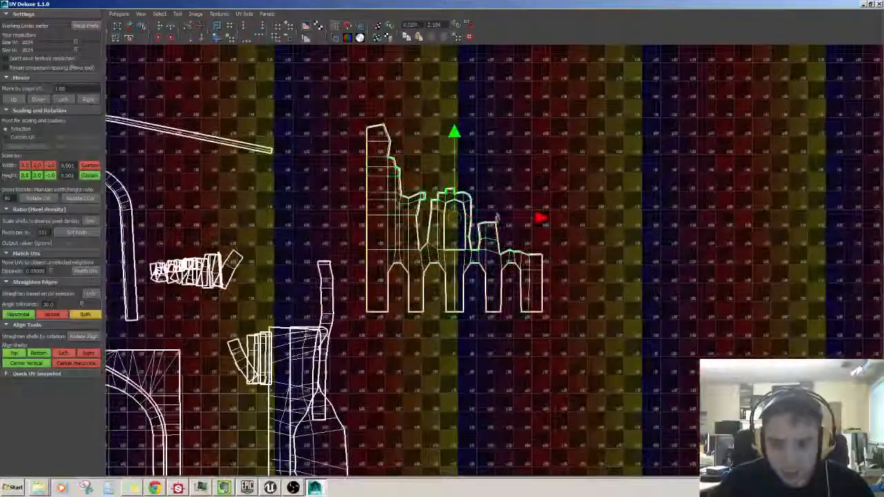
{"action": "middle_click_drag", "start_coordinate": [503, 199], "coordinate": [580, 207], "text": "alt"}
{"action": "scroll", "coordinate": [580, 208], "scroll_direction": "up", "scroll_amount": 1}
{"action": "left_click_drag", "start_coordinate": [532, 224], "coordinate": [532, 329]}
{"action": "scroll", "coordinate": [532, 329], "scroll_direction": "down", "scroll_amount": 1}
{"action": "middle_click_drag", "start_coordinate": [532, 328], "coordinate": [609, 165], "text": "alt"}
{"action": "left_click_drag", "start_coordinate": [609, 152], "coordinate": [624, 198]}
Select the narrow strip shell overlapping the side-wall shells, and check the upper wall's checker texture on the model
{"action": "left_click_drag", "start_coordinate": [477, 154], "coordinate": [457, 188]}
{"action": "right_click_drag", "start_coordinate": [456, 187], "coordinate": [512, 163], "text": "ctrl"}
{"action": "scroll", "coordinate": [510, 150], "scroll_direction": "down", "scroll_amount": 1}
{"action": "middle_click_drag", "start_coordinate": [510, 149], "coordinate": [620, 204], "text": "alt"}
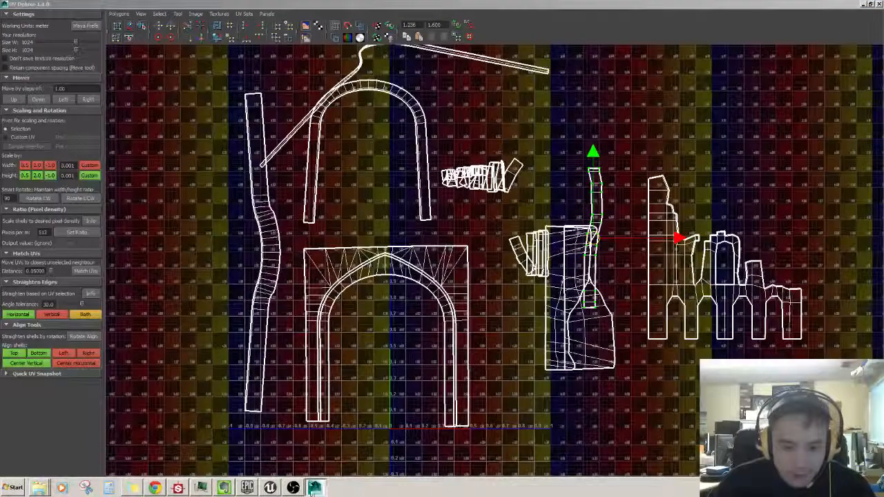
{"action": "left_click", "coordinate": [381, 364]}
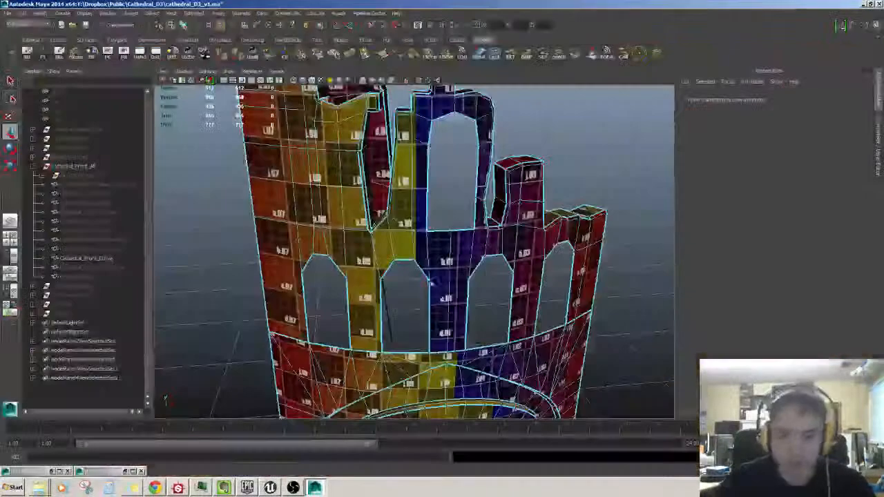
{"action": "left_click_drag", "start_coordinate": [415, 325], "coordinate": [417, 294], "text": "alt"}
{"action": "left_click_drag", "start_coordinate": [395, 261], "coordinate": [397, 223], "text": "alt"}
Select the edge between the small step faces on the tall broken pier and check the UV layout
{"action": "left_click", "coordinate": [347, 188]}
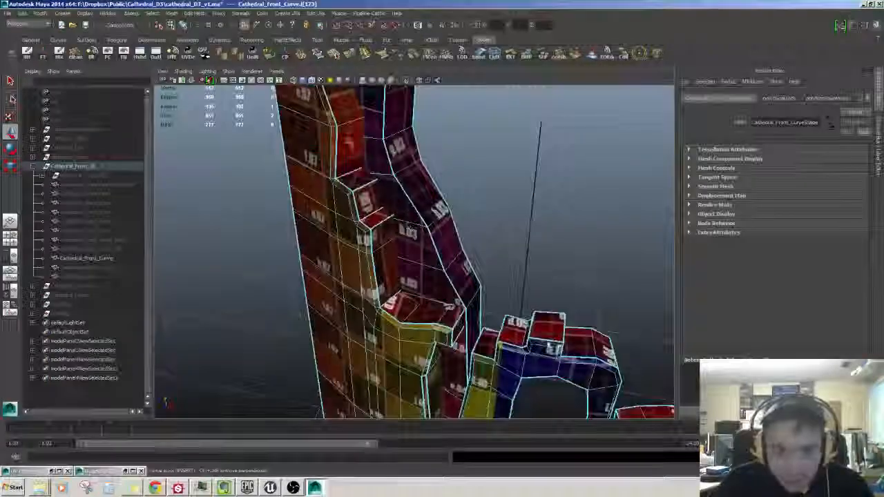
{"action": "left_click", "coordinate": [360, 182]}
{"action": "left_click", "coordinate": [365, 184]}
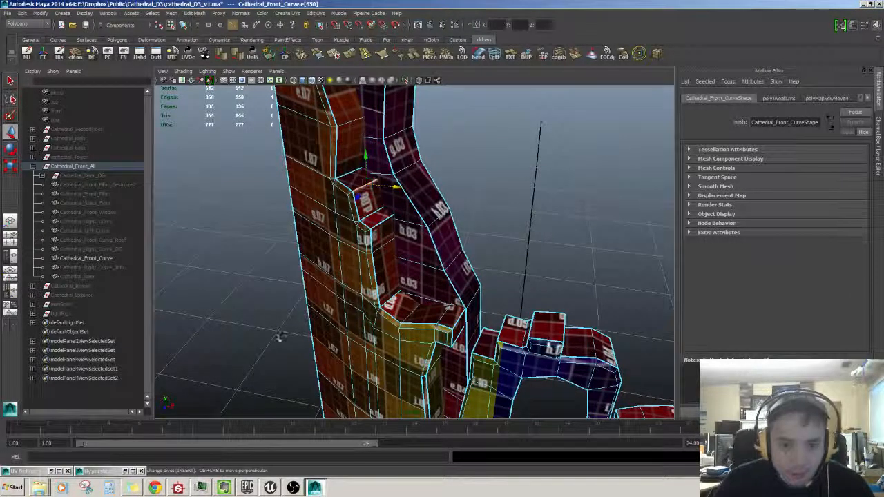
{"action": "left_click_drag", "start_coordinate": [456, 288], "coordinate": [435, 269], "text": "alt"}
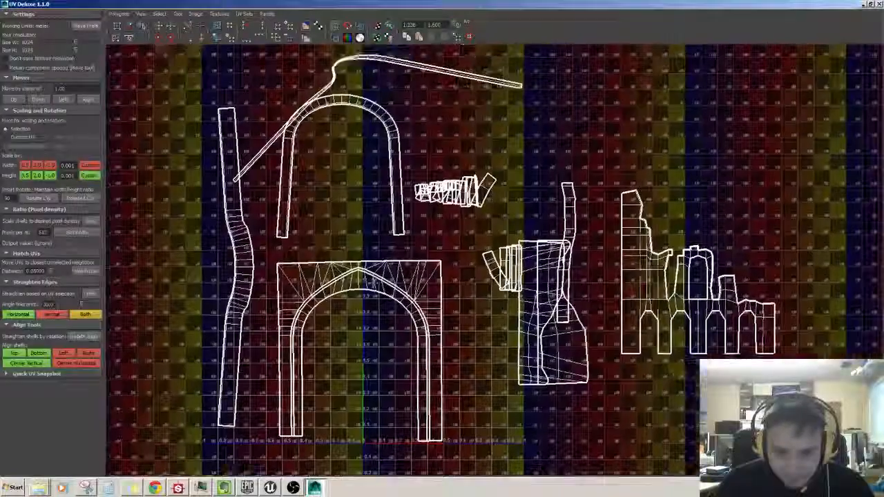
{"action": "mouse_move", "coordinate": [443, 279]}
{"action": "right_mouse_down", "text": "alt"}
{"action": "mouse_move", "coordinate": [414, 279]}
{"action": "mouse_move", "coordinate": [443, 280]}
{"action": "right_mouse_up", "text": "alt"}
{"action": "middle_click_drag", "start_coordinate": [443, 279], "coordinate": [428, 263], "text": "alt"}
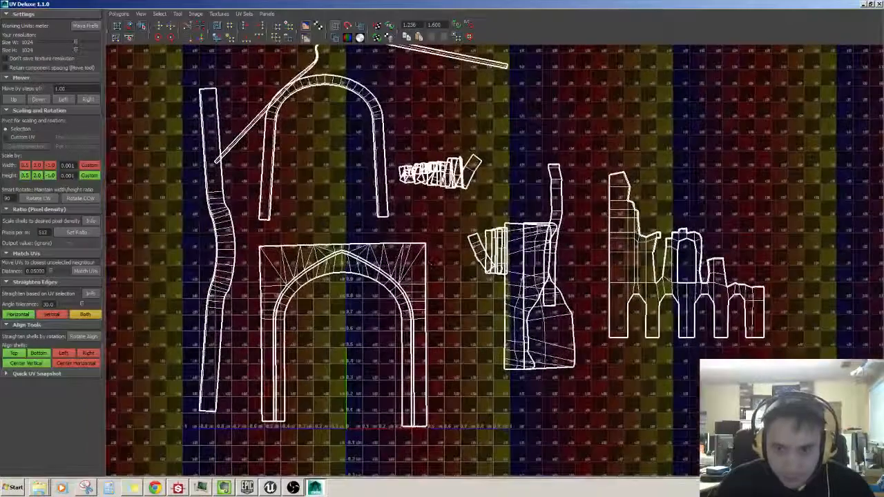
{"action": "middle_click_drag", "start_coordinate": [442, 208], "coordinate": [446, 247], "text": "alt"}
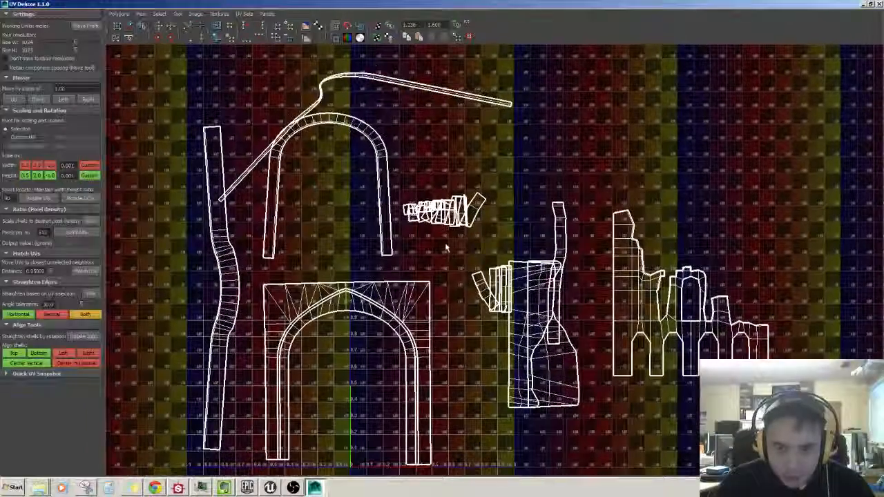
Shrink the UV editor to a floating window beside the model and frame the small overlapping shells
{"action": "left_click", "coordinate": [871, 5]}
{"action": "left_click_drag", "start_coordinate": [453, 183], "coordinate": [564, 160], "text": "alt"}
{"action": "left_click_drag", "start_coordinate": [245, 5], "coordinate": [263, 34]}
{"action": "right_click_drag", "start_coordinate": [289, 222], "coordinate": [304, 224], "text": "alt"}
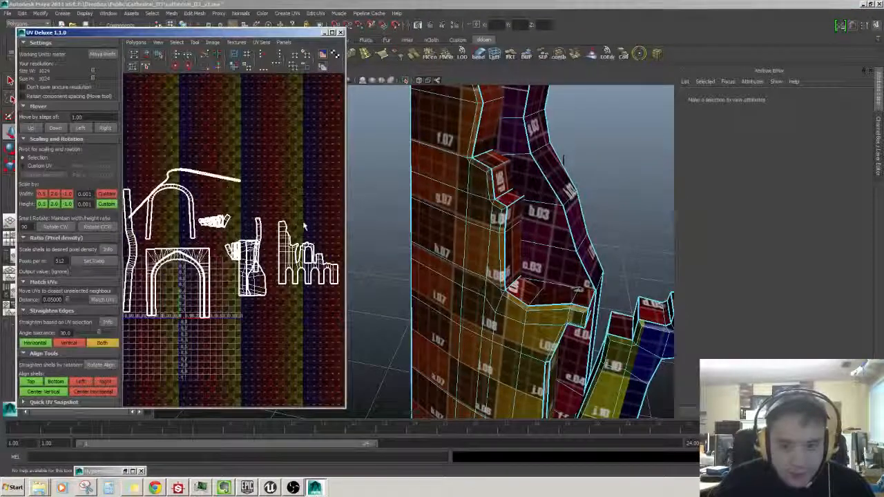
{"action": "scroll", "coordinate": [304, 227], "scroll_direction": "up", "scroll_amount": 4}
Move and sew the UVs along the selected edge beside the V-shaped gap in the upper wall
{"action": "left_click_drag", "start_coordinate": [456, 283], "coordinate": [502, 237], "text": "alt"}
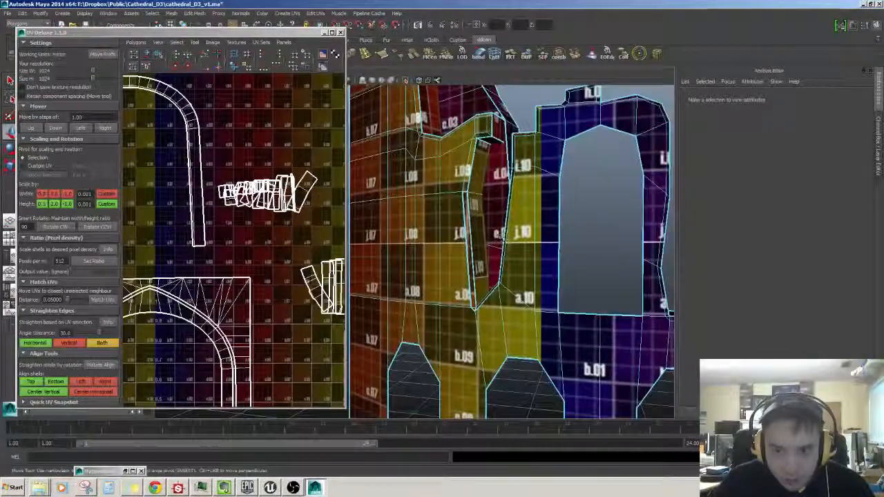
{"action": "left_click", "coordinate": [503, 233]}
{"action": "right_click_drag", "start_coordinate": [279, 147], "coordinate": [278, 132], "text": "shift"}
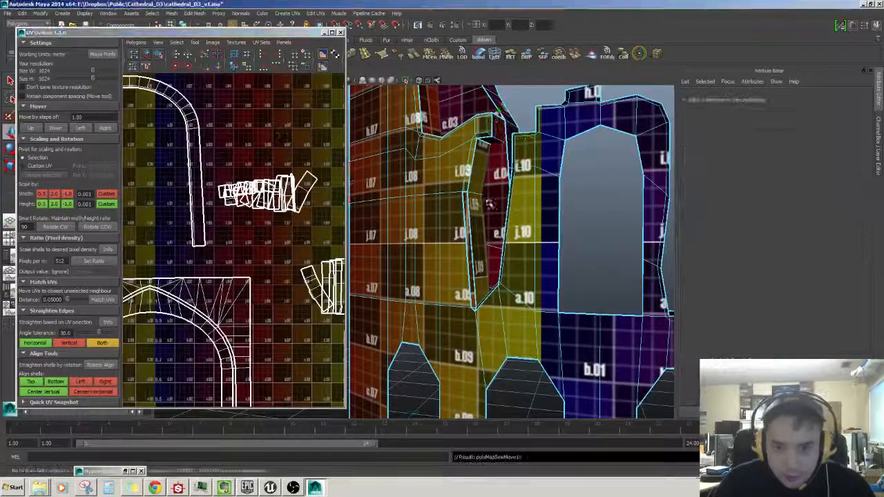
Select the edge between the stepped top pieces beside the tall window, and move and sew its UVs
{"action": "left_click_drag", "start_coordinate": [489, 204], "coordinate": [541, 257], "text": "alt"}
{"action": "right_click_drag", "start_coordinate": [540, 257], "coordinate": [558, 232], "text": "alt"}
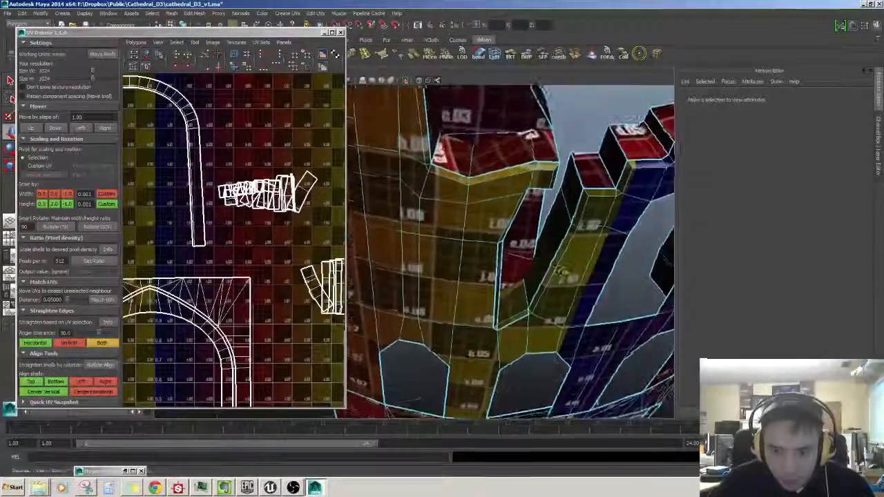
{"action": "left_click_drag", "start_coordinate": [558, 231], "coordinate": [510, 210], "text": "alt"}
{"action": "left_click", "coordinate": [510, 211]}
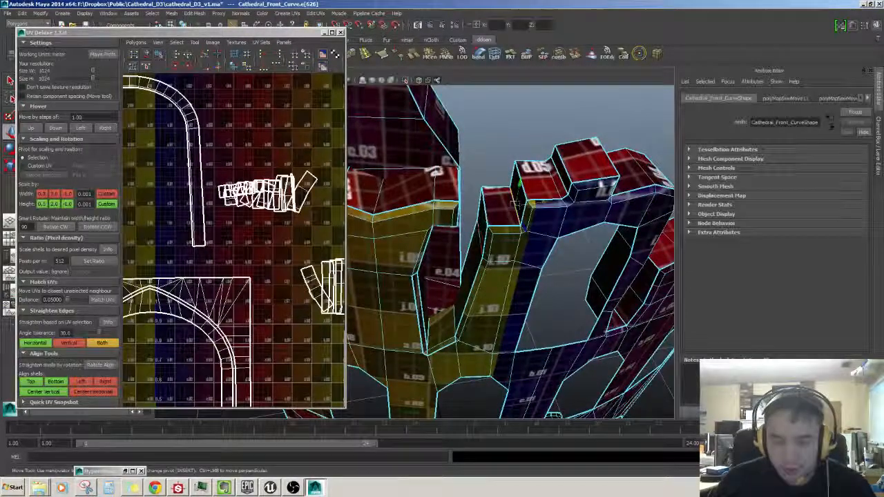
{"action": "left_click", "coordinate": [267, 139]}
Select the next edge on the thin wall section around the tall window, and move and sew its UVs
{"action": "middle_click_drag", "start_coordinate": [485, 187], "coordinate": [455, 193], "text": "alt"}
{"action": "left_click_drag", "start_coordinate": [454, 193], "coordinate": [504, 186], "text": "alt"}
{"action": "left_click", "coordinate": [462, 222]}
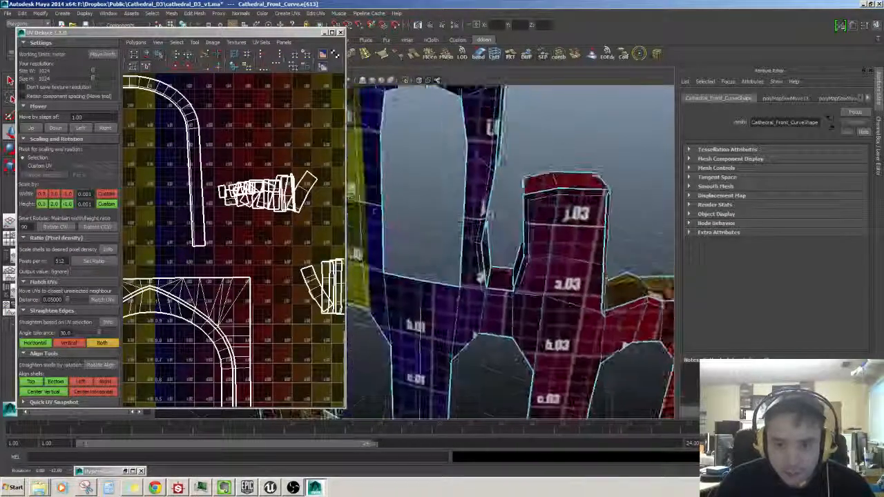
{"action": "left_click_drag", "start_coordinate": [490, 216], "coordinate": [500, 218], "text": "alt"}
{"action": "right_click_drag", "start_coordinate": [250, 159], "coordinate": [248, 137], "text": "shift"}
Select the top faces of the low ragged wall end and the neighbouring pier's top and side faces to compare their shells
{"action": "left_click_drag", "start_coordinate": [558, 266], "coordinate": [603, 332], "text": "alt"}
{"action": "left_click_drag", "start_coordinate": [585, 269], "coordinate": [565, 271], "text": "alt"}
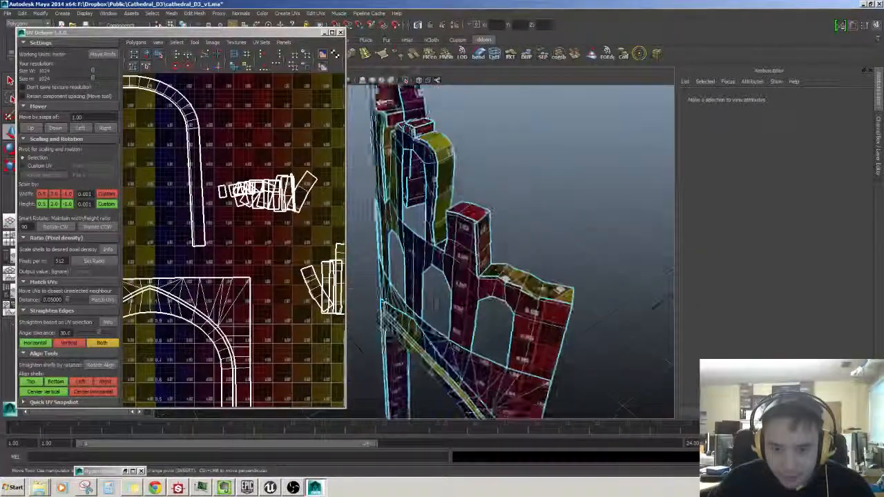
{"action": "left_click_drag", "start_coordinate": [436, 304], "coordinate": [565, 288], "text": "alt"}
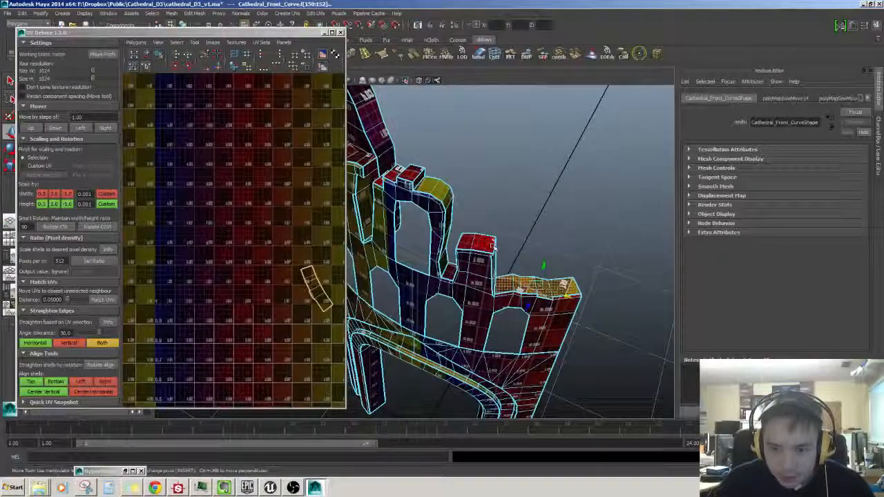
{"action": "mouse_move", "coordinate": [493, 243]}
{"action": "left_mouse_down", "text": "alt"}
{"action": "mouse_move", "coordinate": [483, 269]}
{"action": "mouse_move", "coordinate": [505, 238]}
{"action": "left_mouse_up", "text": "alt"}
{"action": "right_click_drag", "start_coordinate": [504, 239], "coordinate": [523, 266], "text": "alt"}
{"action": "left_click_drag", "start_coordinate": [523, 267], "coordinate": [471, 261], "text": "alt"}
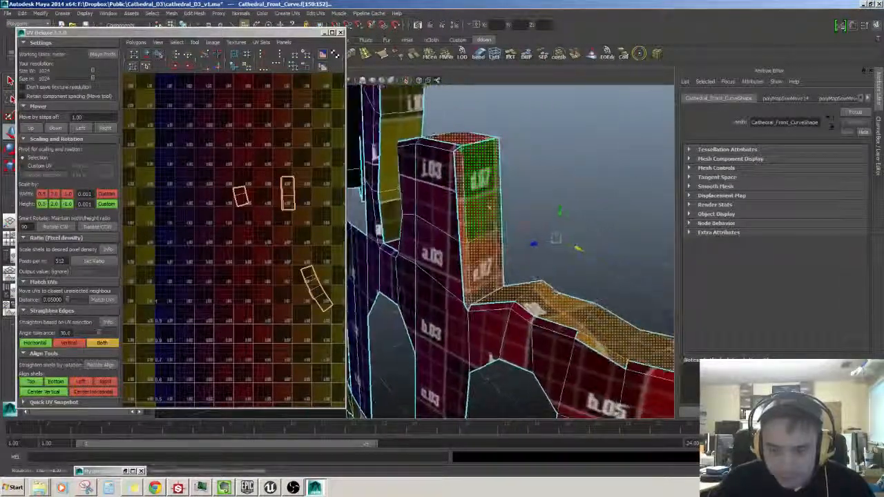
Select the vertical edges along the short pier's side face and cut the UVs along them
{"action": "right_click_drag", "start_coordinate": [471, 261], "coordinate": [467, 214]}
{"action": "left_click", "coordinate": [464, 168]}
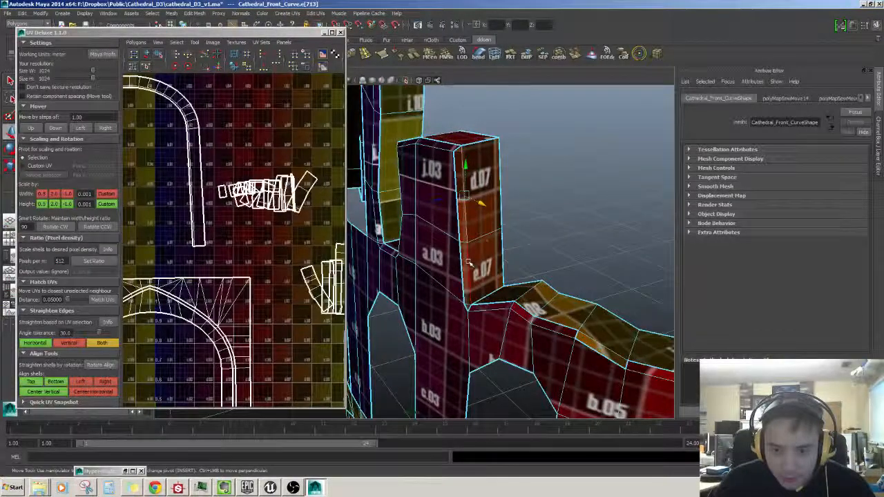
{"action": "left_click", "coordinate": [468, 264]}
{"action": "right_click_drag", "start_coordinate": [305, 170], "coordinate": [324, 178], "text": "shift"}
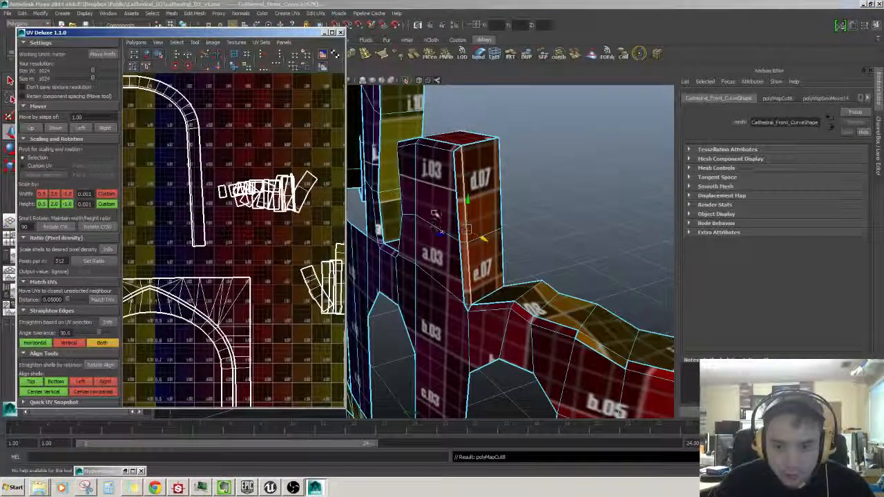
Select the vertical edges between the short pier's front and its narrow corner strip, and sew the UVs along them
{"action": "double_click", "coordinate": [457, 157]}
{"action": "left_click", "coordinate": [456, 181]}
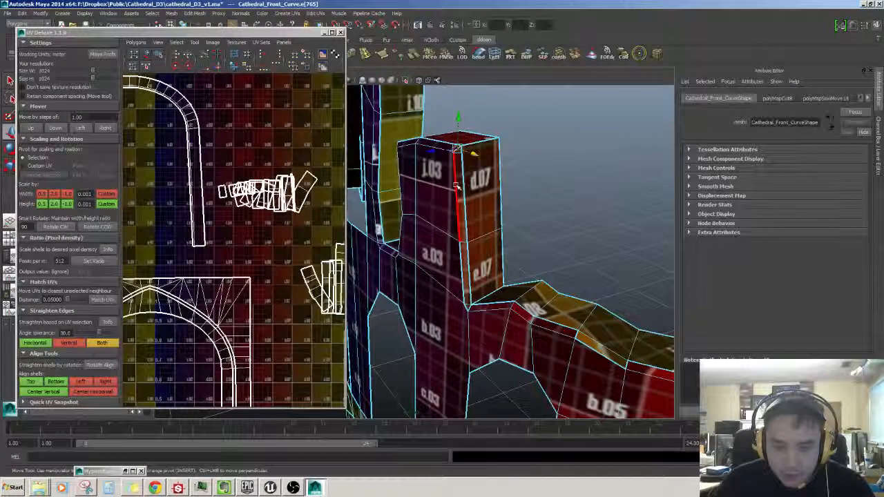
{"action": "left_click", "coordinate": [457, 193]}
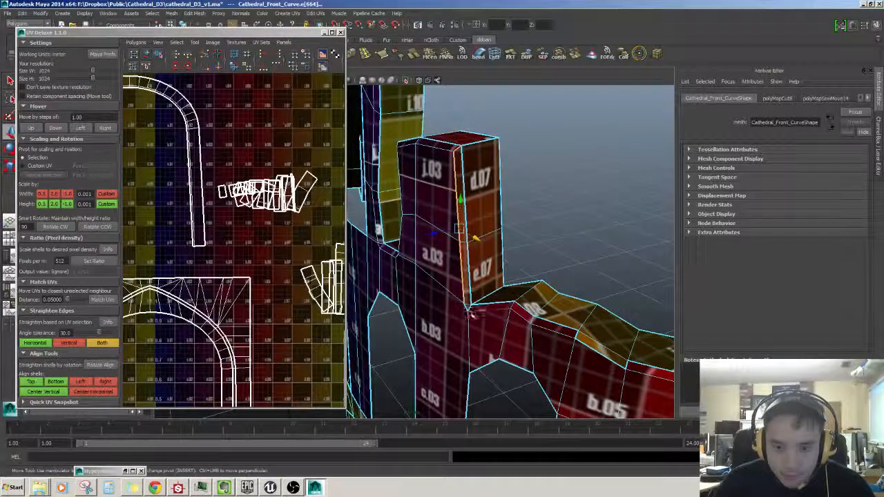
{"action": "right_click_drag", "start_coordinate": [266, 211], "coordinate": [247, 217], "text": "shift"}
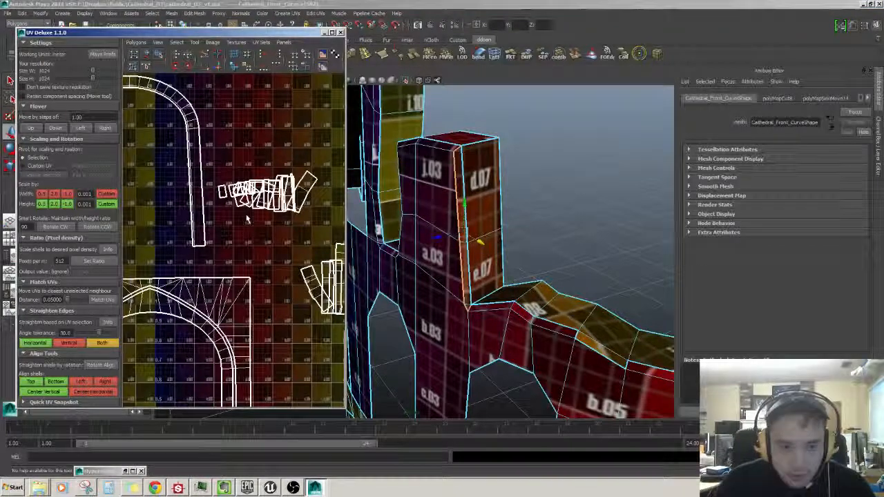
Examine the short edges at the foot of the V-shaped gap in the upper wall
{"action": "mouse_move", "coordinate": [493, 264]}
{"action": "left_mouse_down", "text": "alt"}
{"action": "mouse_move", "coordinate": [536, 265]}
{"action": "mouse_move", "coordinate": [458, 203]}
{"action": "mouse_move", "coordinate": [481, 257]}
{"action": "mouse_move", "coordinate": [494, 256]}
{"action": "mouse_move", "coordinate": [476, 234]}
{"action": "mouse_move", "coordinate": [482, 269]}
{"action": "left_mouse_up", "text": "alt"}
{"action": "scroll", "coordinate": [480, 243], "scroll_direction": "up", "scroll_amount": 8}
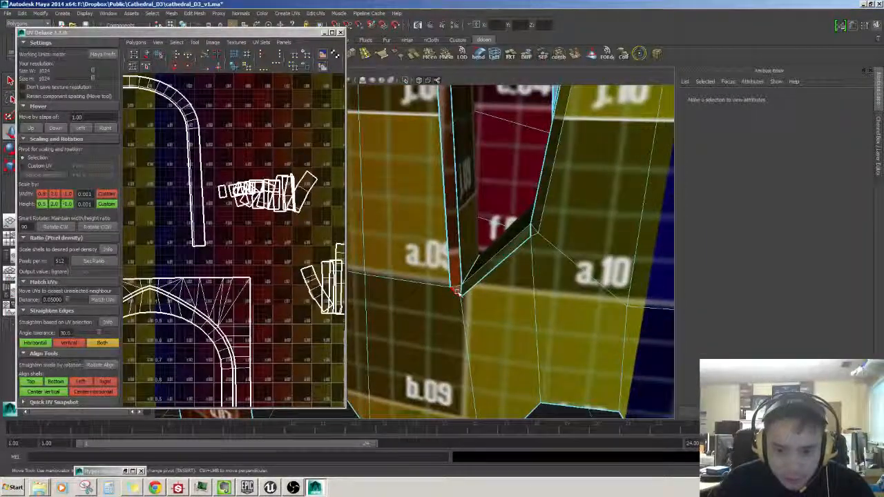
{"action": "scroll", "coordinate": [514, 270], "scroll_direction": "down", "scroll_amount": 10}
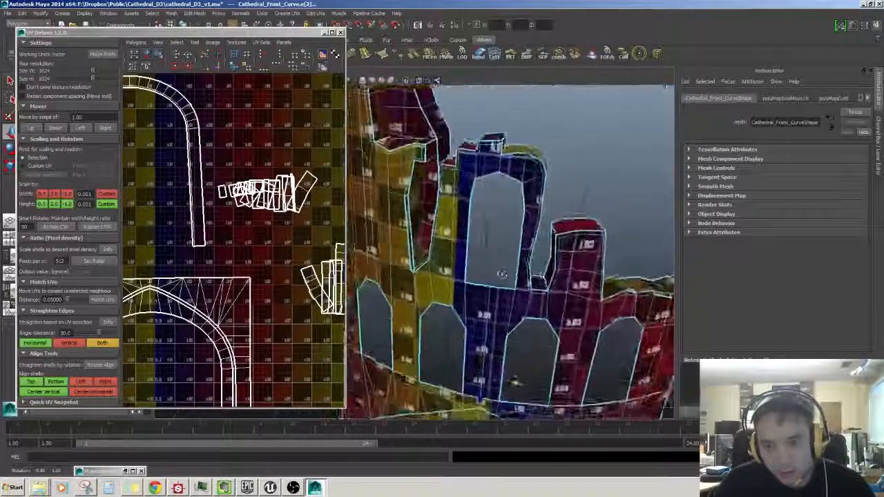
Select the short slanted edge at the foot of the upper wall's V-shaped gap and cut the UVs along it
{"action": "left_click_drag", "start_coordinate": [505, 275], "coordinate": [550, 284], "text": "alt"}
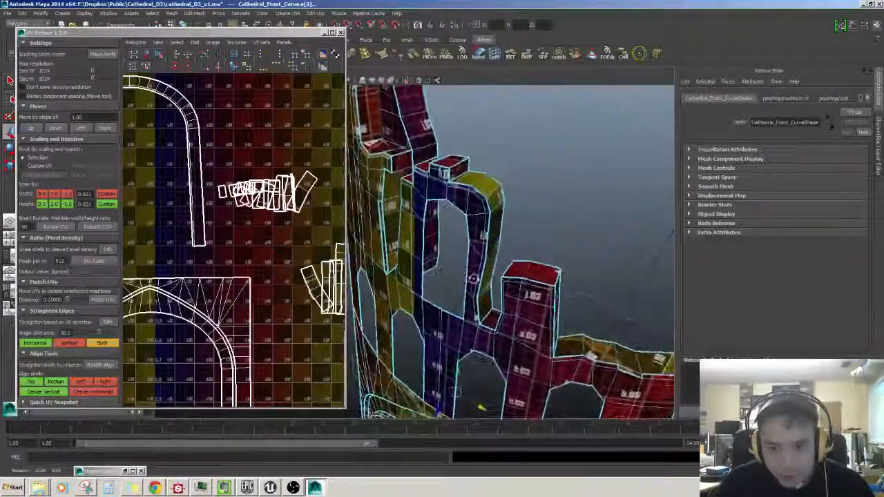
{"action": "left_click_drag", "start_coordinate": [473, 279], "coordinate": [551, 286], "text": "alt"}
{"action": "scroll", "coordinate": [517, 281], "scroll_direction": "up", "scroll_amount": 6}
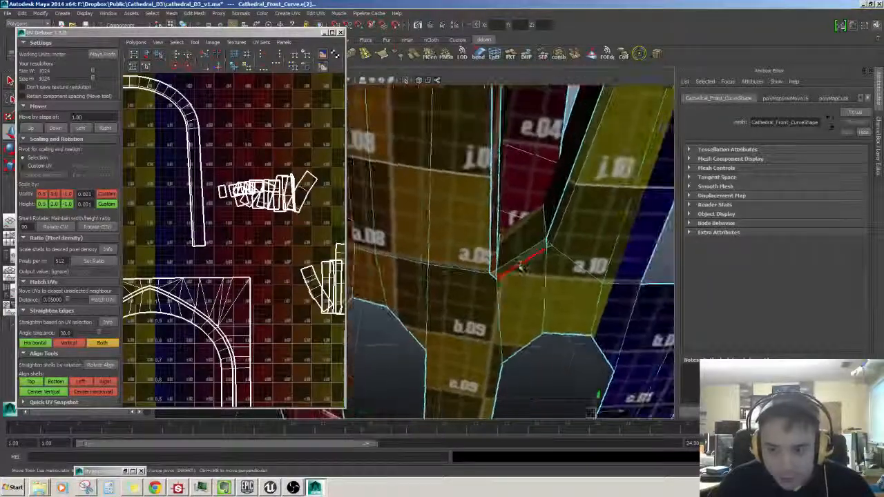
{"action": "left_click", "coordinate": [520, 262]}
{"action": "left_click", "coordinate": [205, 54]}
Select the vertical edges along the V-shaped gap's inner side and sew the UVs along them
{"action": "left_click_drag", "start_coordinate": [563, 246], "coordinate": [433, 263], "text": "alt"}
{"action": "right_click_drag", "start_coordinate": [434, 262], "coordinate": [448, 275], "text": "alt"}
{"action": "right_click_drag", "start_coordinate": [470, 205], "coordinate": [410, 181], "text": "alt"}
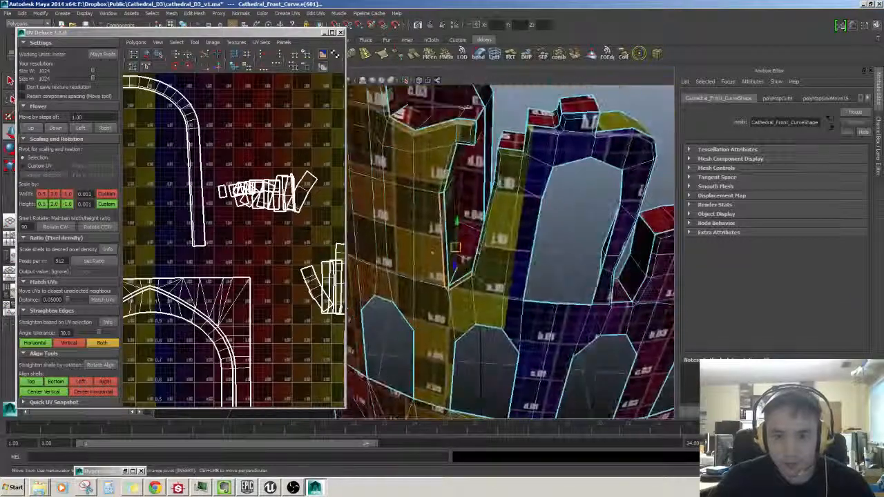
{"action": "left_click", "coordinate": [288, 170]}
{"action": "right_click_drag", "start_coordinate": [398, 194], "coordinate": [441, 188], "text": "alt"}
{"action": "middle_click_drag", "start_coordinate": [440, 184], "coordinate": [455, 231], "text": "alt"}
{"action": "left_click", "coordinate": [444, 201]}
{"action": "left_click", "coordinate": [269, 109]}
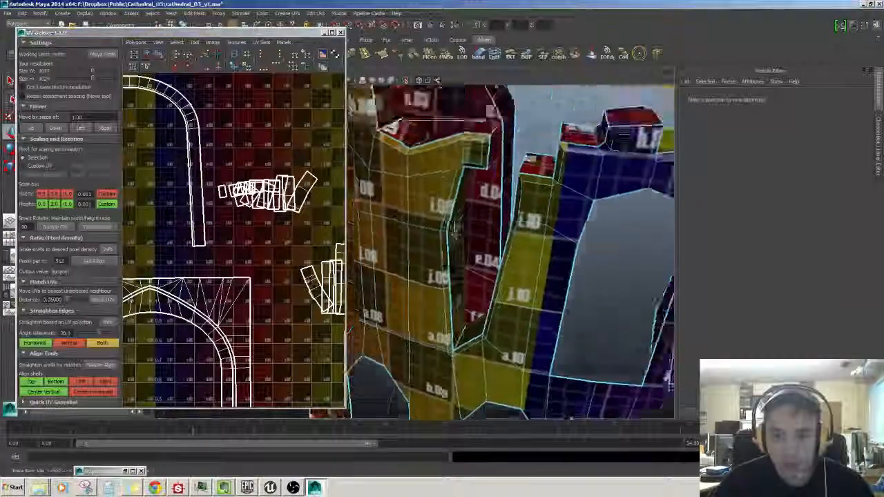
Select the two side faces of the tall wall's highest step and move their UV shell clear of the overlapping pieces
{"action": "left_click_drag", "start_coordinate": [454, 228], "coordinate": [420, 252], "text": "alt"}
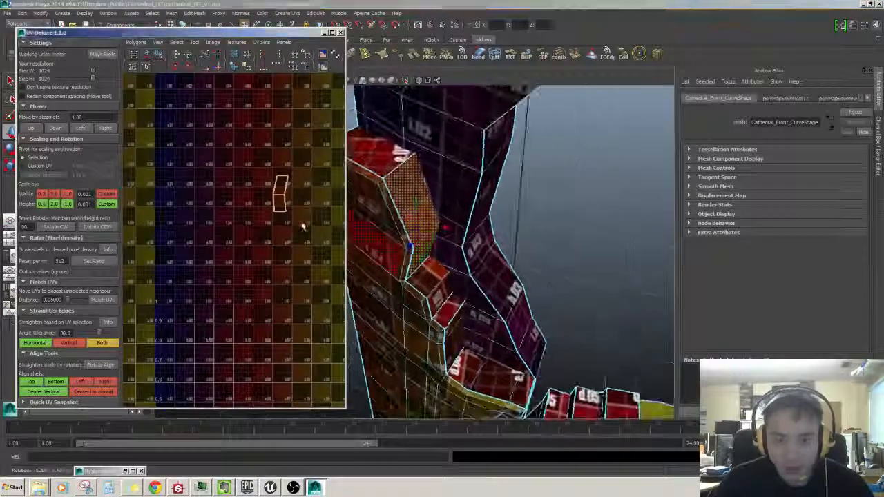
{"action": "right_click_drag", "start_coordinate": [302, 226], "coordinate": [297, 231], "text": "alt"}
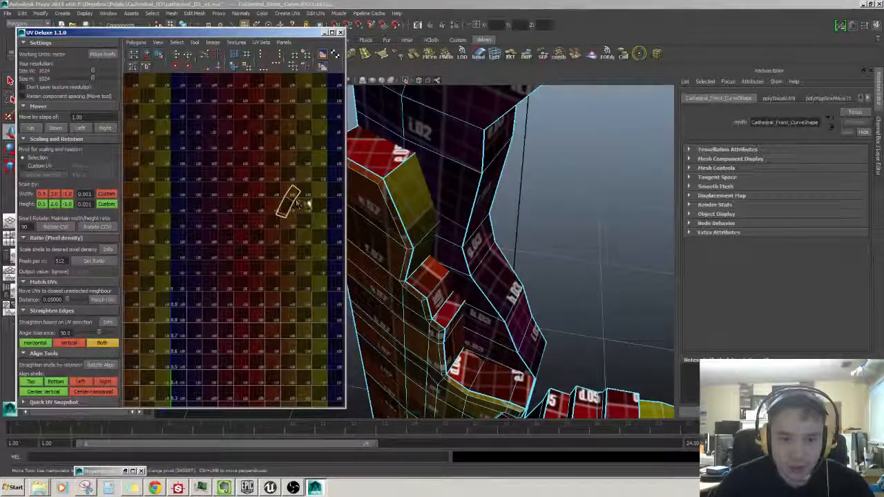
{"action": "right_click_drag", "start_coordinate": [308, 201], "coordinate": [331, 202]}
{"action": "left_click_drag", "start_coordinate": [312, 178], "coordinate": [239, 220]}
{"action": "left_click_drag", "start_coordinate": [281, 198], "coordinate": [301, 197]}
{"action": "middle_click_drag", "start_coordinate": [301, 198], "coordinate": [284, 200], "text": "alt"}
{"action": "scroll", "coordinate": [448, 206], "scroll_direction": "down", "scroll_amount": 5}
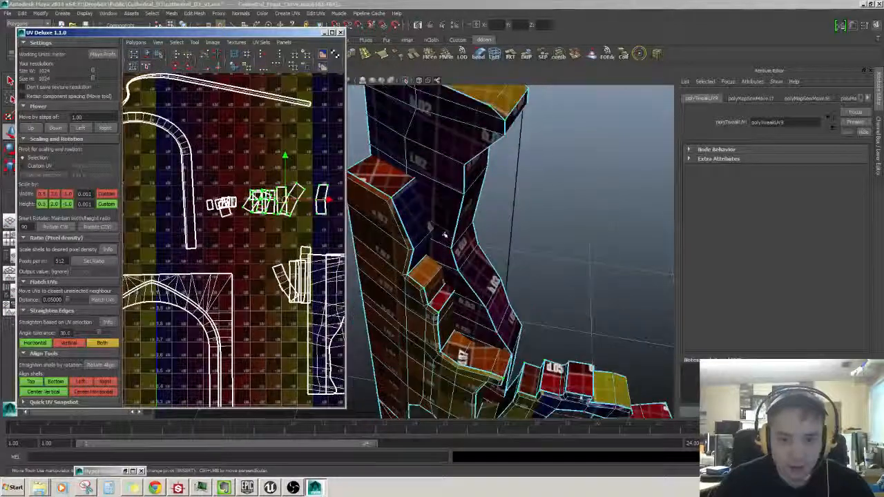
Select the top faces of the tallest wall section and move their UV shell out of the overlapping cluster
{"action": "left_click_drag", "start_coordinate": [443, 198], "coordinate": [446, 255], "text": "alt"}
{"action": "right_click_drag", "start_coordinate": [442, 181], "coordinate": [442, 204]}
{"action": "left_click", "coordinate": [440, 178]}
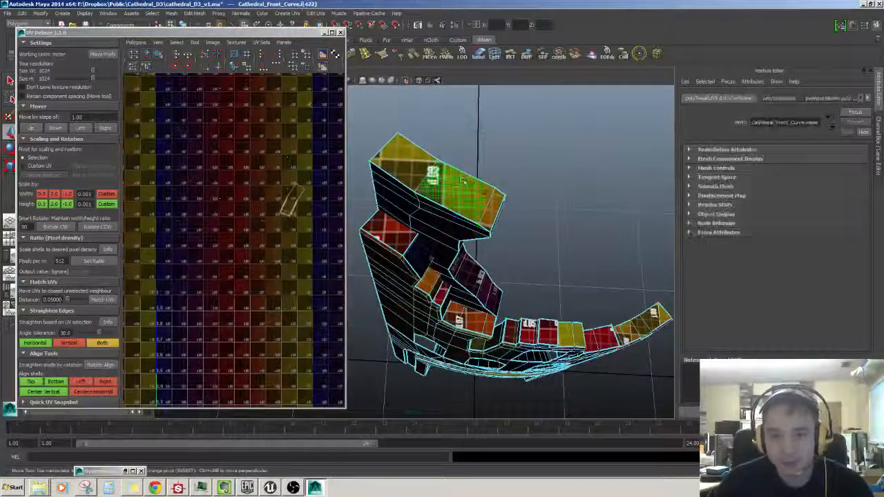
{"action": "left_click_drag", "start_coordinate": [441, 181], "coordinate": [438, 138], "text": "alt"}
{"action": "right_click_drag", "start_coordinate": [315, 194], "coordinate": [338, 194]}
{"action": "left_click_drag", "start_coordinate": [315, 176], "coordinate": [271, 223]}
{"action": "middle_click_drag", "start_coordinate": [304, 199], "coordinate": [279, 201], "text": "alt"}
{"action": "left_click_drag", "start_coordinate": [308, 201], "coordinate": [310, 171]}
{"action": "key", "text": "e"}
{"action": "key", "text": "w"}
Select the long narrow side strip of the tallest wall section and move its UV shell off the large wall shell
{"action": "left_click_drag", "start_coordinate": [477, 200], "coordinate": [386, 148], "text": "alt"}
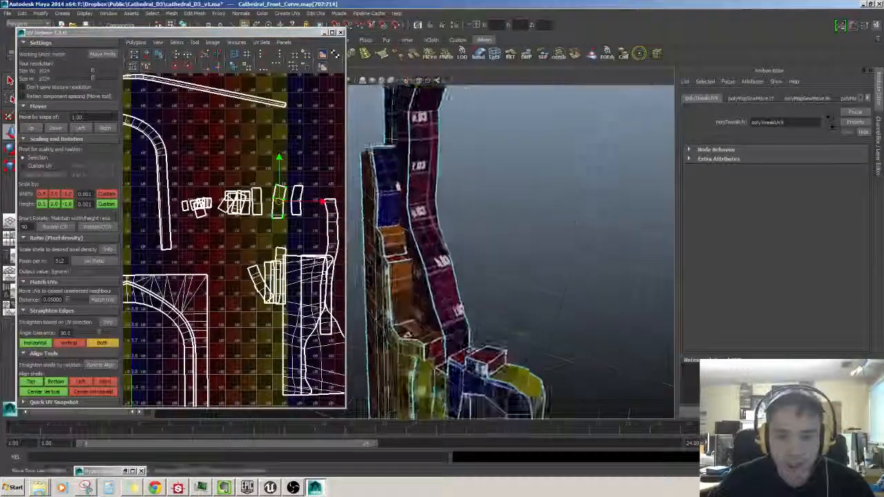
{"action": "middle_click_drag", "start_coordinate": [397, 128], "coordinate": [423, 141], "text": "alt"}
{"action": "right_click_drag", "start_coordinate": [425, 135], "coordinate": [426, 159]}
{"action": "left_click", "coordinate": [424, 139]}
{"action": "double_click", "coordinate": [425, 140]}
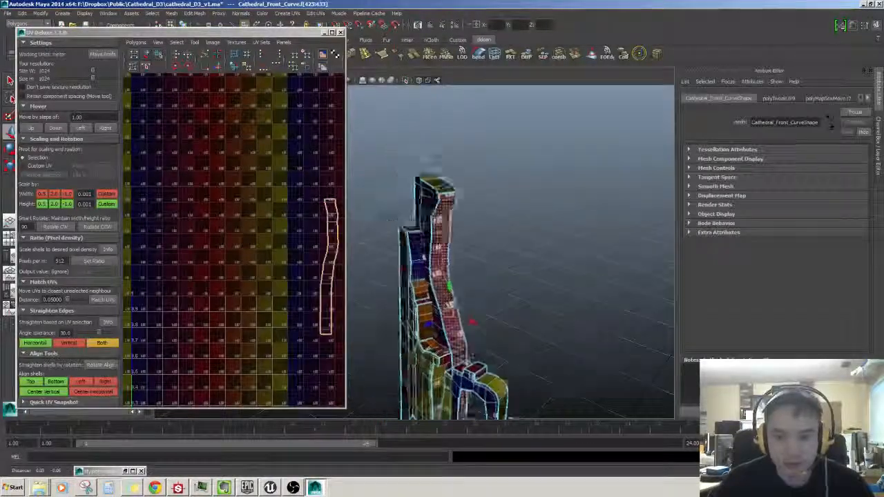
{"action": "left_click_drag", "start_coordinate": [414, 154], "coordinate": [438, 192], "text": "alt"}
{"action": "middle_click_drag", "start_coordinate": [297, 247], "coordinate": [264, 228], "text": "alt"}
{"action": "right_click_drag", "start_coordinate": [293, 242], "coordinate": [266, 228], "text": "ctrl"}
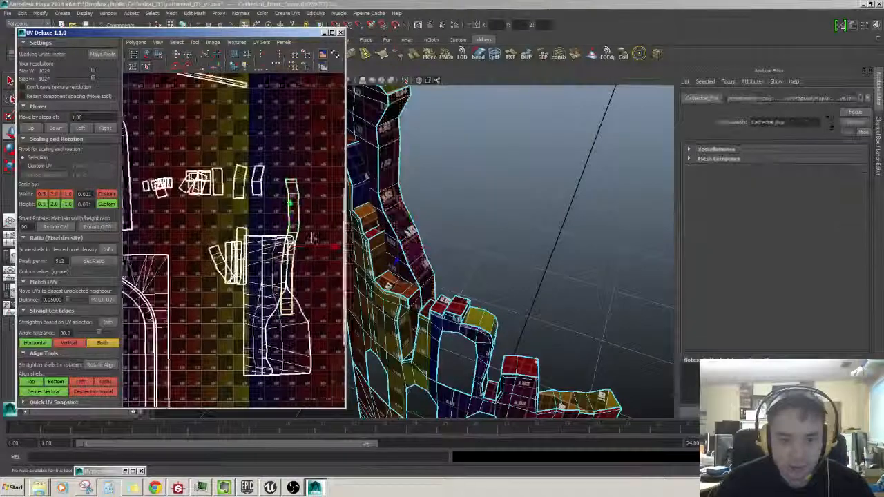
{"action": "middle_click_drag", "start_coordinate": [293, 242], "coordinate": [263, 242], "text": "alt"}
{"action": "left_click_drag", "start_coordinate": [263, 243], "coordinate": [293, 235]}
Unfold the long side strip's UV shell to straighten it
{"action": "left_click_drag", "start_coordinate": [498, 262], "coordinate": [477, 245], "text": "alt"}
{"action": "right_click_drag", "start_coordinate": [241, 223], "coordinate": [291, 217], "text": "alt"}
{"action": "middle_click_drag", "start_coordinate": [290, 217], "coordinate": [207, 201], "text": "alt"}
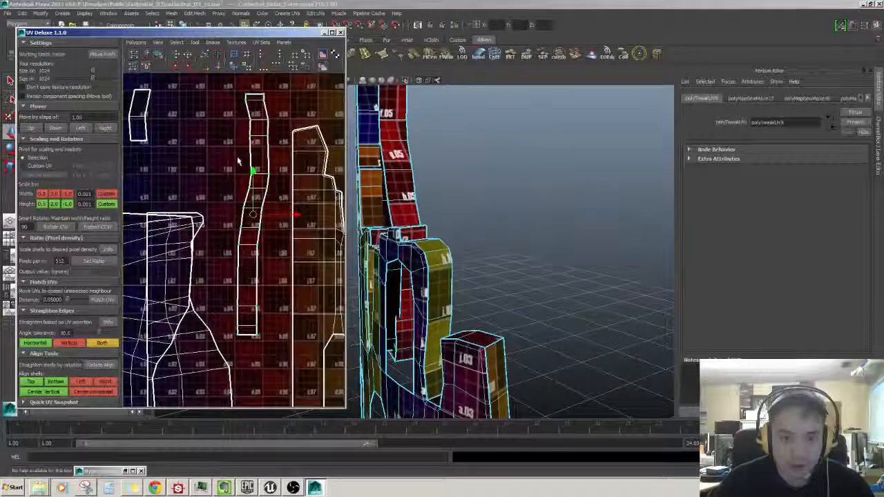
{"action": "right_click_drag", "start_coordinate": [239, 161], "coordinate": [235, 147], "text": "shift"}
Select the front and back faces of the tallest wall section and move their two large UV shells away from the small strips
{"action": "left_click_drag", "start_coordinate": [476, 239], "coordinate": [498, 294], "text": "alt"}
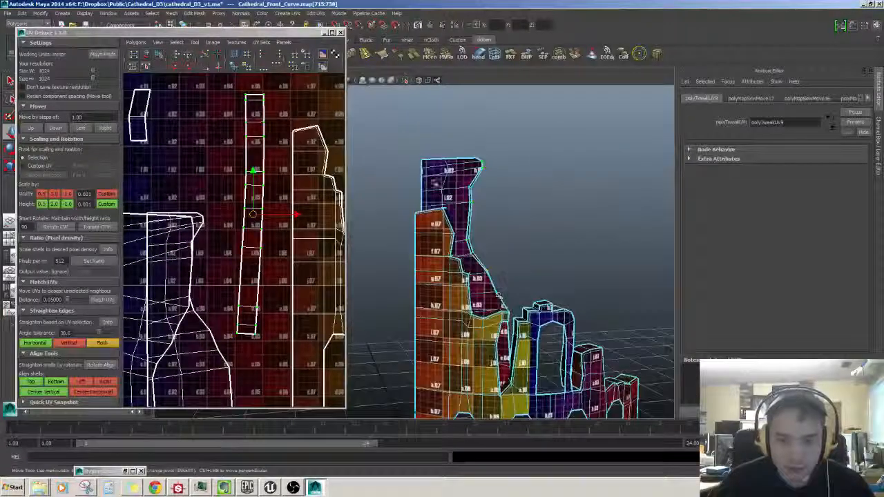
{"action": "right_click_drag", "start_coordinate": [498, 295], "coordinate": [498, 329]}
{"action": "scroll", "coordinate": [247, 249], "scroll_direction": "down", "scroll_amount": 5}
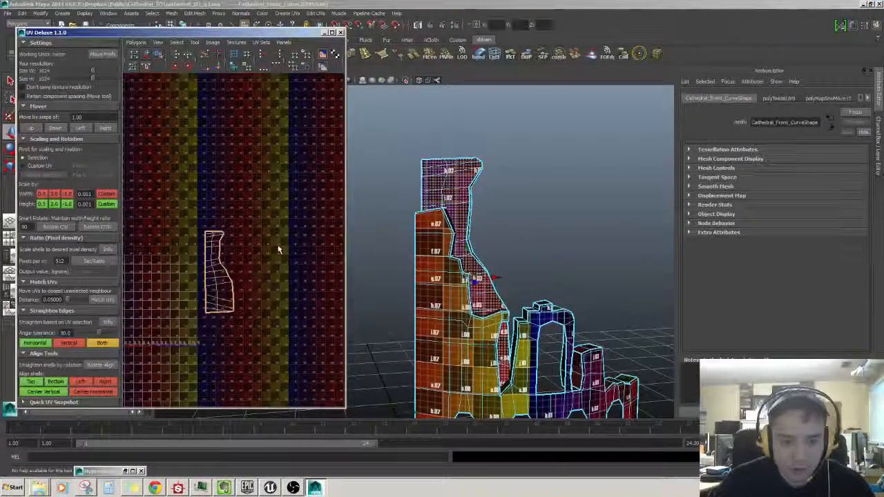
{"action": "middle_click_drag", "start_coordinate": [279, 250], "coordinate": [310, 244], "text": "alt"}
{"action": "key", "text": "ctrl+F12"}
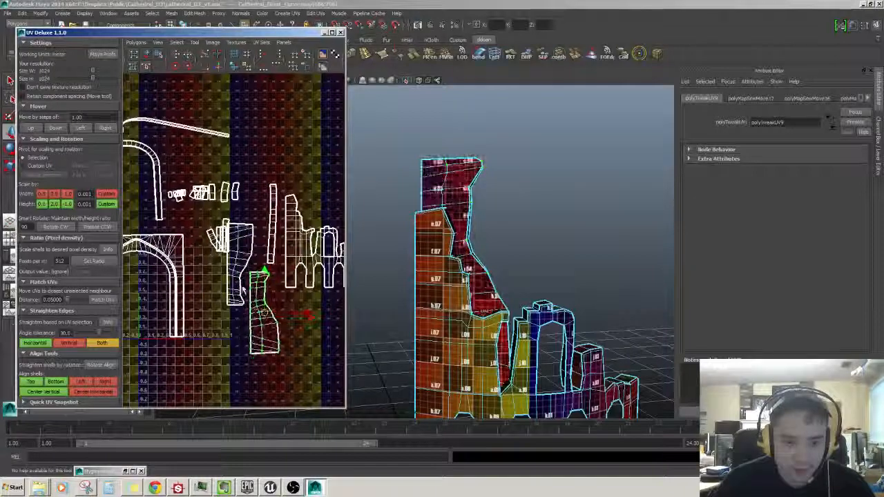
{"action": "right_click_drag", "start_coordinate": [243, 290], "coordinate": [260, 311]}
{"action": "key", "text": "ctrl+F12"}
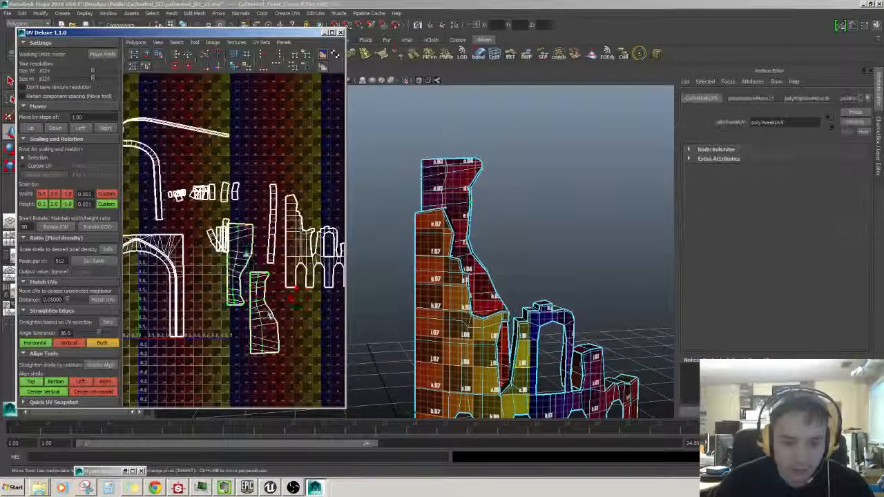
{"action": "left_click_drag", "start_coordinate": [253, 289], "coordinate": [277, 319]}
Move the overlapping narrow strip shells apart so that they stand side by side
{"action": "middle_click_drag", "start_coordinate": [235, 312], "coordinate": [274, 333], "text": "alt"}
{"action": "scroll", "coordinate": [249, 297], "scroll_direction": "up", "scroll_amount": 5}
{"action": "middle_click_drag", "start_coordinate": [237, 281], "coordinate": [231, 279], "text": "alt"}
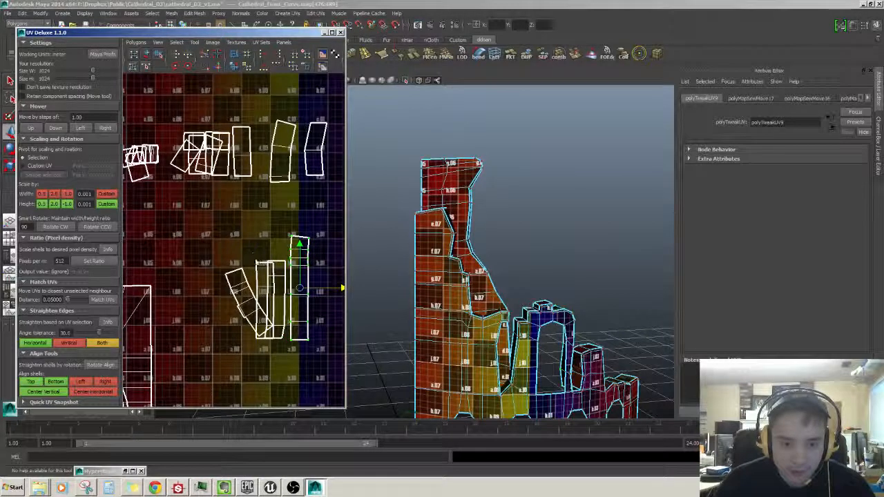
{"action": "left_click", "coordinate": [262, 275]}
{"action": "key", "text": "ctrl+z"}
{"action": "left_click_drag", "start_coordinate": [308, 301], "coordinate": [370, 301]}
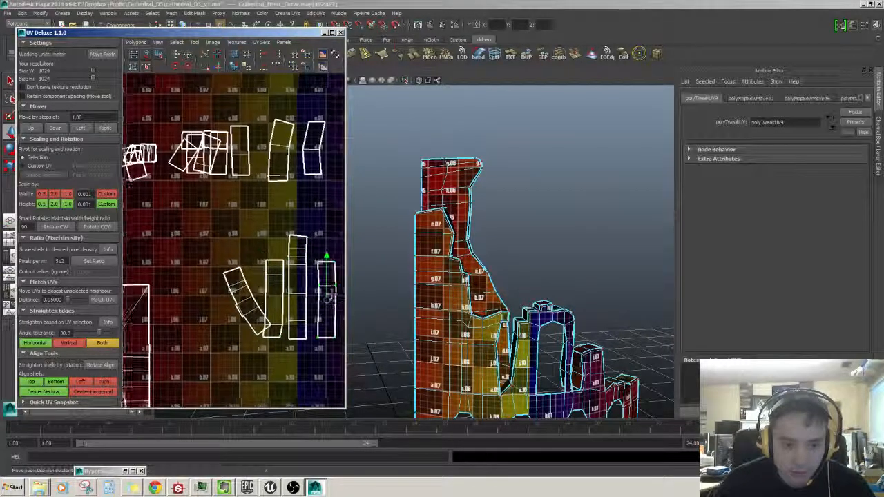
Locate the curved strip shell on the low wall end and cut the UVs between its top and the thin sliver face
{"action": "middle_click_drag", "start_coordinate": [249, 283], "coordinate": [239, 284], "text": "alt"}
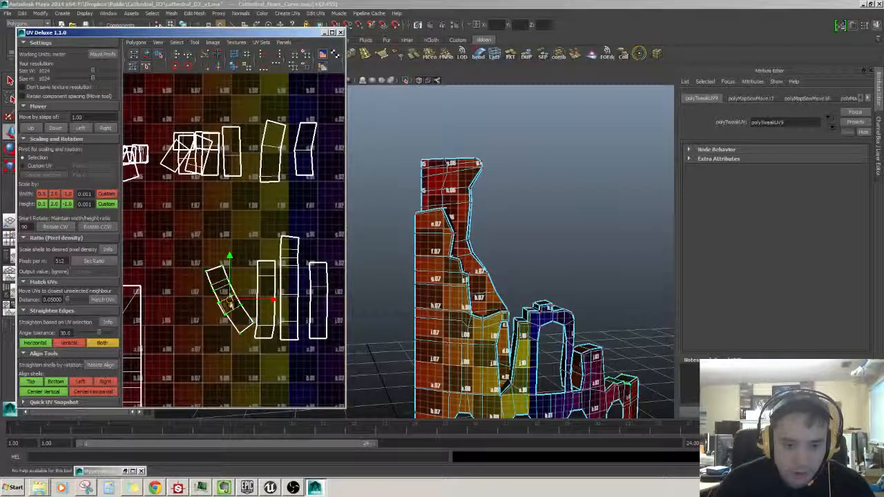
{"action": "key", "text": "ctrl+F11"}
{"action": "left_click_drag", "start_coordinate": [534, 283], "coordinate": [514, 266], "text": "alt"}
{"action": "key", "text": "f"}
{"action": "scroll", "coordinate": [514, 266], "scroll_direction": "down", "scroll_amount": 2}
{"action": "key", "text": "F10"}
{"action": "left_click", "coordinate": [507, 254]}
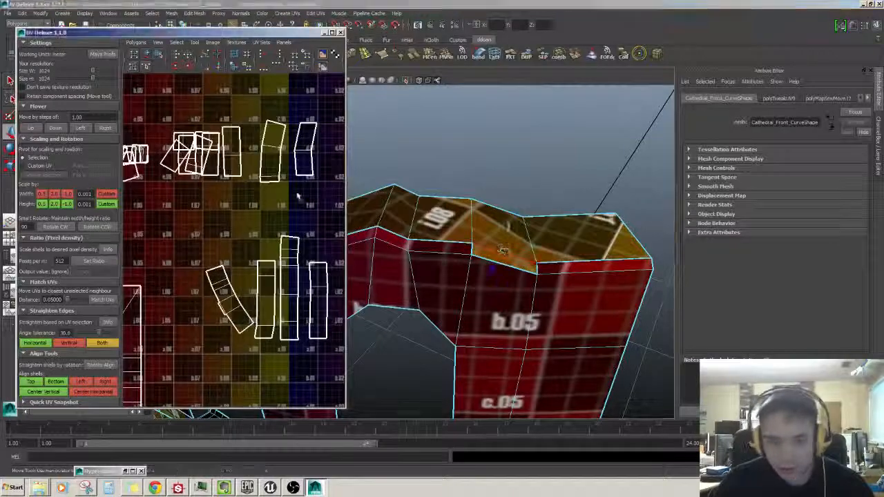
{"action": "right_click_drag", "start_coordinate": [297, 195], "coordinate": [301, 214], "text": "shift"}
Select the lower edge of the thin sliver face on the low wall end and sew its UVs to the wall front
{"action": "left_click", "coordinate": [472, 247]}
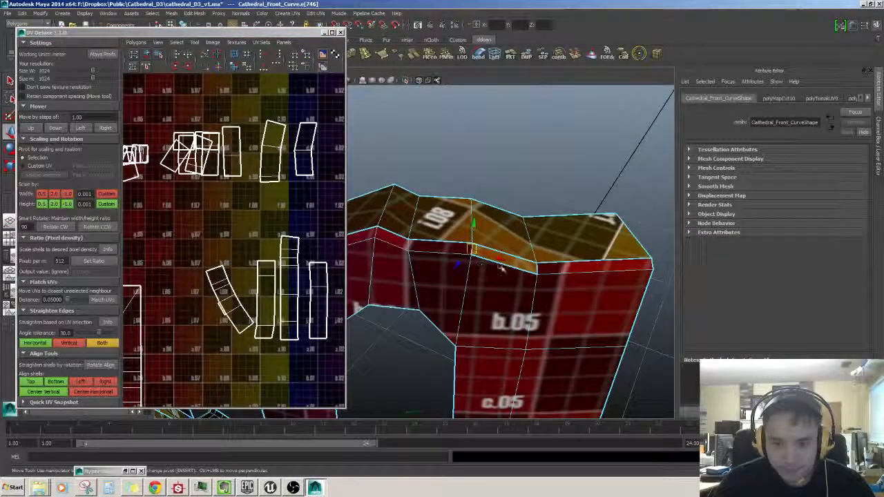
{"action": "key", "text": "ctrl+z"}
{"action": "left_click", "coordinate": [494, 264]}
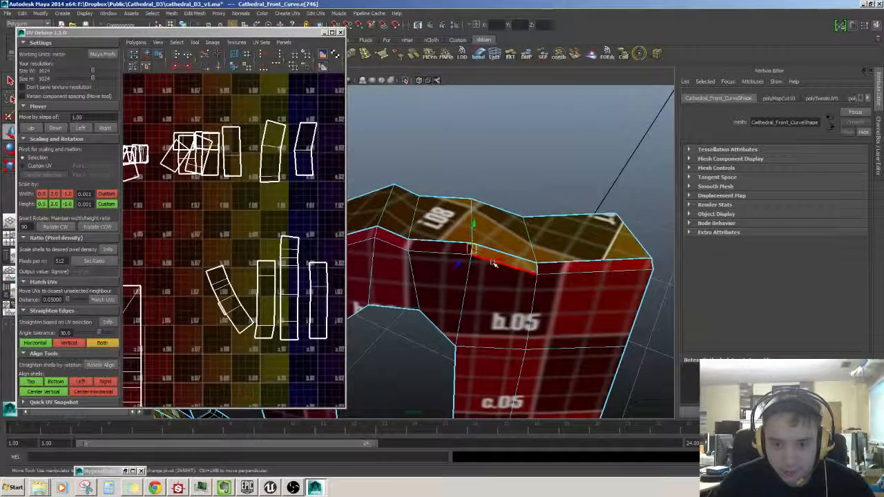
{"action": "left_click", "coordinate": [291, 193]}
{"action": "scroll", "coordinate": [507, 242], "scroll_direction": "down", "scroll_amount": 6}
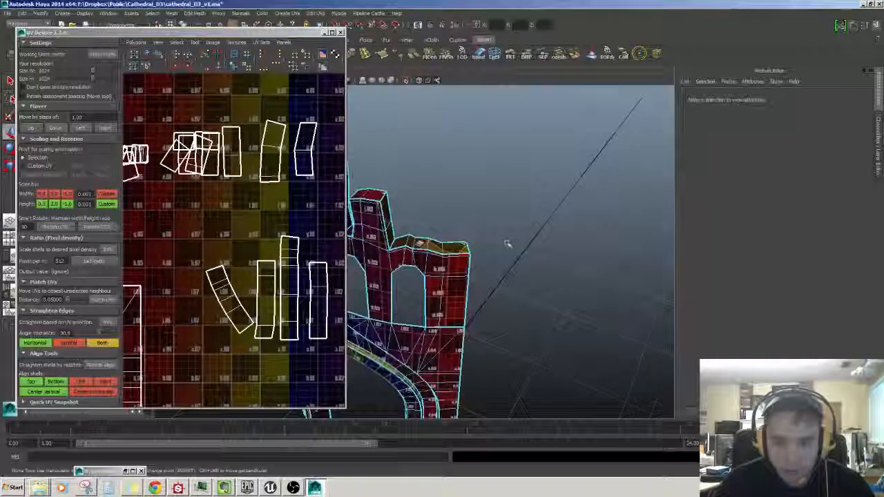
Select the top faces of the low wall end and the neighbouring pier to check their UV shells
{"action": "left_click_drag", "start_coordinate": [507, 242], "coordinate": [525, 266], "text": "alt"}
{"action": "left_click", "coordinate": [464, 266]}
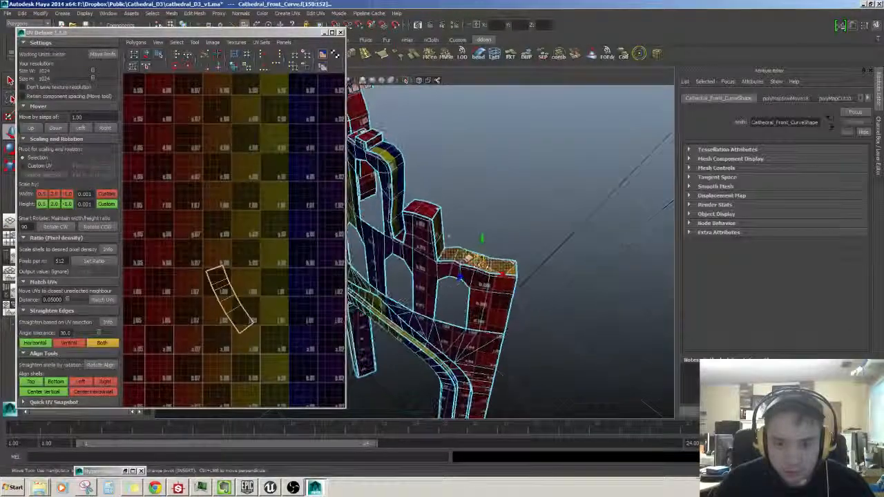
{"action": "left_click_drag", "start_coordinate": [449, 242], "coordinate": [459, 239], "text": "alt"}
{"action": "left_click", "coordinate": [442, 232], "text": "shift"}
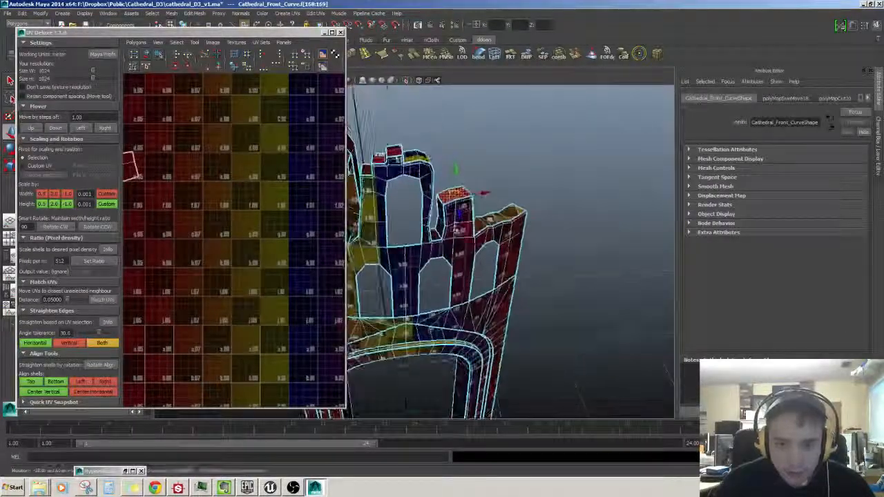
{"action": "left_click", "coordinate": [445, 230], "text": "shift"}
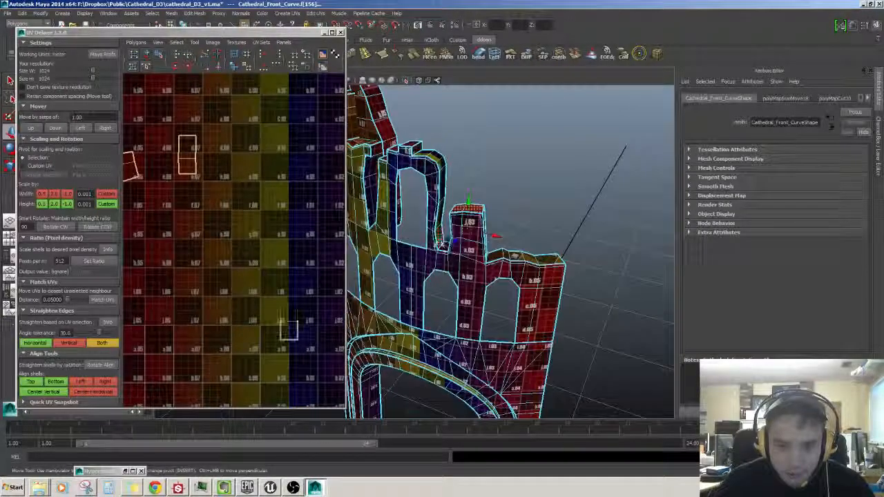
Select the edge between the small notch floor and the short pier's side face, and sew the UVs along it
{"action": "key", "text": "F10"}
{"action": "left_click_drag", "start_coordinate": [448, 249], "coordinate": [476, 259], "text": "alt"}
{"action": "scroll", "coordinate": [483, 241], "scroll_direction": "up", "scroll_amount": 4}
{"action": "left_click", "coordinate": [491, 209]}
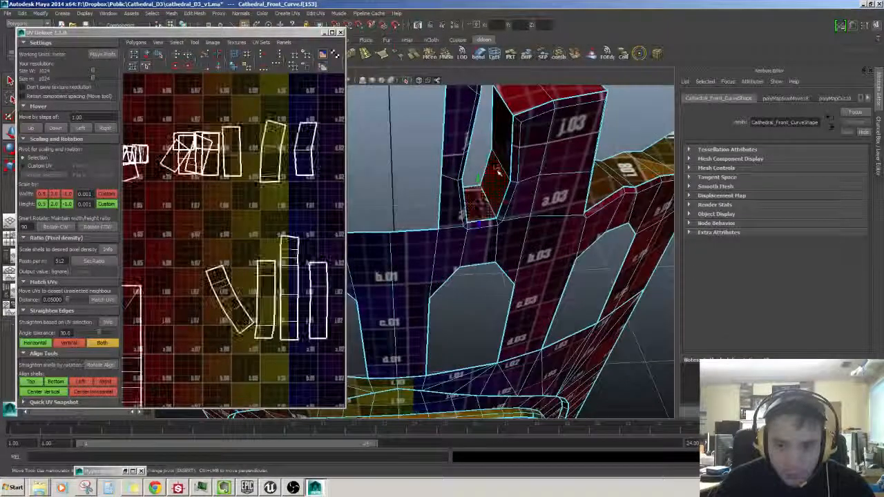
{"action": "left_click", "coordinate": [218, 66]}
Select the notch floor and the outer side faces of the tall window frame to compare their UV shells
{"action": "key", "text": "F11"}
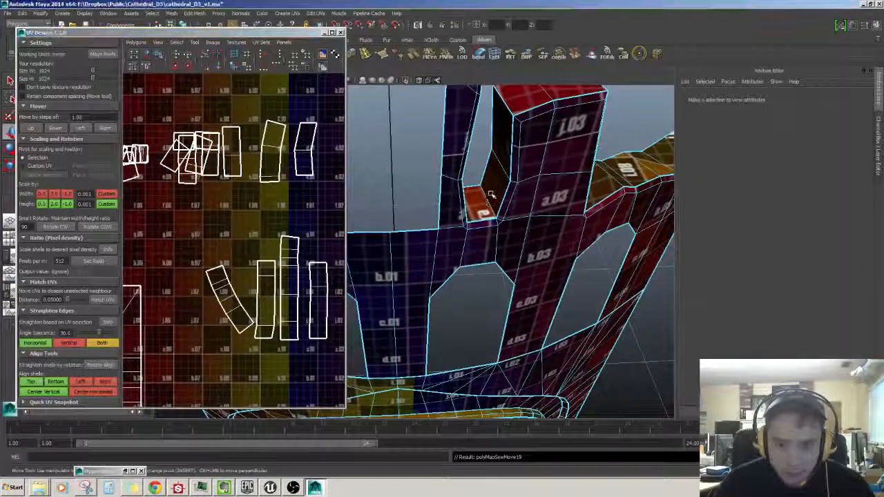
{"action": "left_click", "coordinate": [481, 202]}
{"action": "left_click_drag", "start_coordinate": [479, 203], "coordinate": [483, 257], "text": "alt"}
{"action": "left_click", "coordinate": [456, 176]}
{"action": "left_click", "coordinate": [459, 160], "text": "shift"}
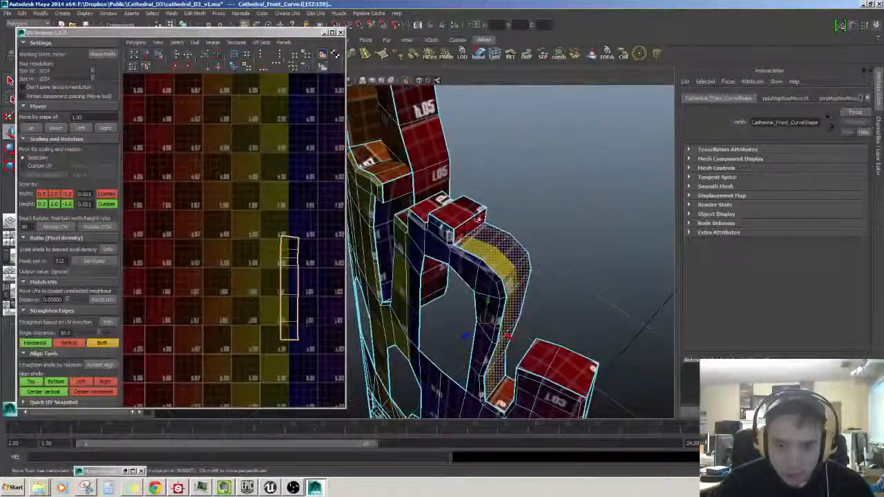
Sew the UVs along the edges joining the raised block's top and side faces above the tall window
{"action": "key", "text": "F10"}
{"action": "left_click", "coordinate": [476, 217]}
{"action": "middle_click_drag", "start_coordinate": [256, 193], "coordinate": [255, 192], "text": "alt"}
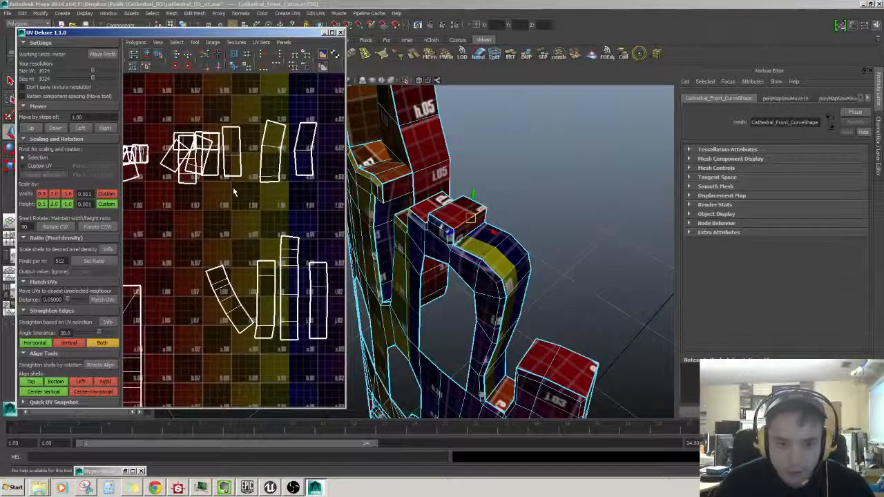
{"action": "key", "text": "g"}
{"action": "left_click_drag", "start_coordinate": [397, 231], "coordinate": [532, 205], "text": "alt"}
{"action": "left_click", "coordinate": [459, 187]}
{"action": "key", "text": "g"}
Select the top and side faces of the raised block and its neighbouring ledge to check their UV shells
{"action": "key", "text": "F11"}
{"action": "left_click", "coordinate": [490, 179]}
{"action": "left_click", "coordinate": [463, 199], "text": "shift"}
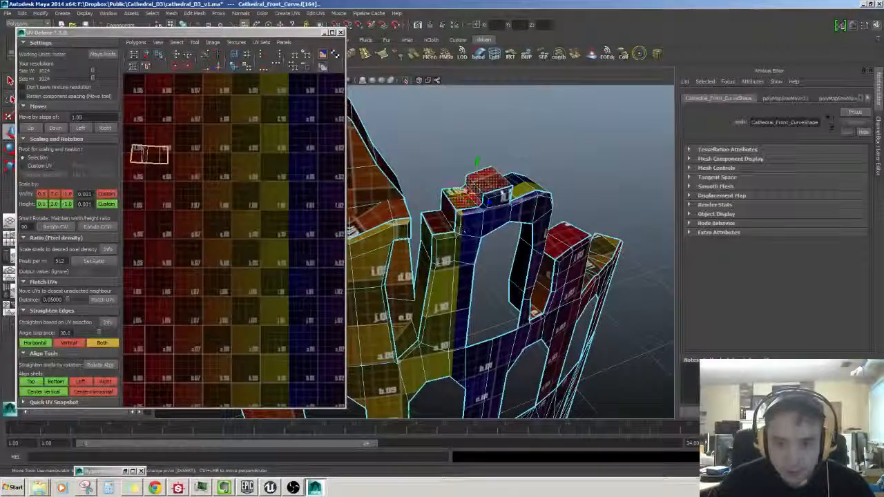
{"action": "left_click", "coordinate": [450, 217], "text": "shift"}
{"action": "left_click_drag", "start_coordinate": [450, 218], "coordinate": [442, 220], "text": "alt"}
Examine the front wall as a whole object and review the arrangement of its UV shells
{"action": "key", "text": "F10"}
{"action": "left_click_drag", "start_coordinate": [483, 239], "coordinate": [565, 224], "text": "alt"}
{"action": "right_click_drag", "start_coordinate": [565, 224], "coordinate": [435, 211], "text": "alt"}
{"action": "middle_click_drag", "start_coordinate": [436, 211], "coordinate": [402, 250], "text": "alt"}
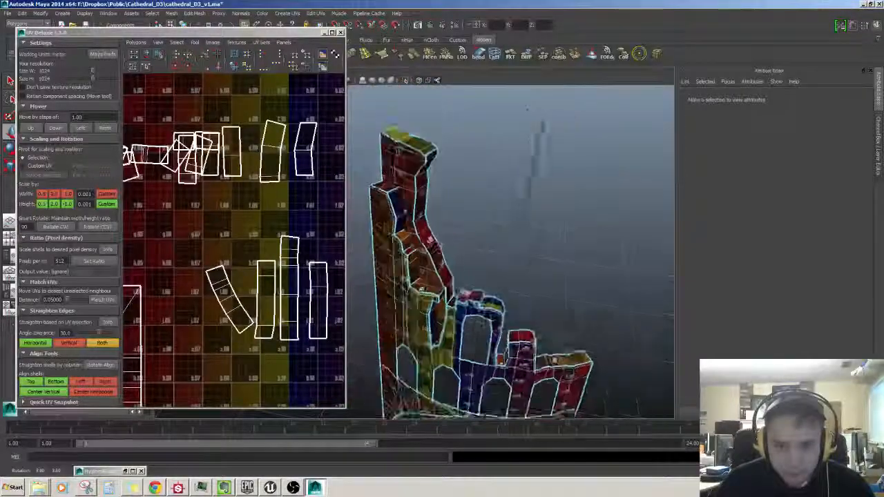
{"action": "left_click_drag", "start_coordinate": [393, 232], "coordinate": [383, 233], "text": "alt"}
{"action": "left_click_drag", "start_coordinate": [439, 226], "coordinate": [507, 217], "text": "alt"}
{"action": "right_click_drag", "start_coordinate": [508, 217], "coordinate": [446, 249], "text": "alt"}
{"action": "key", "text": "F8"}
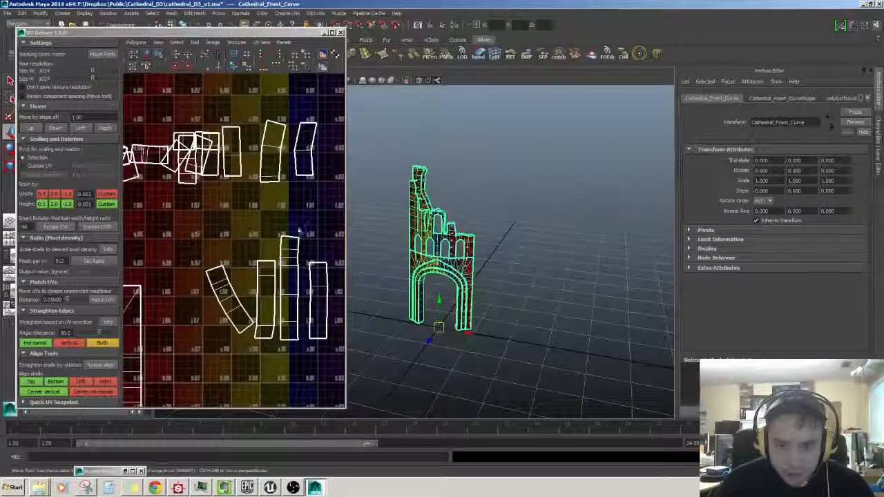
{"action": "right_click_drag", "start_coordinate": [299, 230], "coordinate": [228, 214], "text": "alt"}
{"action": "middle_click_drag", "start_coordinate": [227, 214], "coordinate": [332, 216], "text": "alt"}
{"action": "right_click_drag", "start_coordinate": [332, 216], "coordinate": [300, 228], "text": "alt"}
{"action": "middle_click_drag", "start_coordinate": [300, 227], "coordinate": [165, 208], "text": "alt"}
{"action": "right_click_drag", "start_coordinate": [166, 208], "coordinate": [194, 216], "text": "alt"}
{"action": "middle_click_drag", "start_coordinate": [193, 216], "coordinate": [290, 225], "text": "alt"}
{"action": "right_click_drag", "start_coordinate": [263, 200], "coordinate": [293, 189], "text": "alt"}
{"action": "middle_click_drag", "start_coordinate": [142, 149], "coordinate": [191, 170], "text": "alt"}
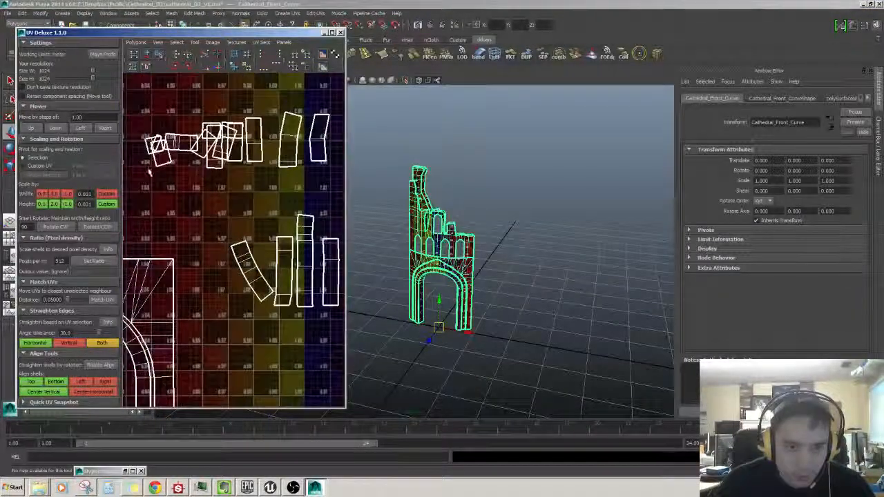
Move the small tilted two-face UV shell below the overlapping cluster so it stands alone
{"action": "left_click", "coordinate": [167, 166]}
{"action": "right_click_drag", "start_coordinate": [426, 238], "coordinate": [459, 239]}
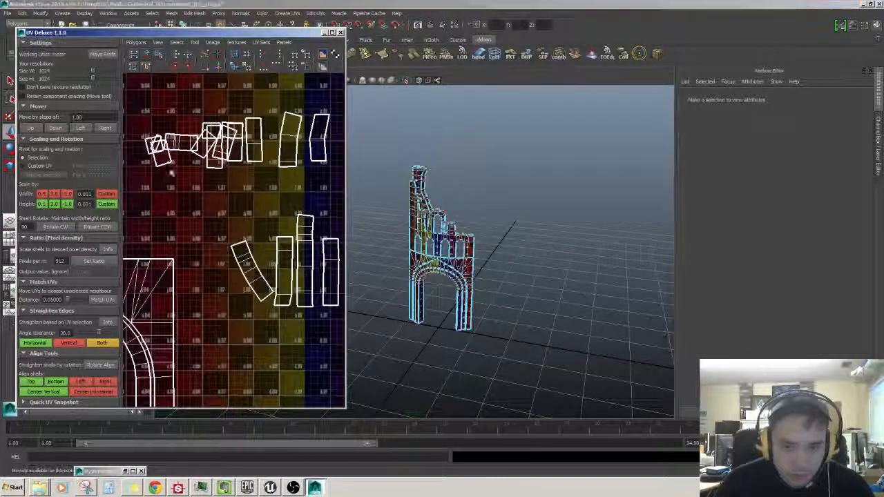
{"action": "middle_click_drag", "start_coordinate": [171, 174], "coordinate": [258, 230], "text": "alt"}
{"action": "key", "text": "w"}
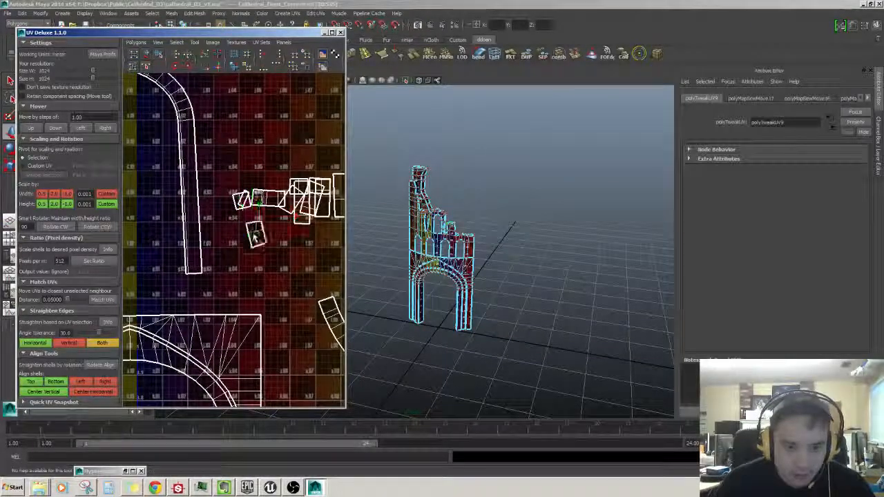
Locate the separated shell on the model and sew the edge joining the raised block's top to its window-facing side
{"action": "scroll", "coordinate": [256, 237], "scroll_direction": "up", "scroll_amount": 4}
{"action": "key", "text": "f"}
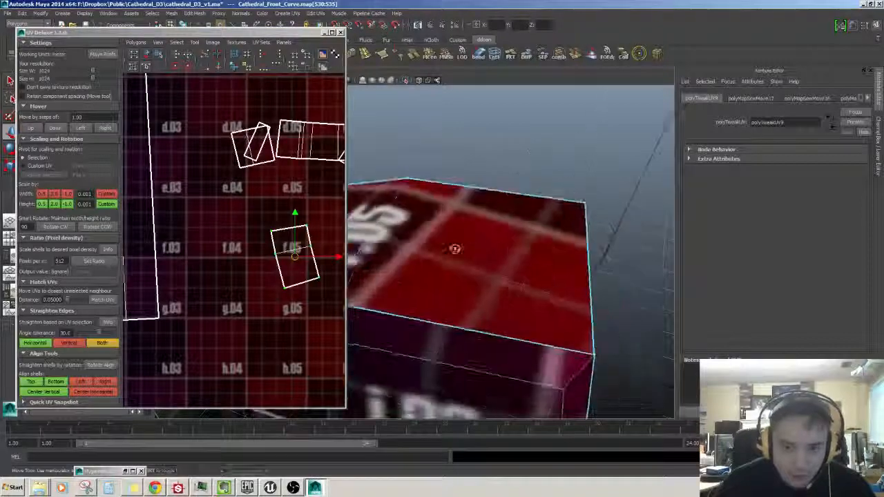
{"action": "scroll", "coordinate": [454, 249], "scroll_direction": "down", "scroll_amount": 7}
{"action": "scroll", "coordinate": [449, 204], "scroll_direction": "up", "scroll_amount": 8}
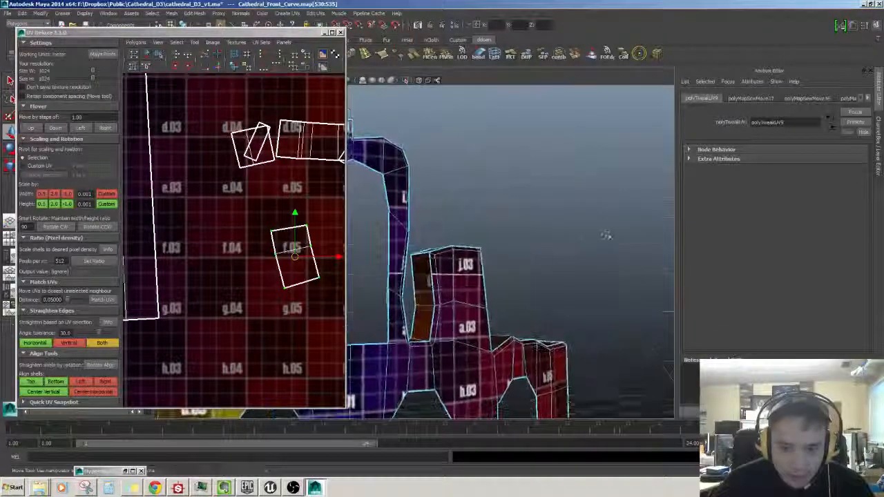
{"action": "right_click_drag", "start_coordinate": [449, 203], "coordinate": [449, 181]}
{"action": "left_click", "coordinate": [433, 212]}
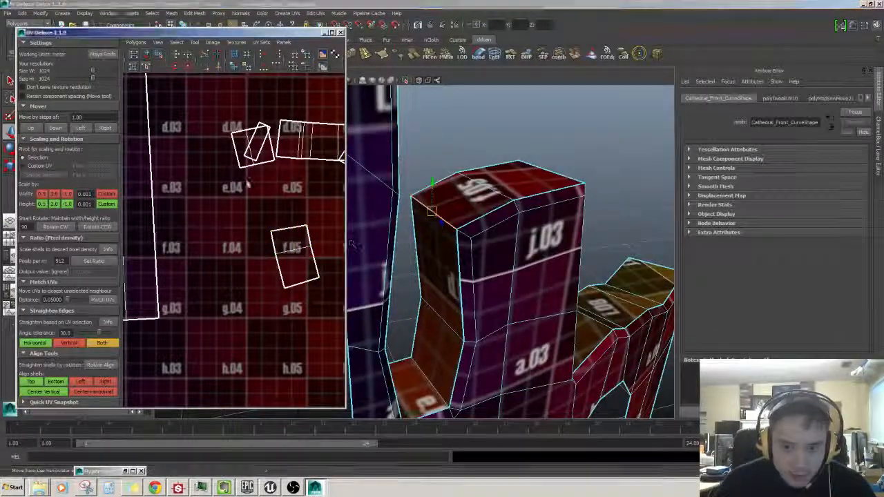
{"action": "left_click", "coordinate": [187, 66]}
{"action": "middle_click_drag", "start_coordinate": [239, 172], "coordinate": [247, 200], "text": "alt"}
{"action": "left_click", "coordinate": [229, 179]}
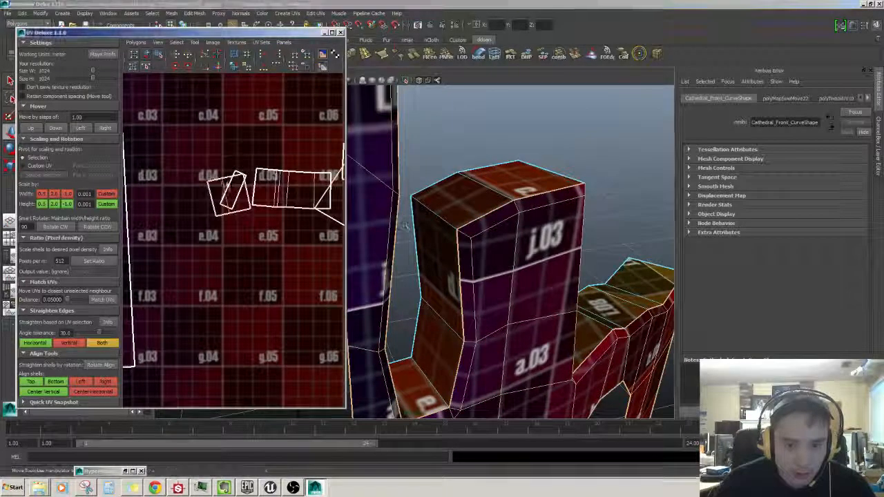
Select the square shell overlapping the narrow one, locate it on the wall, and sew it to its adjoining shell
{"action": "left_click", "coordinate": [208, 182]}
{"action": "right_click_drag", "start_coordinate": [209, 183], "coordinate": [209, 210], "text": "ctrl"}
{"action": "scroll", "coordinate": [484, 252], "scroll_direction": "down", "scroll_amount": 5}
{"action": "left_click_drag", "start_coordinate": [450, 216], "coordinate": [483, 238], "text": "alt"}
{"action": "right_click_drag", "start_coordinate": [183, 200], "coordinate": [228, 208], "text": "alt"}
{"action": "left_click", "coordinate": [228, 208]}
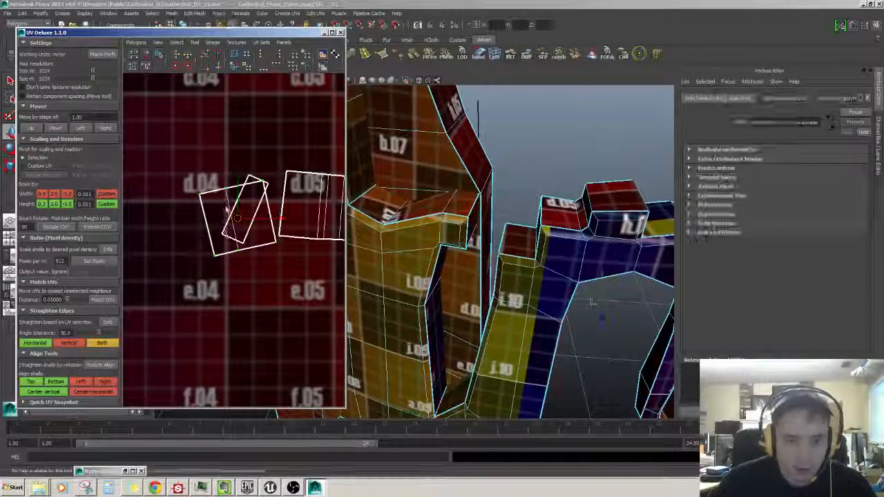
{"action": "left_click", "coordinate": [218, 67]}
Locate the leftover narrow shell's face on the notch ledge and sew it to the adjoining face along their shared edge
{"action": "scroll", "coordinate": [449, 231], "scroll_direction": "down", "scroll_amount": 5}
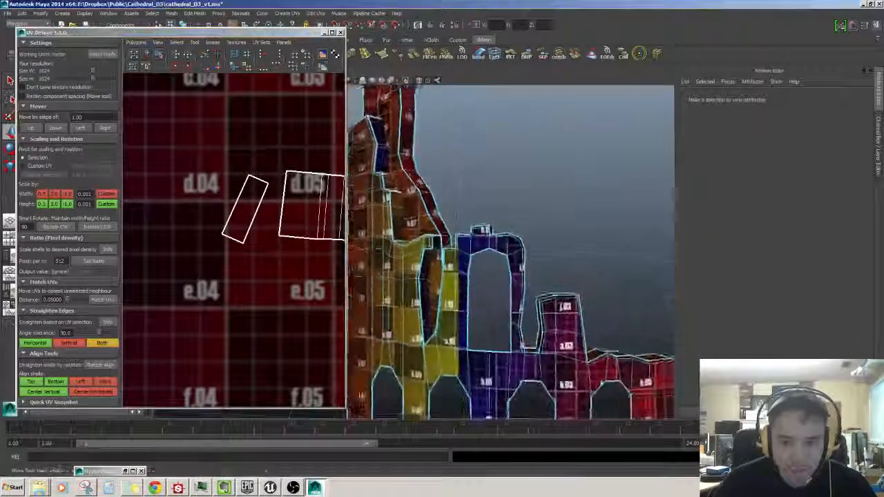
{"action": "left_click_drag", "start_coordinate": [449, 232], "coordinate": [469, 242], "text": "alt"}
{"action": "scroll", "coordinate": [469, 241], "scroll_direction": "up", "scroll_amount": 5}
{"action": "middle_click_drag", "start_coordinate": [265, 210], "coordinate": [228, 217], "text": "alt"}
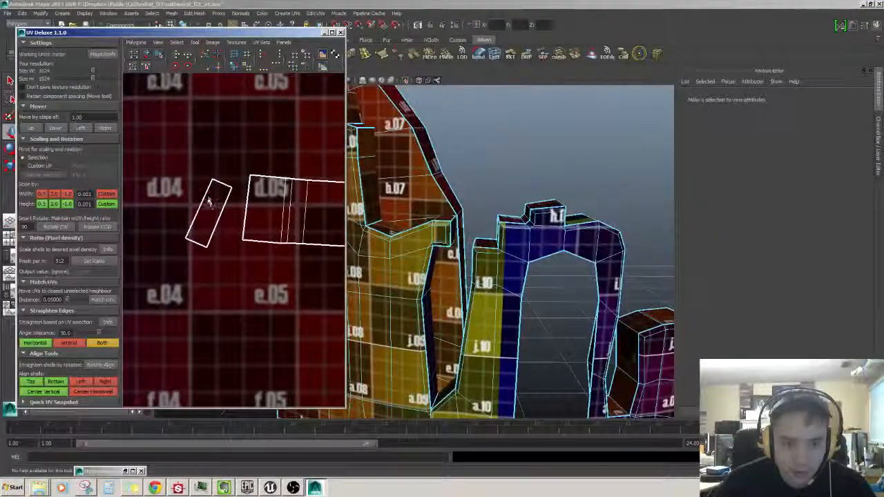
{"action": "left_click_drag", "start_coordinate": [224, 251], "coordinate": [226, 253]}
{"action": "key", "text": "f"}
{"action": "scroll", "coordinate": [477, 228], "scroll_direction": "down", "scroll_amount": 5}
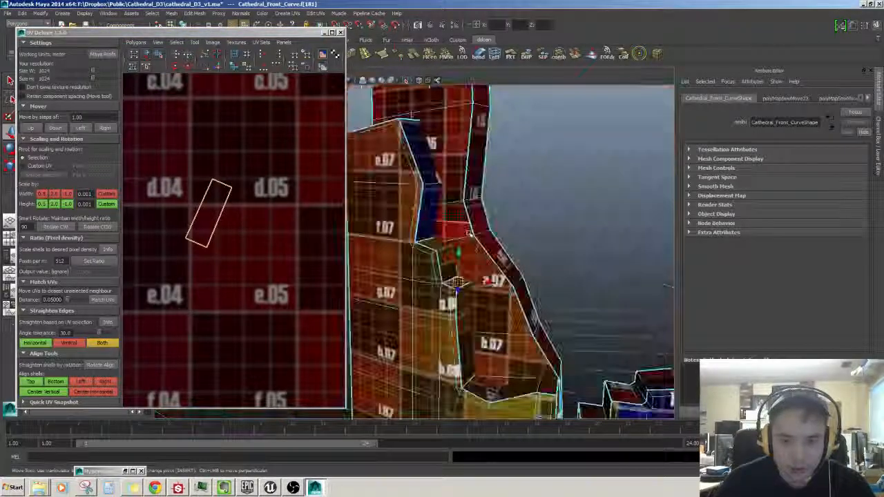
{"action": "mouse_move", "coordinate": [451, 241]}
{"action": "left_mouse_down", "text": "alt"}
{"action": "mouse_move", "coordinate": [472, 248]}
{"action": "mouse_move", "coordinate": [422, 237]}
{"action": "mouse_move", "coordinate": [438, 239]}
{"action": "left_mouse_up", "text": "alt"}
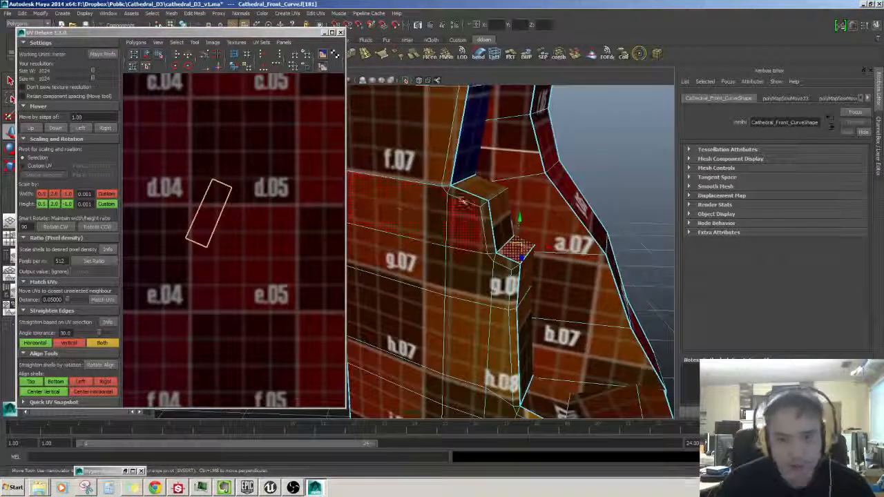
{"action": "left_click", "coordinate": [523, 218], "text": "shift"}
{"action": "left_click_drag", "start_coordinate": [523, 218], "coordinate": [505, 232], "text": "alt"}
{"action": "left_click", "coordinate": [505, 264]}
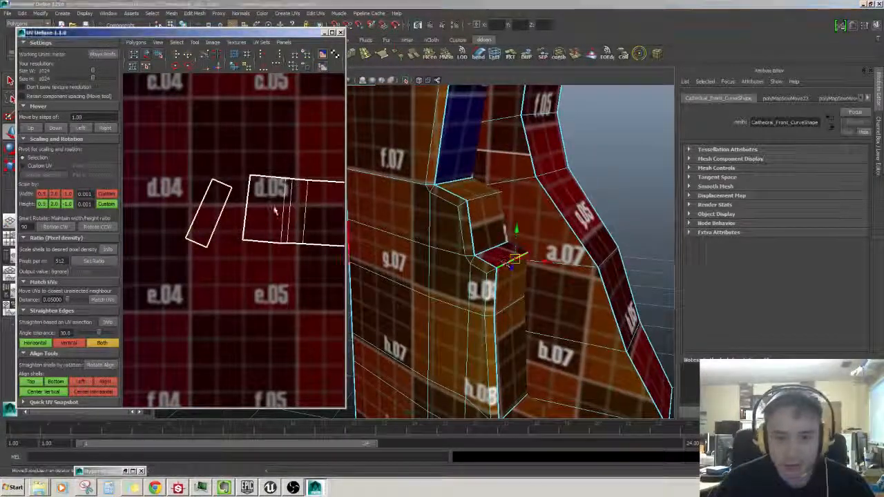
{"action": "right_click_drag", "start_coordinate": [274, 210], "coordinate": [316, 200], "text": "shift"}
Move the horizontal strip shell up and away from the leaning shell overlapping its end
{"action": "right_click_drag", "start_coordinate": [414, 225], "coordinate": [294, 251], "text": "alt"}
{"action": "middle_click_drag", "start_coordinate": [223, 216], "coordinate": [179, 215], "text": "alt"}
{"action": "right_click_drag", "start_coordinate": [179, 215], "coordinate": [132, 220], "text": "alt"}
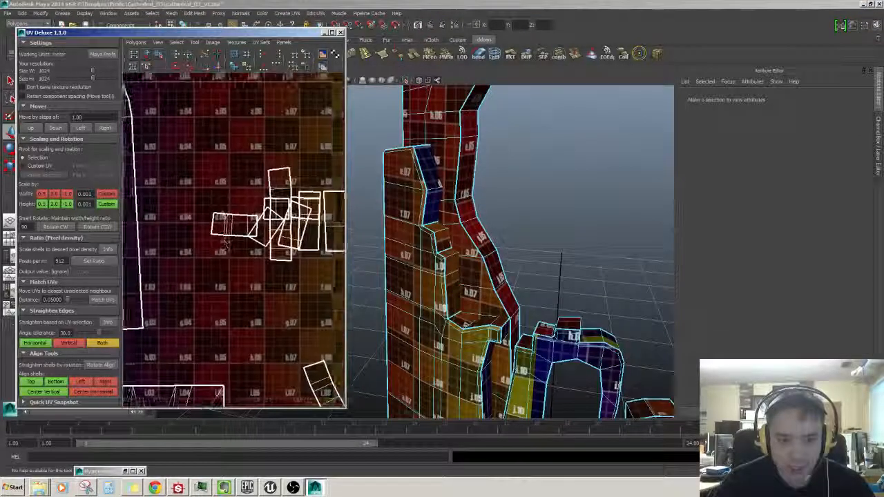
{"action": "left_click_drag", "start_coordinate": [203, 196], "coordinate": [256, 243]}
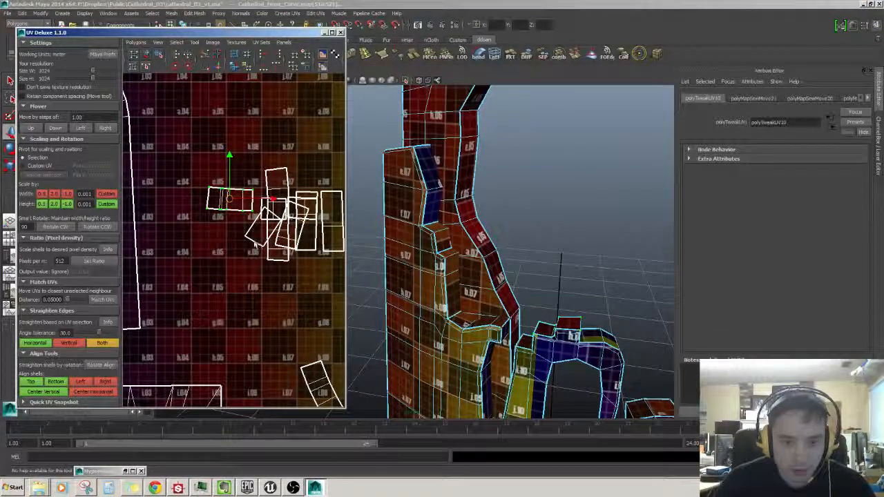
Sew the edge joining the flat top of the wall's upper ledge to the sloping side face below it
{"action": "key", "text": "f"}
{"action": "right_click_drag", "start_coordinate": [566, 235], "coordinate": [498, 232], "text": "alt"}
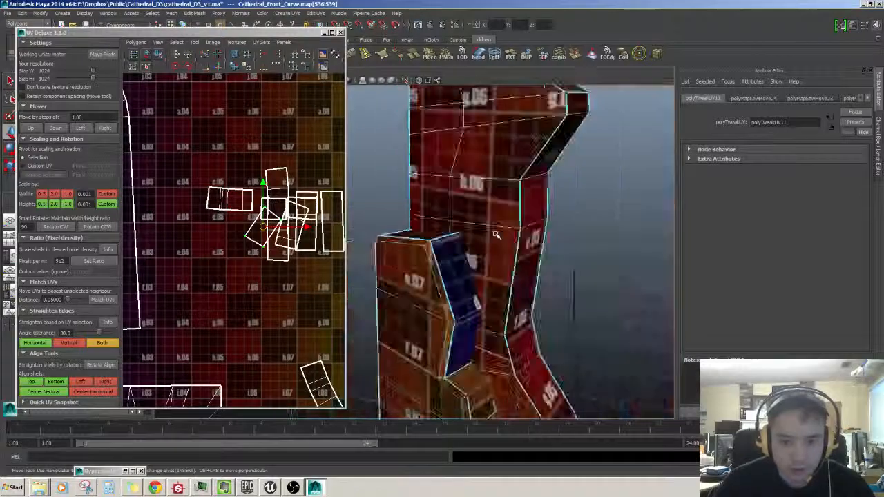
{"action": "left_click_drag", "start_coordinate": [497, 233], "coordinate": [514, 259], "text": "alt"}
{"action": "right_click_drag", "start_coordinate": [515, 259], "coordinate": [573, 257], "text": "alt"}
{"action": "right_click_drag", "start_coordinate": [476, 242], "coordinate": [476, 207]}
{"action": "left_click", "coordinate": [471, 239]}
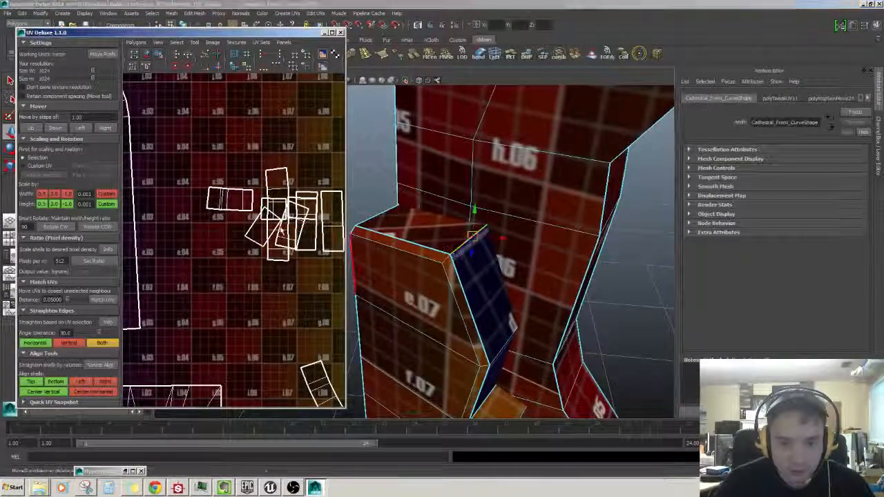
{"action": "right_click_drag", "start_coordinate": [275, 209], "coordinate": [316, 200], "text": "shift"}
Select the UV shell of the upper ledge's side faces and move it out of the cluster, below the horizontal strip
{"action": "right_click_drag", "start_coordinate": [475, 238], "coordinate": [475, 261]}
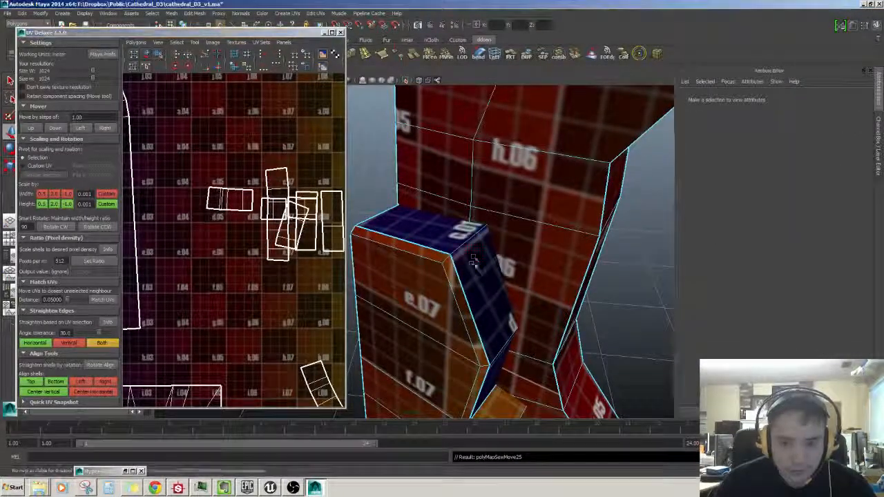
{"action": "left_click", "coordinate": [483, 276]}
{"action": "right_click_drag", "start_coordinate": [588, 304], "coordinate": [525, 318], "text": "alt"}
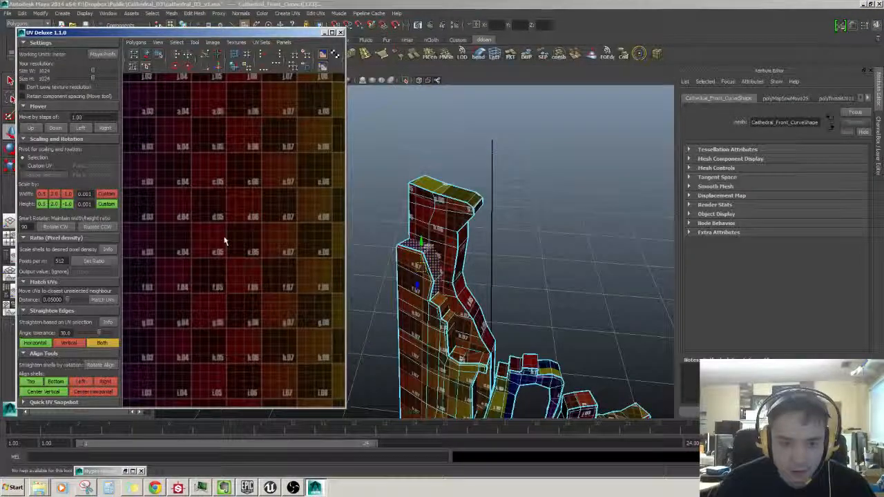
{"action": "right_click_drag", "start_coordinate": [255, 243], "coordinate": [293, 242]}
{"action": "right_click_drag", "start_coordinate": [276, 228], "coordinate": [244, 139], "text": "alt"}
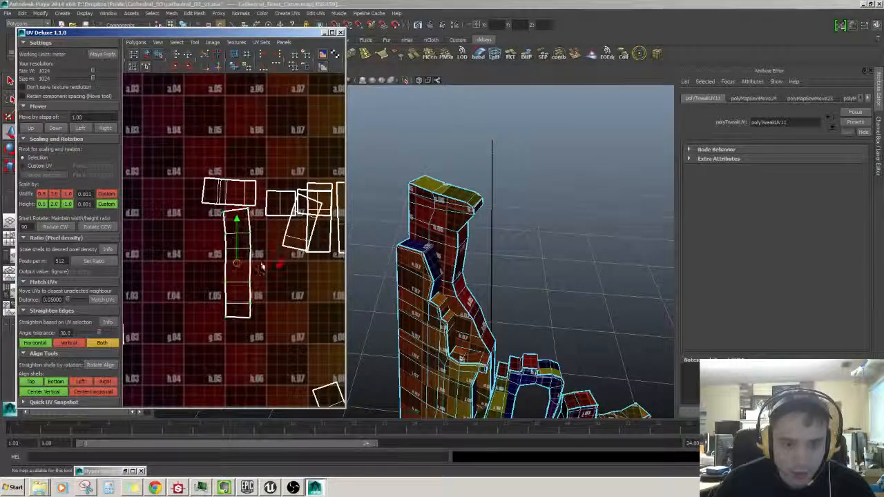
Locate the small rectangular shell on the stepped ledge beside the tall window and sew it to the neighbouring step's shell
{"action": "left_click", "coordinate": [273, 195]}
{"action": "right_click_drag", "start_coordinate": [273, 196], "coordinate": [297, 207], "text": "ctrl"}
{"action": "middle_click", "coordinate": [546, 335]}
{"action": "key", "text": "f"}
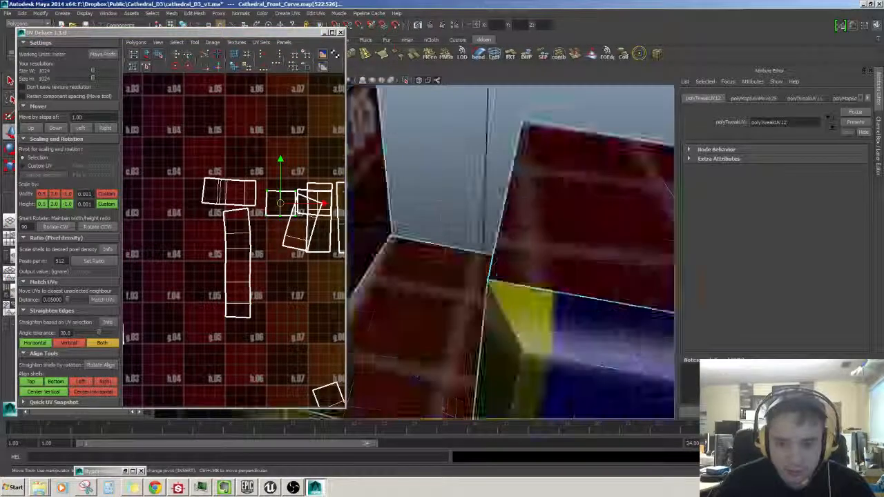
{"action": "right_click_drag", "start_coordinate": [536, 330], "coordinate": [478, 304], "text": "alt"}
{"action": "mouse_move", "coordinate": [478, 304]}
{"action": "left_mouse_down", "text": "alt"}
{"action": "mouse_move", "coordinate": [474, 297]}
{"action": "mouse_move", "coordinate": [480, 307]}
{"action": "left_mouse_up", "text": "alt"}
{"action": "right_click_drag", "start_coordinate": [479, 307], "coordinate": [511, 294], "text": "alt"}
{"action": "left_click_drag", "start_coordinate": [449, 266], "coordinate": [490, 271], "text": "alt"}
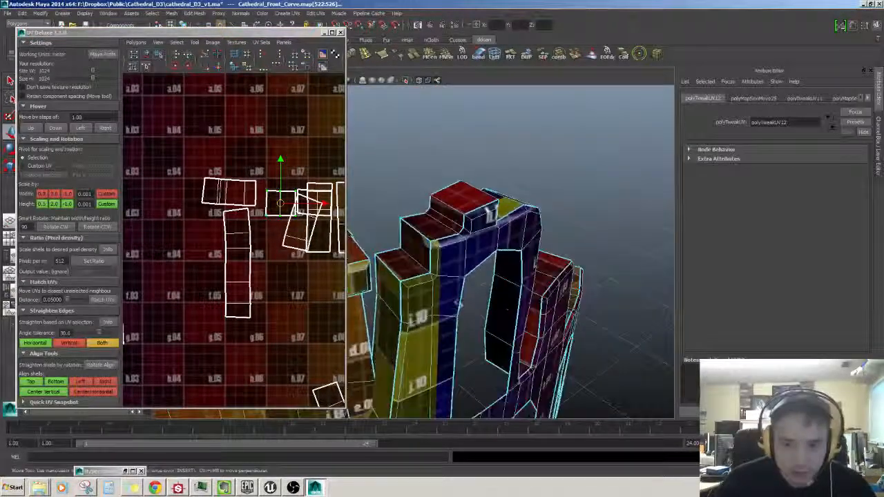
{"action": "middle_click_drag", "start_coordinate": [491, 270], "coordinate": [450, 277], "text": "alt"}
{"action": "left_click_drag", "start_coordinate": [450, 278], "coordinate": [452, 286], "text": "alt"}
{"action": "right_click_drag", "start_coordinate": [452, 276], "coordinate": [453, 248]}
{"action": "left_click", "coordinate": [448, 264]}
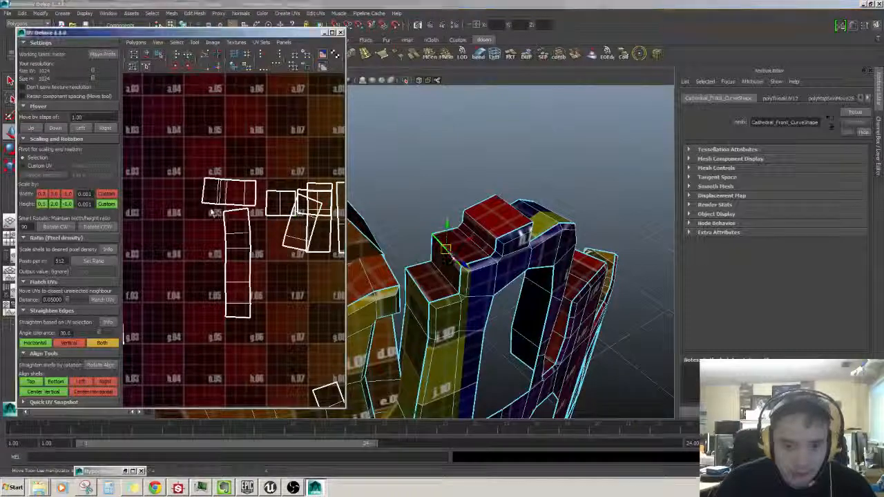
{"action": "right_click_drag", "start_coordinate": [228, 186], "coordinate": [217, 207], "text": "shift"}
Move the leaning shell and the small rectangular shell below the upright strips so they no longer overlap
{"action": "middle_click_drag", "start_coordinate": [261, 198], "coordinate": [187, 199], "text": "alt"}
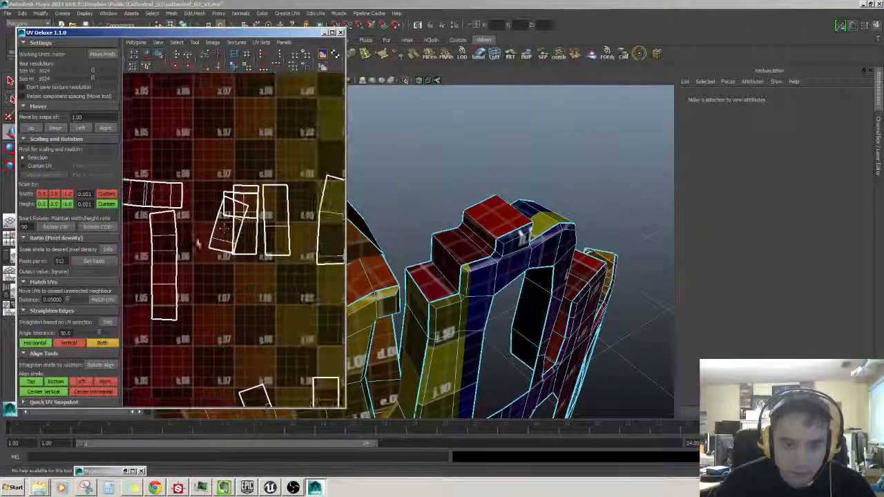
{"action": "left_click_drag", "start_coordinate": [202, 240], "coordinate": [217, 259]}
{"action": "right_click_drag", "start_coordinate": [218, 258], "coordinate": [238, 268], "text": "ctrl"}
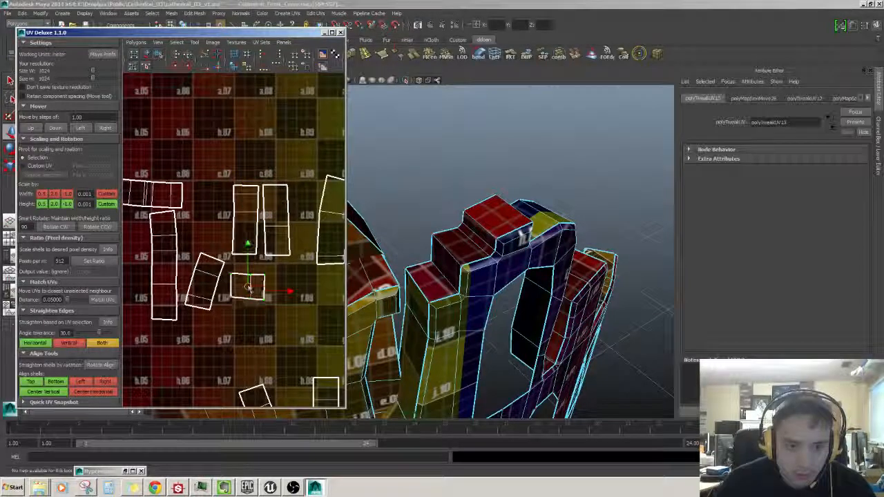
Select the small rectangular shell's end edge and sew it to the upright strip of the stepped notch faces
{"action": "scroll", "coordinate": [251, 293], "scroll_direction": "up", "scroll_amount": 4}
{"action": "right_click_drag", "start_coordinate": [232, 297], "coordinate": [232, 271]}
{"action": "left_click", "coordinate": [224, 312]}
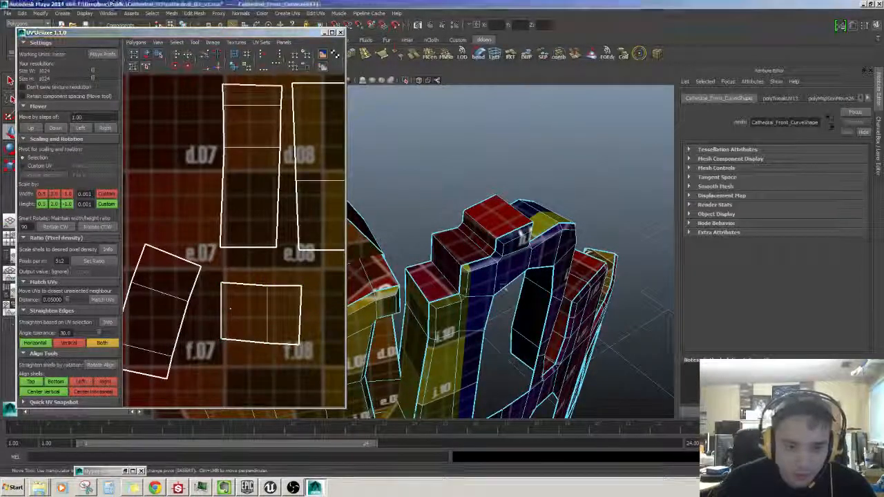
{"action": "key", "text": "f"}
{"action": "right_click_drag", "start_coordinate": [539, 280], "coordinate": [481, 287], "text": "alt"}
{"action": "scroll", "coordinate": [482, 287], "scroll_direction": "down", "scroll_amount": 5}
{"action": "scroll", "coordinate": [480, 286], "scroll_direction": "up", "scroll_amount": 6}
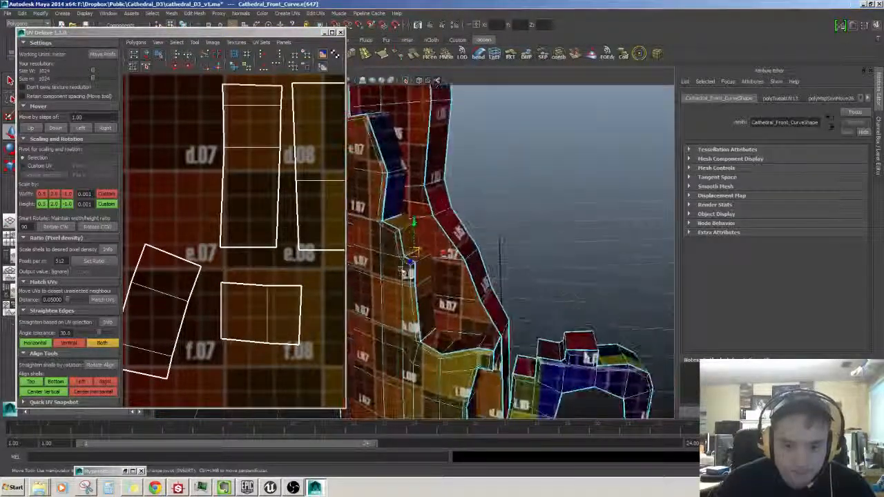
{"action": "left_click_drag", "start_coordinate": [477, 286], "coordinate": [416, 295], "text": "alt"}
{"action": "middle_click_drag", "start_coordinate": [416, 295], "coordinate": [430, 309], "text": "alt"}
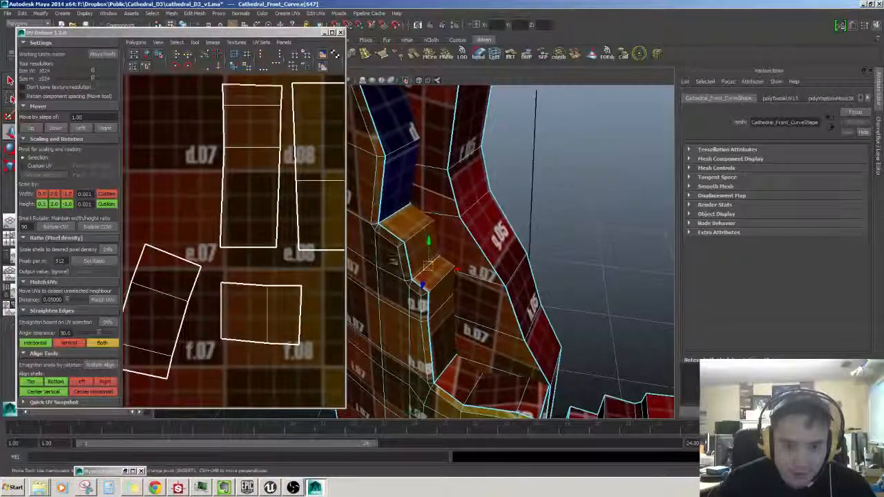
{"action": "left_click_drag", "start_coordinate": [407, 297], "coordinate": [398, 299], "text": "alt"}
{"action": "key", "text": "g"}
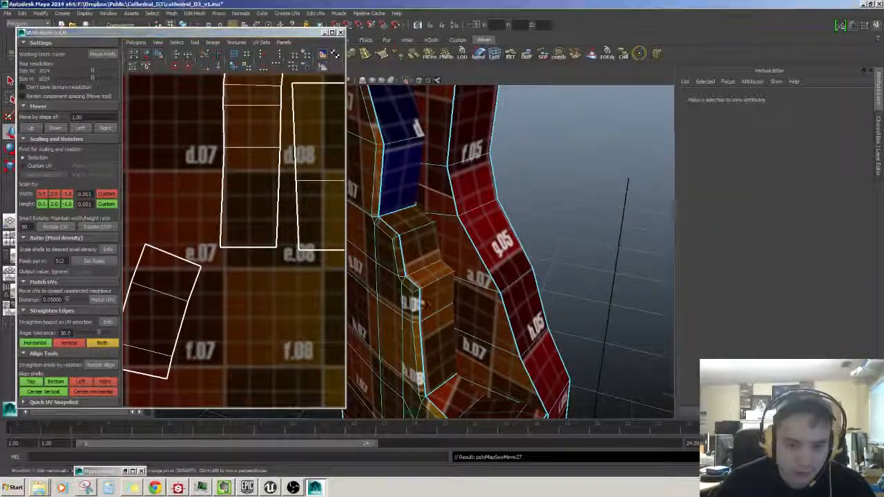
Select the horizontal strip shell and move it slightly up, away from the vertical strip beneath it
{"action": "scroll", "coordinate": [286, 290], "scroll_direction": "down", "scroll_amount": 5}
{"action": "scroll", "coordinate": [247, 286], "scroll_direction": "down", "scroll_amount": 3}
{"action": "middle_click_drag", "start_coordinate": [247, 286], "coordinate": [261, 292], "text": "alt"}
{"action": "scroll", "coordinate": [226, 270], "scroll_direction": "down", "scroll_amount": 6}
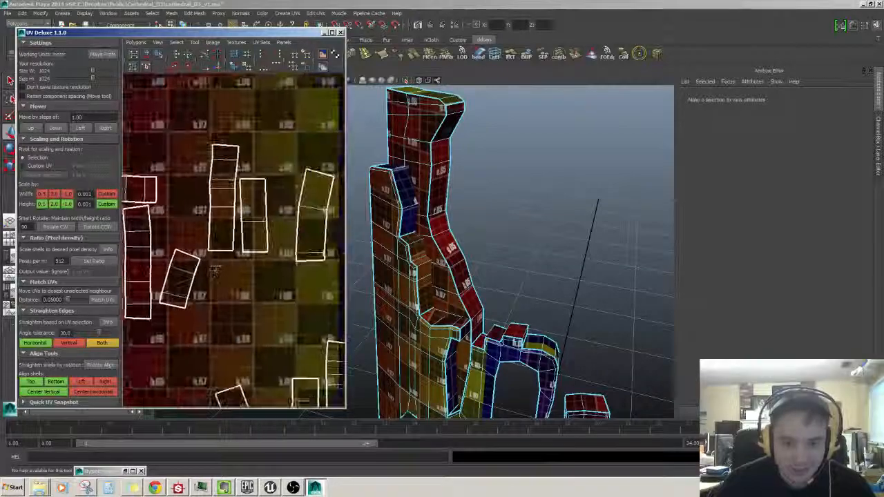
{"action": "scroll", "coordinate": [239, 269], "scroll_direction": "up", "scroll_amount": 8}
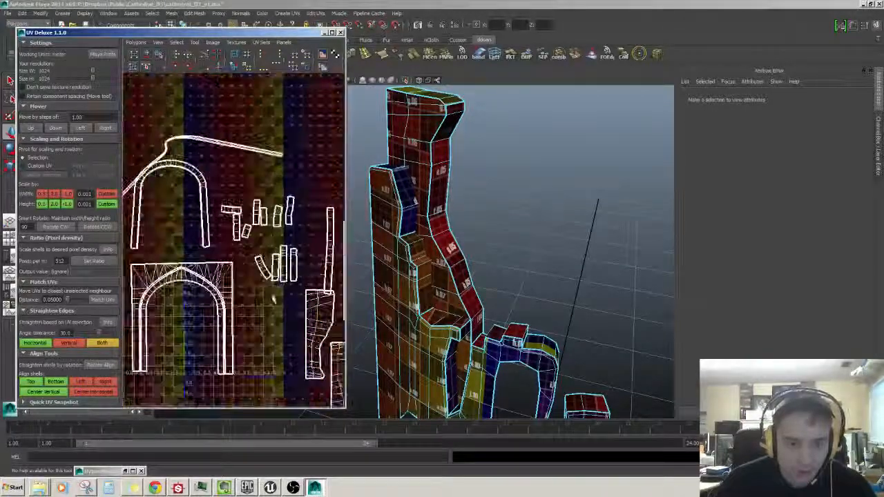
{"action": "left_click_drag", "start_coordinate": [220, 258], "coordinate": [319, 317]}
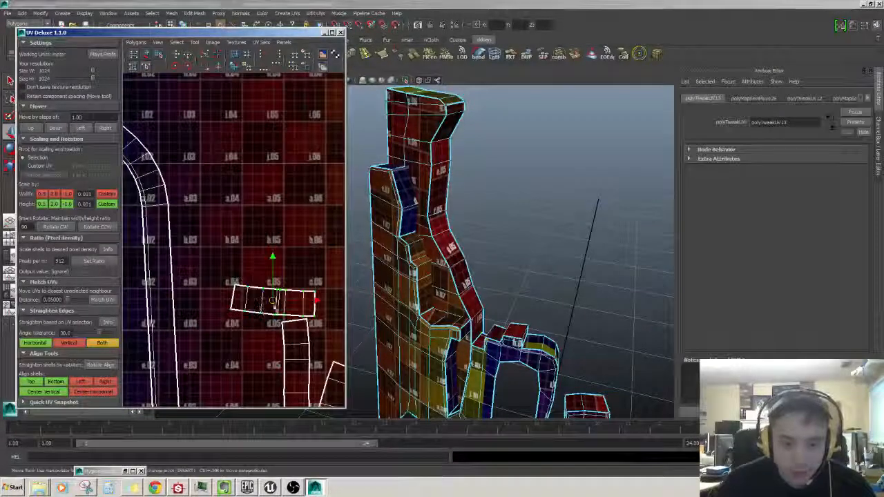
{"action": "left_click_drag", "start_coordinate": [272, 256], "coordinate": [271, 242]}
{"action": "scroll", "coordinate": [272, 276], "scroll_direction": "down", "scroll_amount": 8}
{"action": "middle_click_drag", "start_coordinate": [260, 323], "coordinate": [260, 280], "text": "alt"}
{"action": "scroll", "coordinate": [259, 280], "scroll_direction": "down", "scroll_amount": 3}
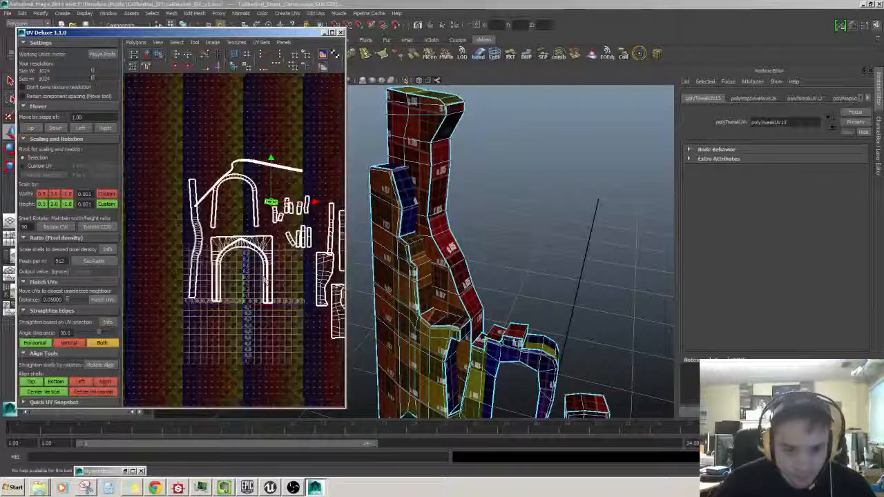